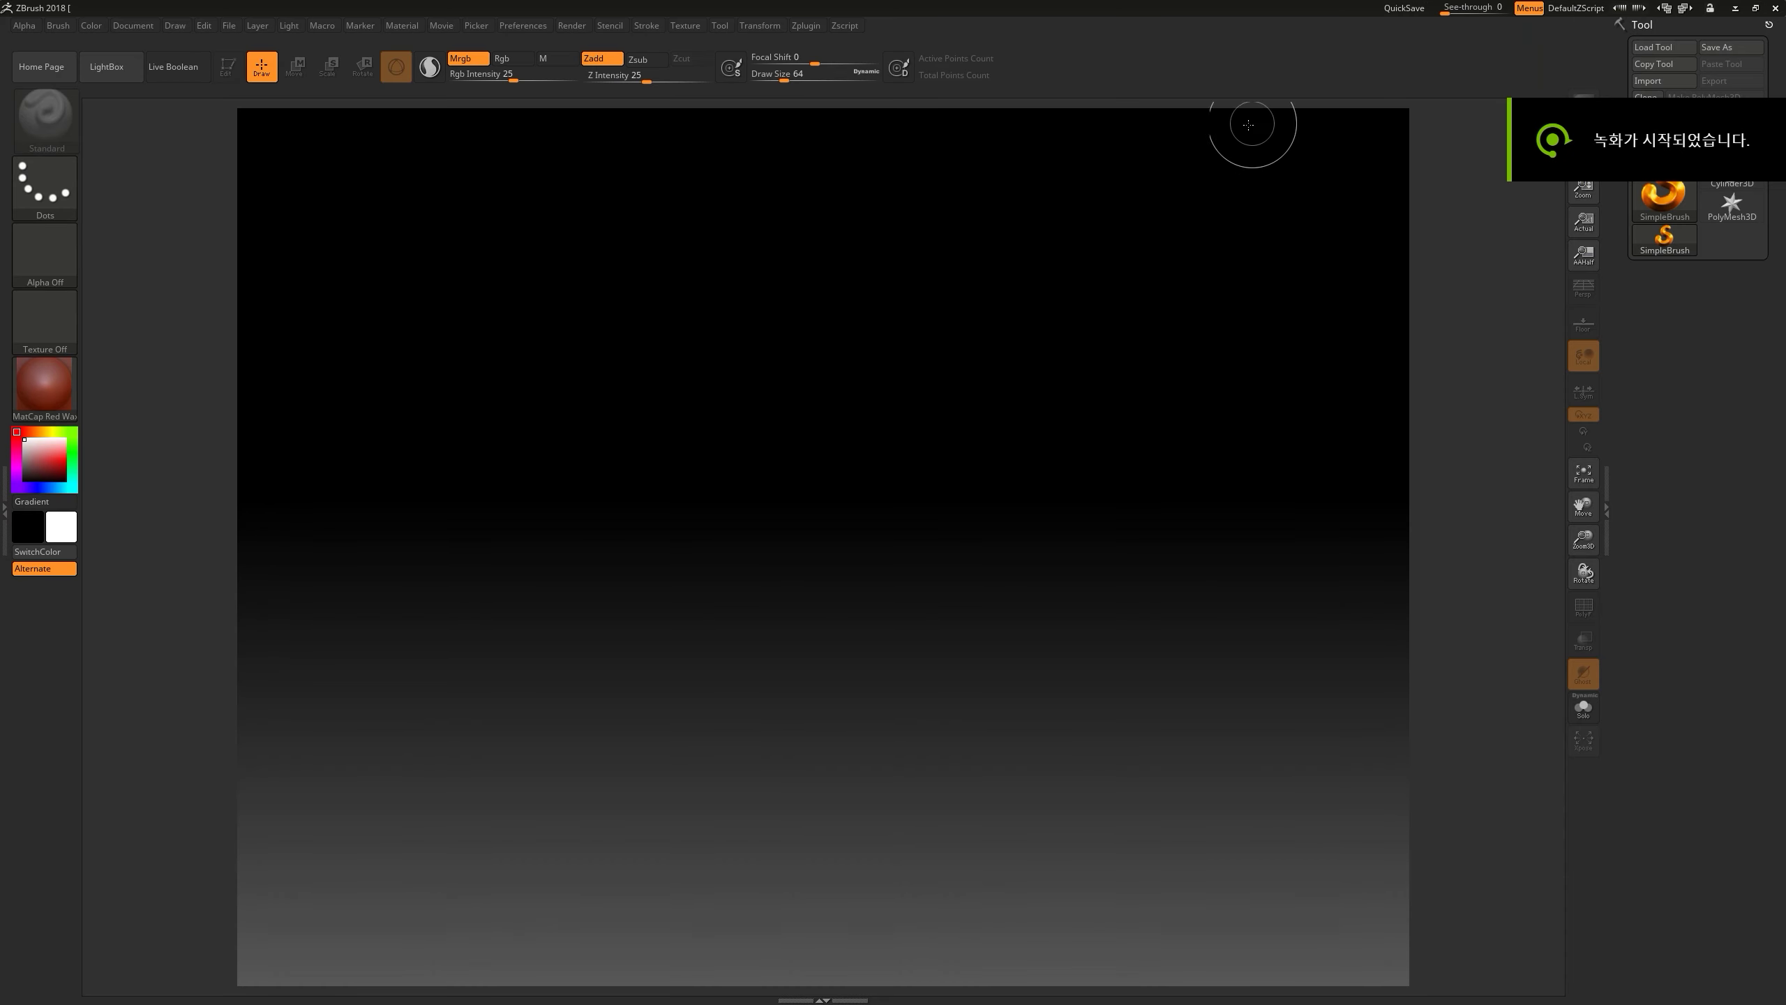
- Load a Sphere3D and scale it into a wide, flattened shape with Transpose
left_click(1597, 155)
left_click_drag(1130, 394, 1223, 452, "alt")
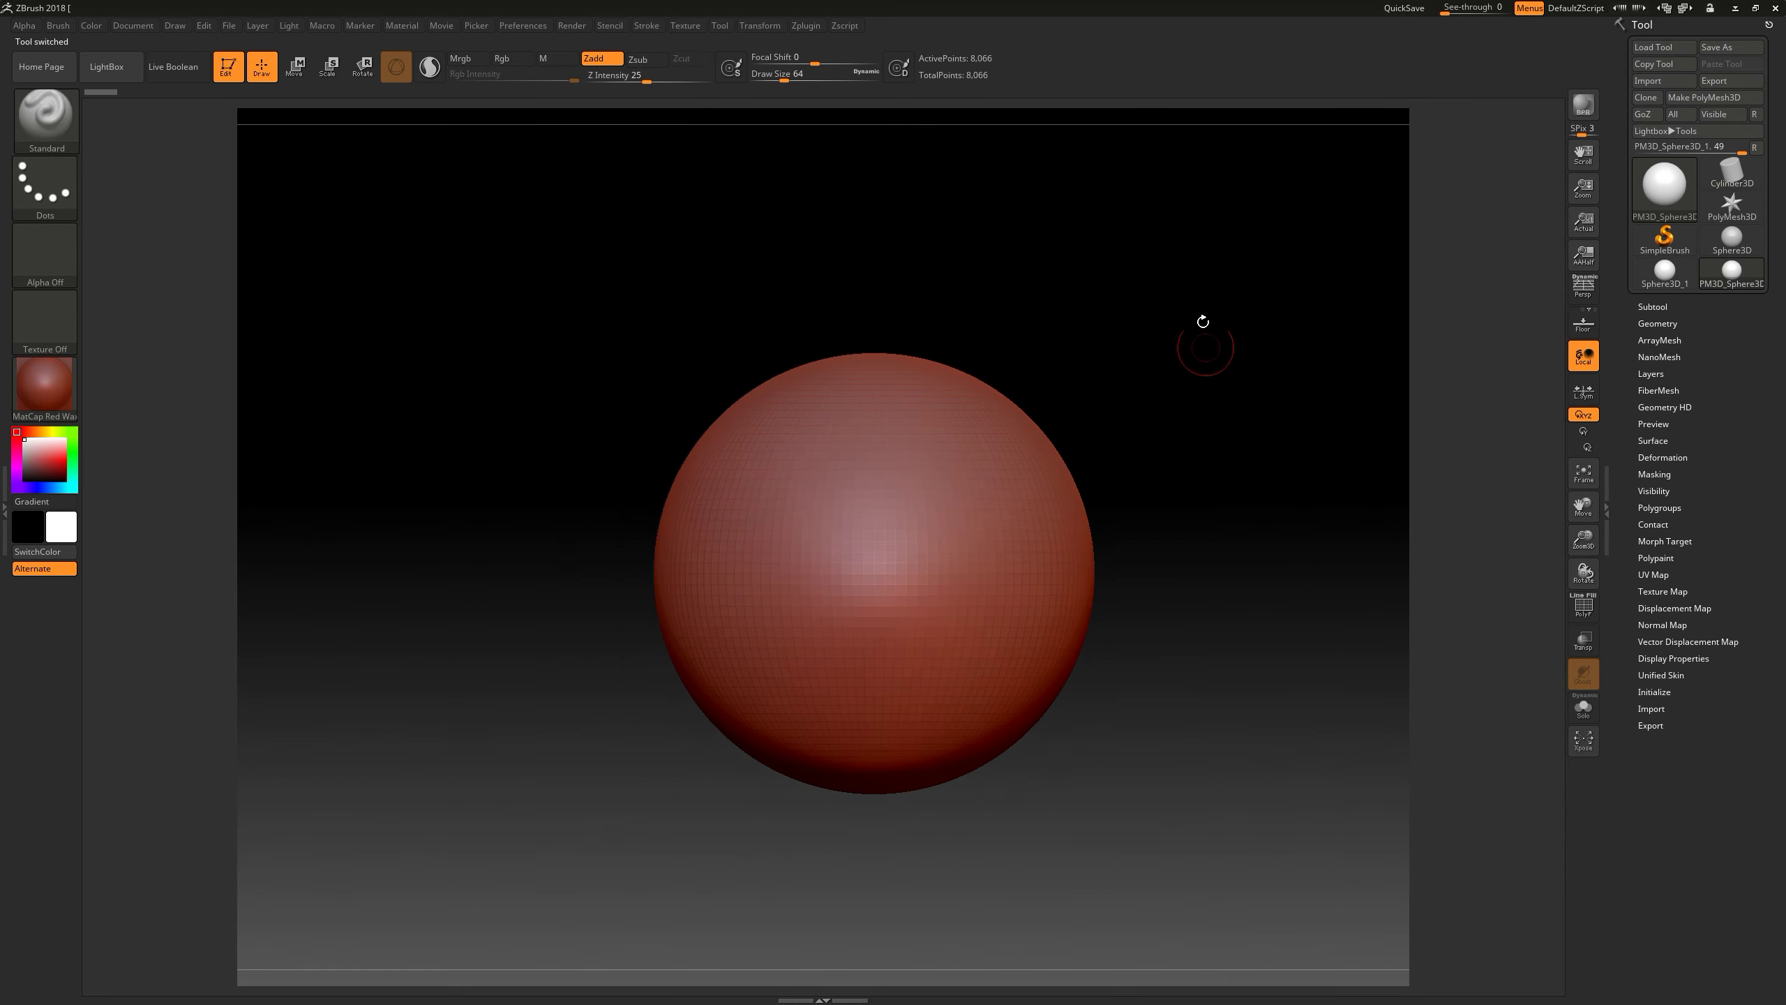
key("e")
left_click_drag(828, 573, 1182, 290)
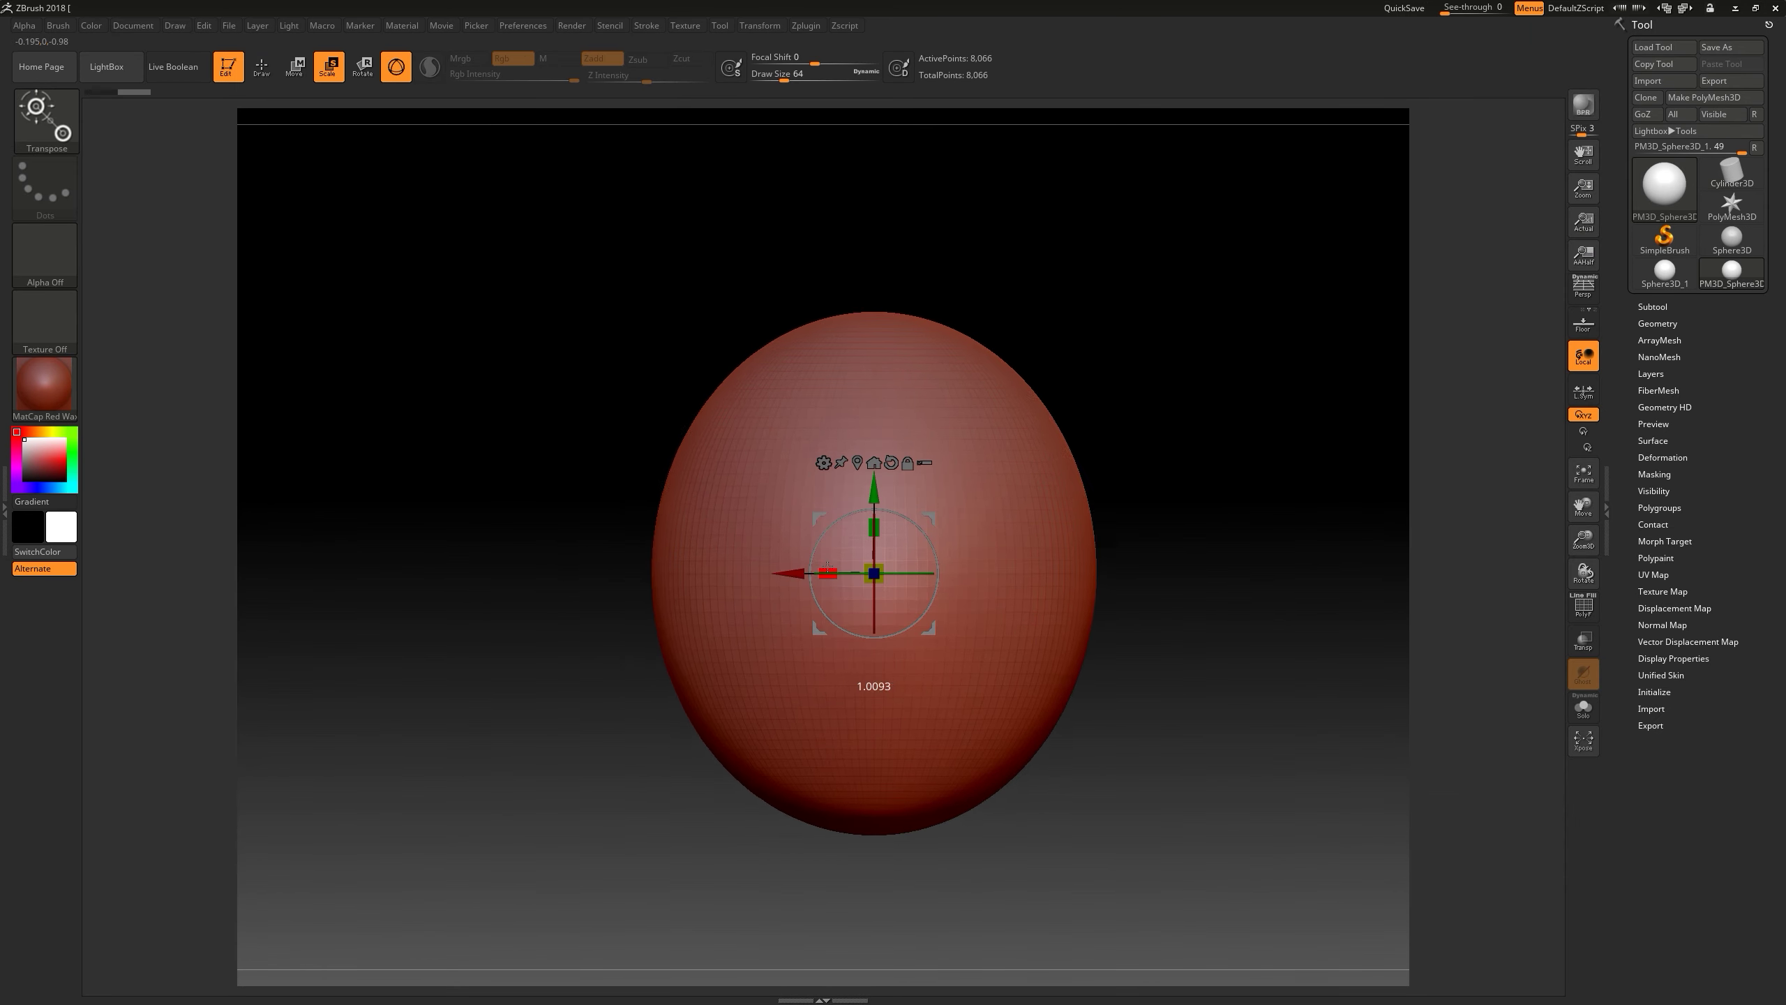
key("ctrl+z")
- Slice a pointed top off the shape with the TrimLasso brush
key("ctrl+shift+z")
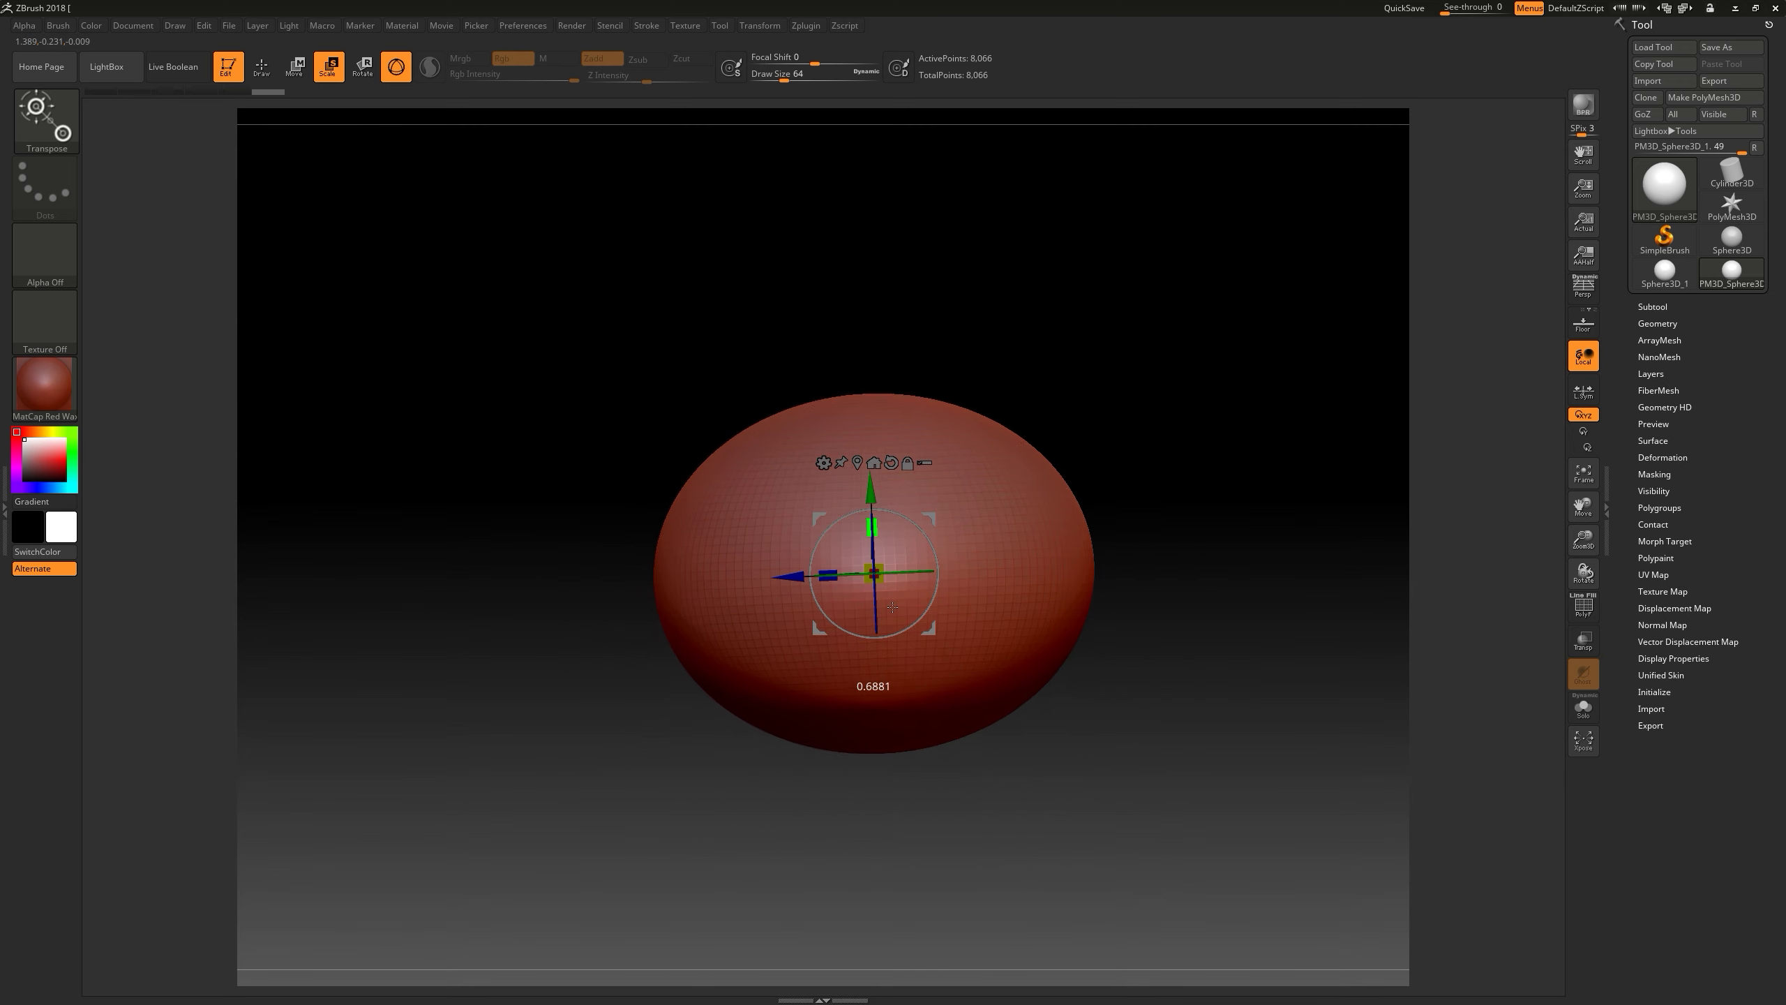
key("ctrl+z")
key("q")
key("ctrl+shift+b")
left_click(936, 193)
left_click_drag(630, 471, 1069, 394)
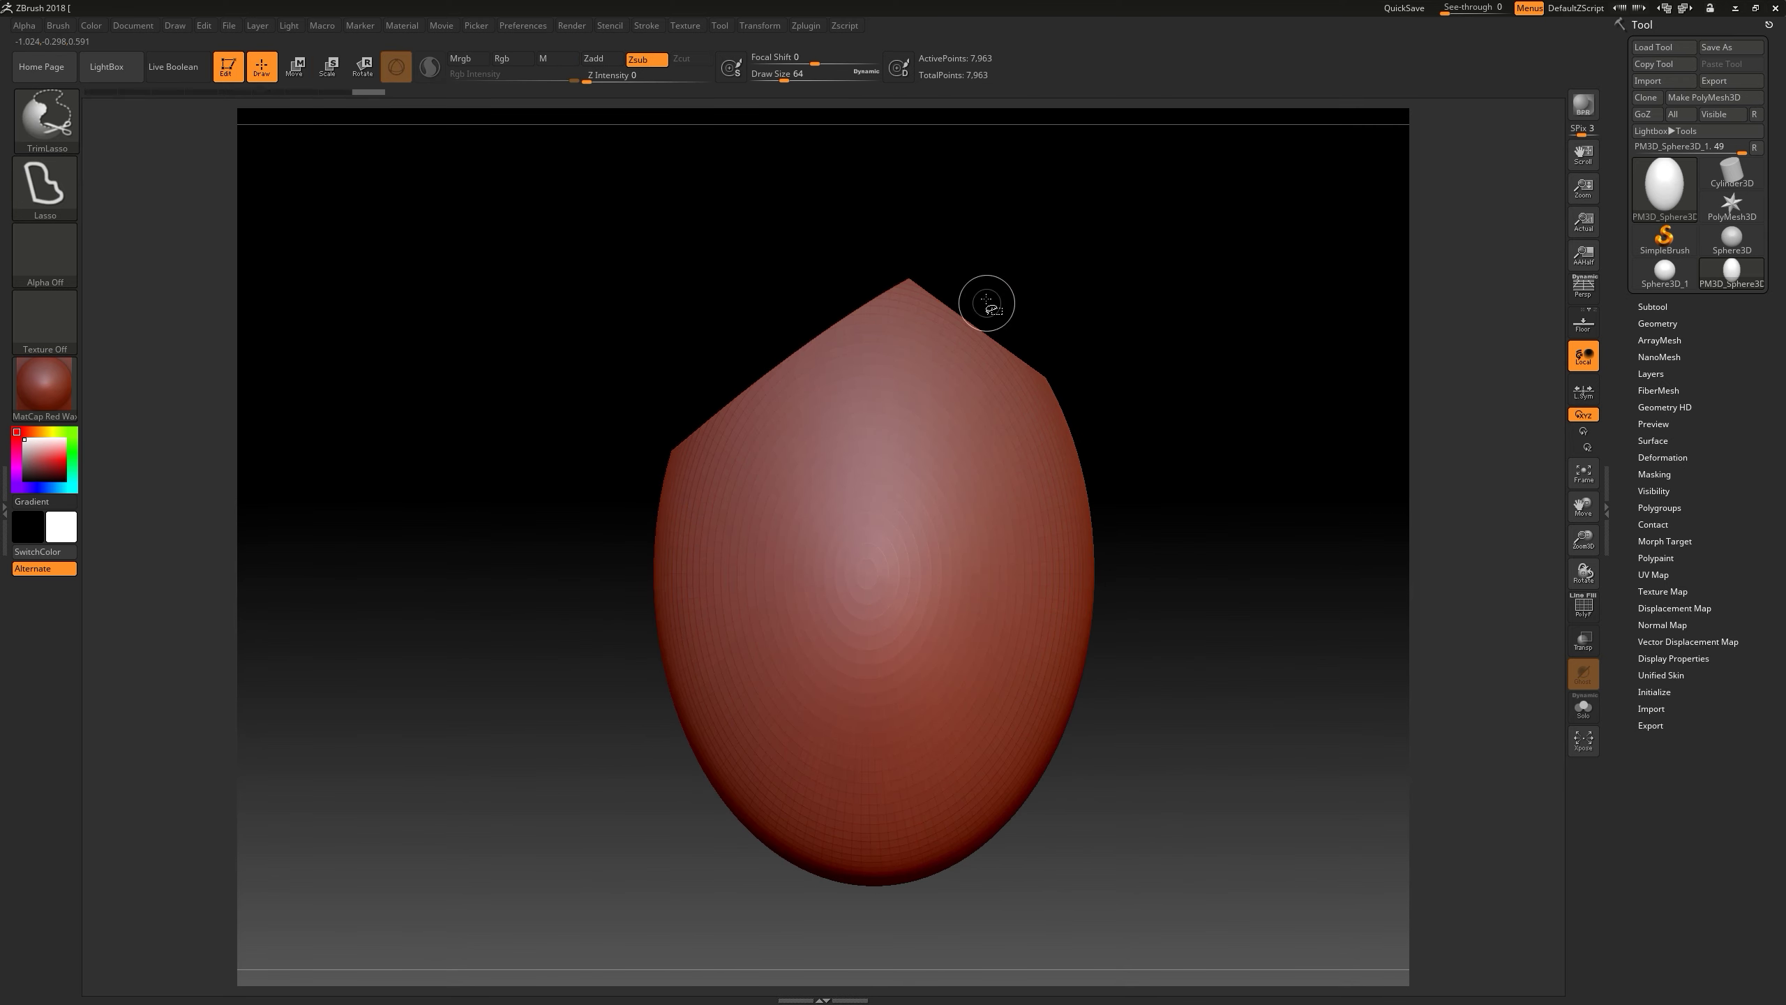
- Cut away the lower section and a flat plane with TrimCurve
left_click(45, 116)
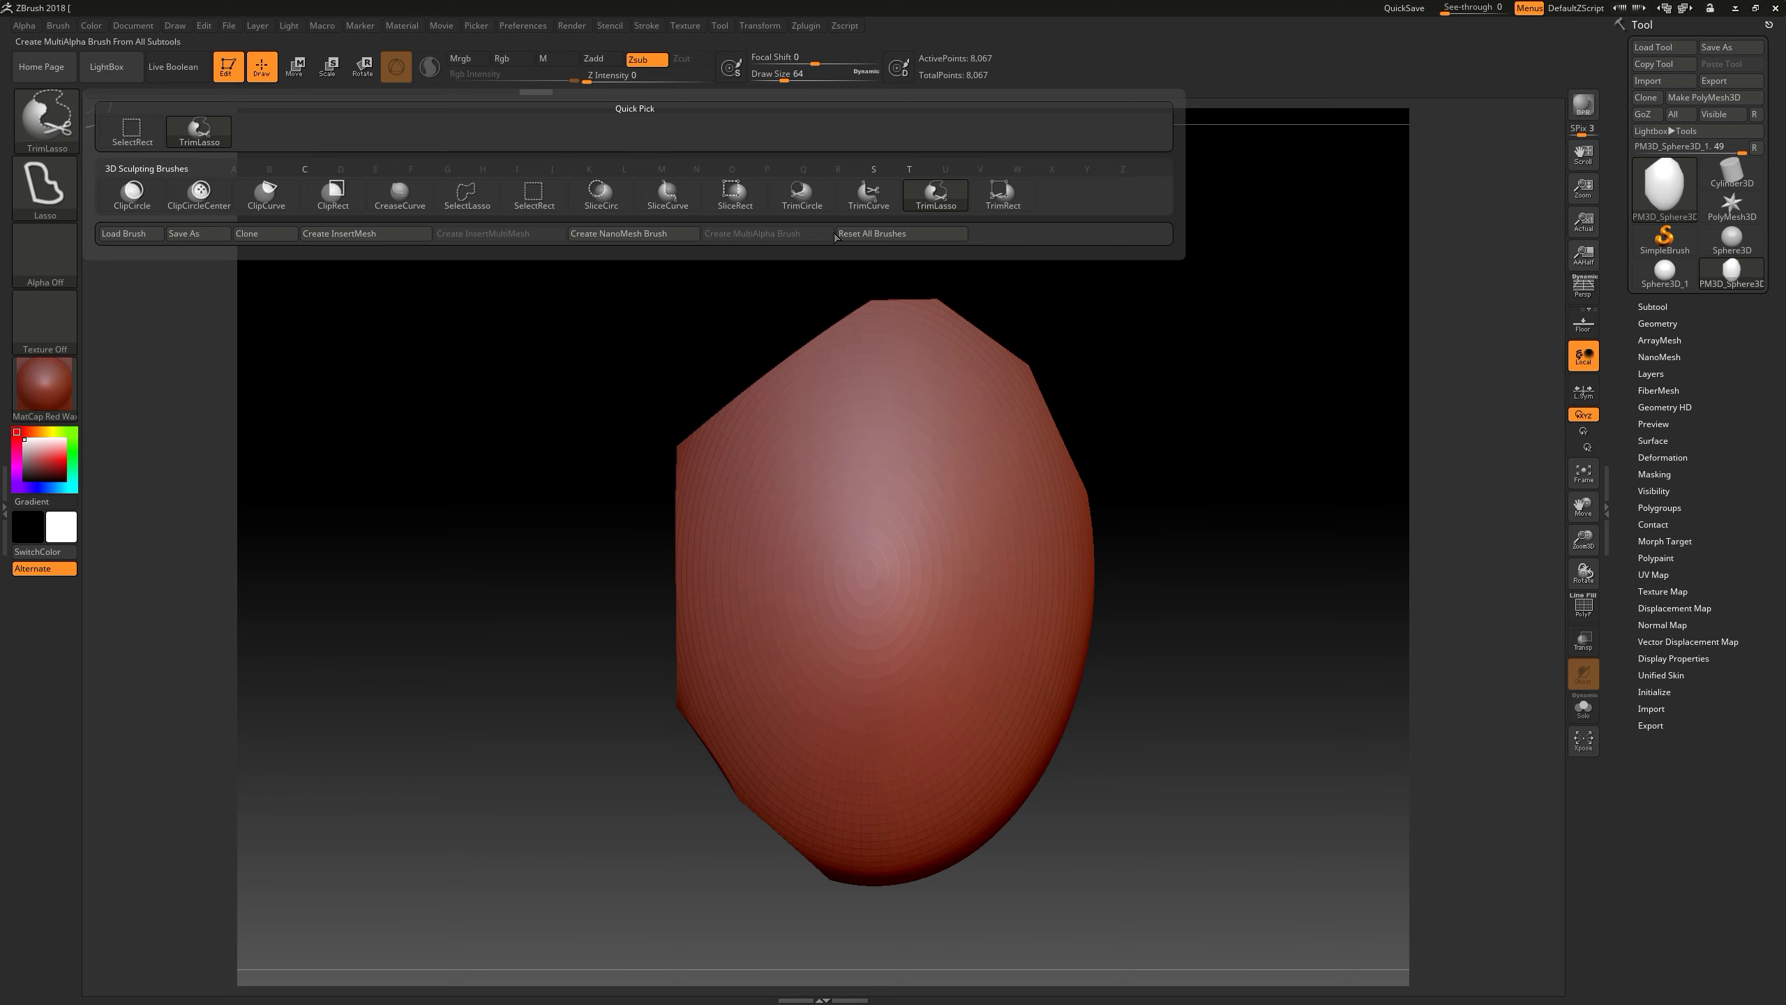
left_click(868, 190)
left_click_drag(738, 799, 1045, 833)
mouse_move(1084, 518)
left_mouse_down()
mouse_move(1018, 304)
mouse_move(1069, 359)
mouse_move(1108, 760)
mouse_move(1088, 618)
mouse_move(881, 754)
left_mouse_up()
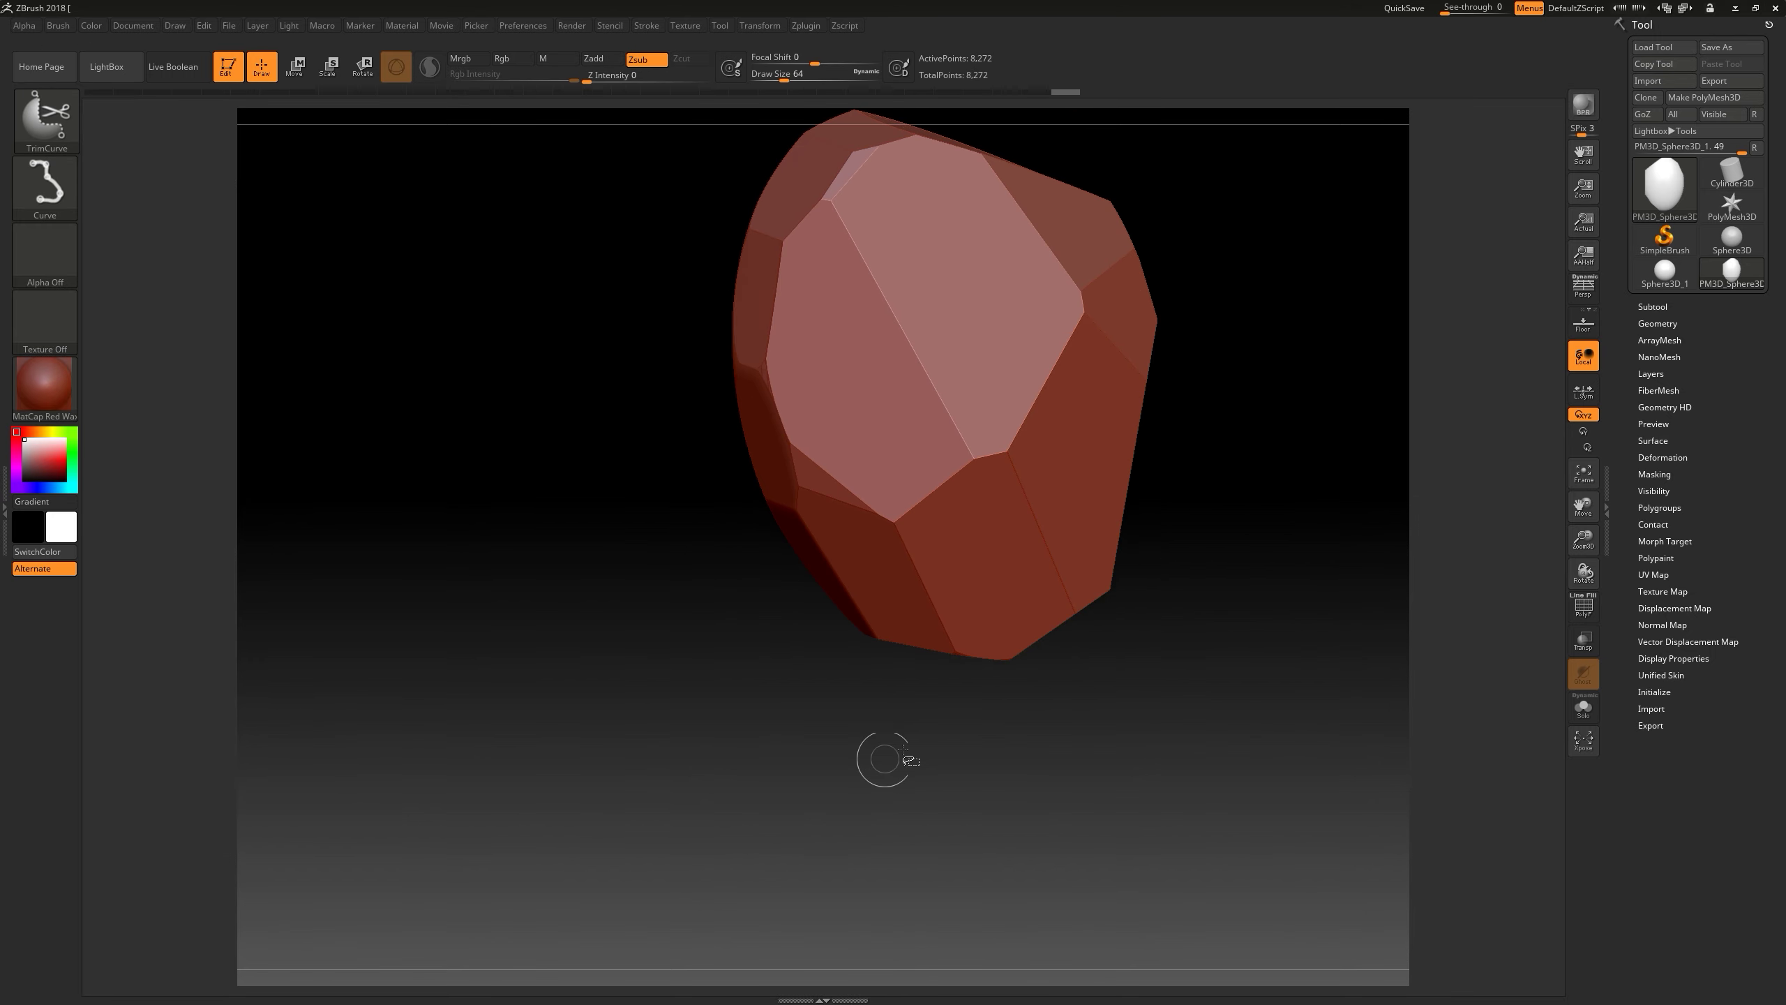
left_click_drag(972, 281, 1034, 520, "ctrl+shift")
- Slice several more flat facets around the rock and open the Geometry DynaMesh options
left_click_drag(1084, 618, 893, 454)
mouse_move(1022, 584)
left_mouse_down("ctrl+shift")
mouse_move(1041, 682)
mouse_move(1180, 478)
mouse_move(1193, 576)
left_mouse_up("ctrl+shift")
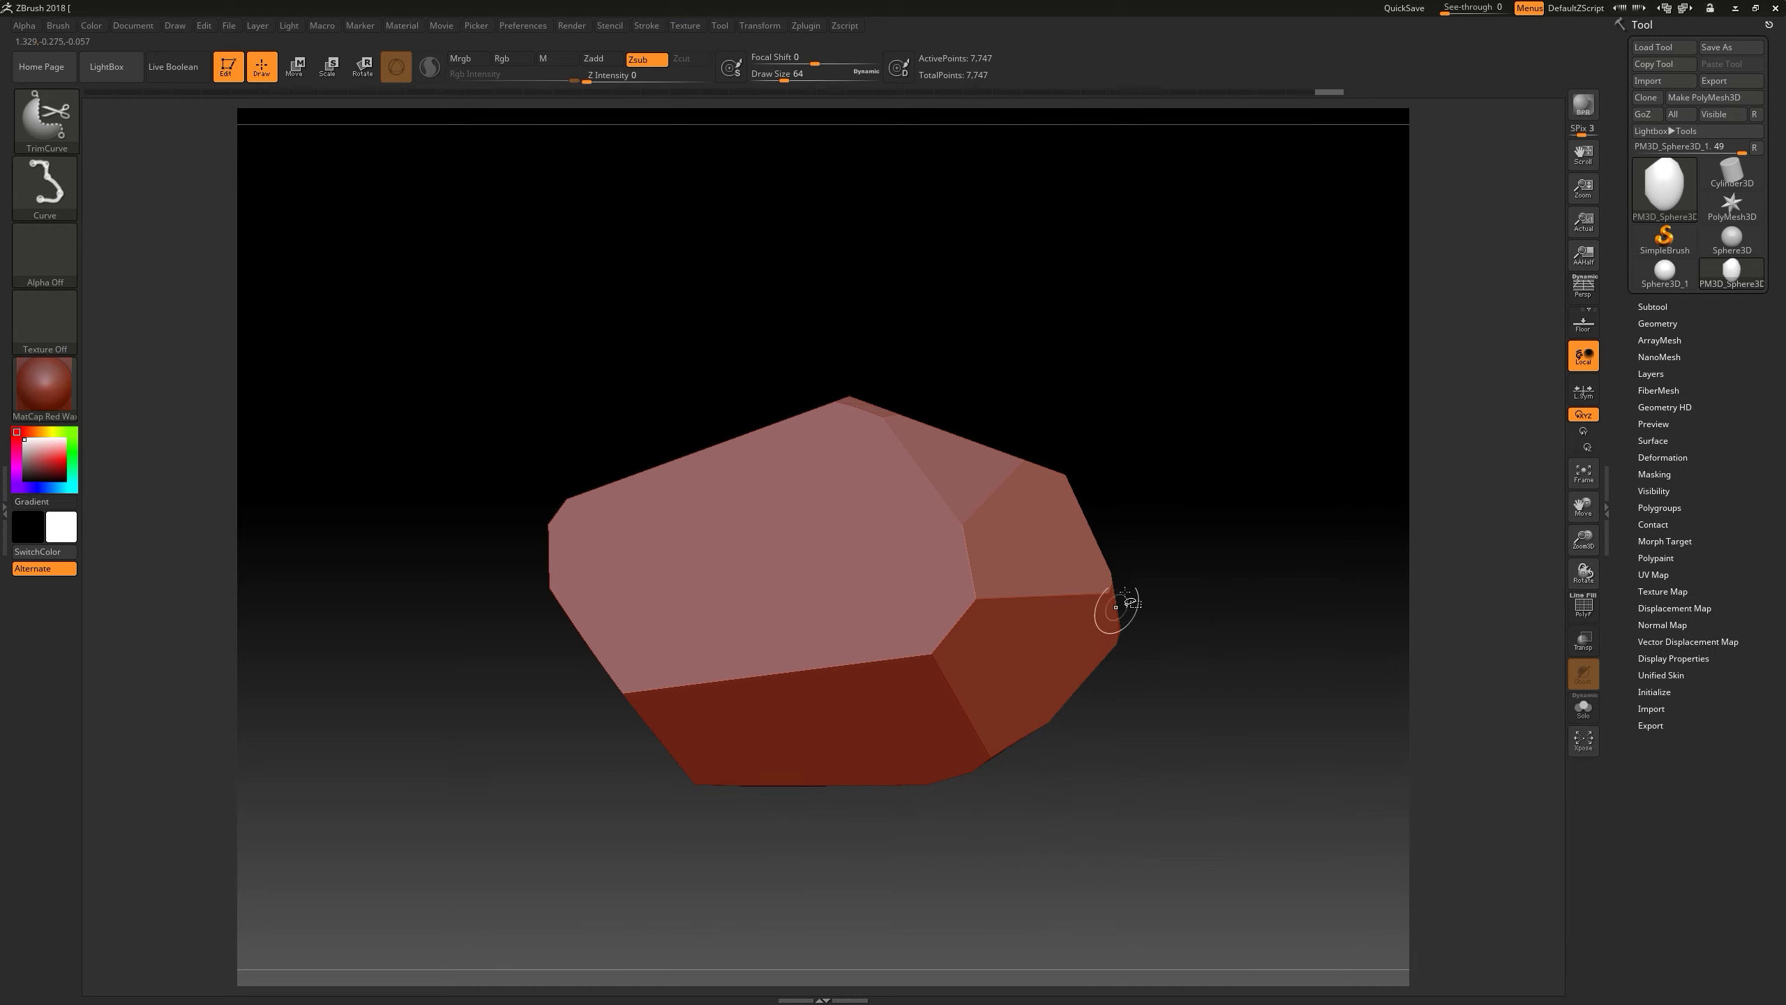
mouse_move(1039, 703)
left_mouse_down()
mouse_move(1192, 666)
mouse_move(968, 431)
mouse_move(1156, 530)
mouse_move(1234, 341)
mouse_move(546, 583)
mouse_move(763, 420)
left_mouse_up()
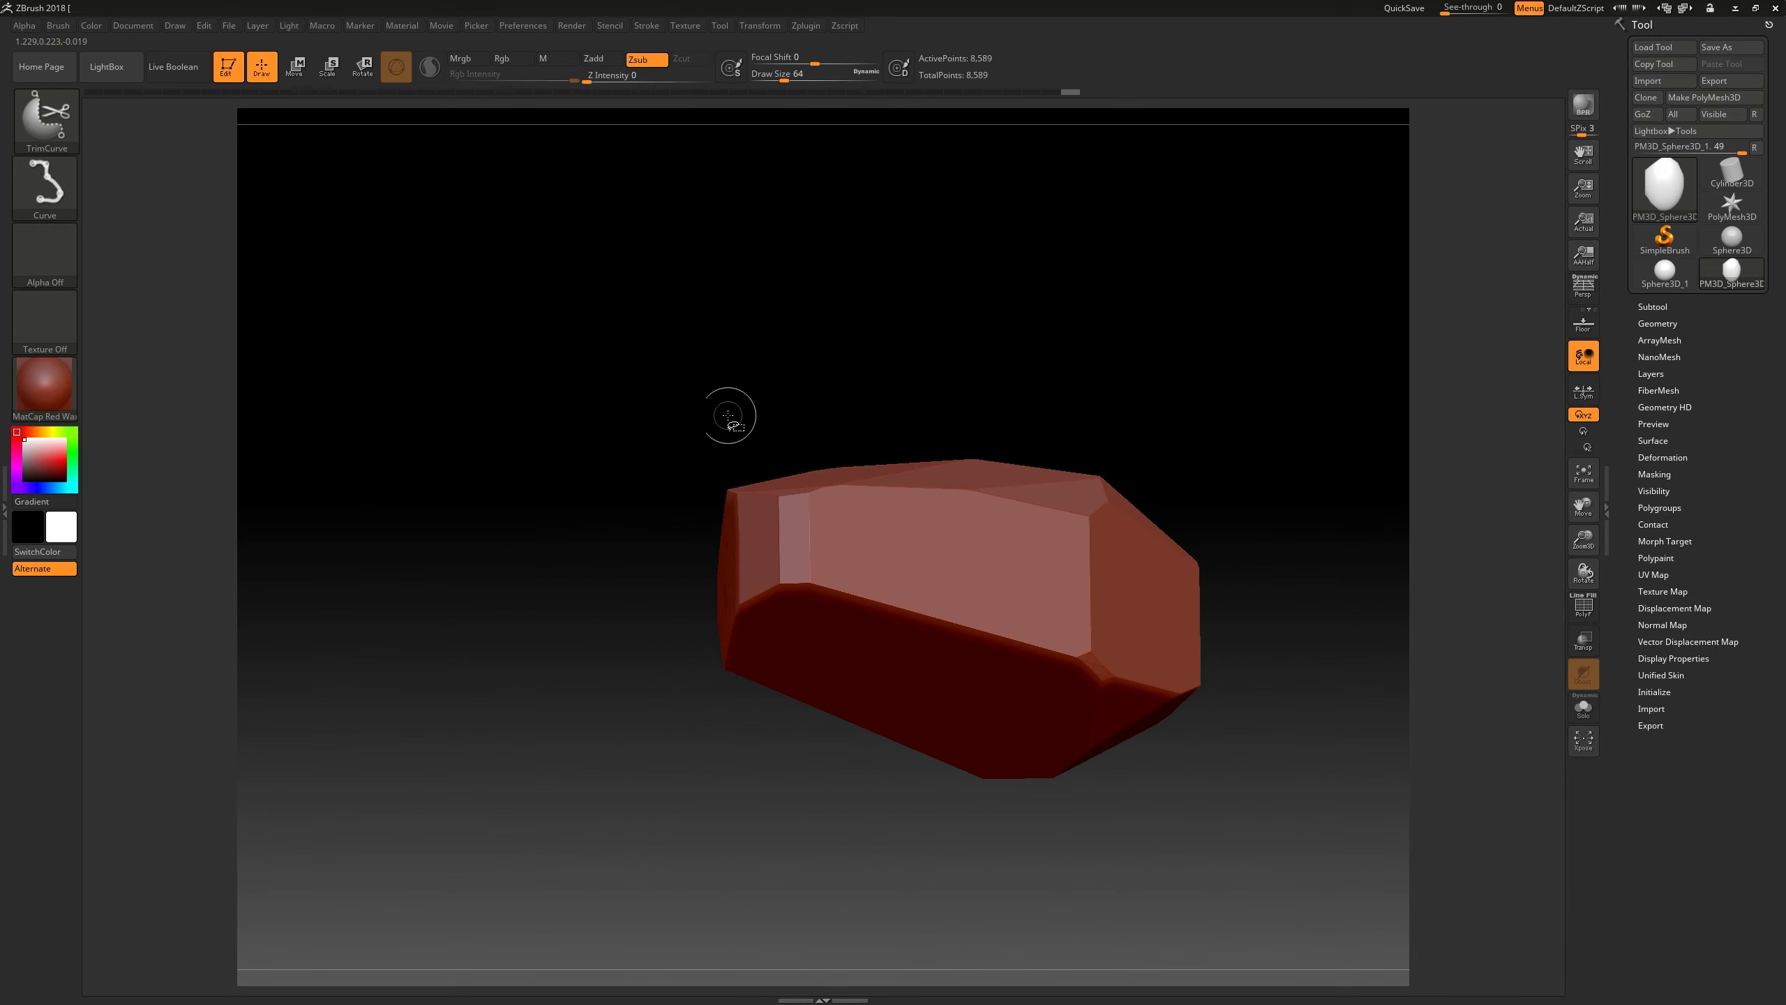
mouse_move(1188, 459)
left_mouse_down("ctrl+shift")
mouse_move(1244, 734)
mouse_move(1055, 774)
left_mouse_up("ctrl+shift")
left_click_drag(1019, 536, 933, 731, "ctrl+shift")
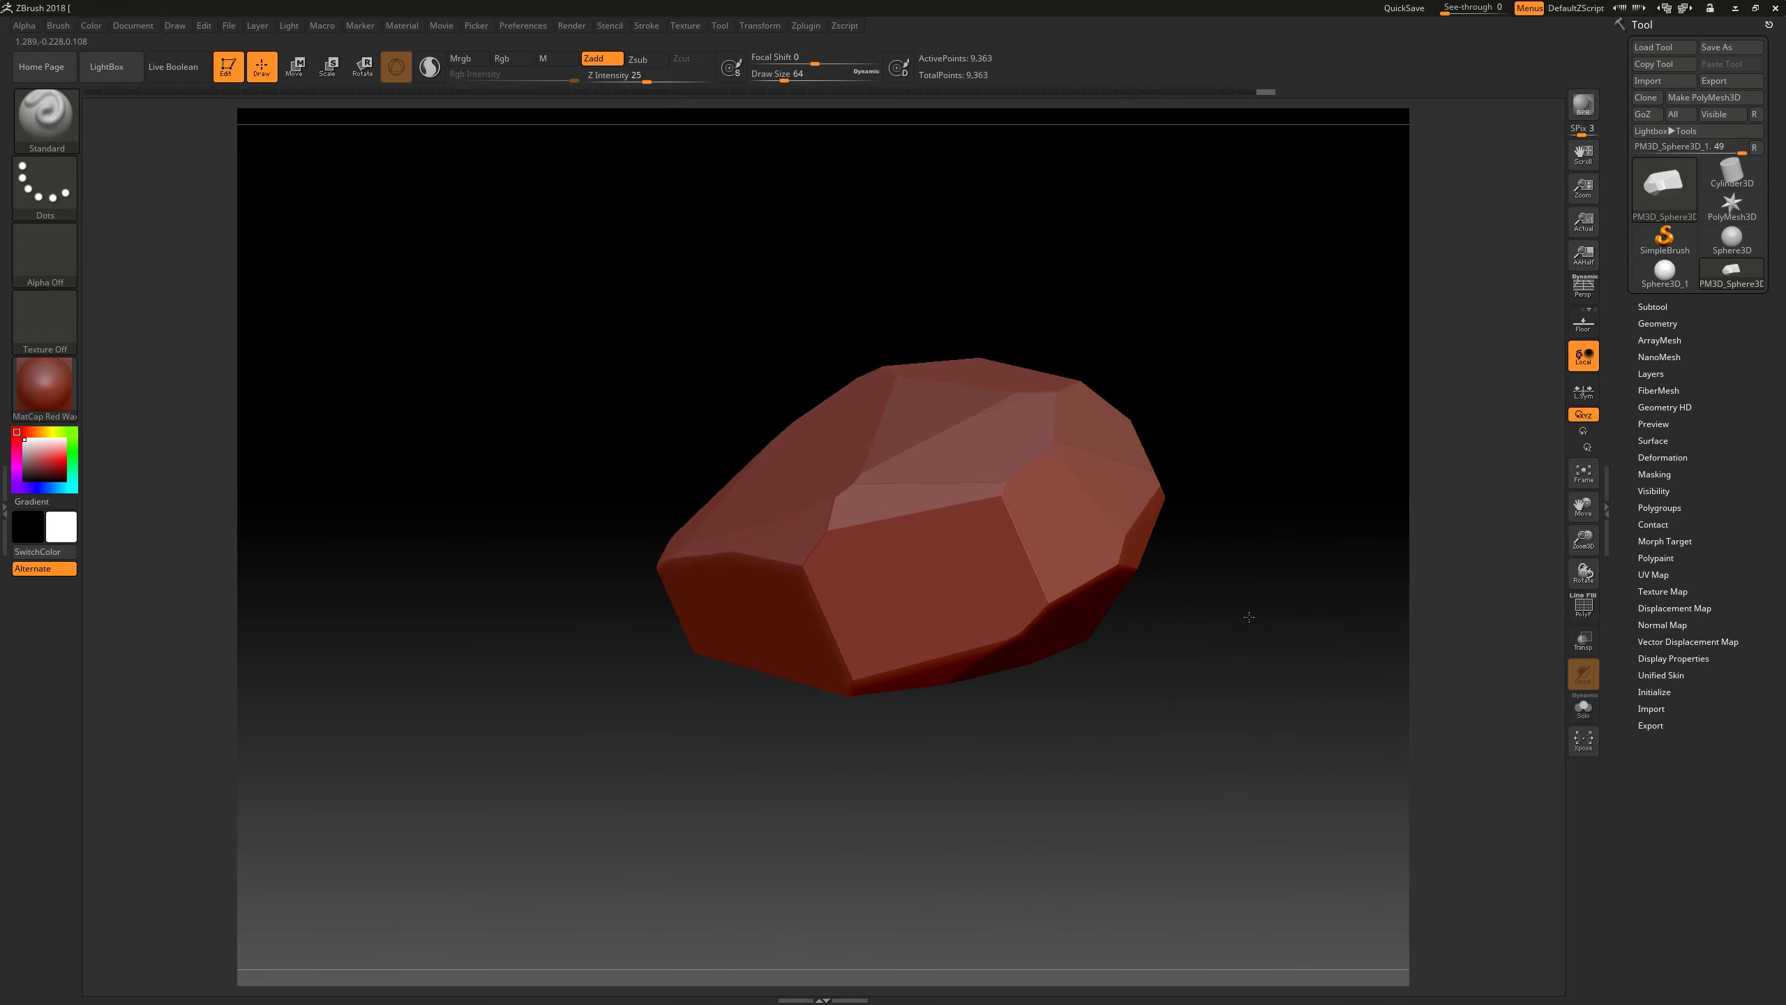
mouse_move(998, 685)
left_mouse_down()
mouse_move(1104, 718)
mouse_move(918, 698)
left_mouse_up()
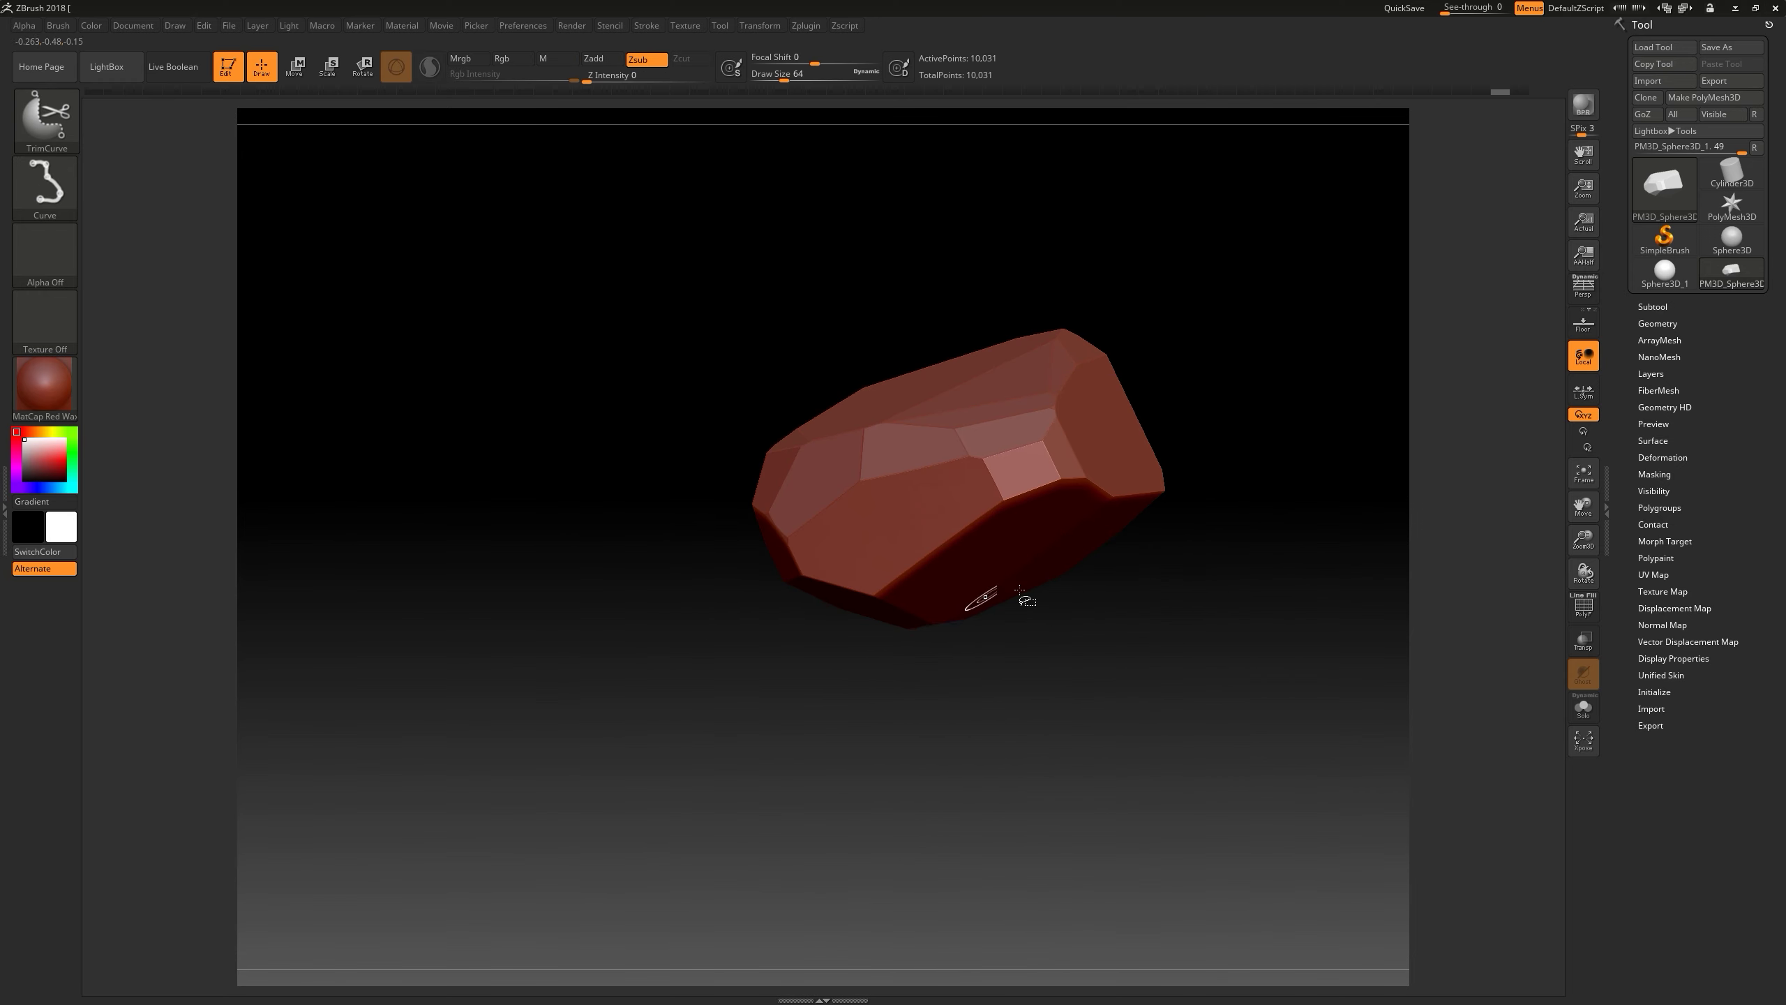
left_click(1658, 323)
left_click(1656, 556)
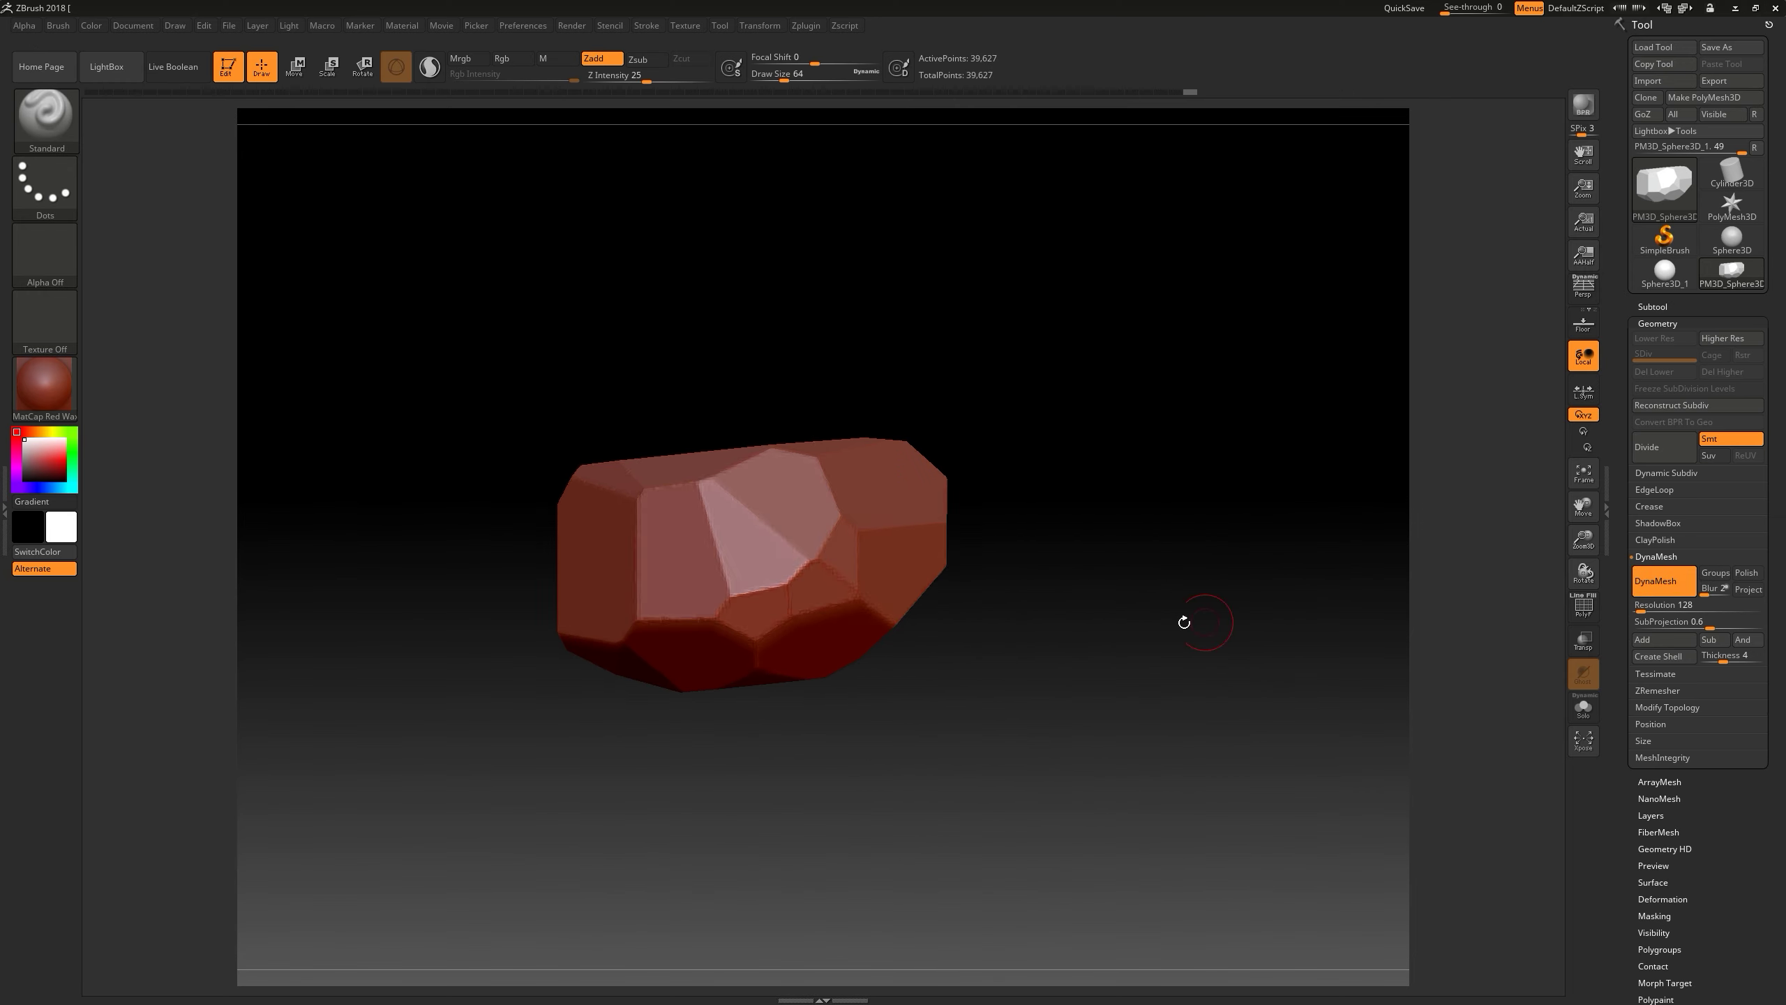
- Subdivide the rock and build up clay along its edges and ridges with ClayBuildup
left_click(1665, 454)
key("b")
key("c")
key("b")
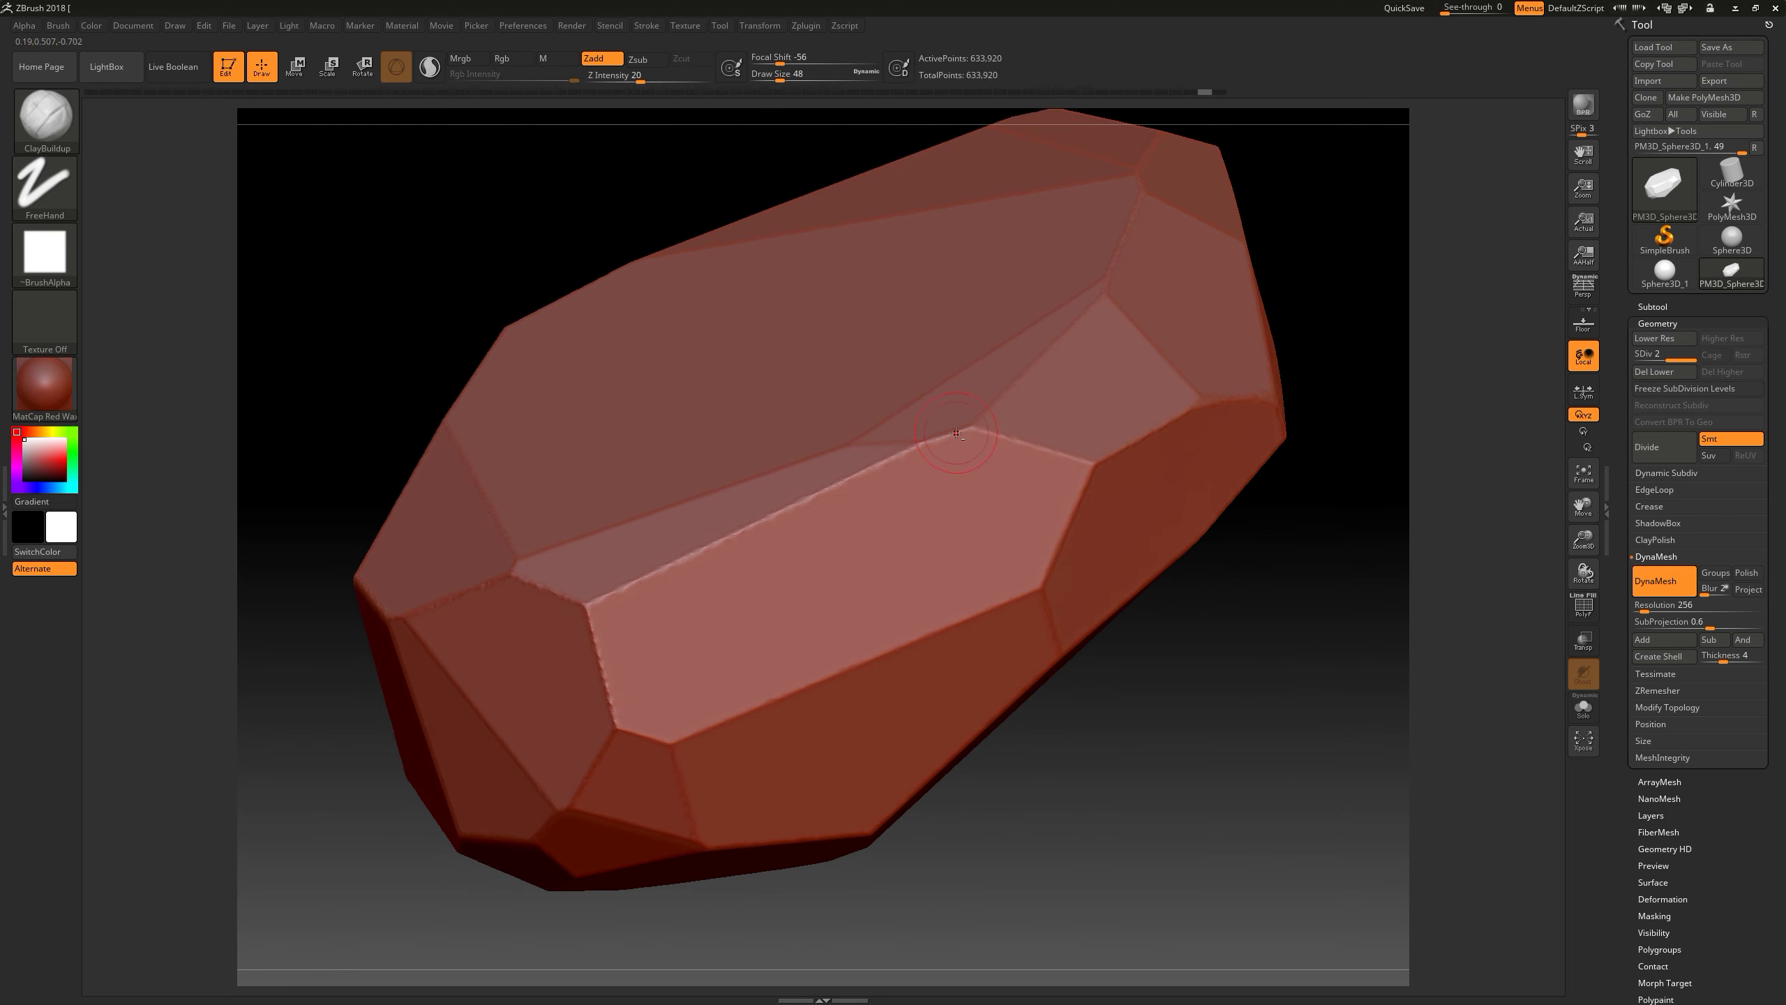
mouse_move(517, 572)
right_mouse_down()
mouse_move(419, 371)
mouse_move(417, 415)
right_mouse_up()
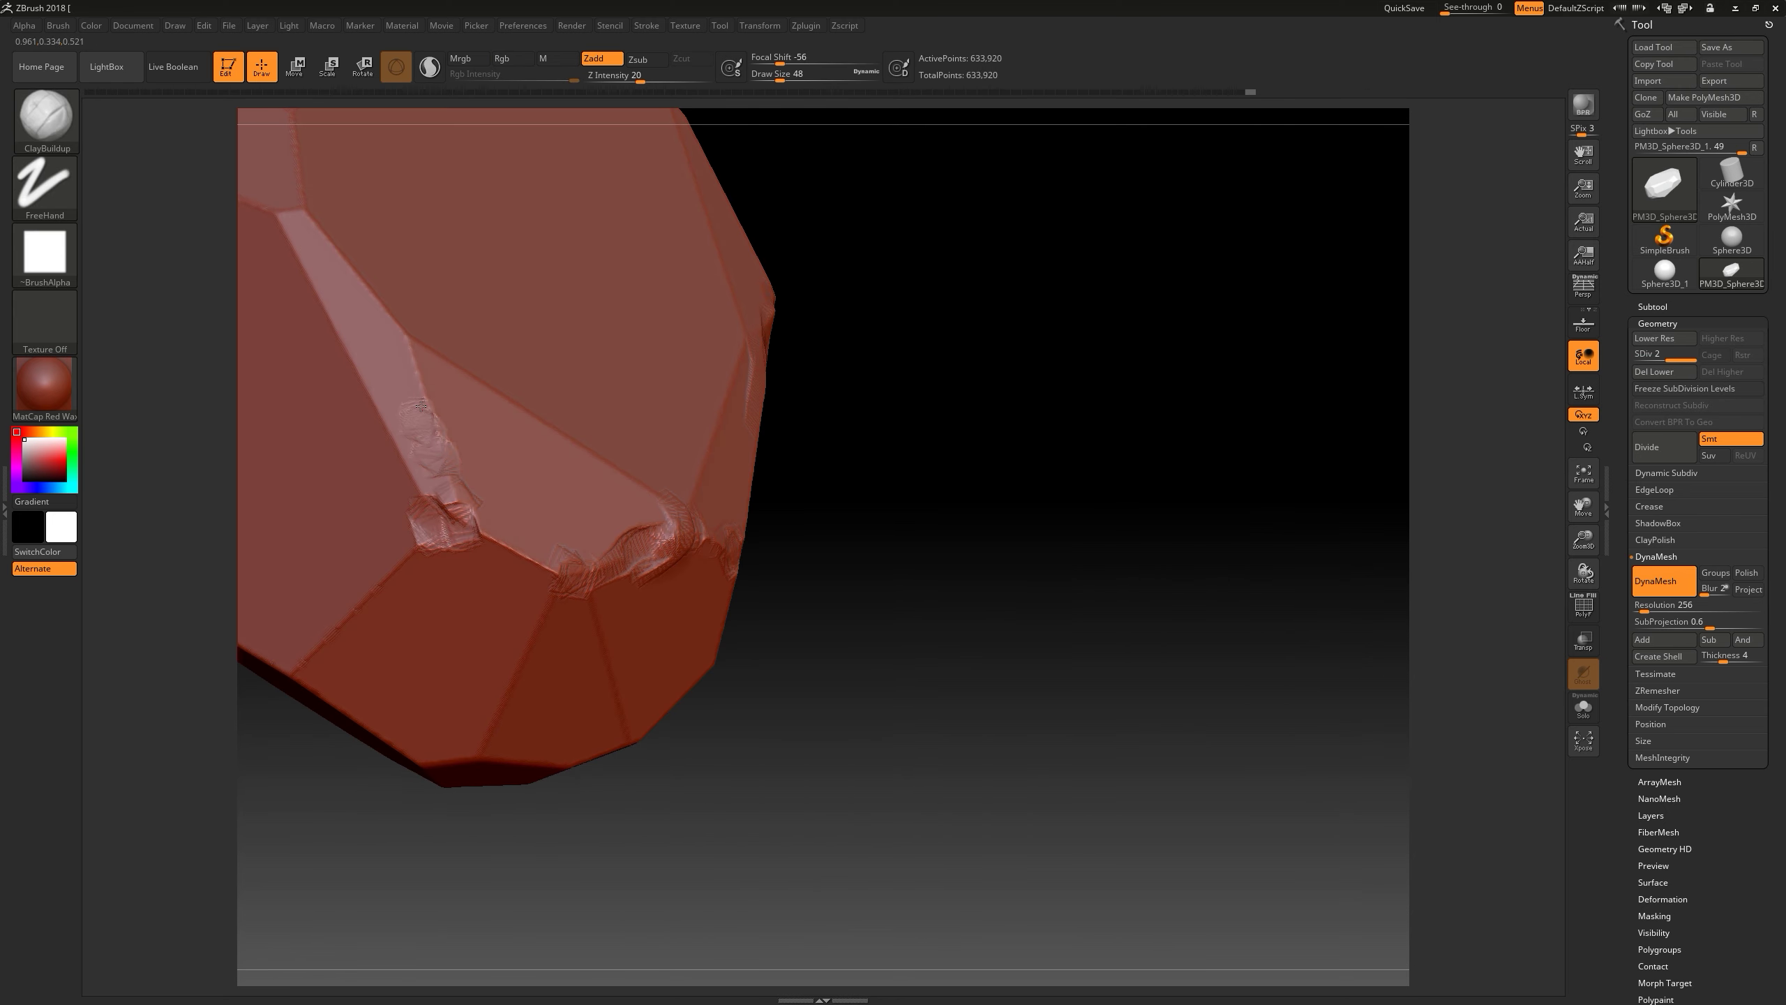
right_click_drag(659, 486, 1011, 616)
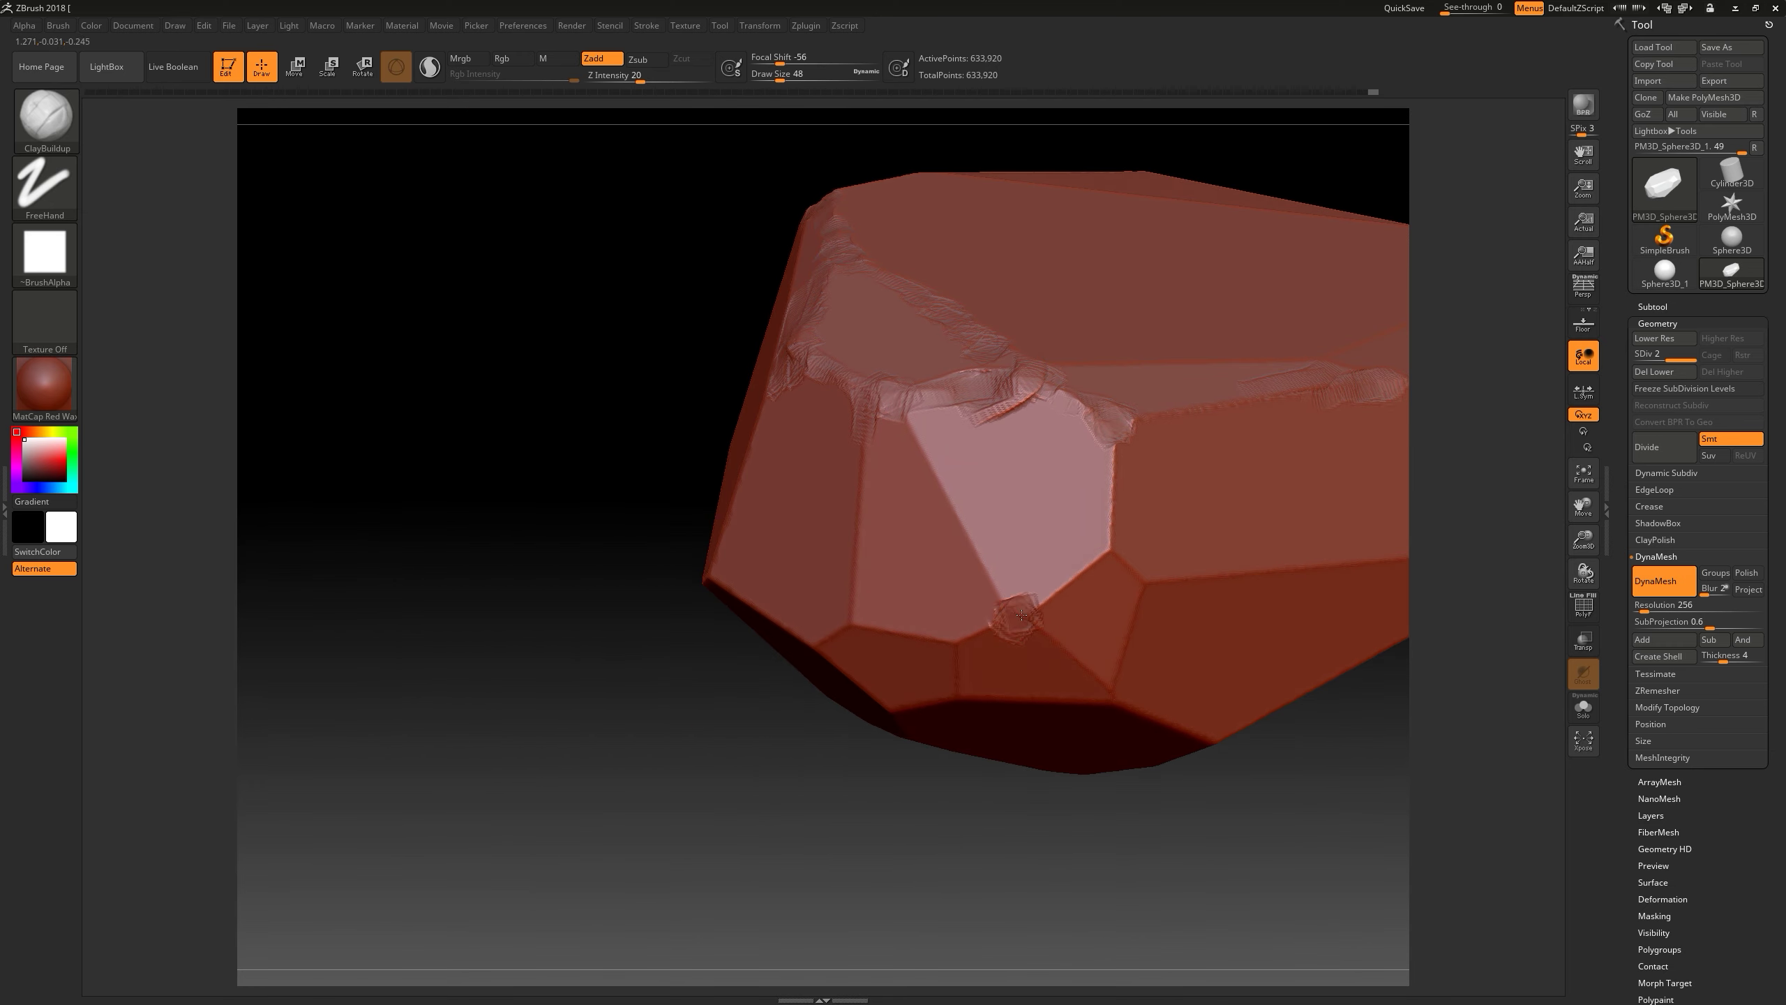
- Switch to the TrimDynamic brush and orbit around the rock's facets
mouse_move(918, 579)
right_mouse_down()
mouse_move(1044, 570)
mouse_move(1085, 508)
right_mouse_up()
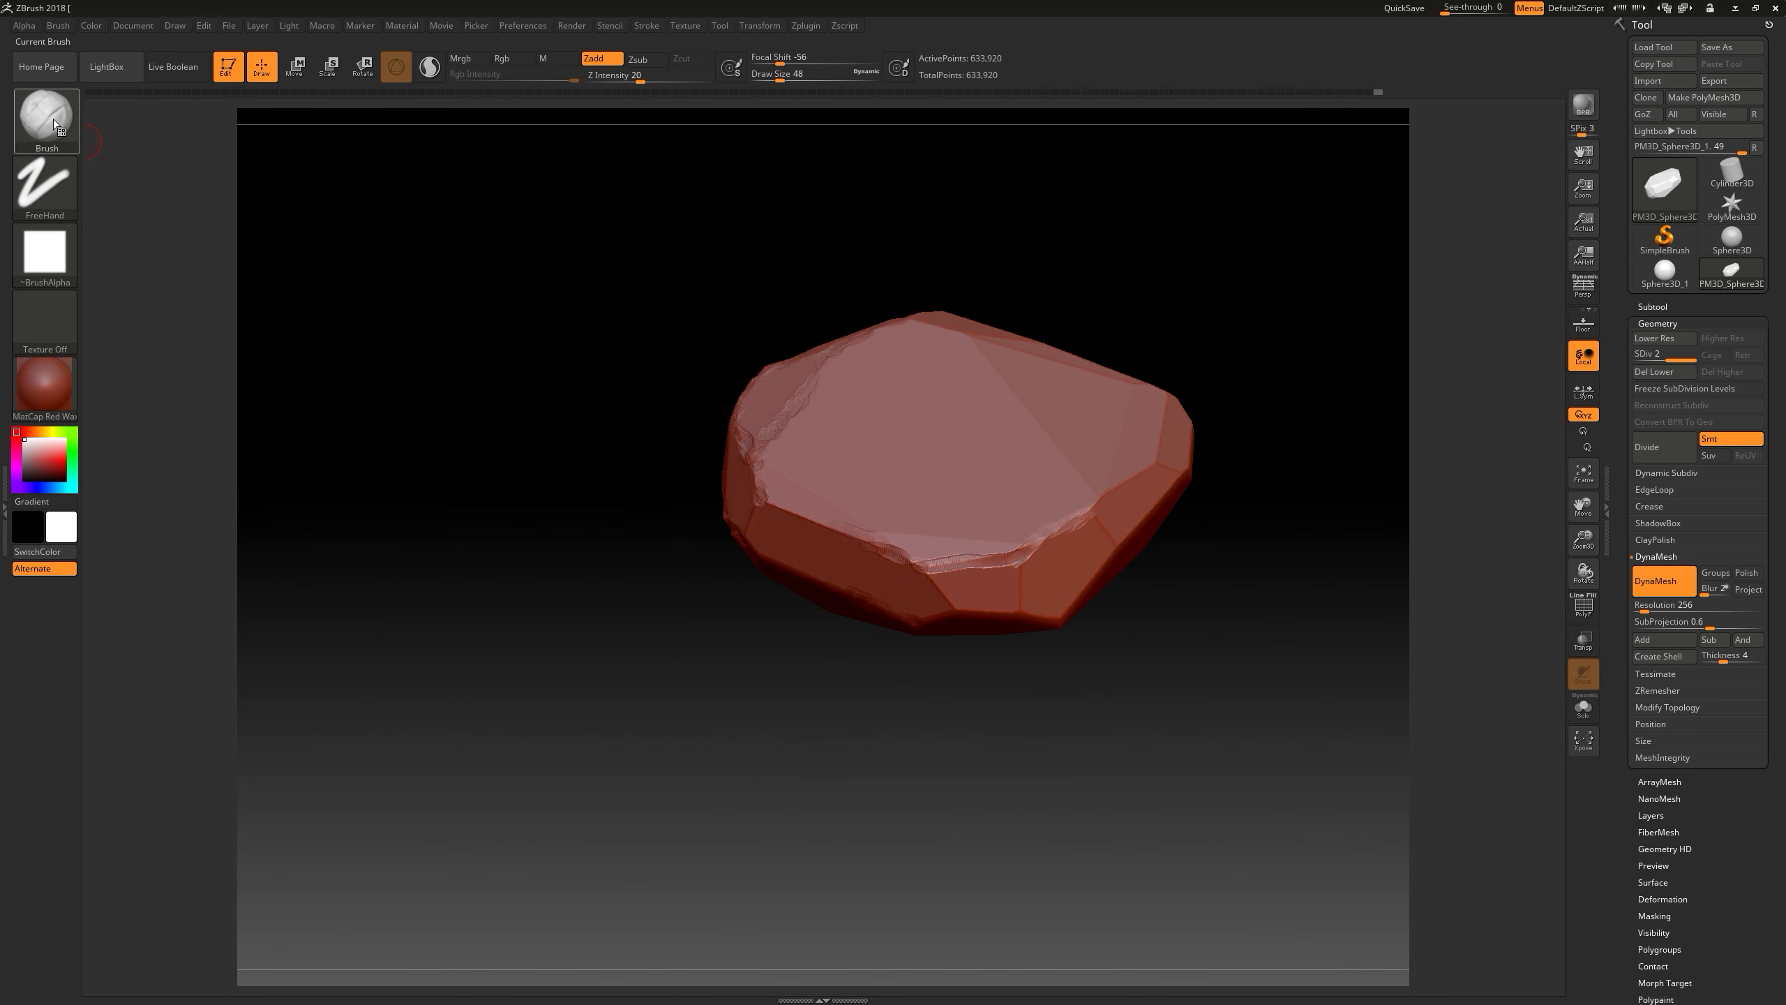
key("b")
key("t")
key("d")
mouse_move(999, 556)
right_mouse_down()
mouse_move(757, 463)
mouse_move(1168, 498)
mouse_move(864, 489)
mouse_move(1080, 418)
right_mouse_up()
mouse_move(1099, 648)
right_mouse_down()
mouse_move(992, 881)
mouse_move(1257, 554)
mouse_move(1239, 637)
right_mouse_up()
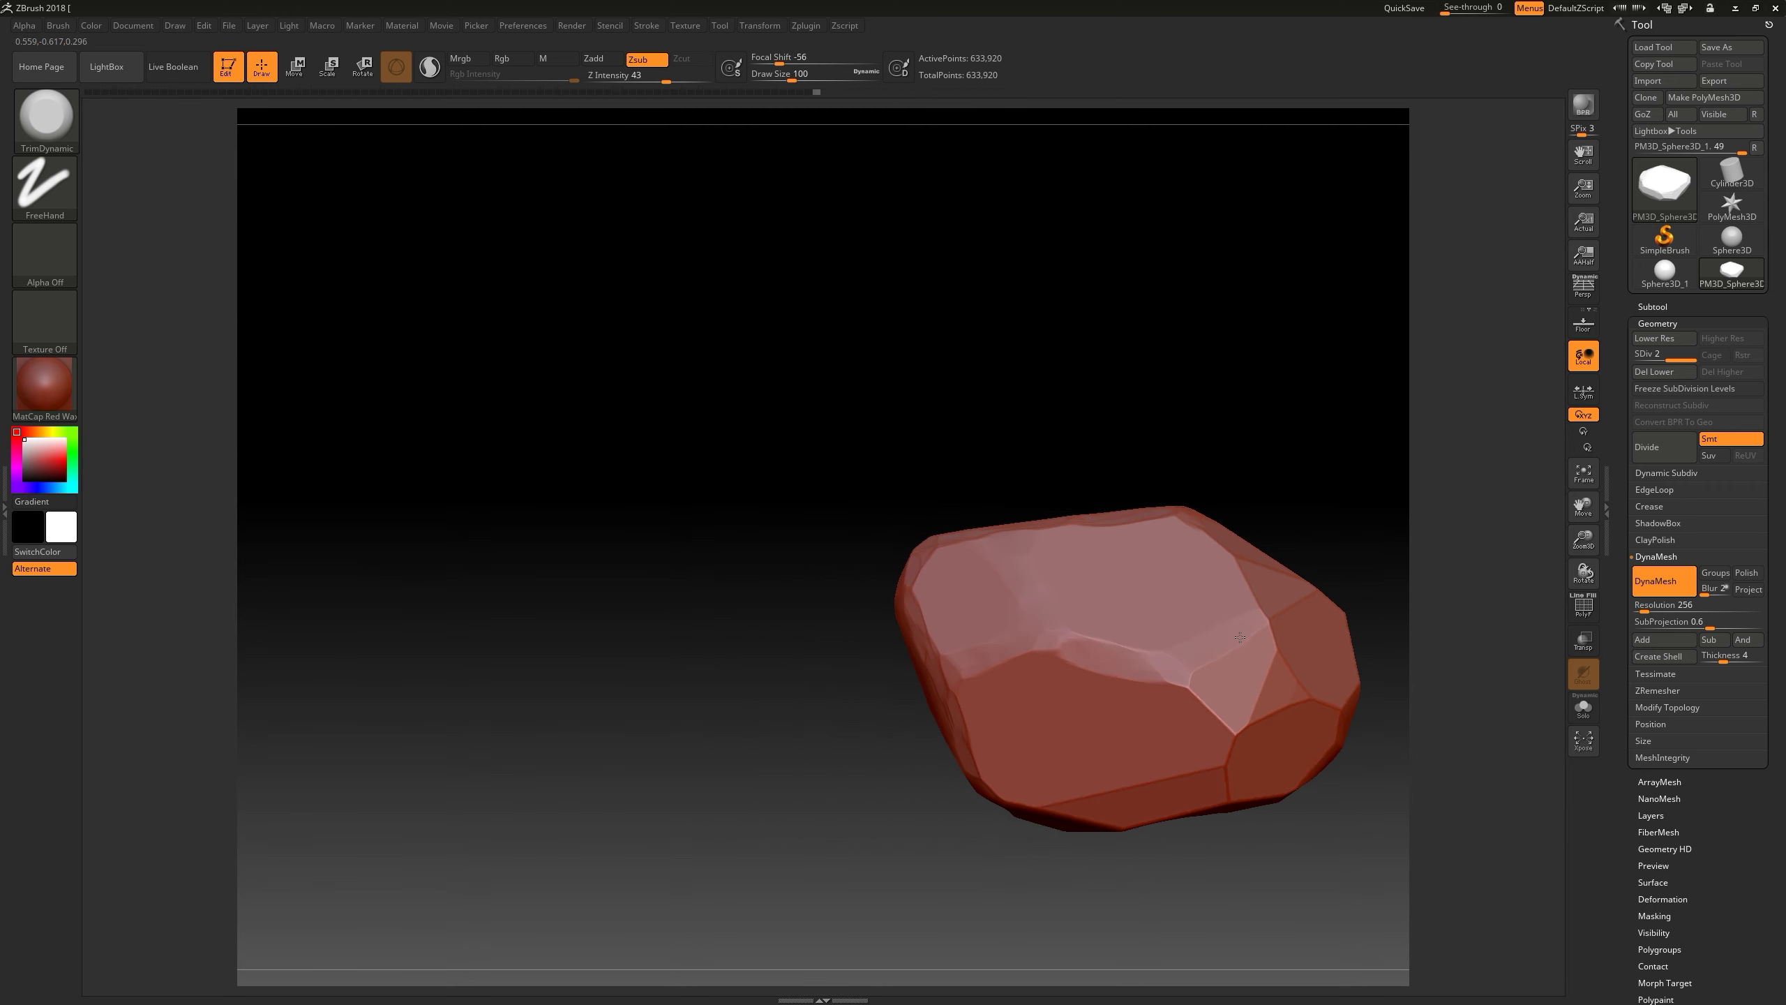
mouse_move(1242, 732)
right_mouse_down()
mouse_move(1232, 778)
mouse_move(1206, 716)
mouse_move(908, 603)
mouse_move(869, 645)
right_mouse_up()
- Trim part of the rock along a curve, enlarge the brush, and view it upright
right_click_drag(906, 505, 228, 327)
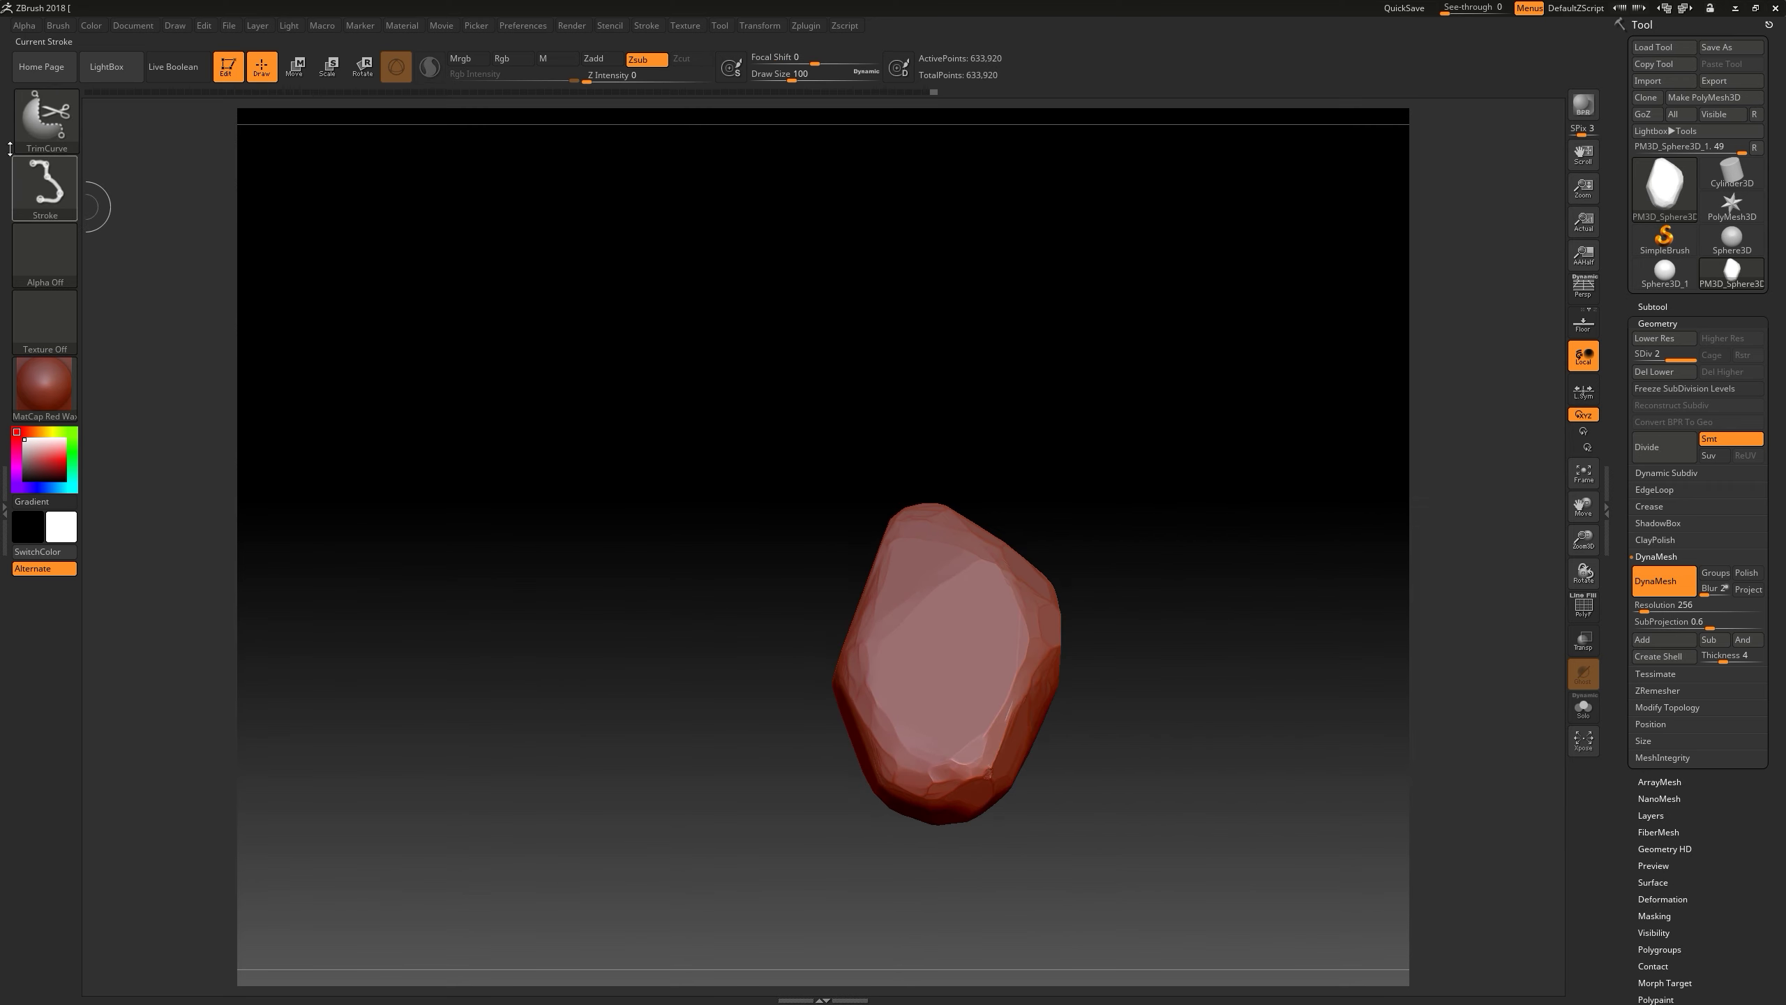
left_click_drag(950, 515, 949, 515)
mouse_move(949, 515)
right_mouse_down()
mouse_move(1178, 709)
mouse_move(906, 592)
right_mouse_up()
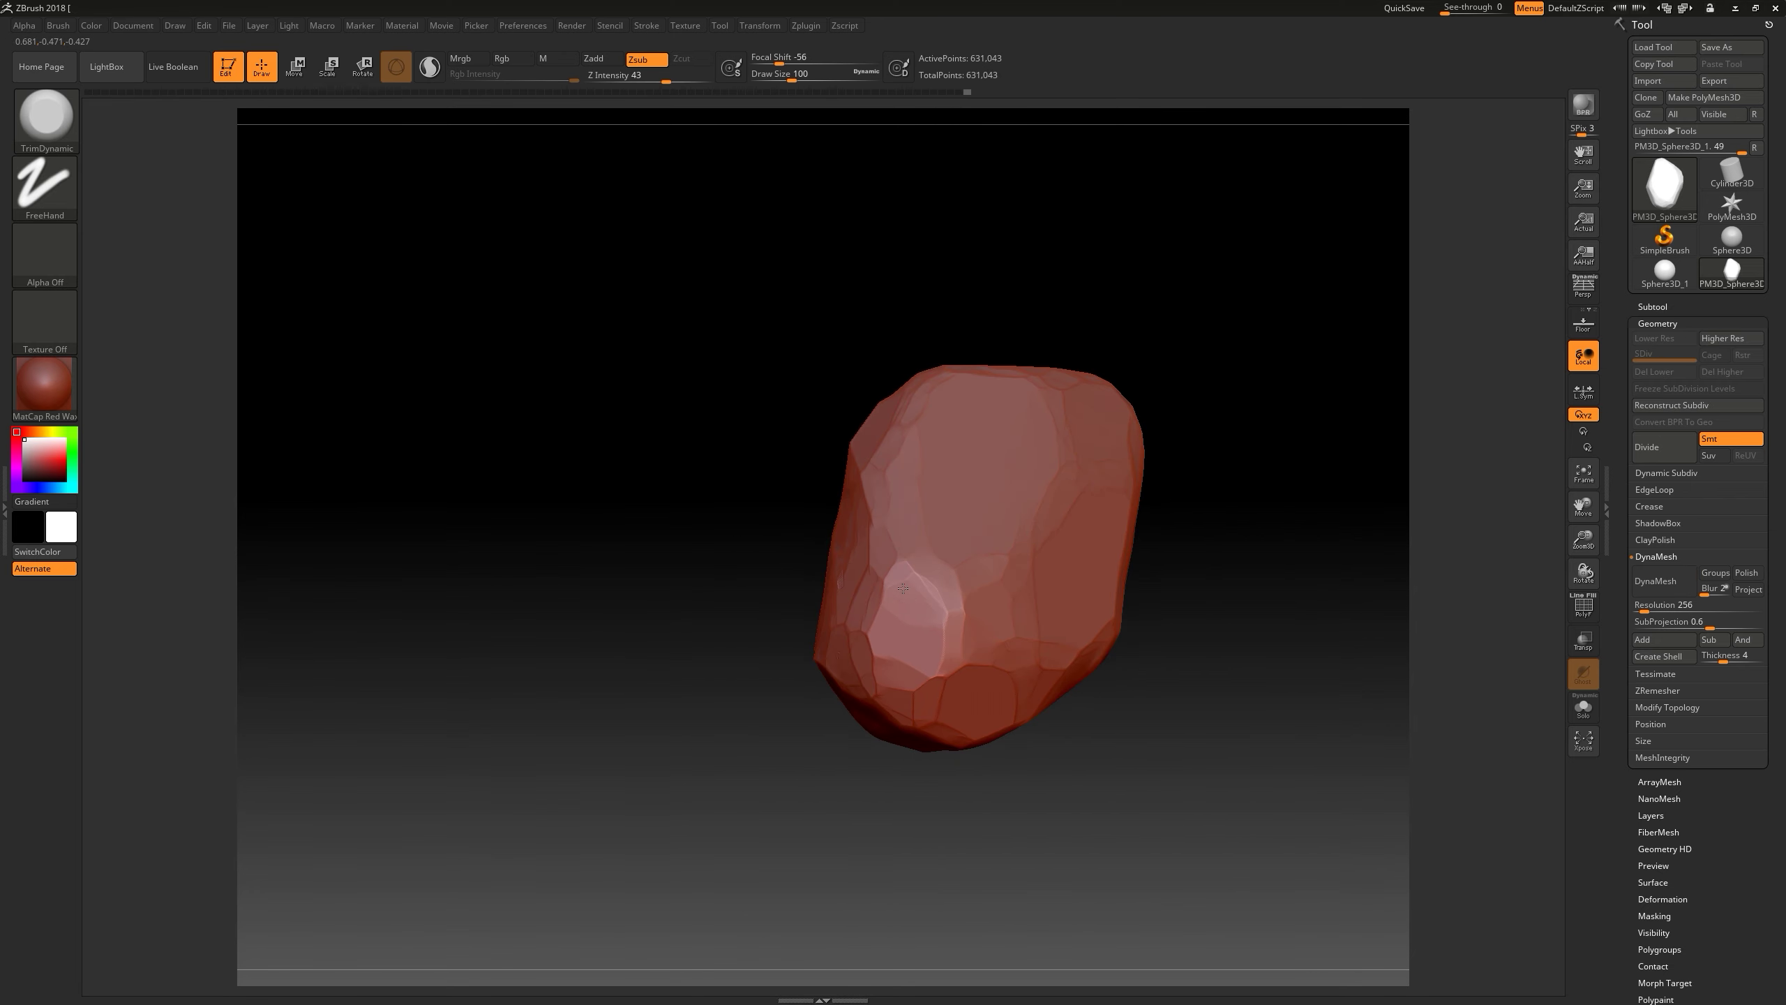
key("bracketright")
right_click_drag(873, 493, 703, 478)
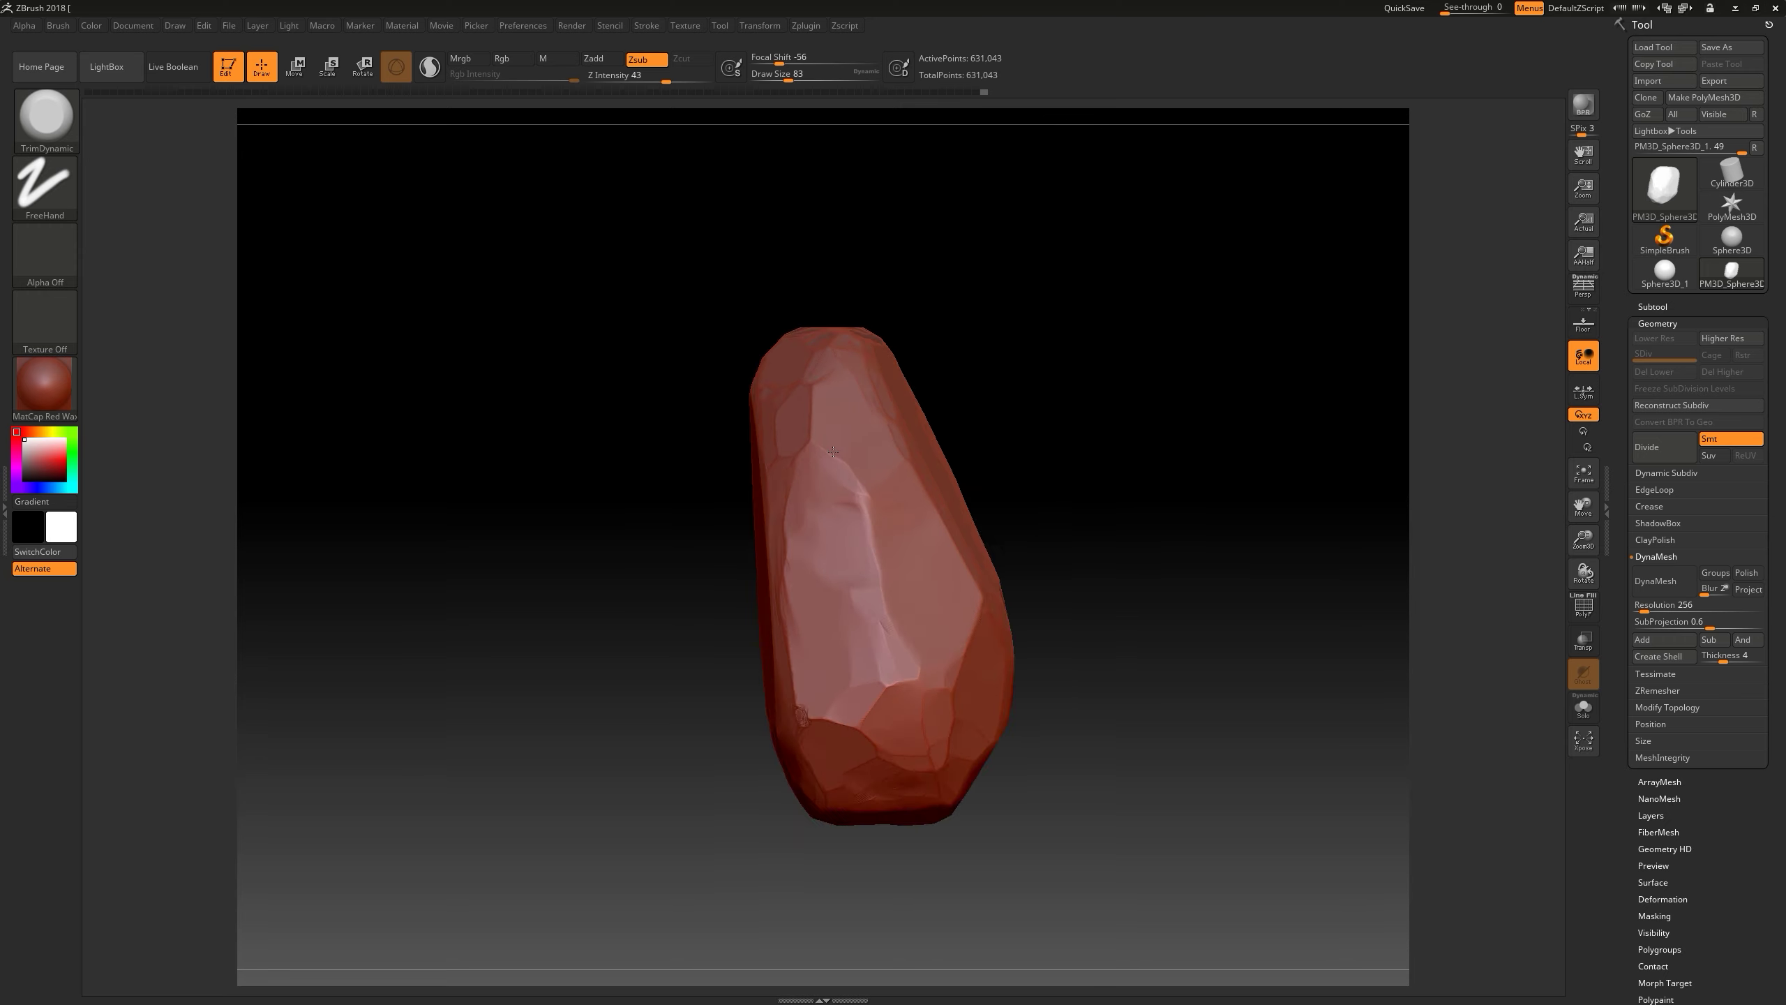
key("bracketleft")
- Apply the MatCap Skin04 material and turn the rock to its broad front
key("m")
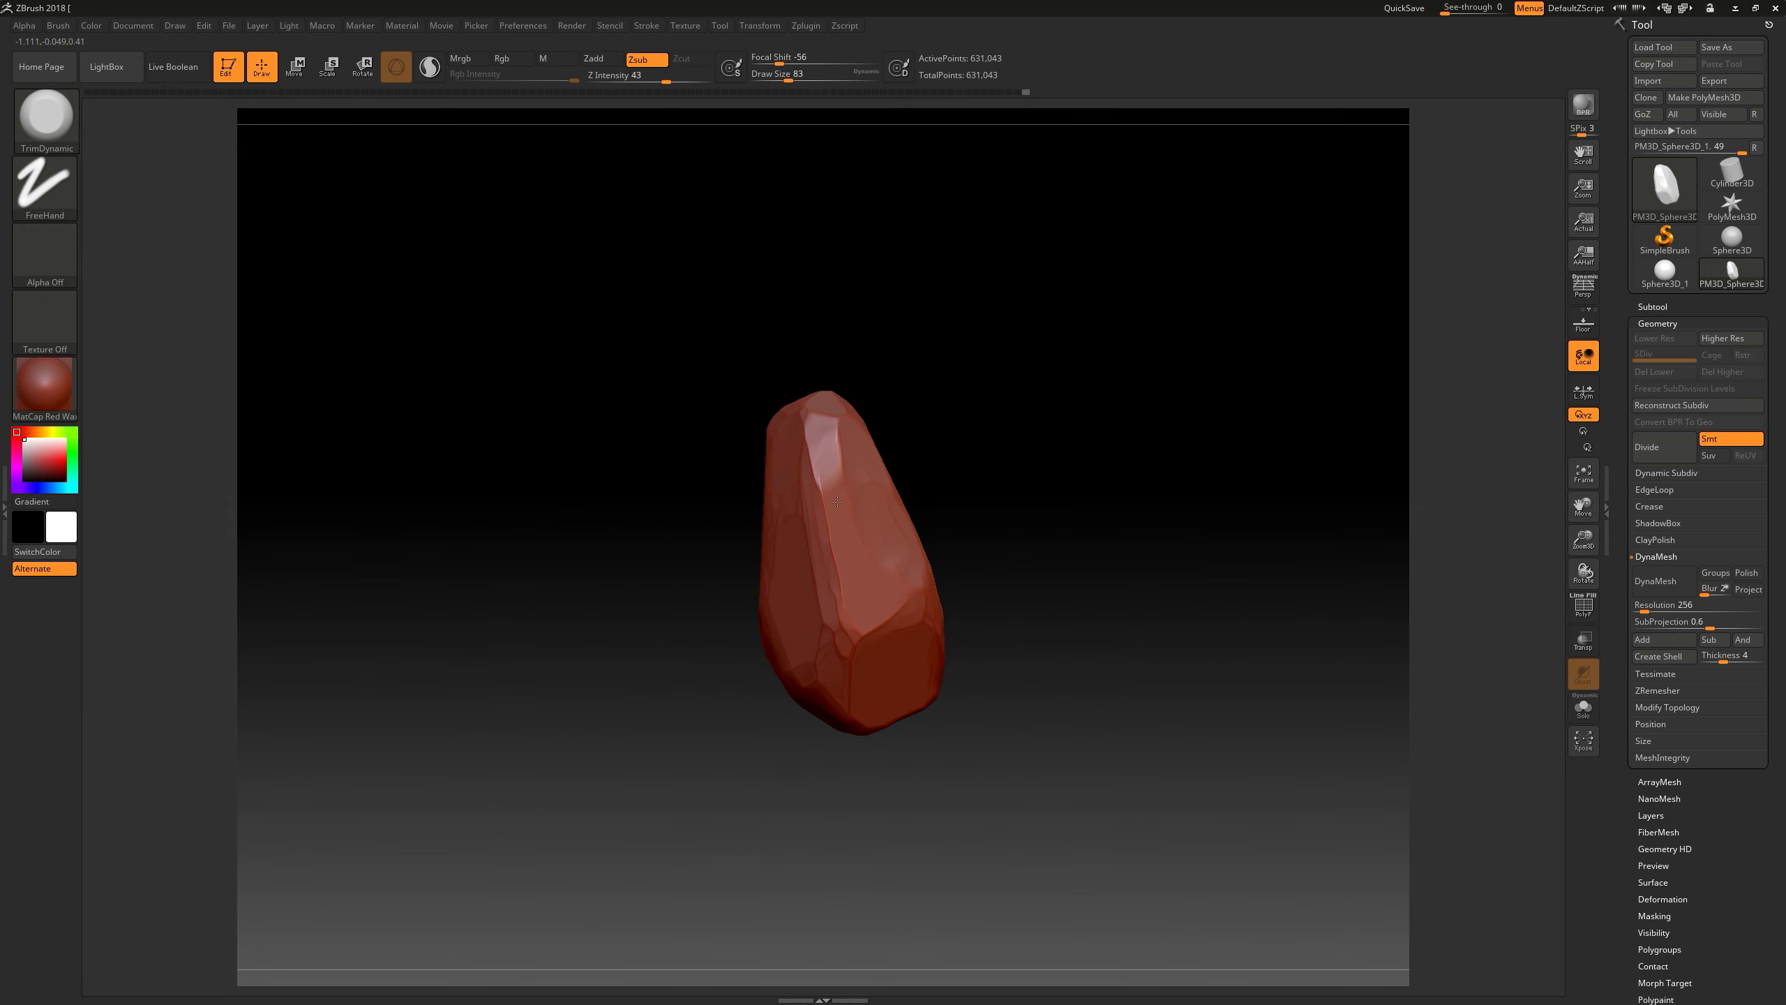
left_click(866, 487)
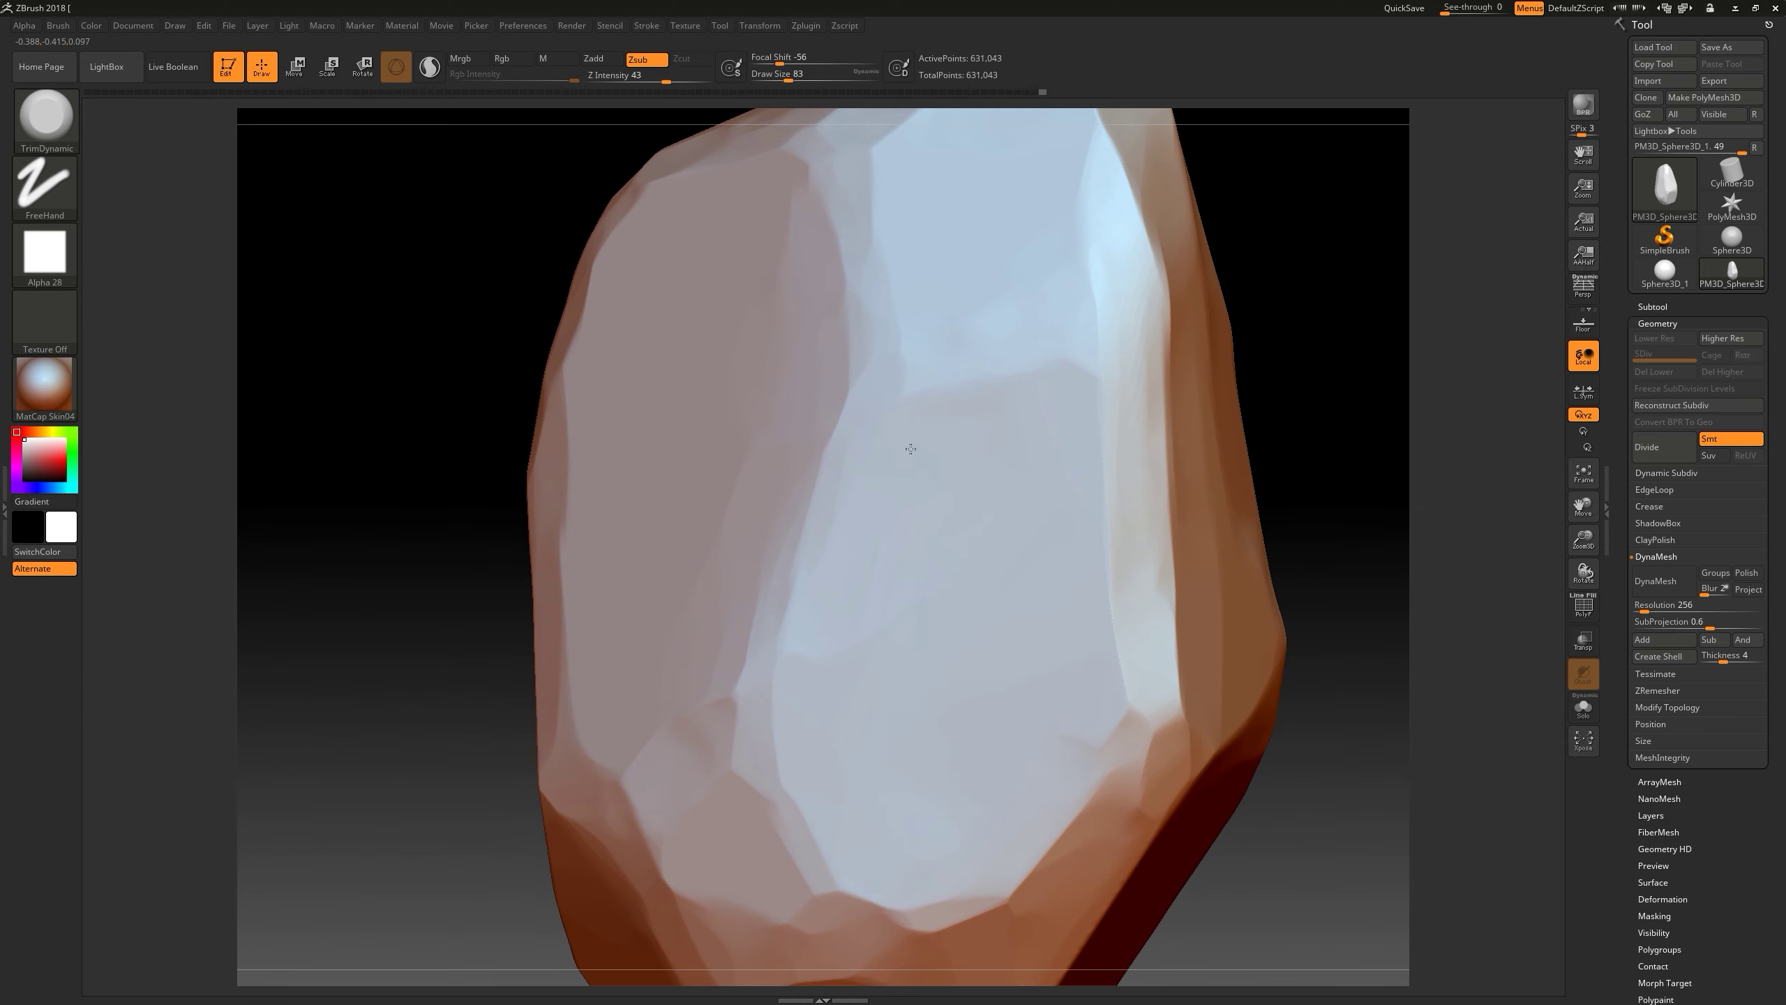
right_click_drag(909, 446, 1189, 373)
right_click_drag(1021, 567, 1094, 502)
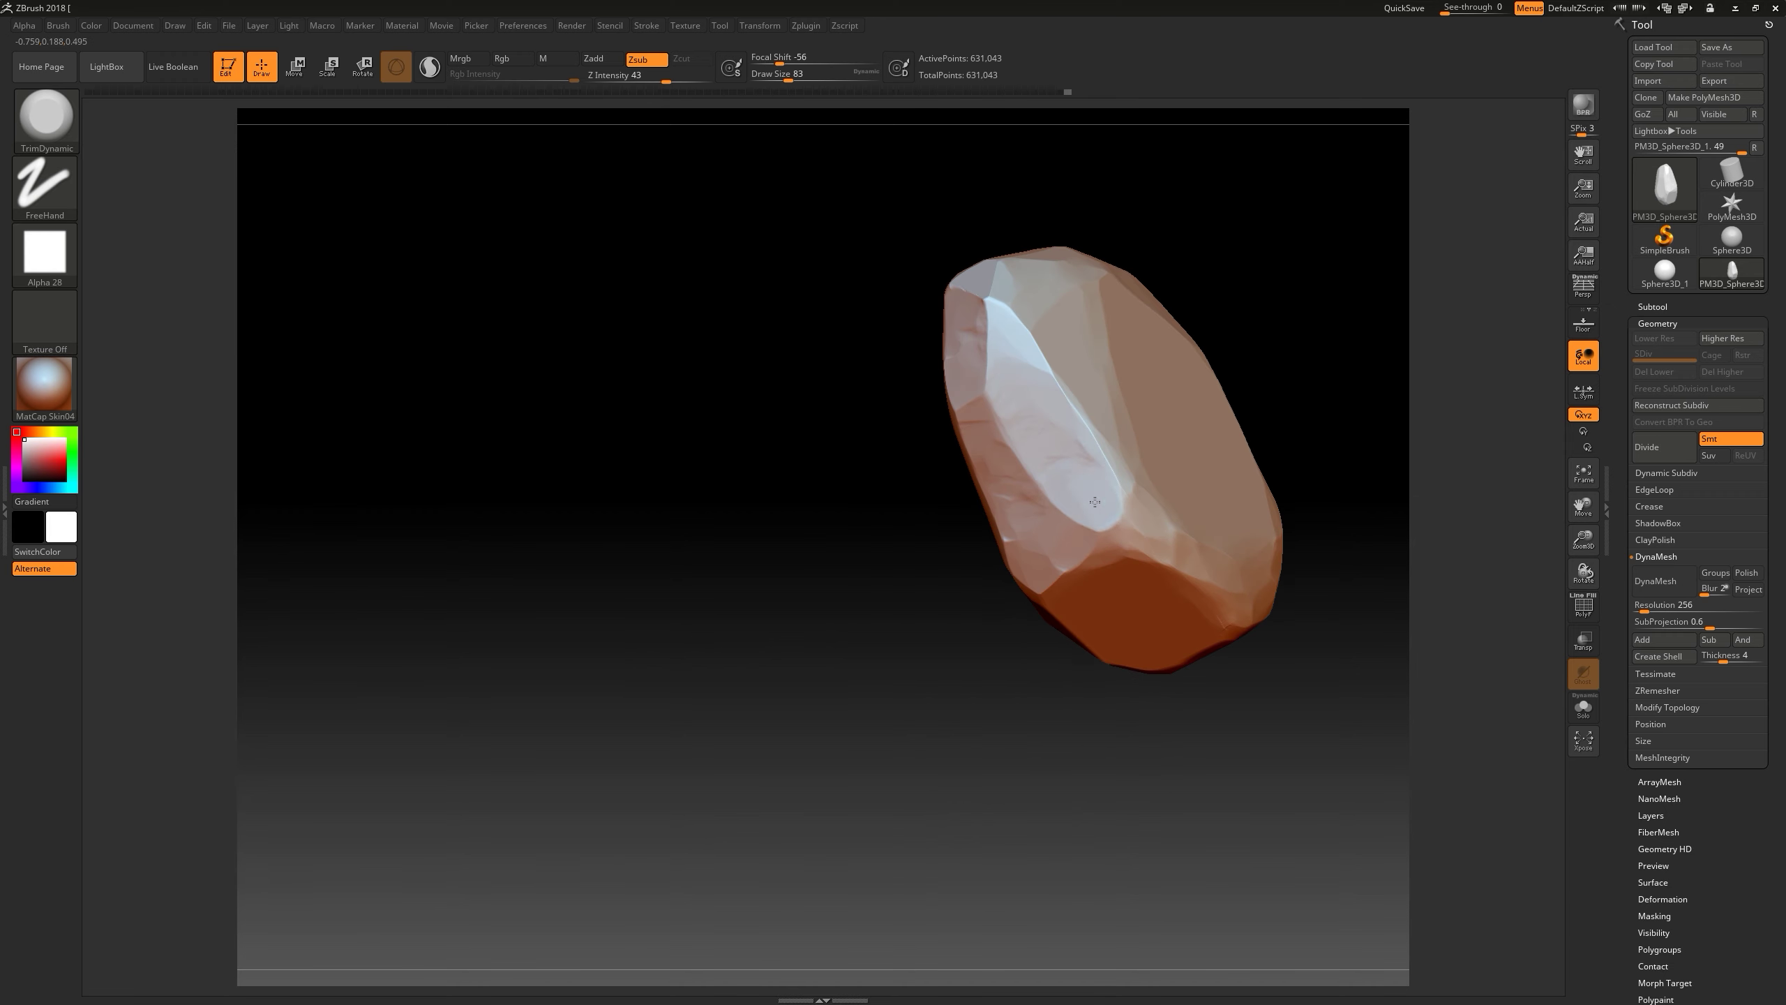
mouse_move(1094, 404)
right_mouse_down()
mouse_move(1021, 573)
mouse_move(1068, 604)
right_mouse_up()
mouse_move(1089, 485)
right_mouse_down()
mouse_move(1168, 547)
mouse_move(995, 605)
right_mouse_up()
mouse_move(1036, 757)
right_mouse_down()
mouse_move(1272, 451)
mouse_move(1260, 391)
mouse_move(887, 665)
mouse_move(1056, 427)
mouse_move(961, 432)
right_mouse_up()
mouse_move(1193, 407)
right_mouse_down()
mouse_move(1076, 639)
mouse_move(1089, 626)
mouse_move(985, 616)
mouse_move(1217, 584)
mouse_move(1255, 518)
mouse_move(1018, 659)
mouse_move(1124, 794)
mouse_move(797, 709)
mouse_move(1152, 471)
mouse_move(641, 383)
mouse_move(914, 493)
mouse_move(1128, 507)
mouse_move(879, 618)
right_mouse_up()
- Carve a long groove across the rock's front with DamStandard and check it
key("b")
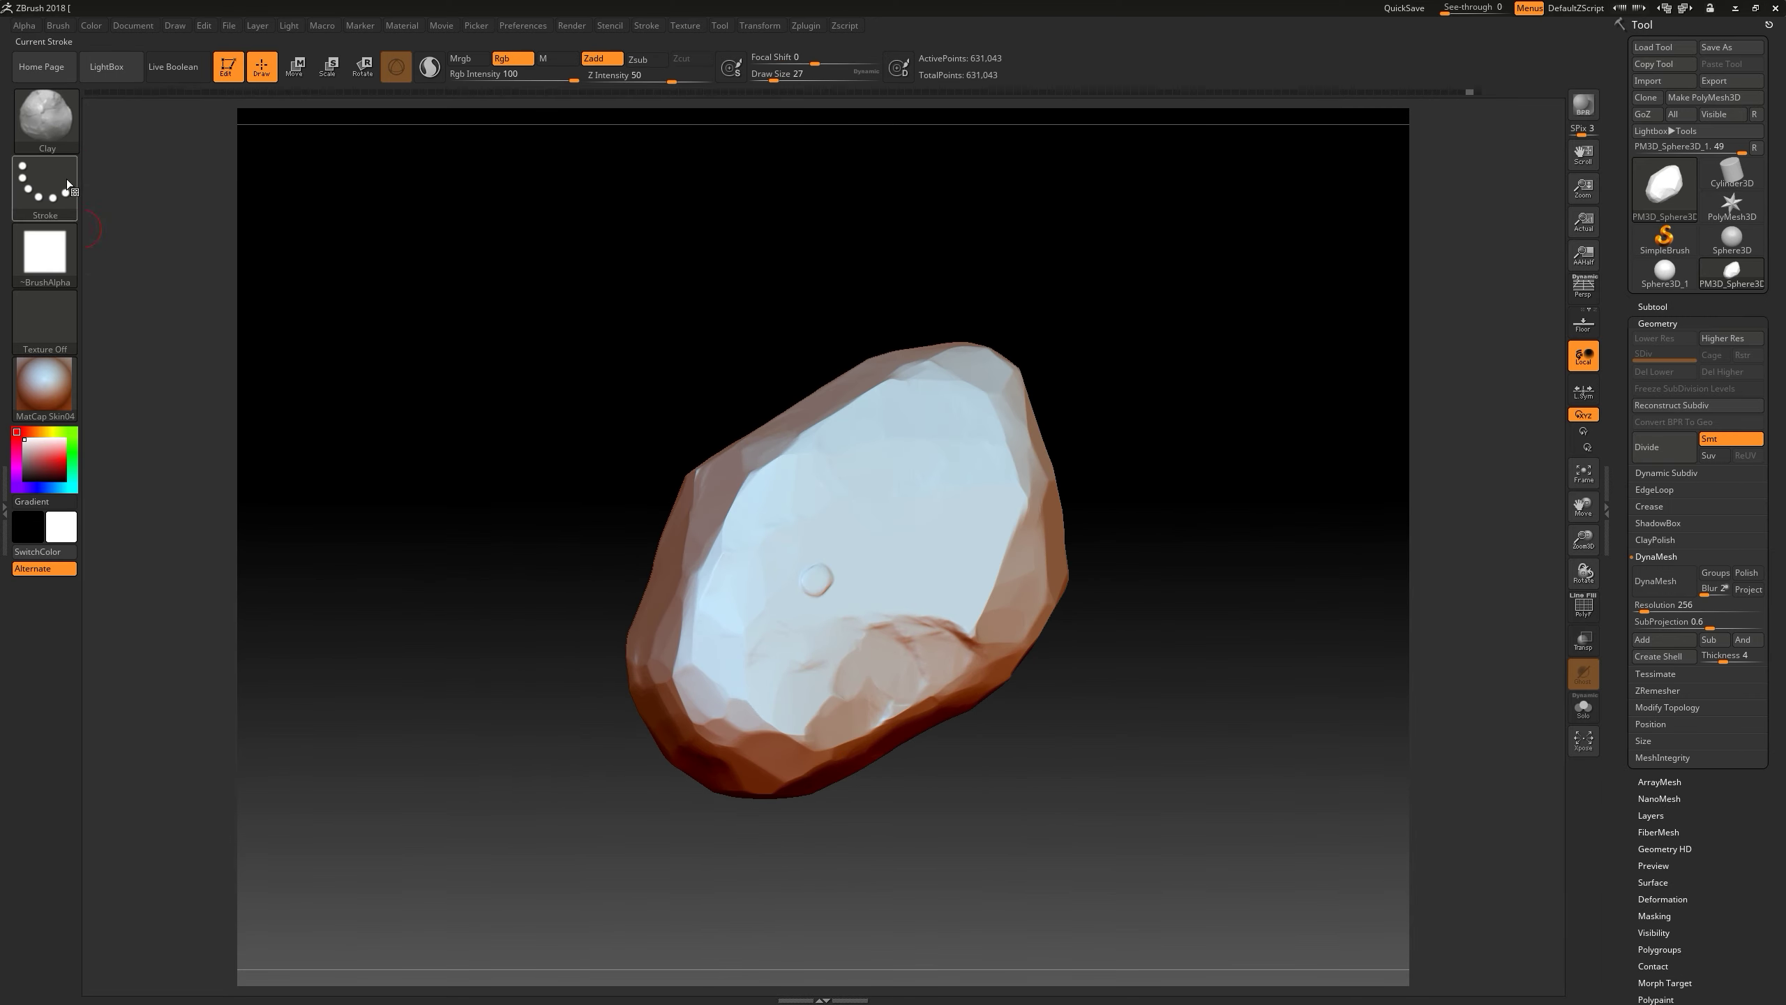
key("b")
key("d")
key("s")
mouse_move(1090, 407)
right_mouse_down()
mouse_move(935, 703)
mouse_move(584, 585)
mouse_move(1029, 571)
right_mouse_up()
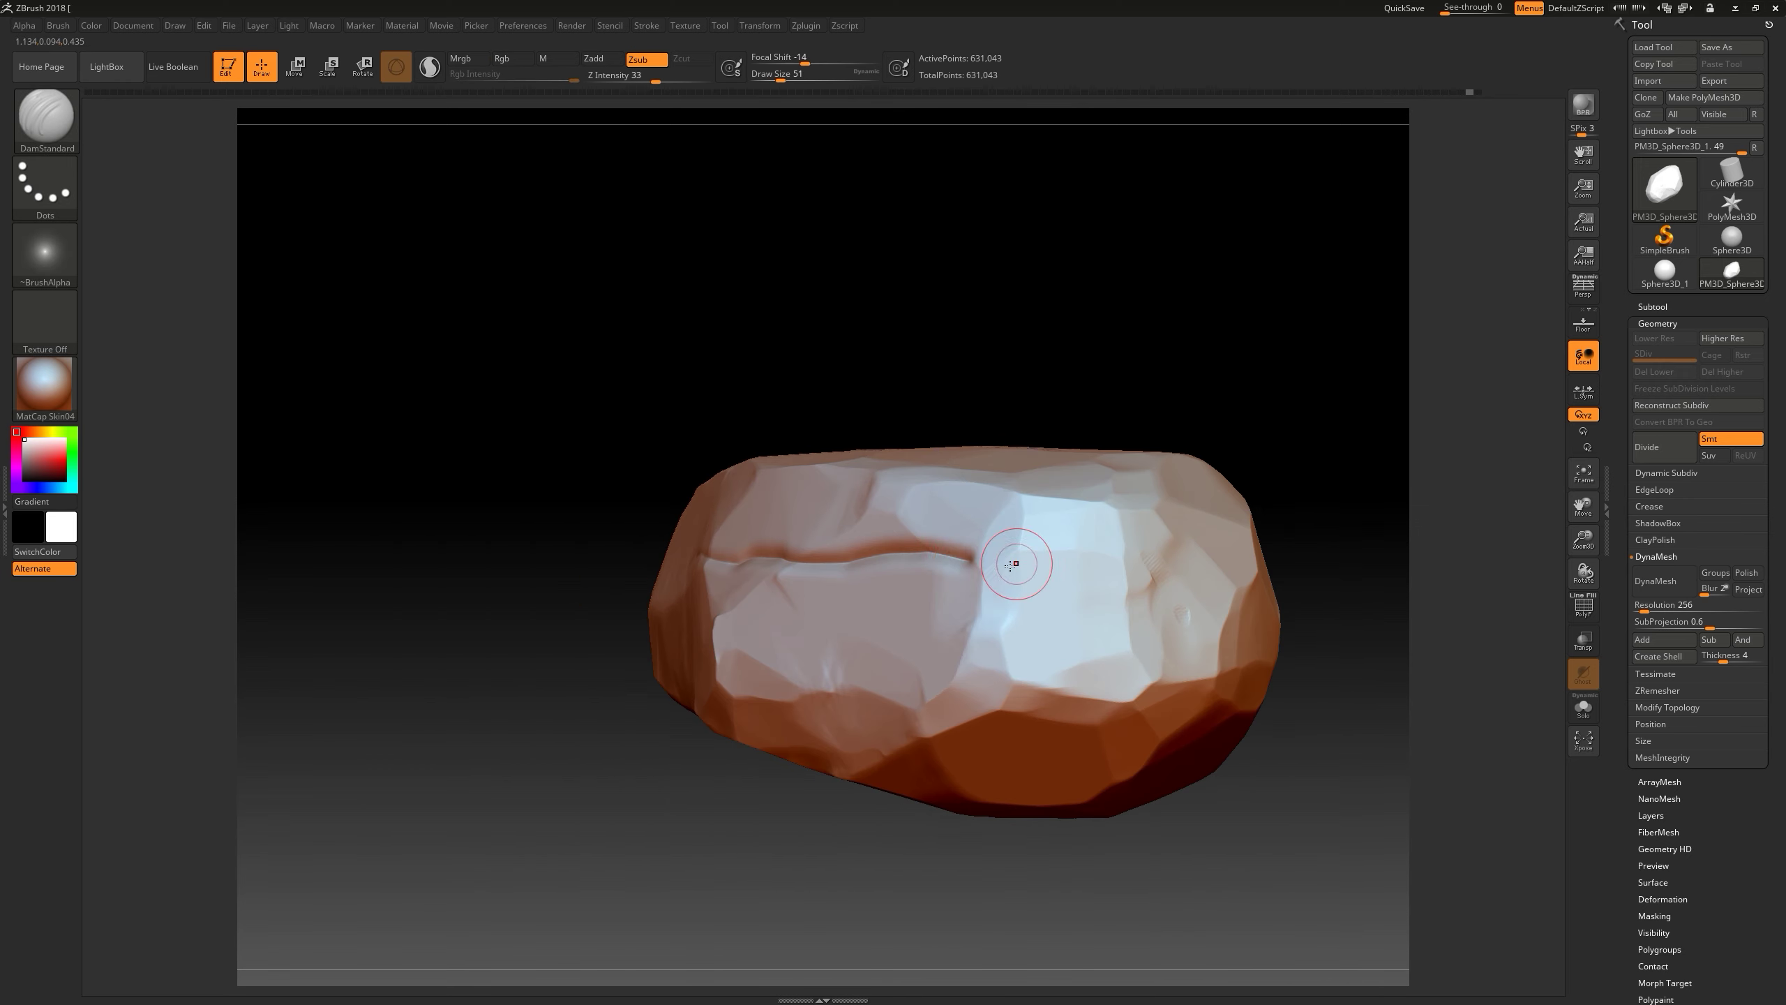
left_click_drag(1029, 571, 924, 502)
mouse_move(925, 502)
right_mouse_down()
mouse_move(816, 511)
mouse_move(994, 507)
mouse_move(1071, 535)
right_mouse_up()
right_click_drag(1238, 495, 750, 555)
right_click_drag(1149, 711, 1033, 589)
- Subdivide the rock and mask a patch on its side
key("ctrl+d")
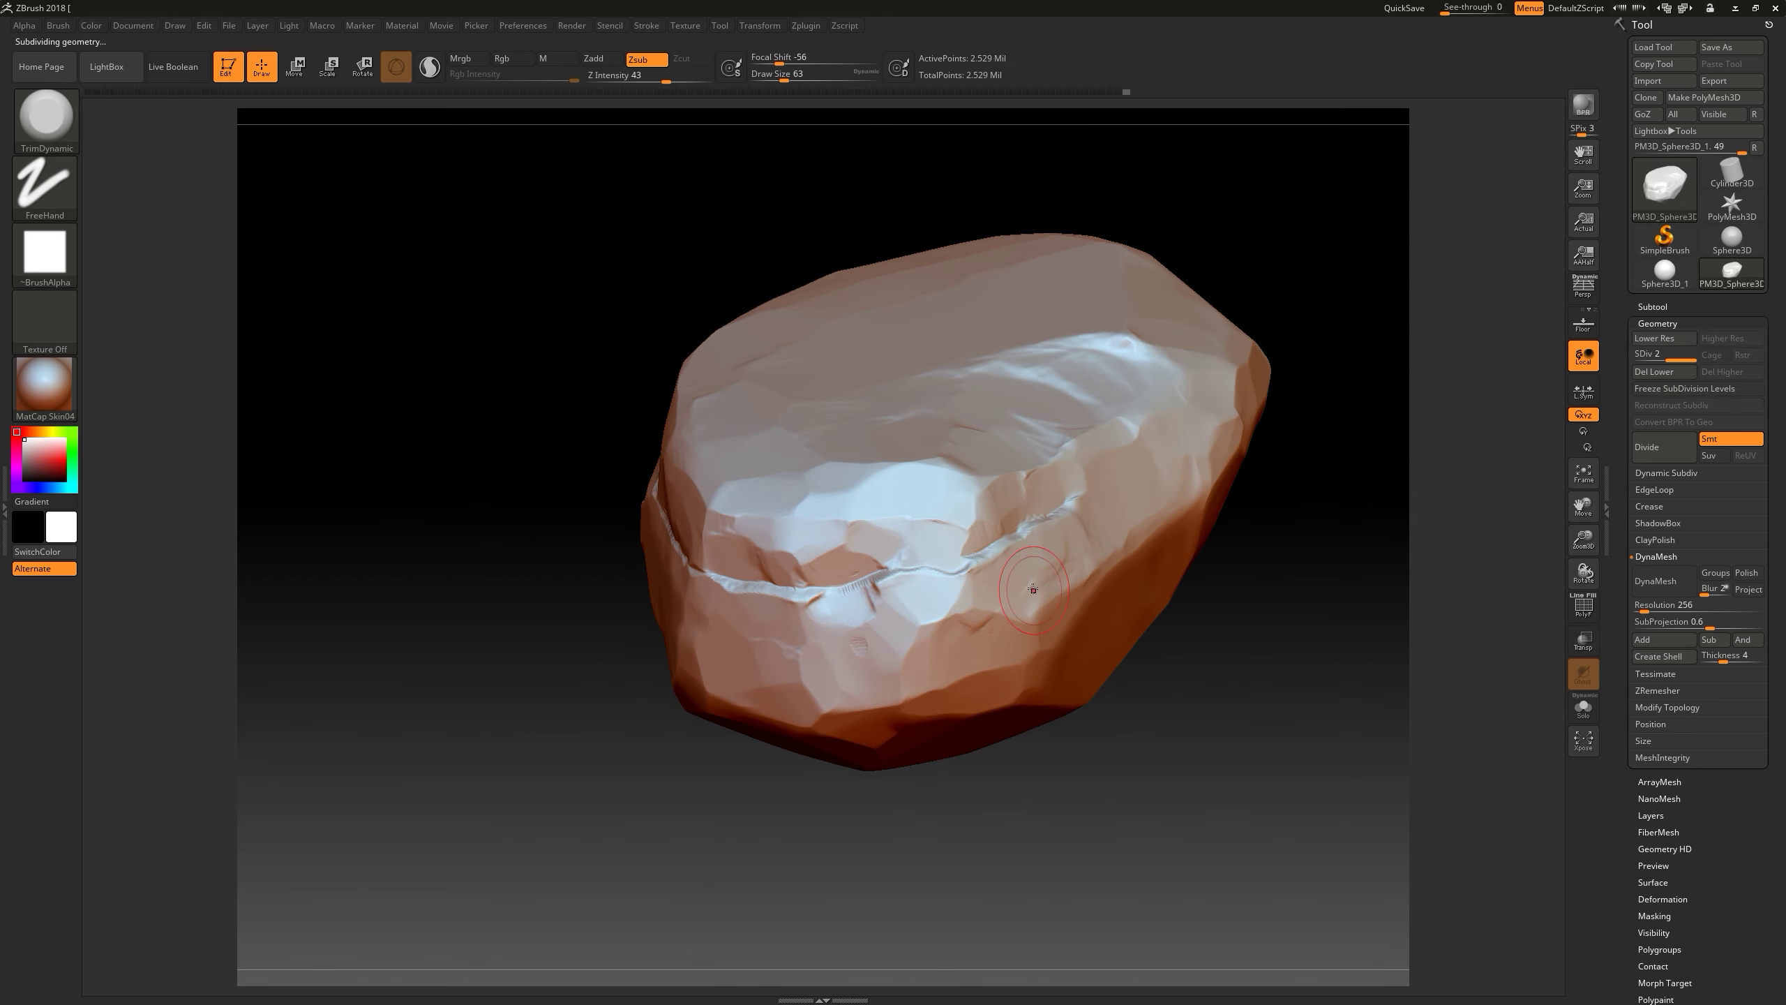
right_click_drag(1085, 475, 1195, 518)
left_click_drag(1195, 518, 1083, 535, "ctrl")
left_click_drag(1195, 704, 1268, 730, "ctrl")
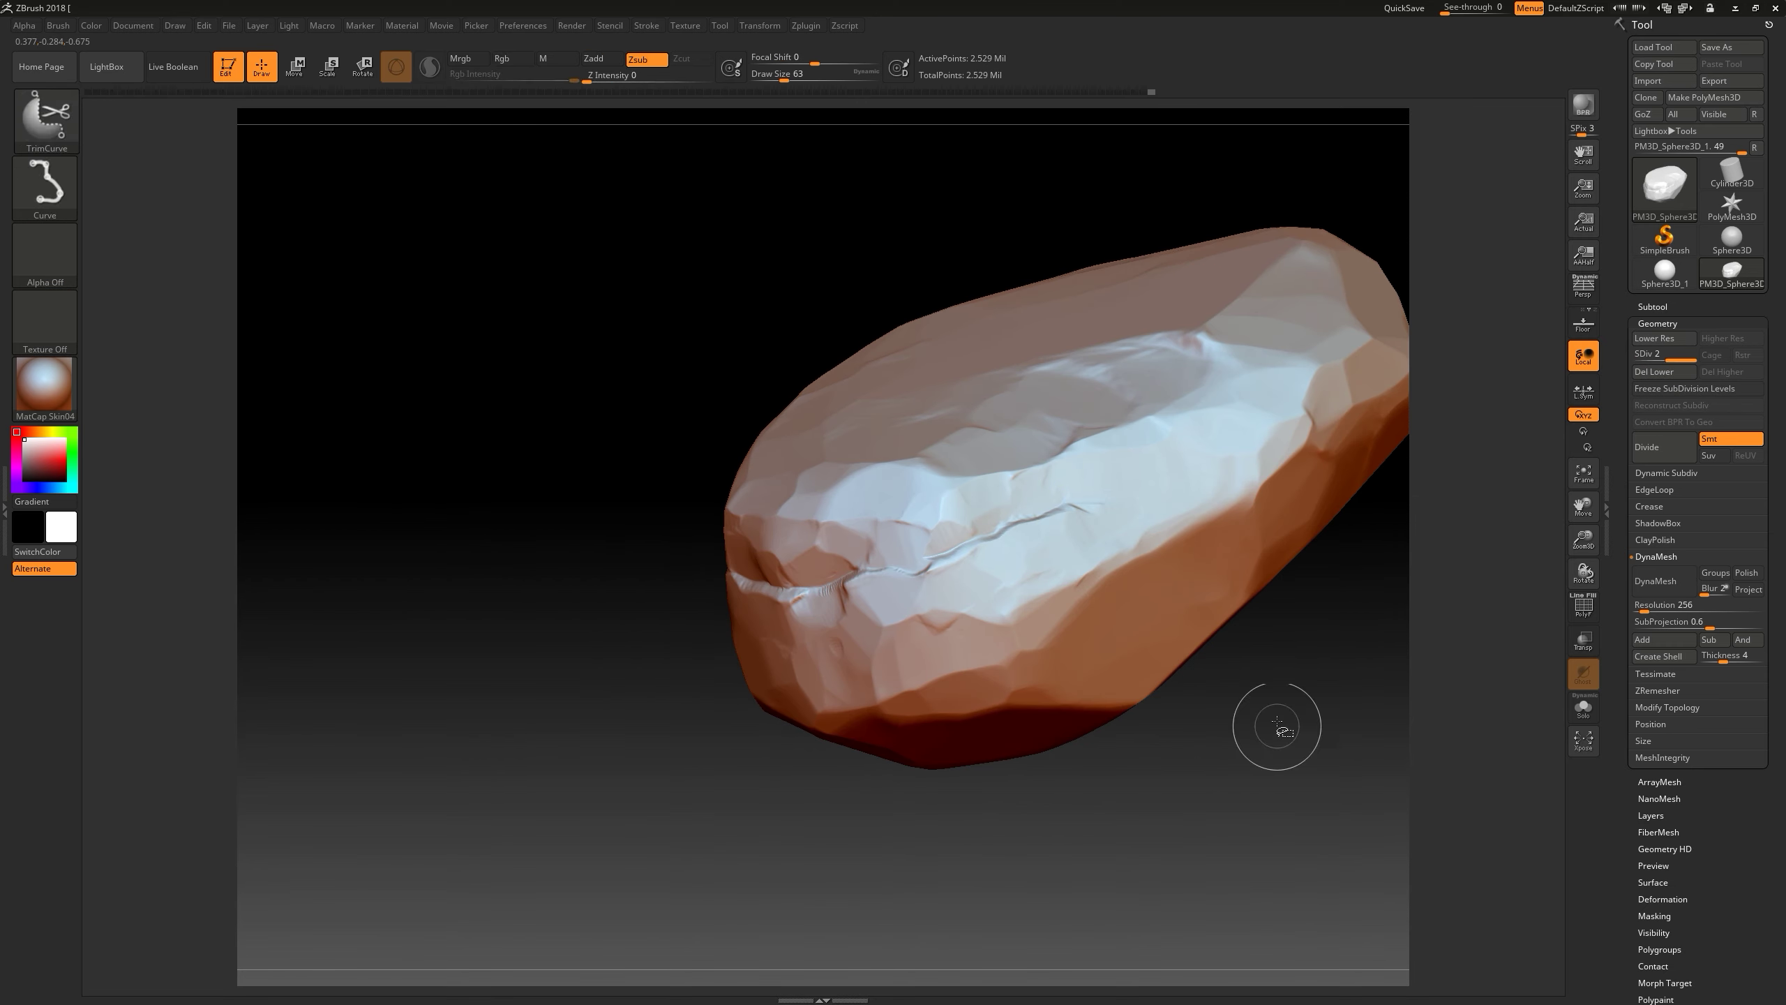
left_click_drag(1231, 535, 1128, 539, "ctrl")
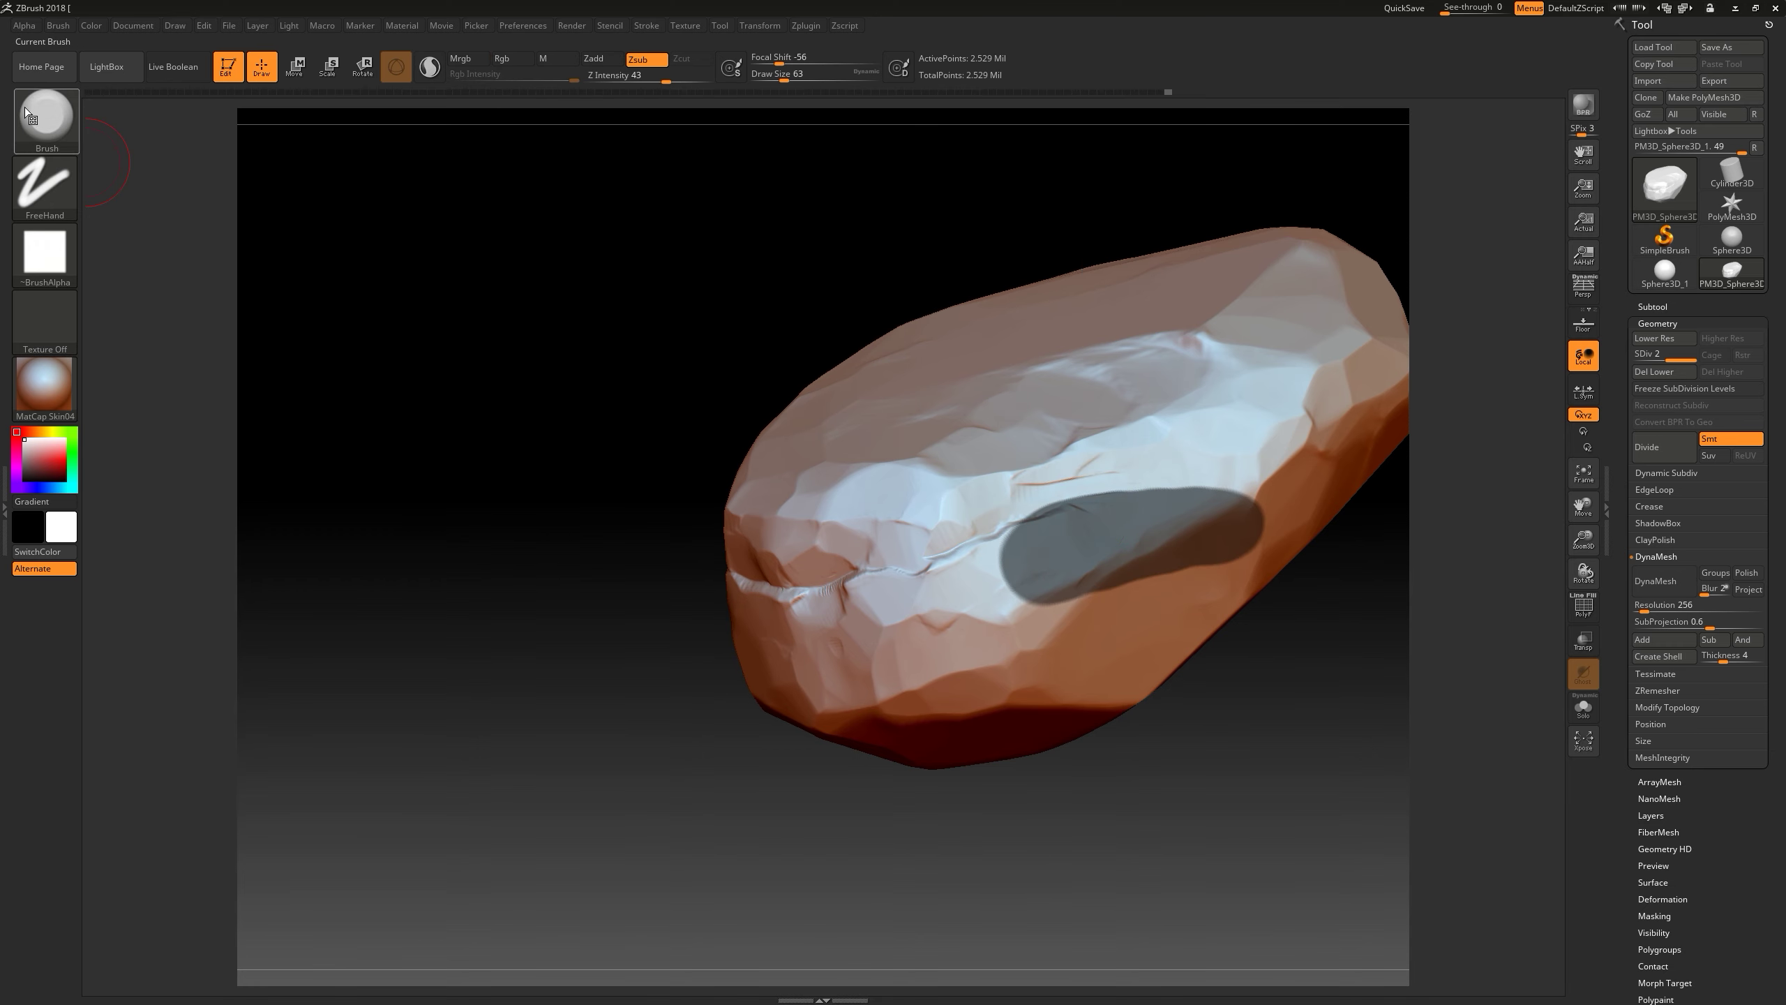
- Pick the Move brush, then return to TrimDynamic and reposition the view
left_click(62, 146)
key("m")
key("v")
right_click_drag(1153, 506, 1232, 534)
key("b")
key("t")
key("d")
right_click_drag(1151, 461, 1107, 464)
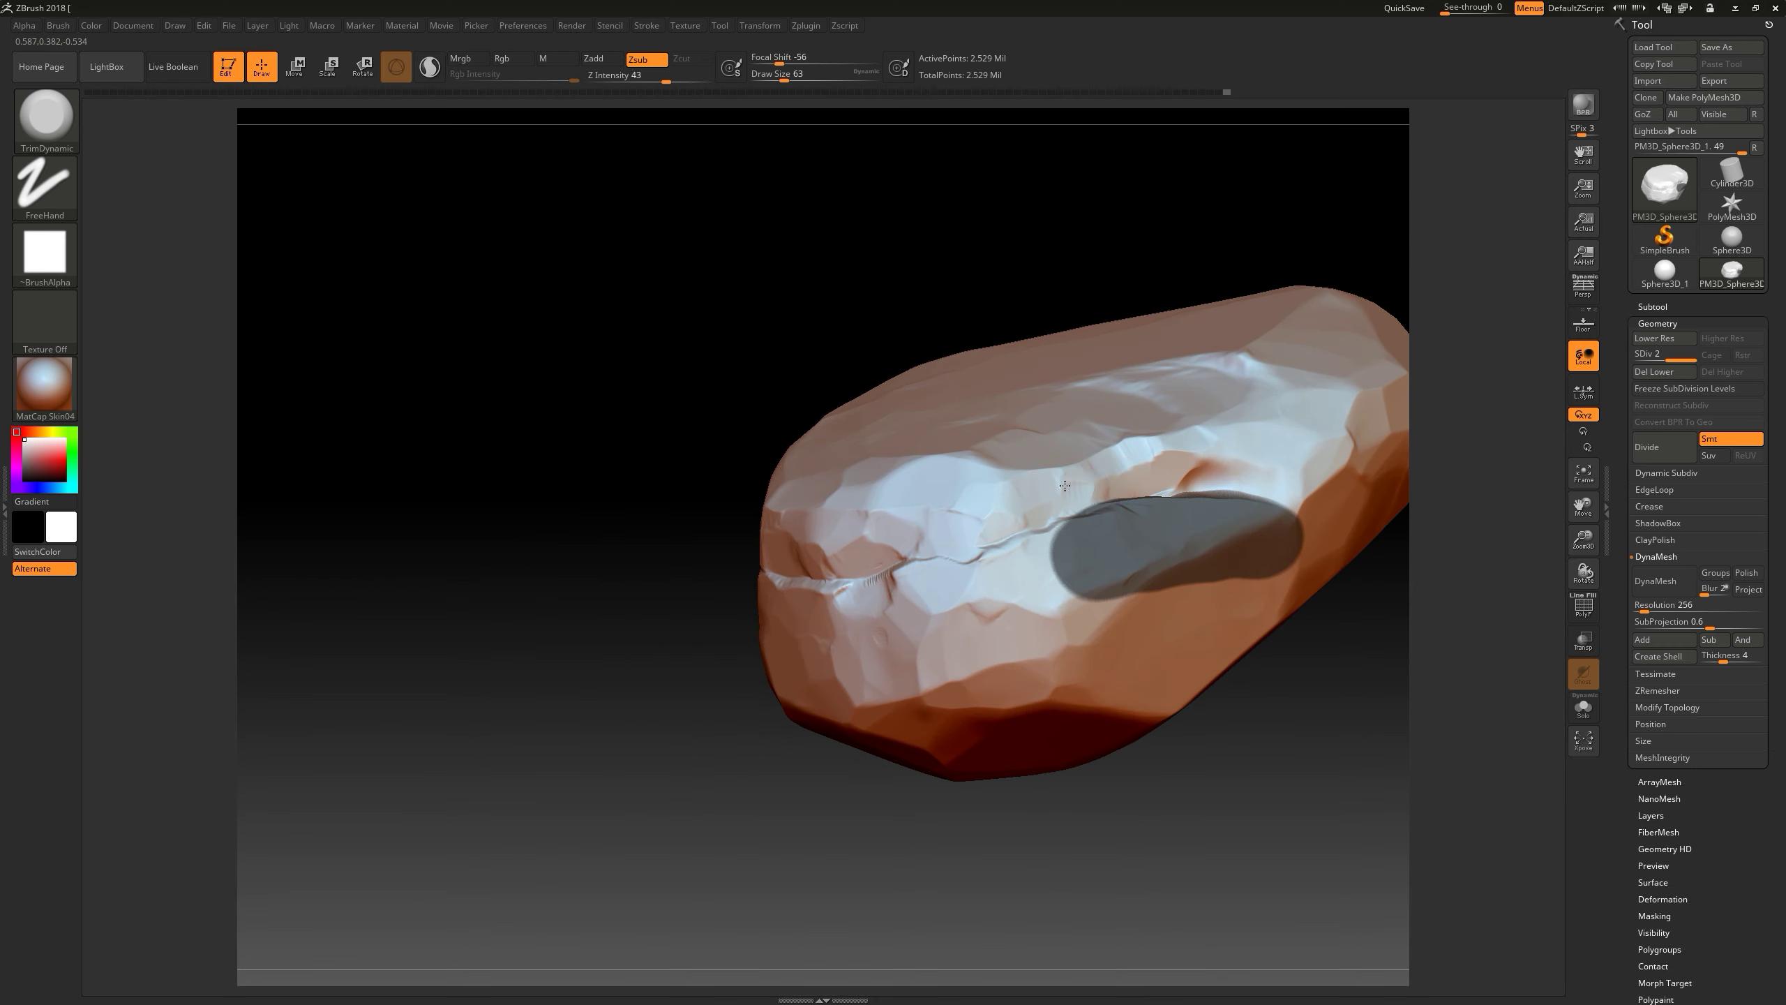
right_click_drag(1207, 438, 964, 612)
left_click(61, 152)
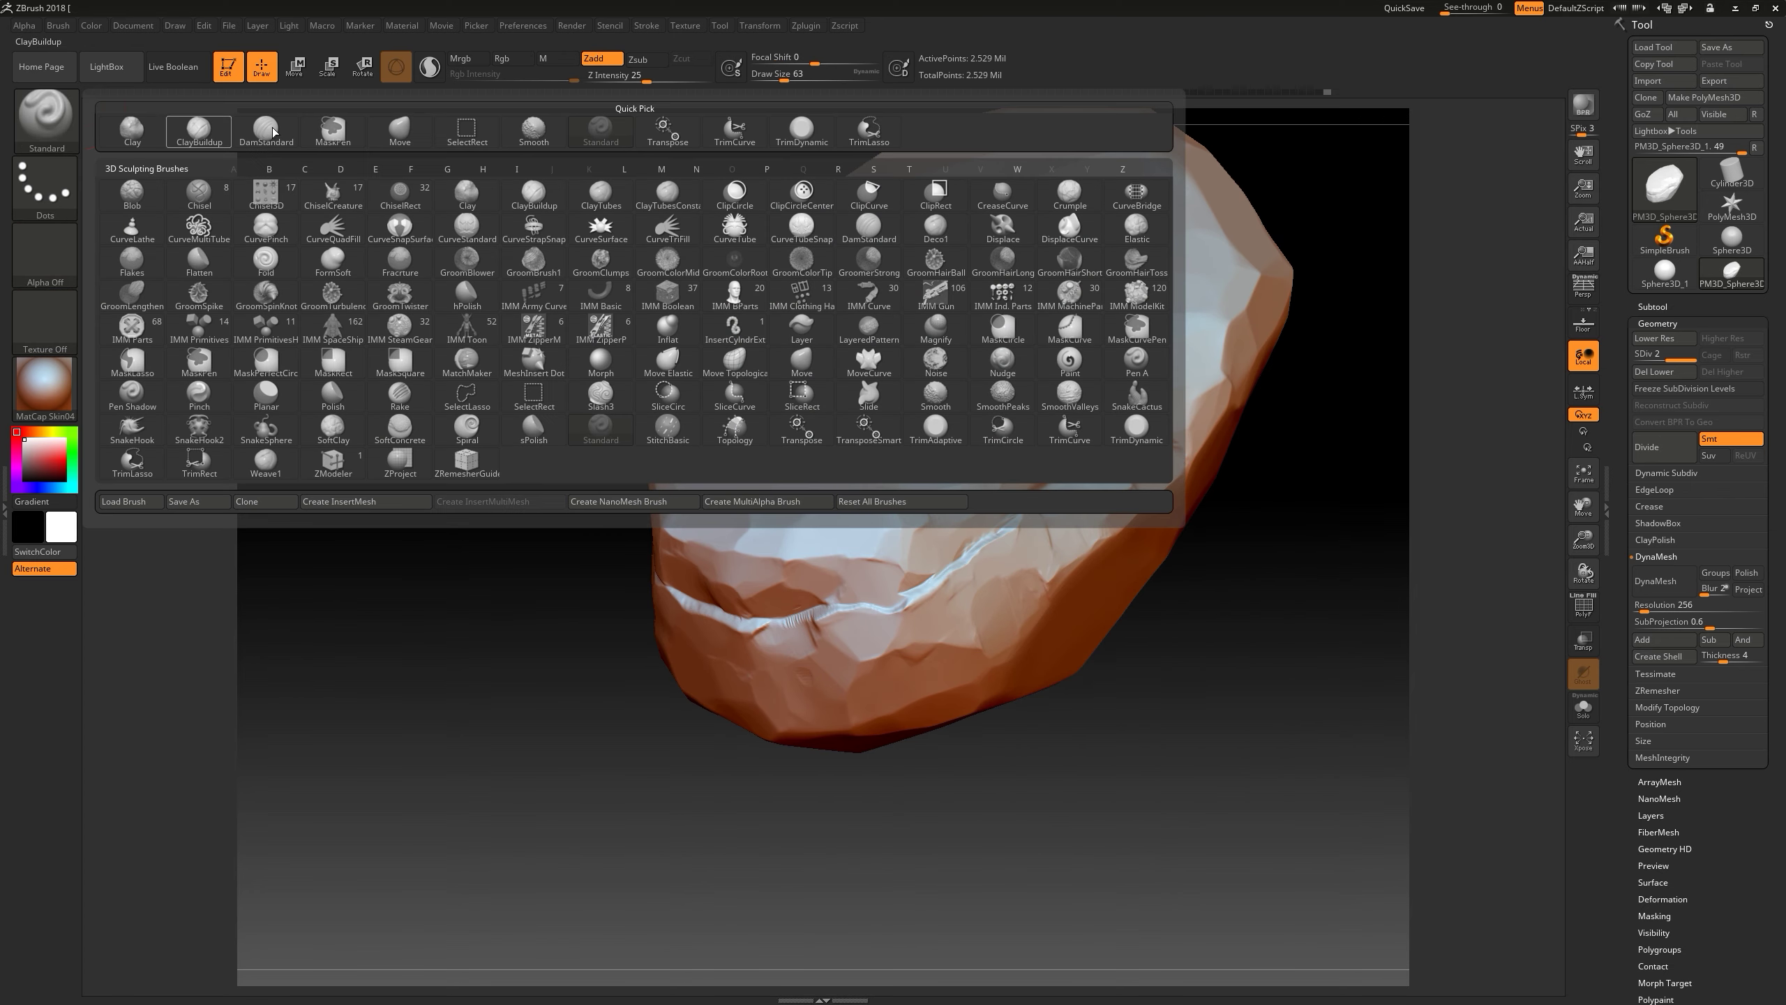
- Try Rake and Weave1, then carve a groove down the rock with DamStandard
left_click(399, 394)
key("b")
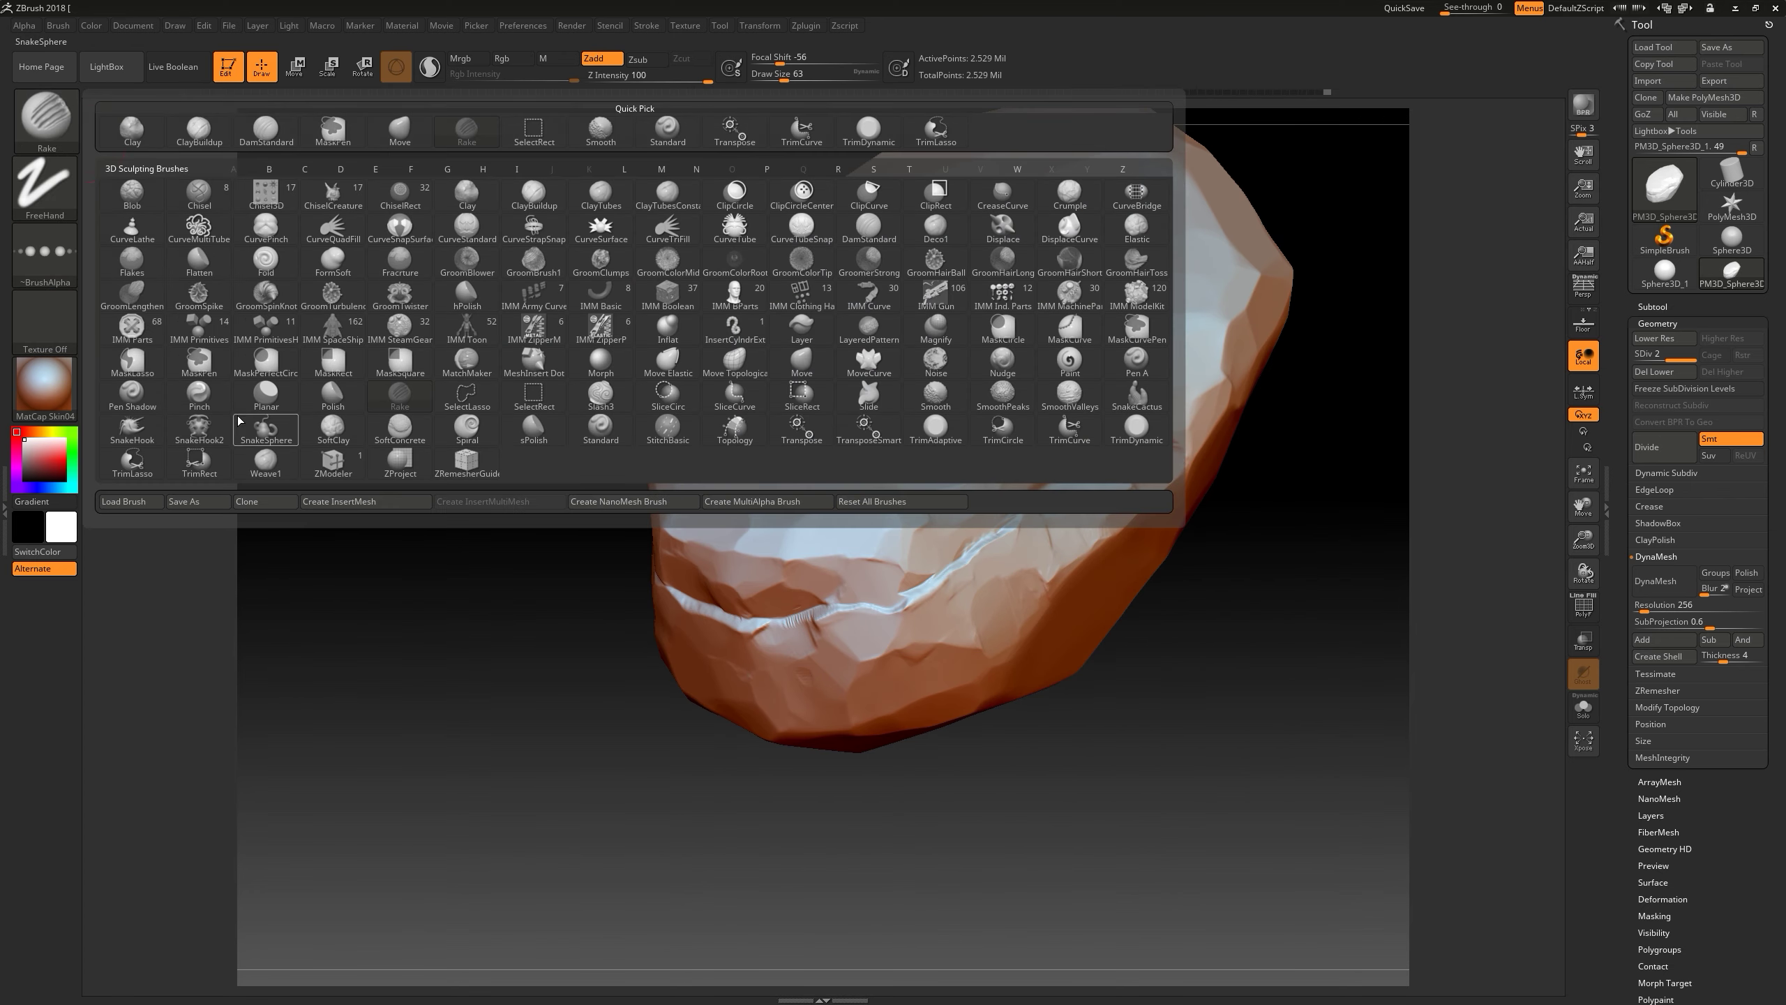
left_click(265, 461)
key("b")
left_click(263, 116)
left_click_drag(1099, 311, 1068, 445)
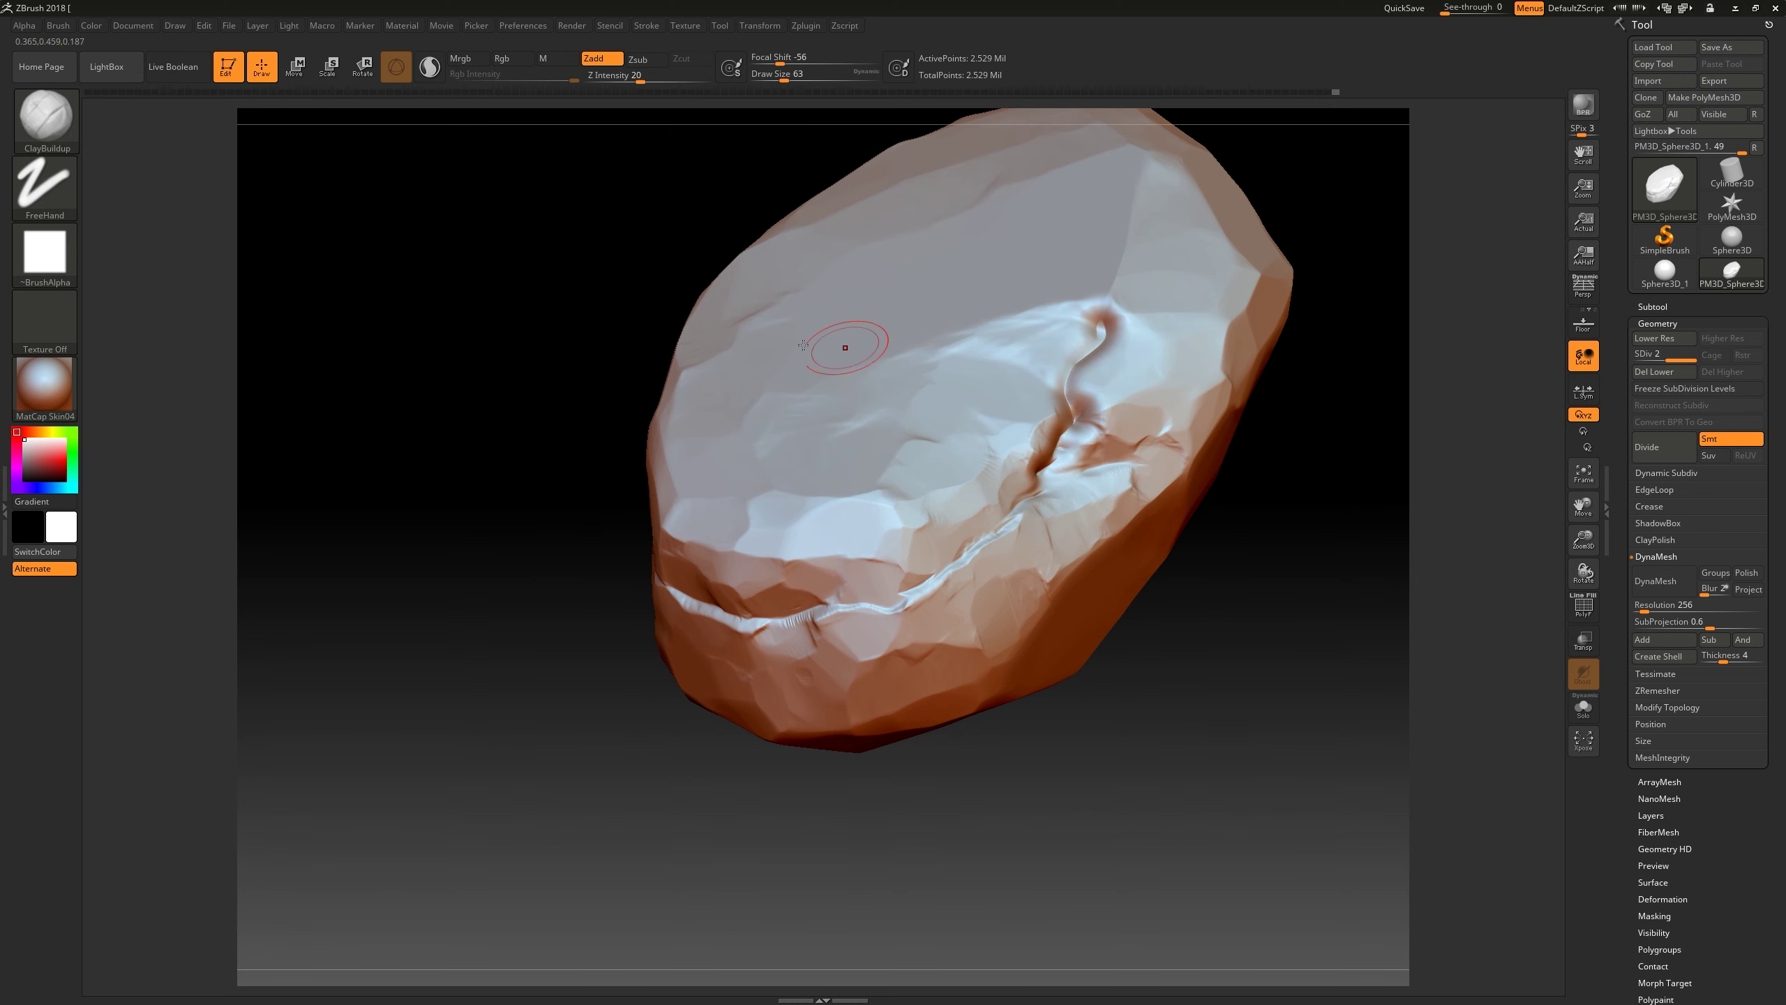
- Switch to TrimDynamic and reframe the rock from several angles
key("b")
left_click(1010, 414)
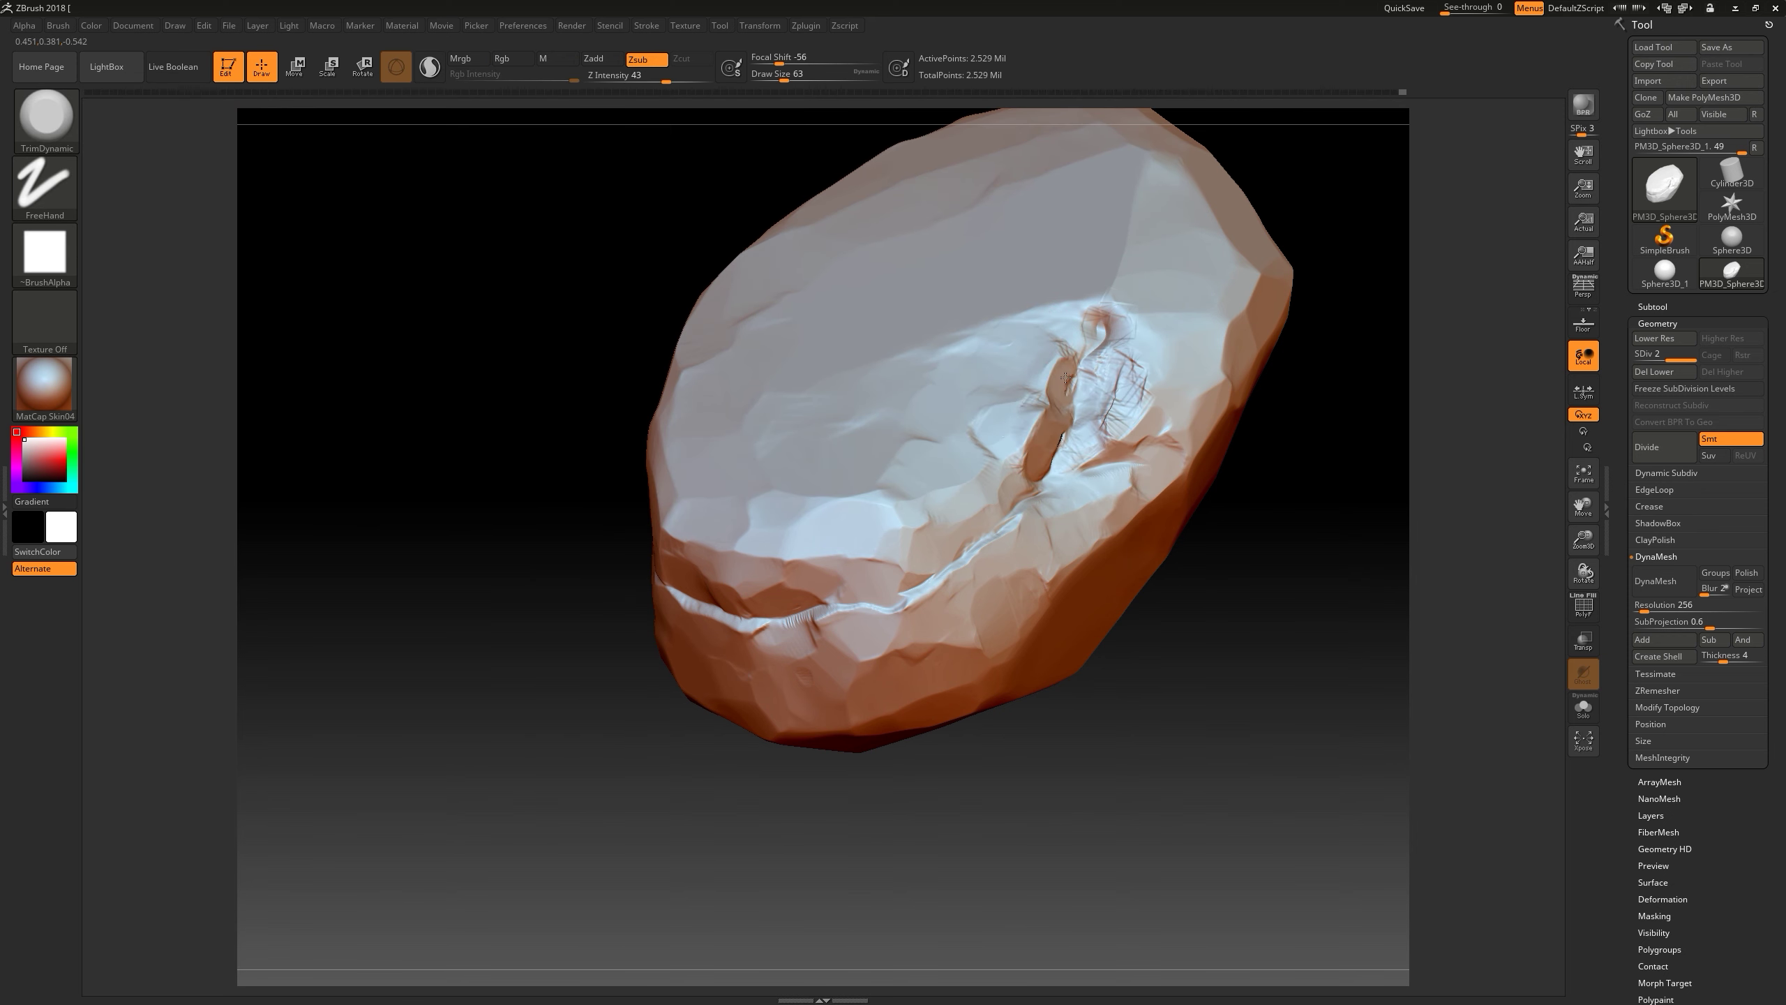
left_click_drag(1088, 300, 1133, 600)
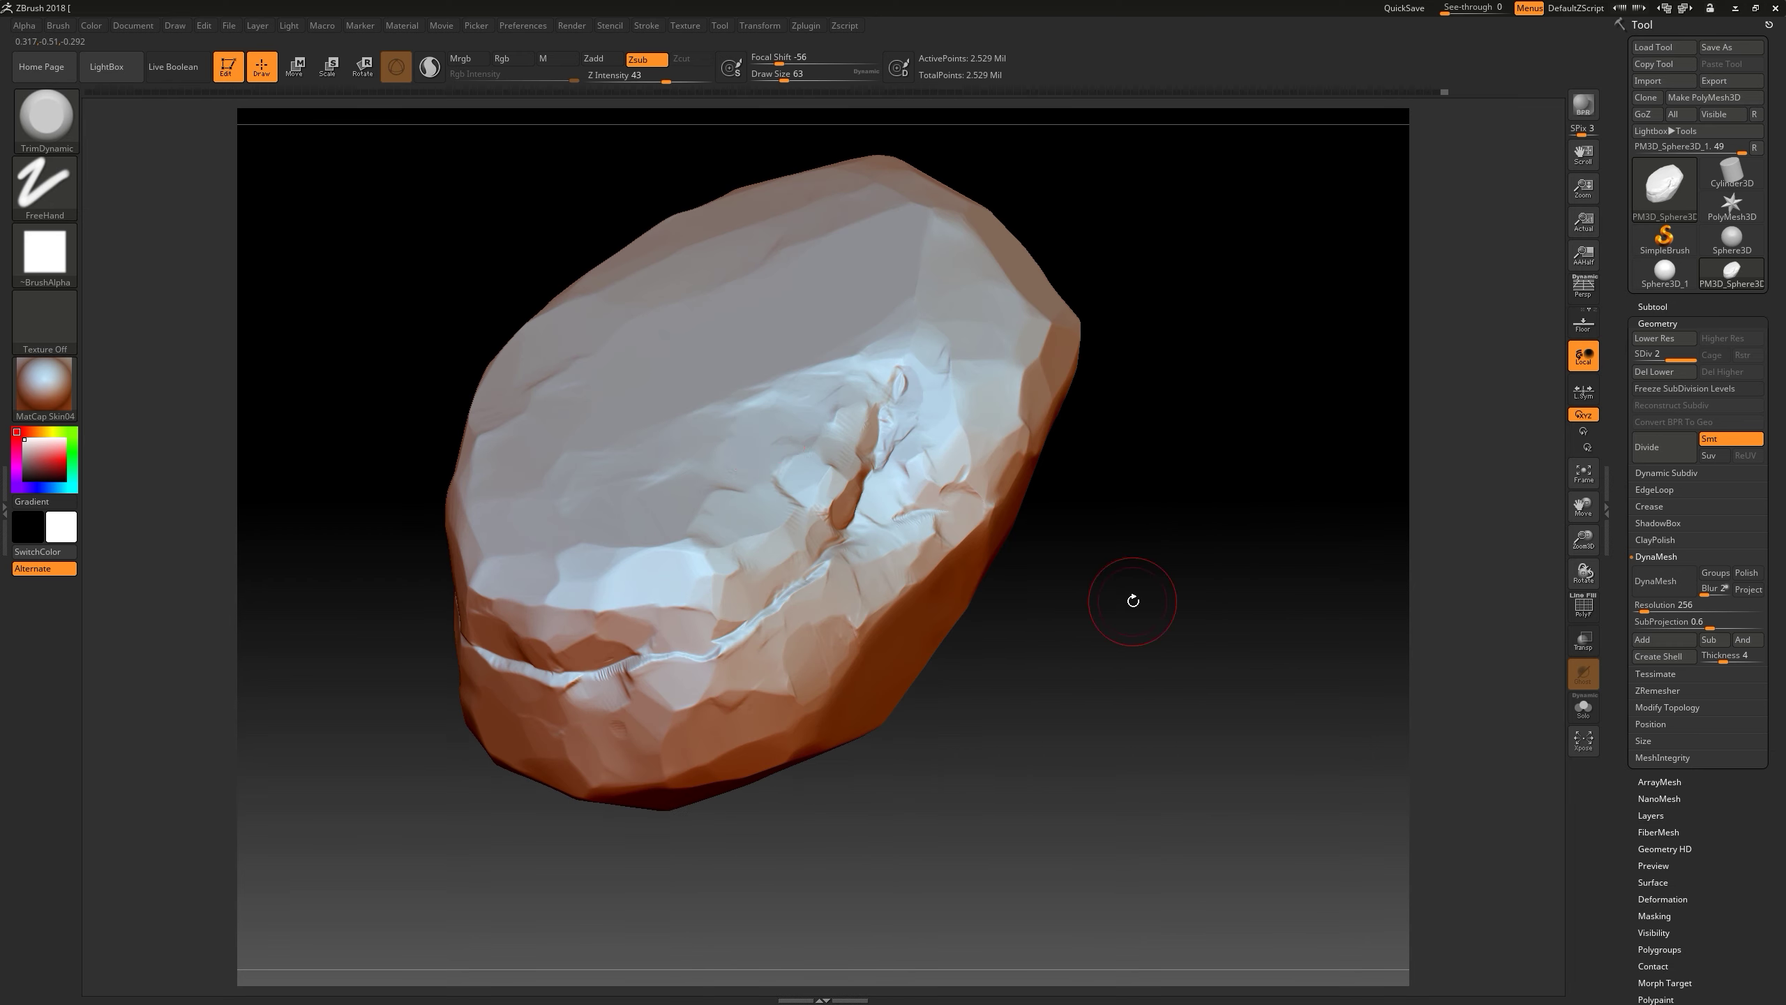
left_click_drag(585, 600, 918, 537)
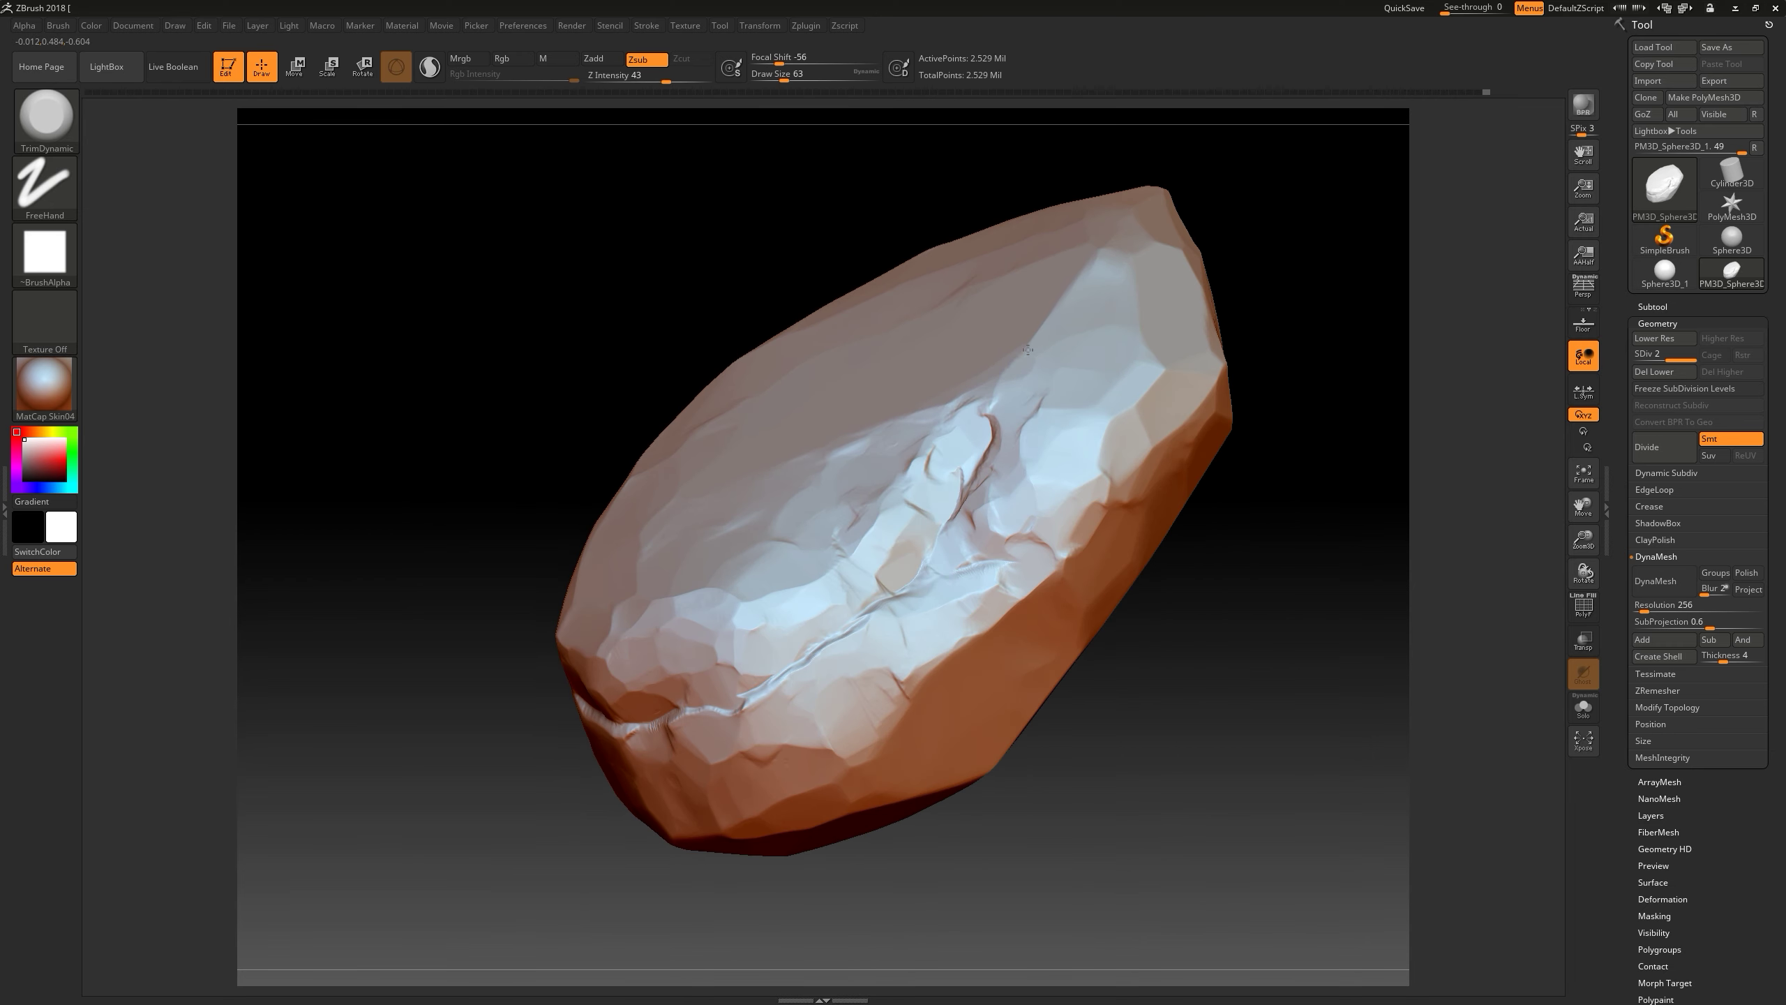
mouse_move(1202, 594)
left_mouse_down()
mouse_move(816, 518)
mouse_move(1140, 507)
left_mouse_up()
left_click_drag(1039, 480, 925, 413)
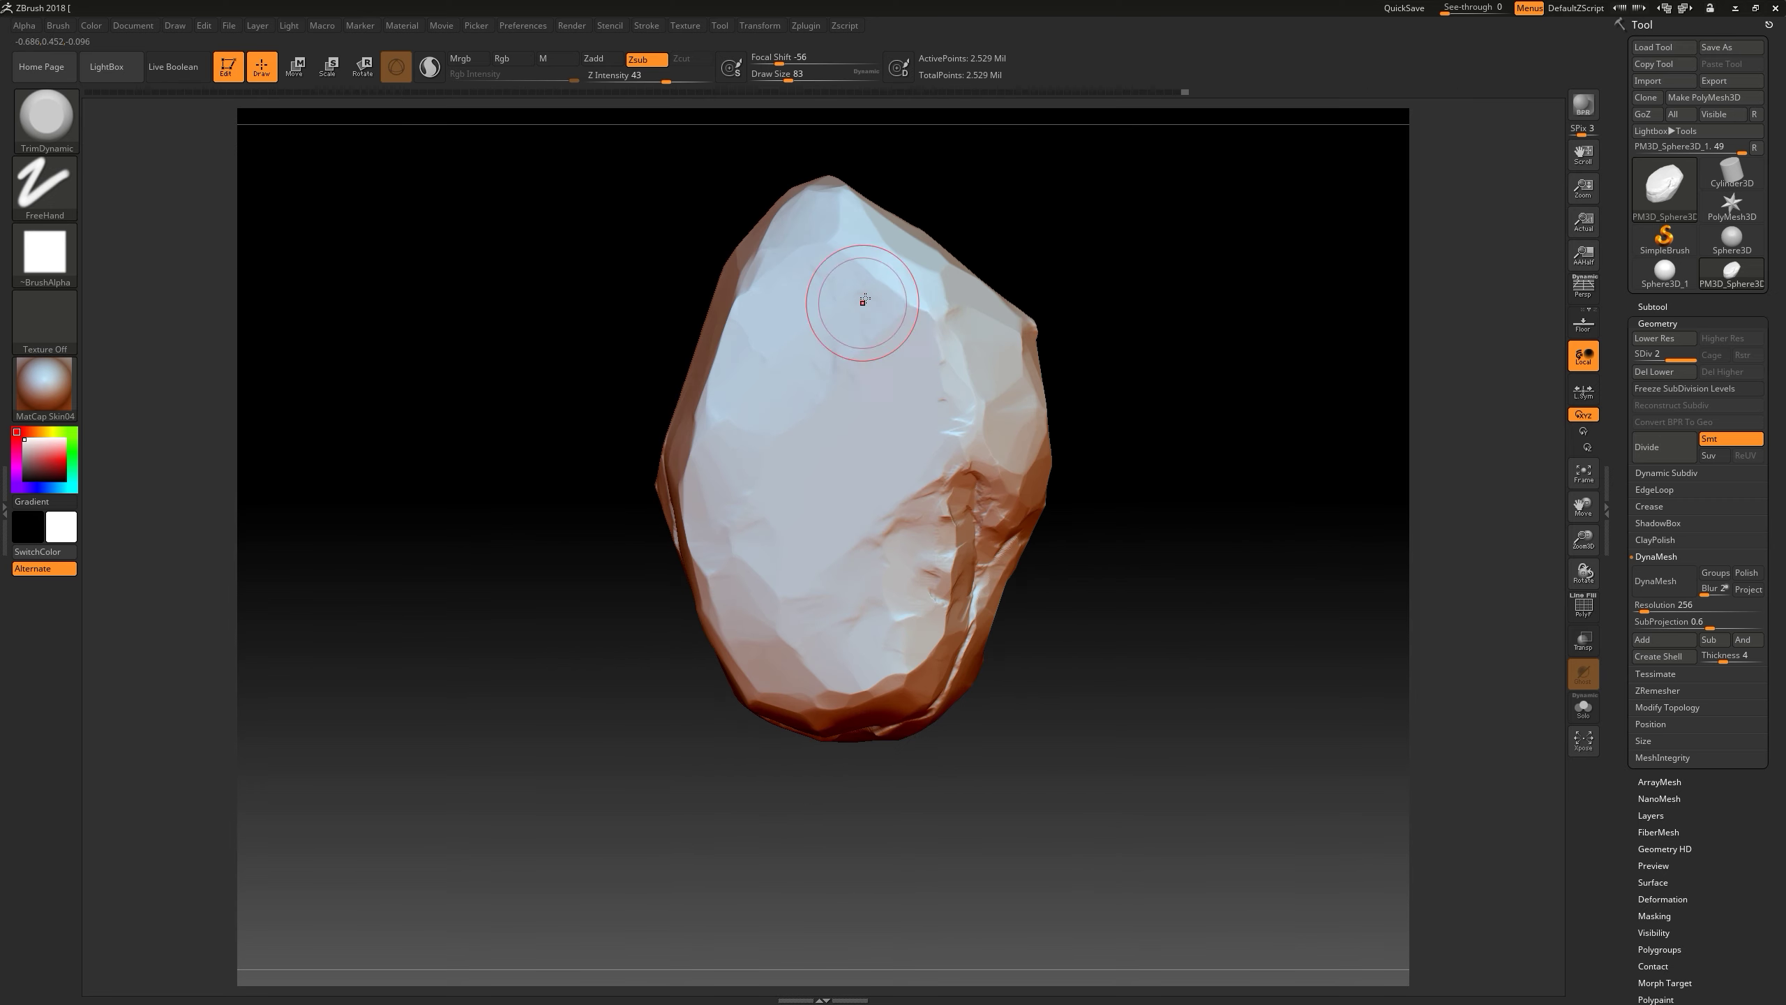
left_click_drag(1142, 596, 961, 468)
left_click_drag(1303, 639, 1160, 507)
right_click_drag(1154, 655, 932, 401, "alt")
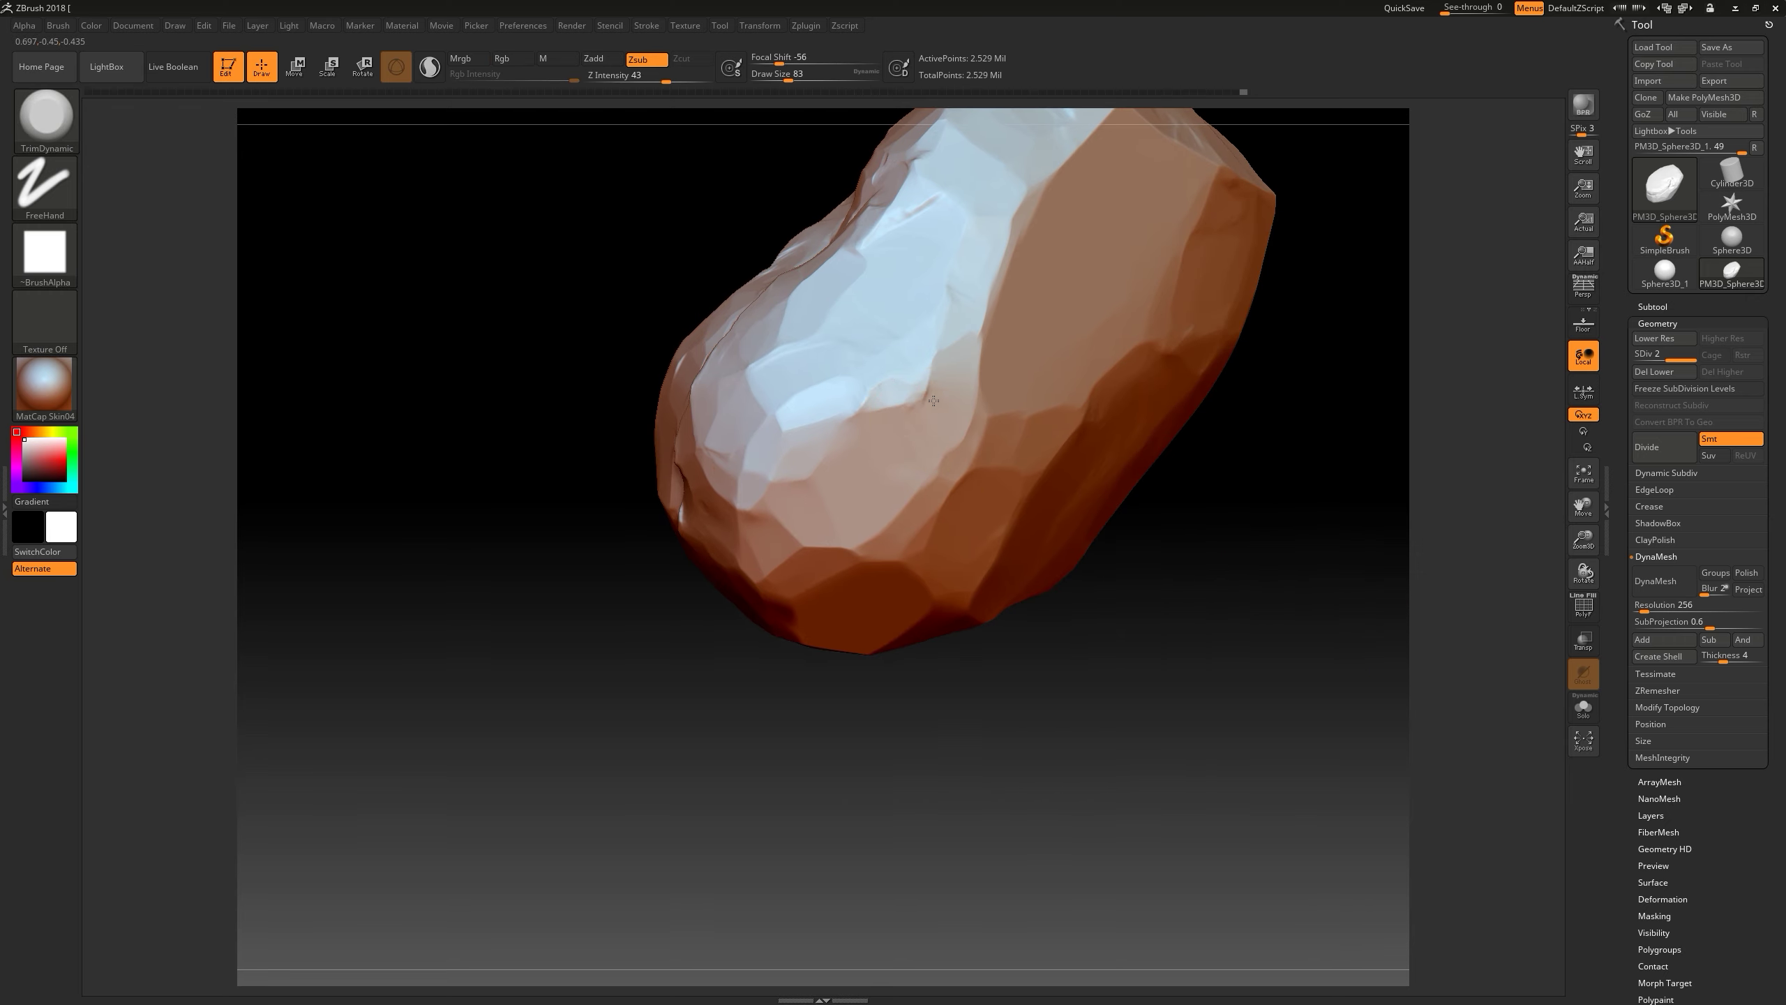
mouse_move(800, 498)
left_mouse_down()
mouse_move(1054, 703)
mouse_move(914, 774)
left_mouse_up()
- Try TrimLasso, return to TrimDynamic, and bring the scratched side and pale top into view
left_click(44, 115)
key("t")
key("l")
left_click(861, 168)
left_click_drag(492, 351, 859, 533)
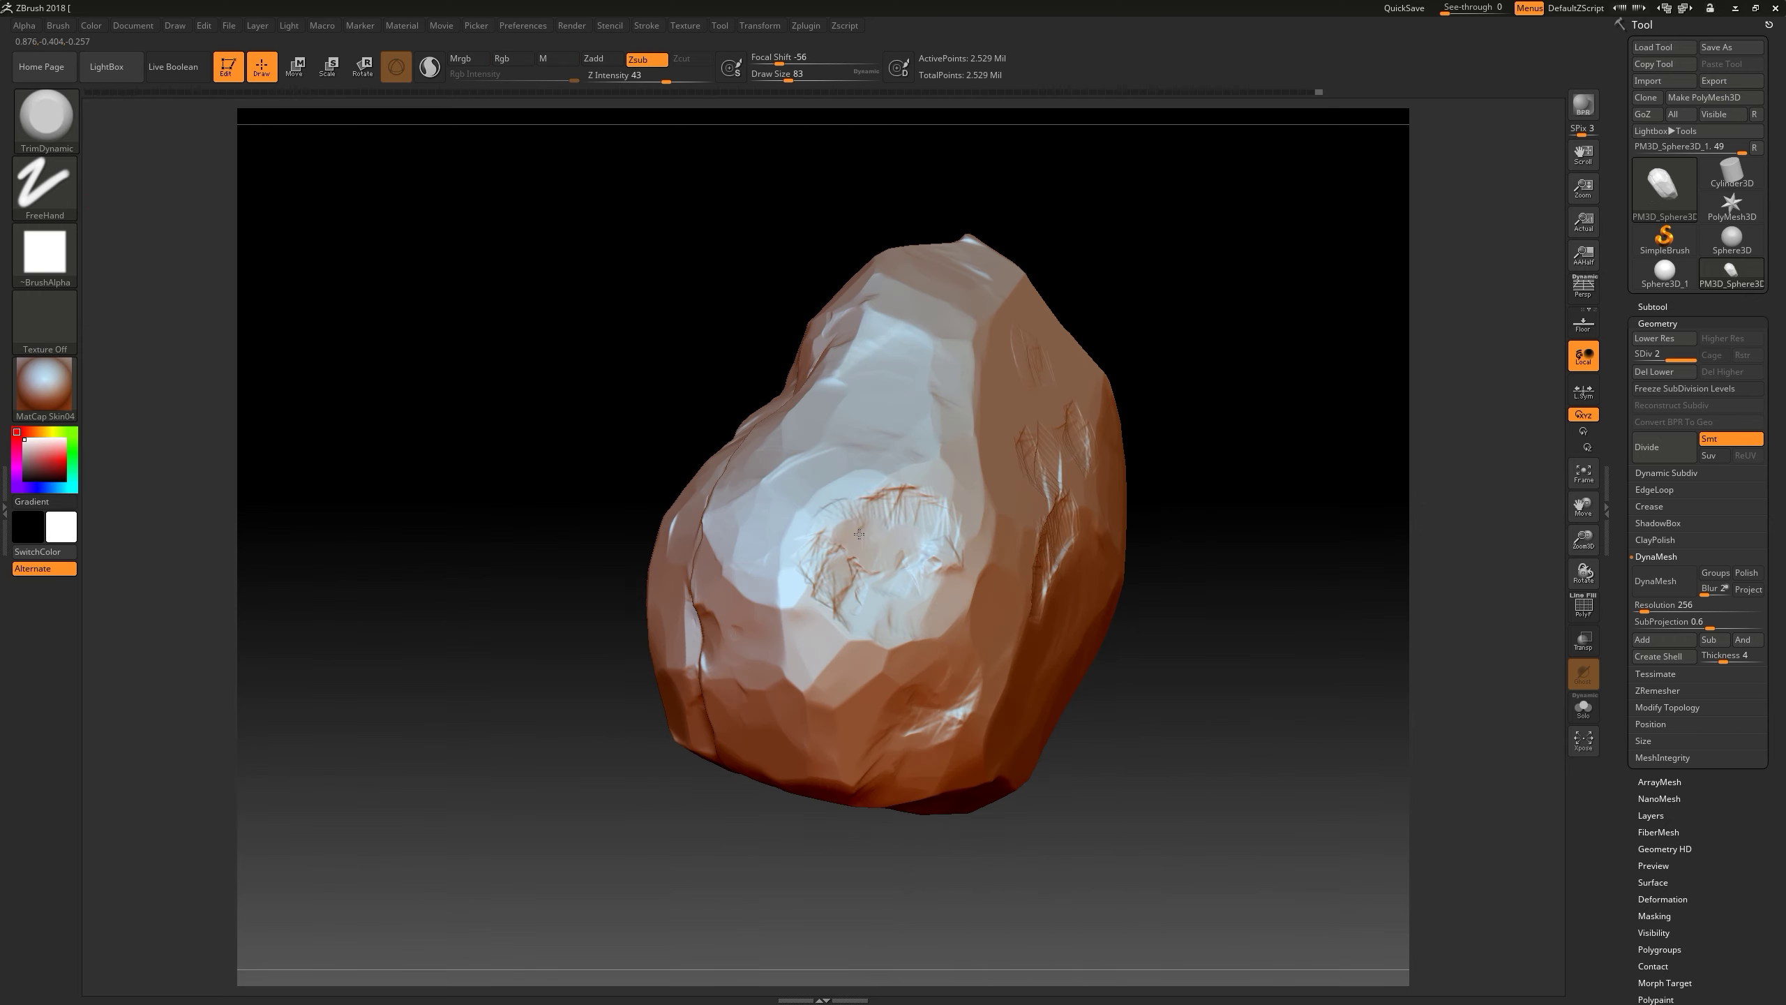
right_click_drag(902, 483, 1069, 489)
mouse_move(1215, 558)
right_mouse_down()
mouse_move(1227, 746)
mouse_move(992, 272)
right_mouse_up()
right_click_drag(1285, 439, 1416, 639)
- Apply the MatCap Skin06 material and turn the rock to a tall upright view
left_click(44, 384)
left_click(999, 491)
mouse_move(1000, 491)
right_mouse_down()
mouse_move(928, 498)
mouse_move(1259, 522)
right_mouse_up()
left_click(44, 116)
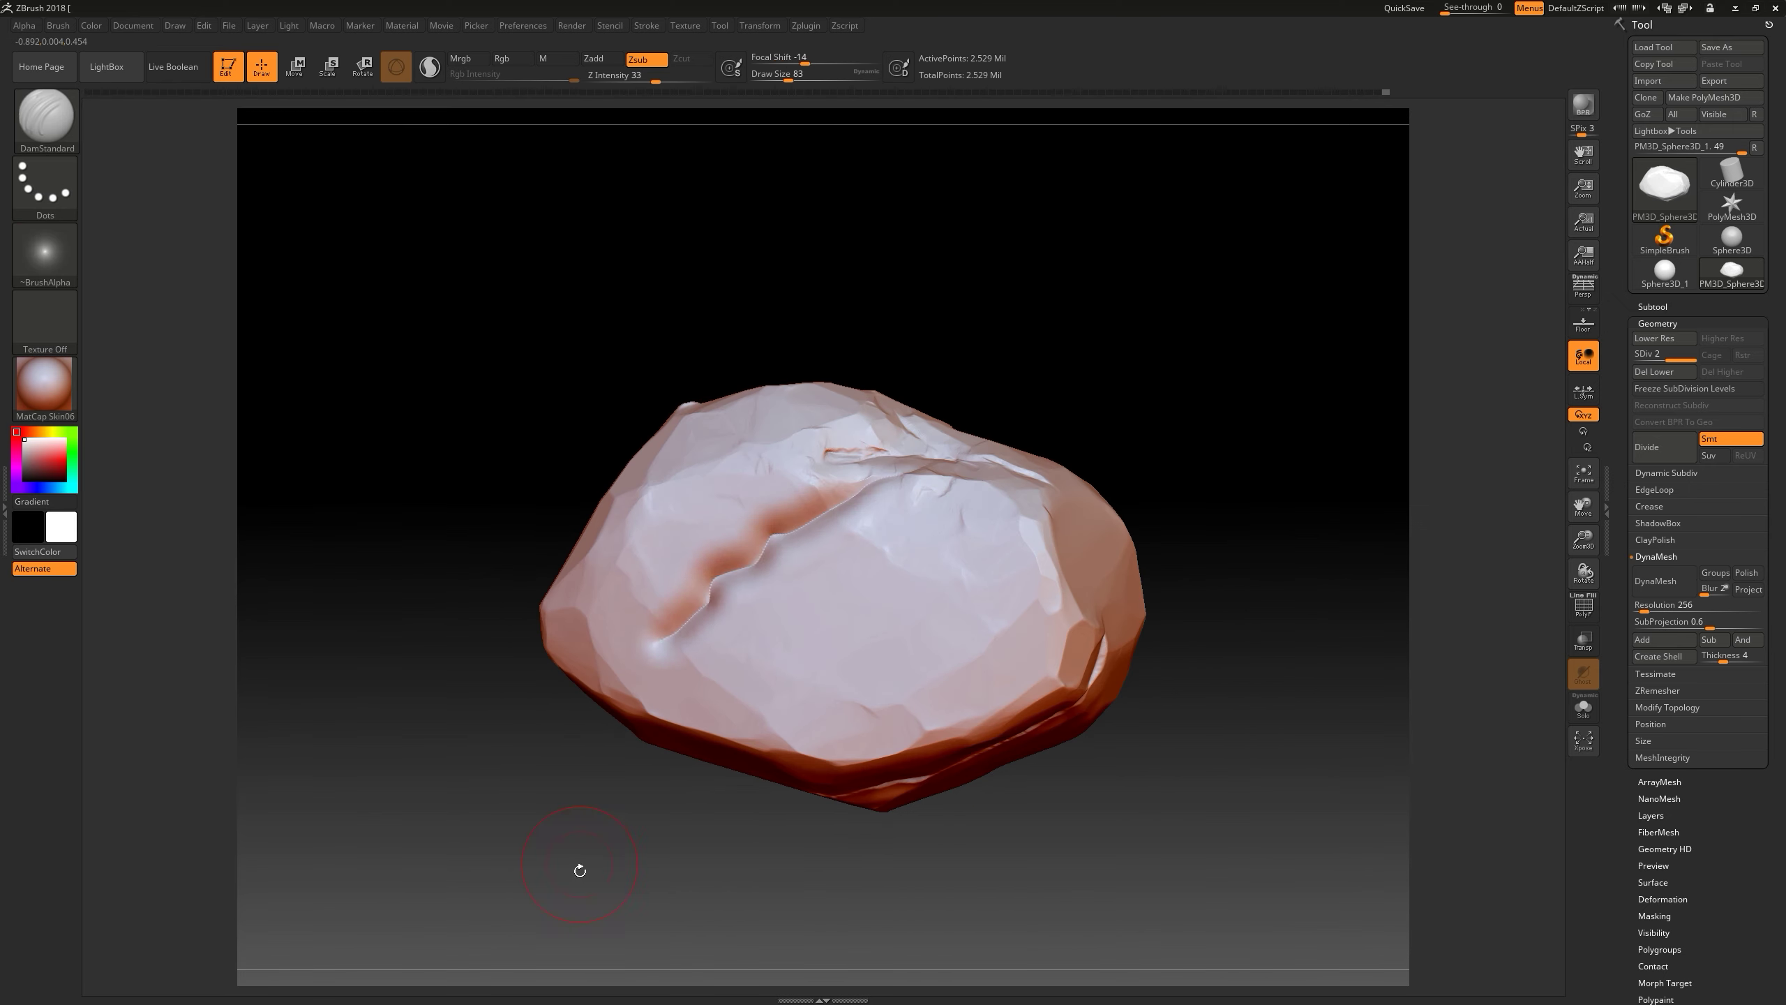
right_click_drag(610, 753, 844, 450)
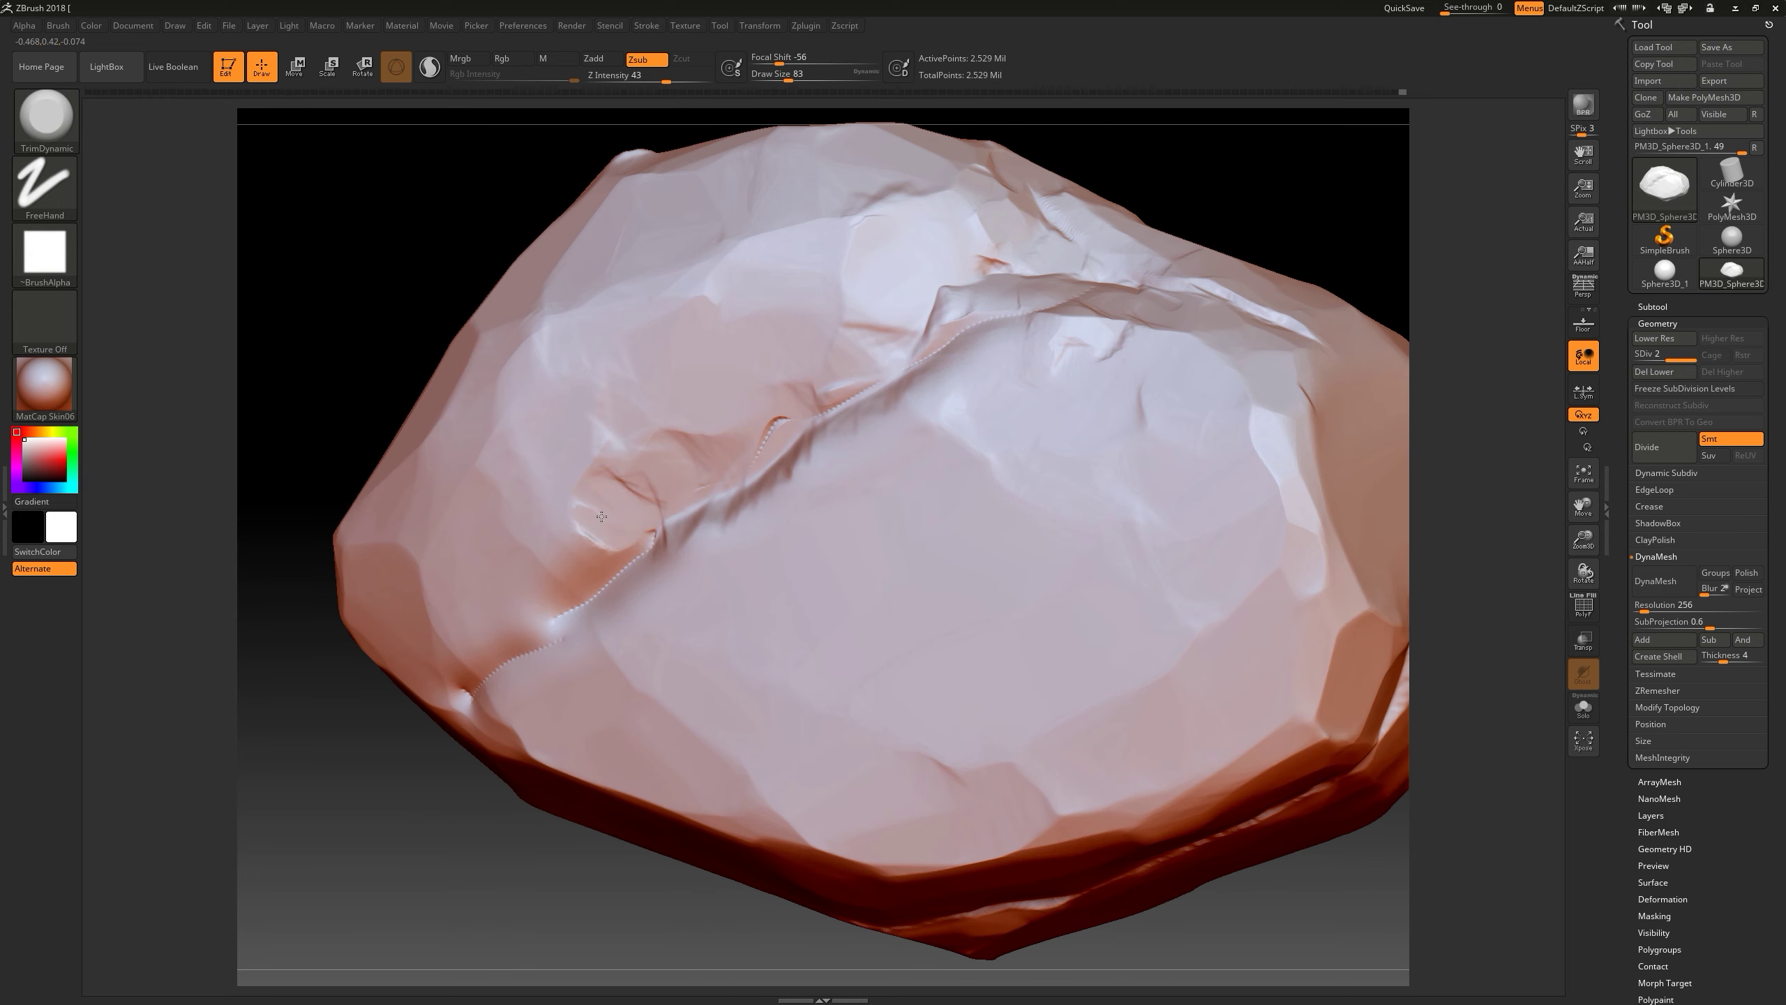
mouse_move(901, 393)
right_mouse_down("ctrl")
mouse_move(398, 258)
mouse_move(715, 536)
right_mouse_up("ctrl")
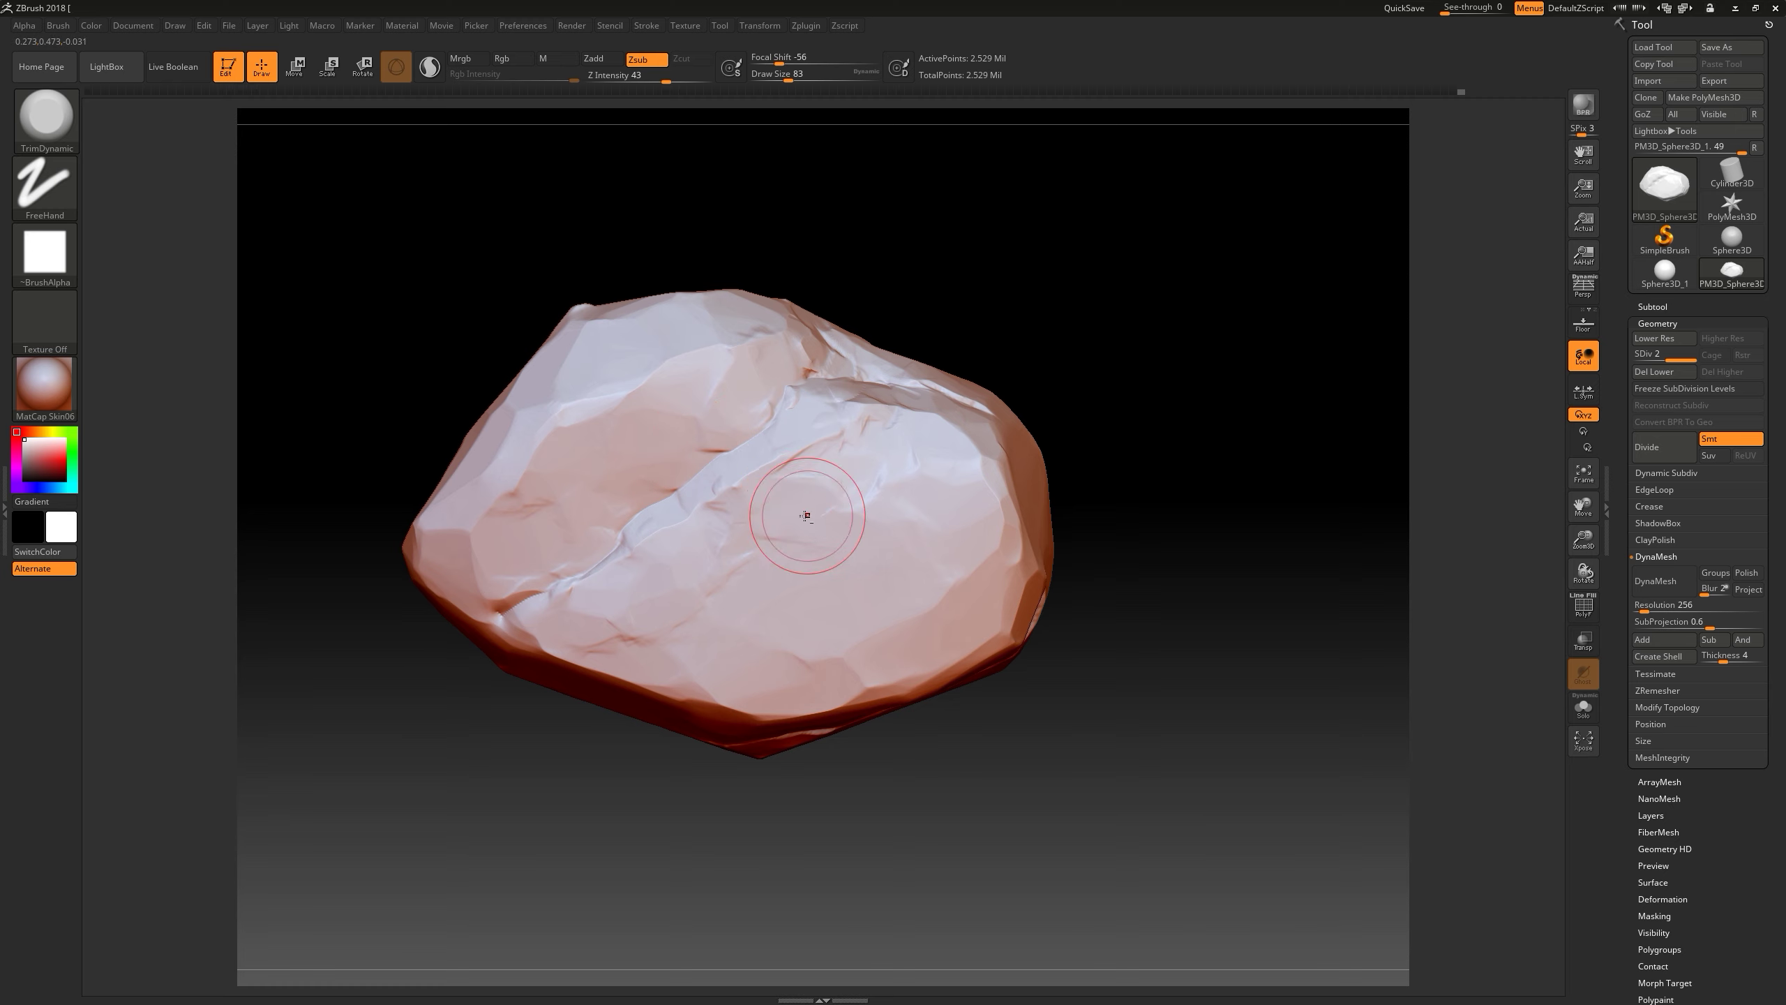
mouse_move(806, 516)
right_mouse_down("ctrl")
mouse_move(957, 299)
mouse_move(1075, 340)
mouse_move(975, 622)
mouse_move(1132, 515)
right_mouse_up("ctrl")
- Rotate the upper rock piece into position with the Transpose gizmo
key("e")
key("w")
mouse_move(1132, 515)
right_mouse_down()
mouse_move(1199, 507)
mouse_move(1152, 488)
mouse_move(993, 708)
mouse_move(841, 641)
mouse_move(919, 533)
right_mouse_up()
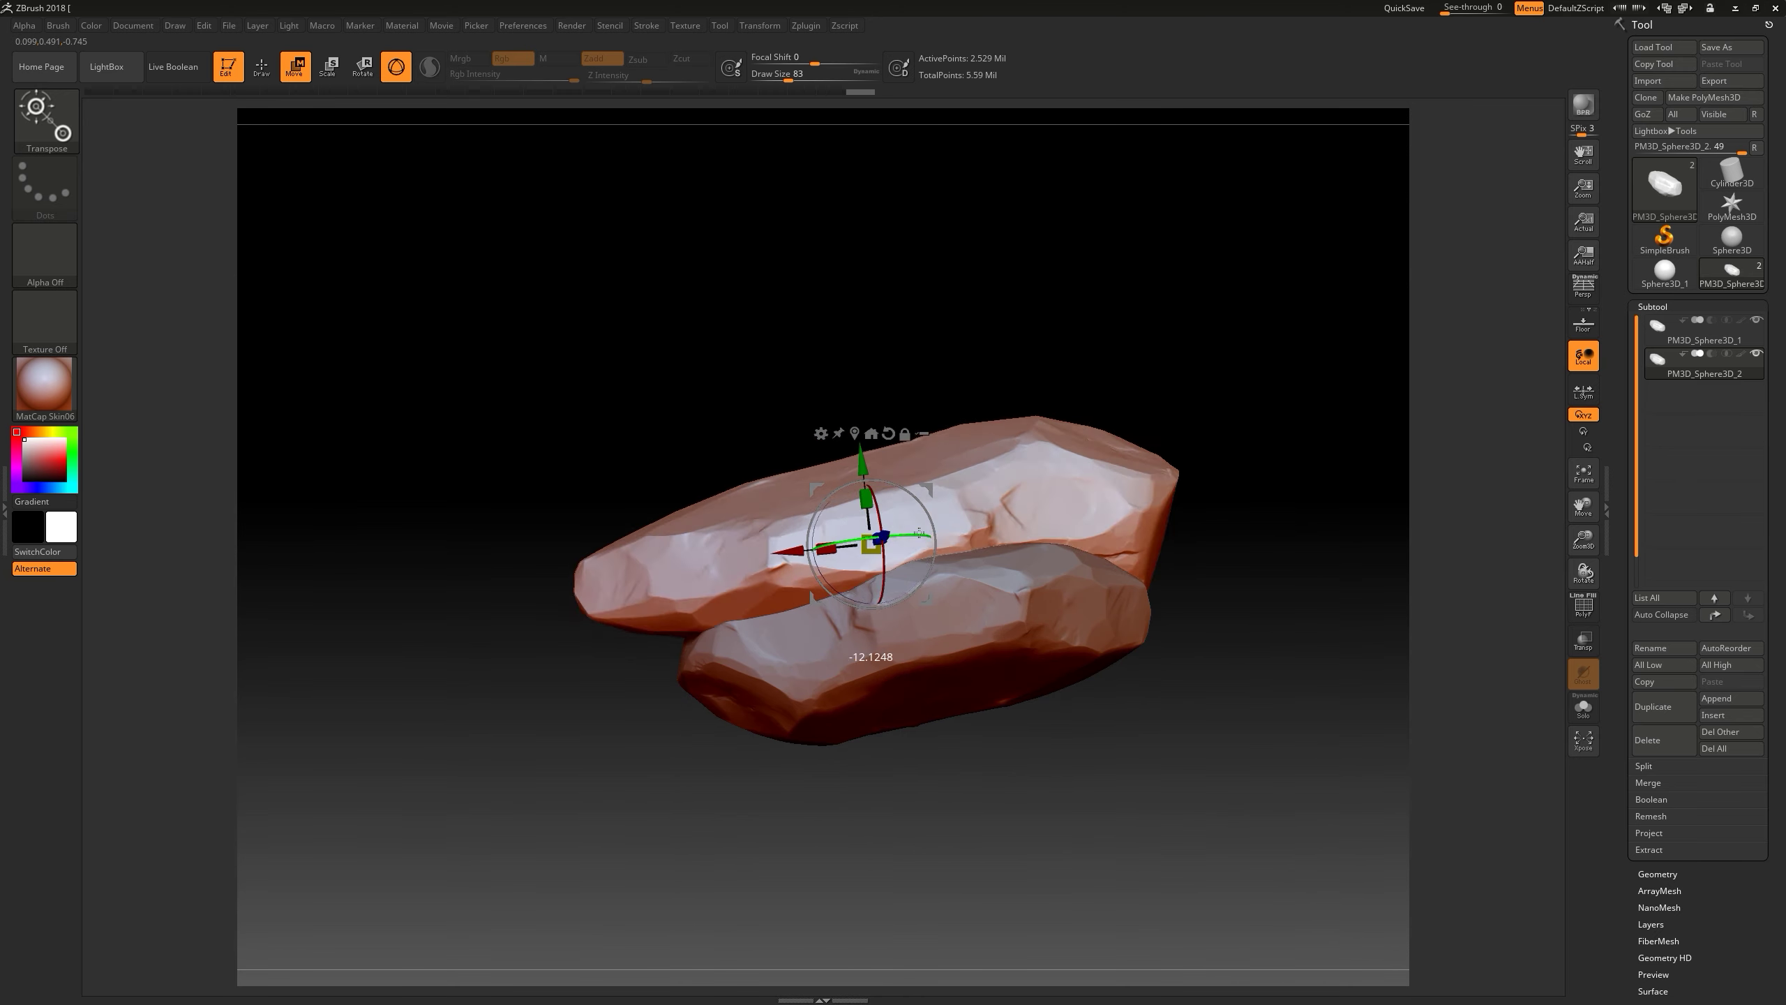
left_click_drag(919, 533, 914, 497)
right_click_drag(914, 496, 1019, 535)
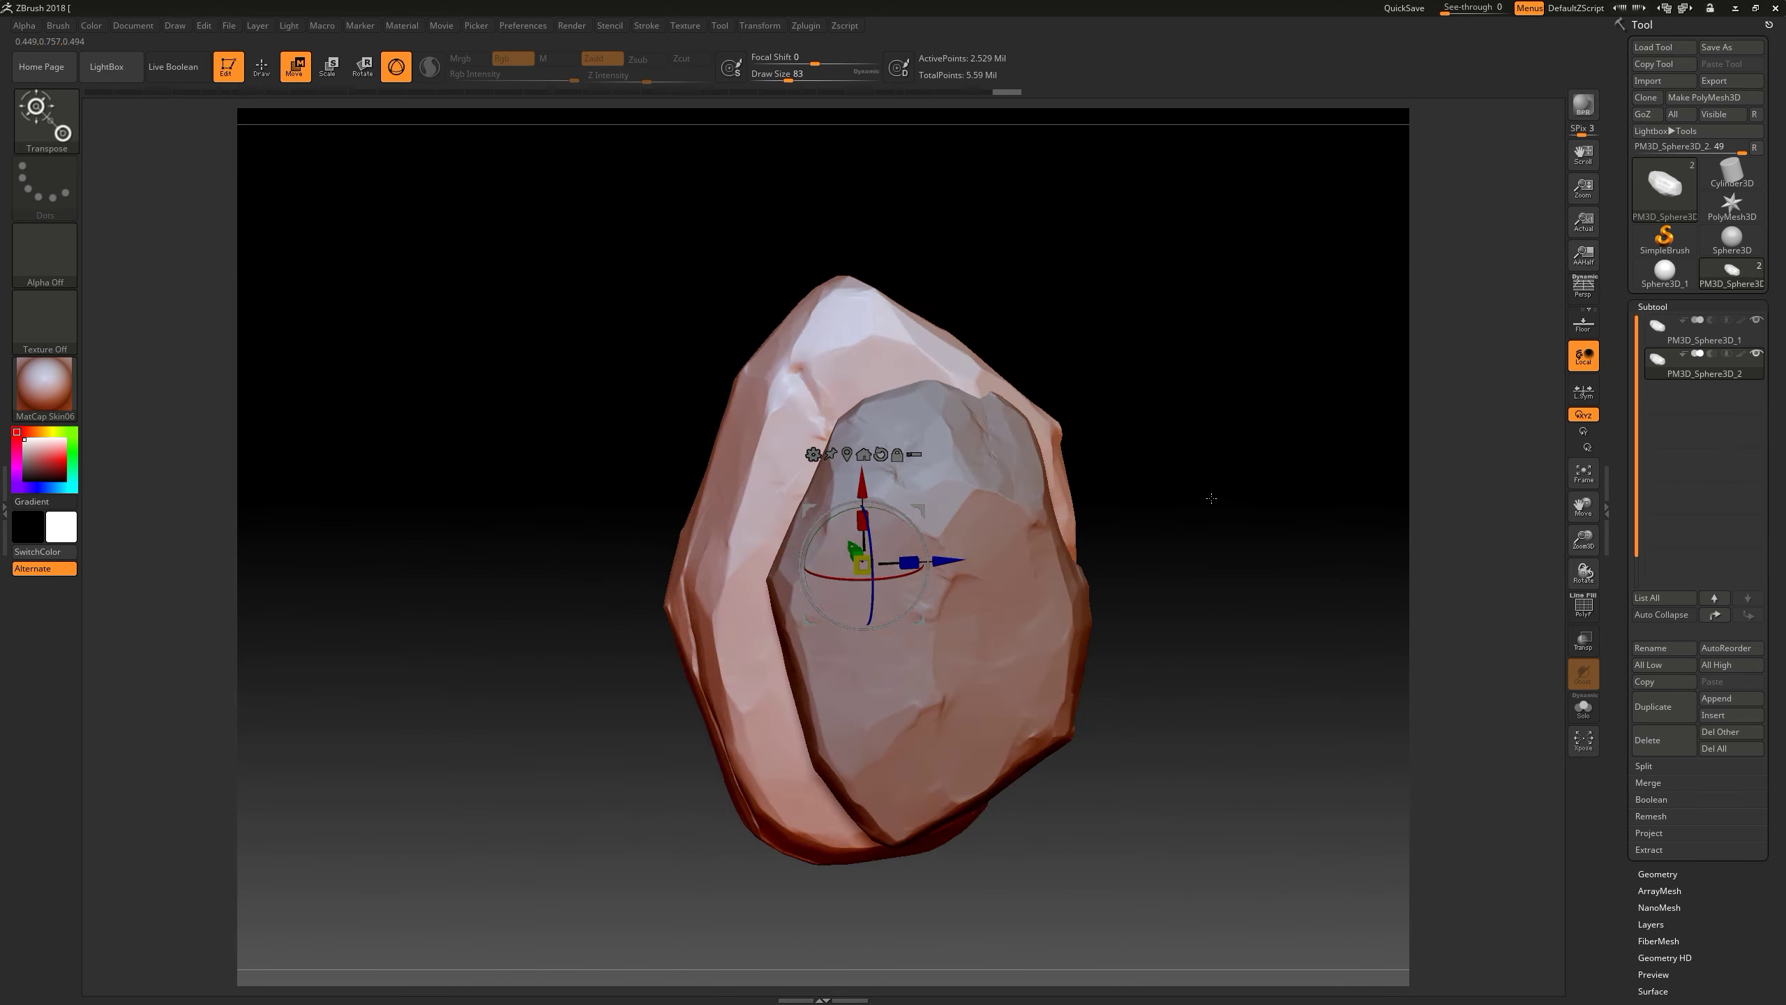
- Merge the visible rock subtools and DynaMesh them at resolution 1024
left_click(1648, 781)
left_click(1659, 814)
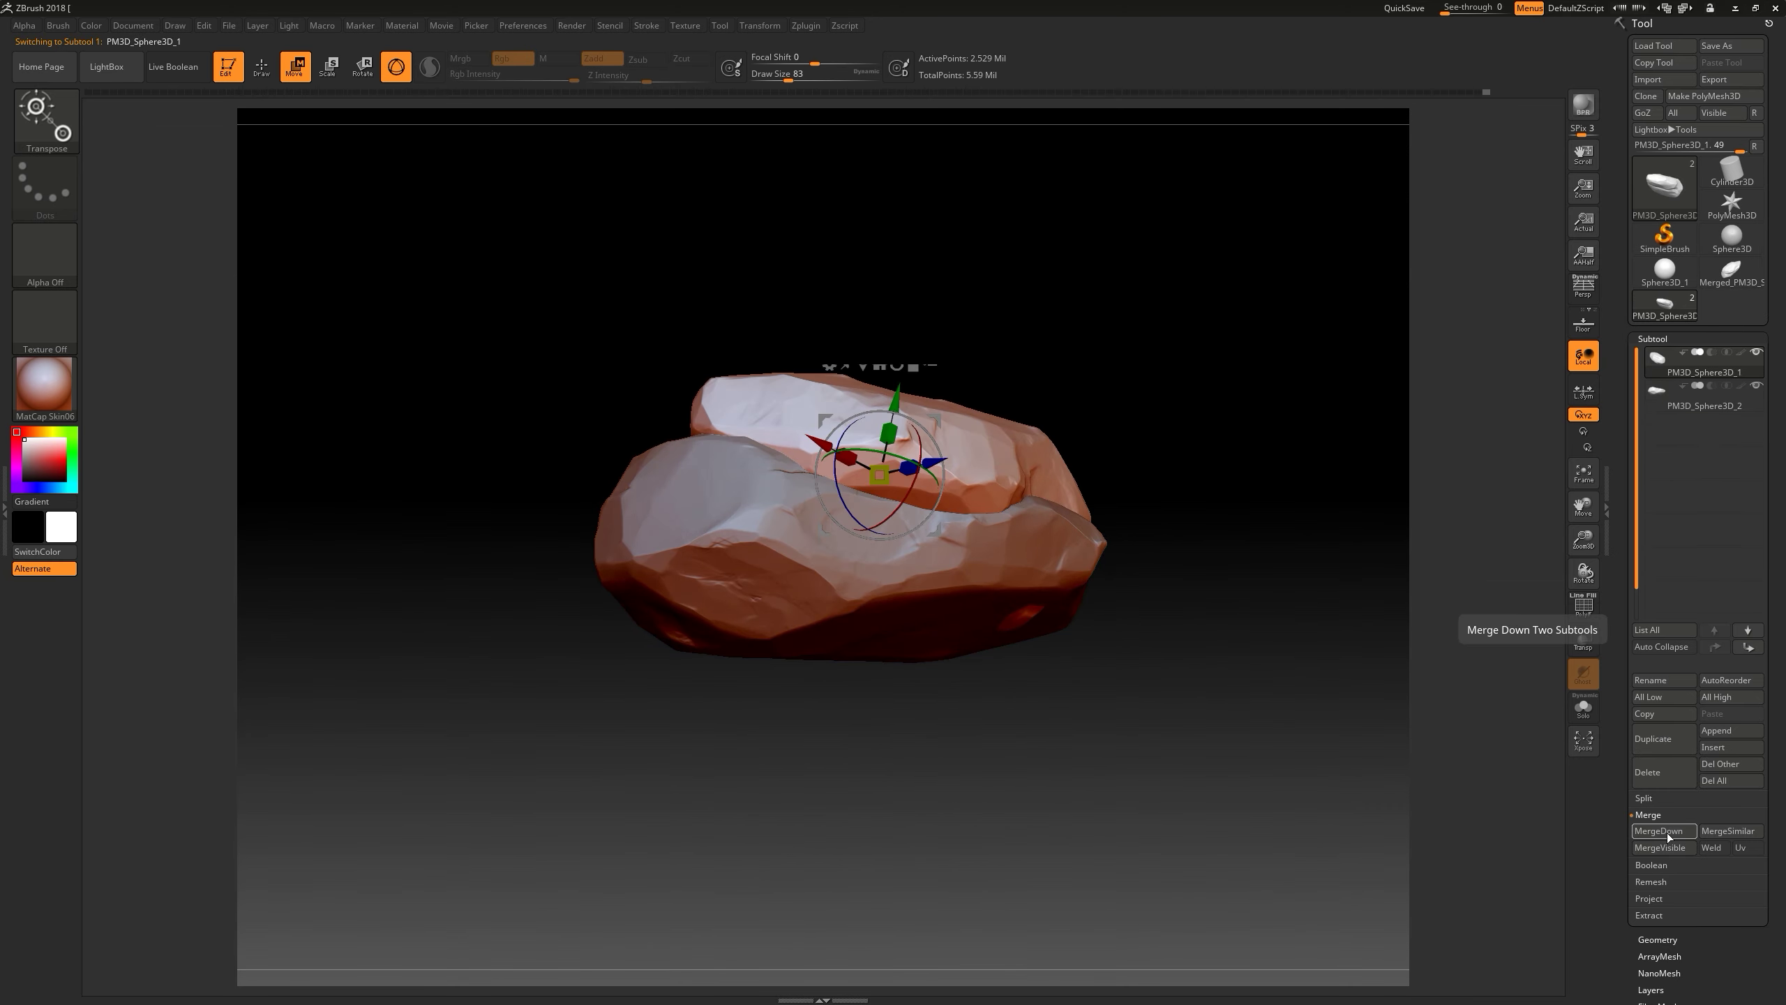
left_click(1657, 906)
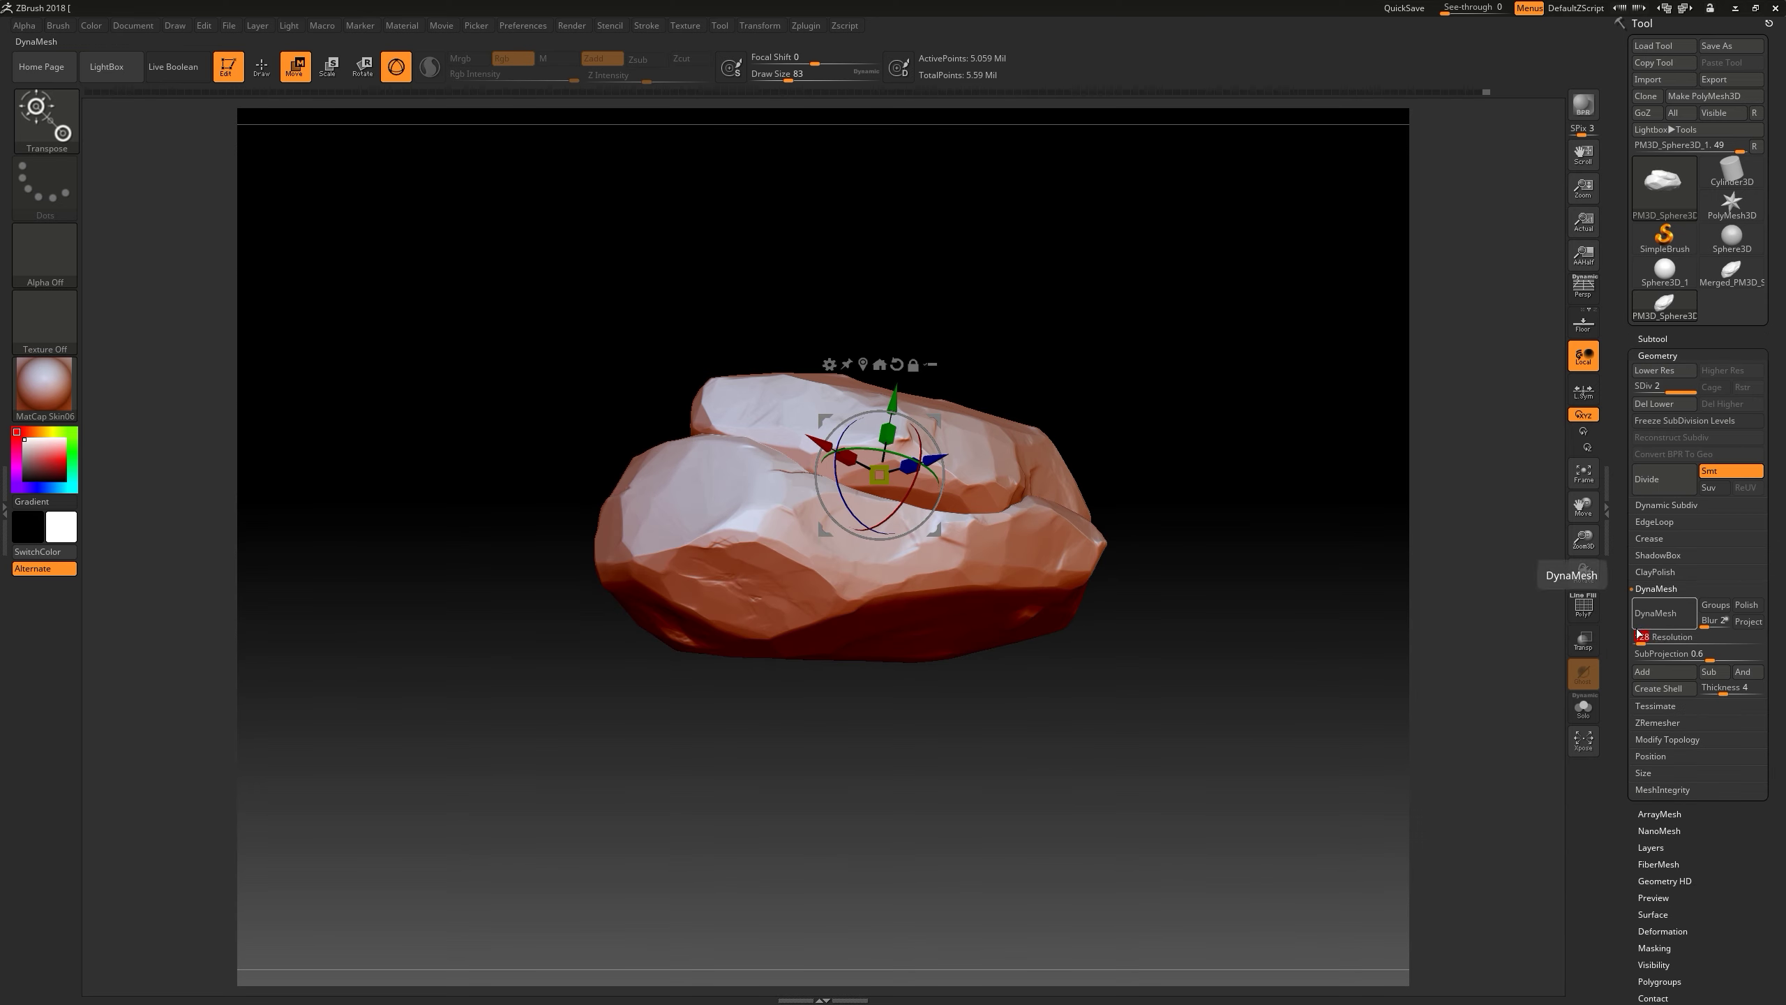
left_click_drag(1528, 654, 1512, 605)
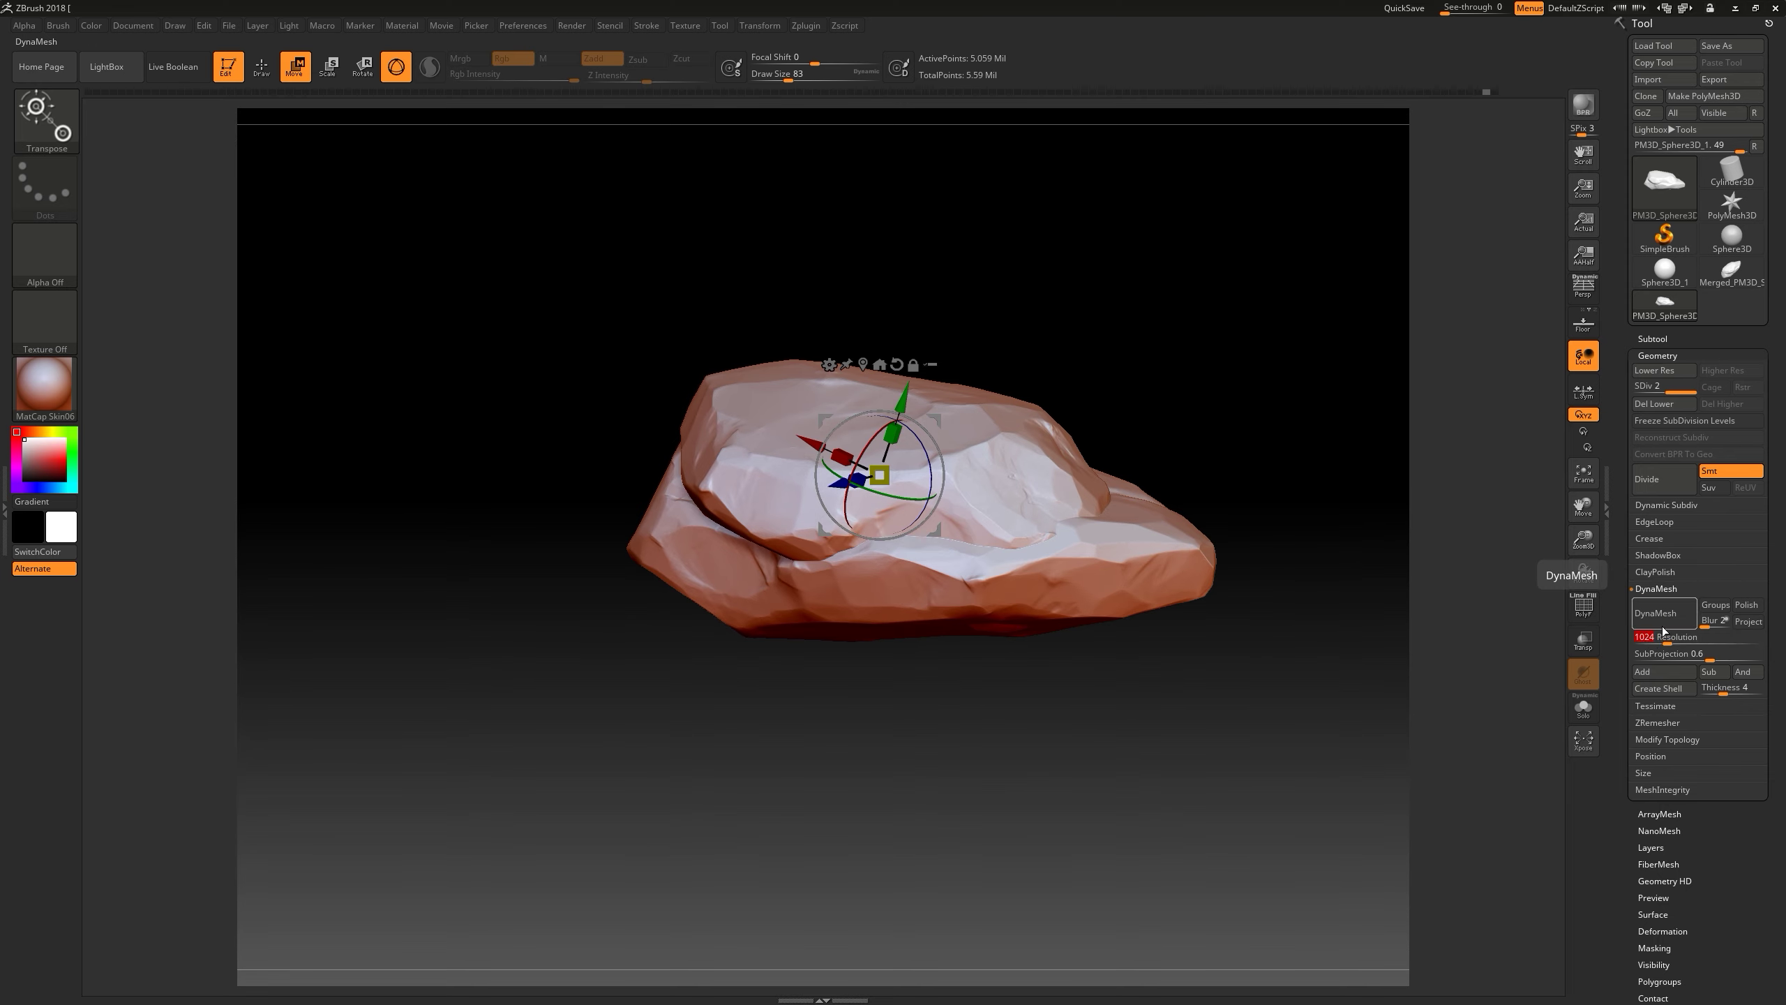
- Zoom into the rock surface and change the stroke type to Spray, then Dots
key("q")
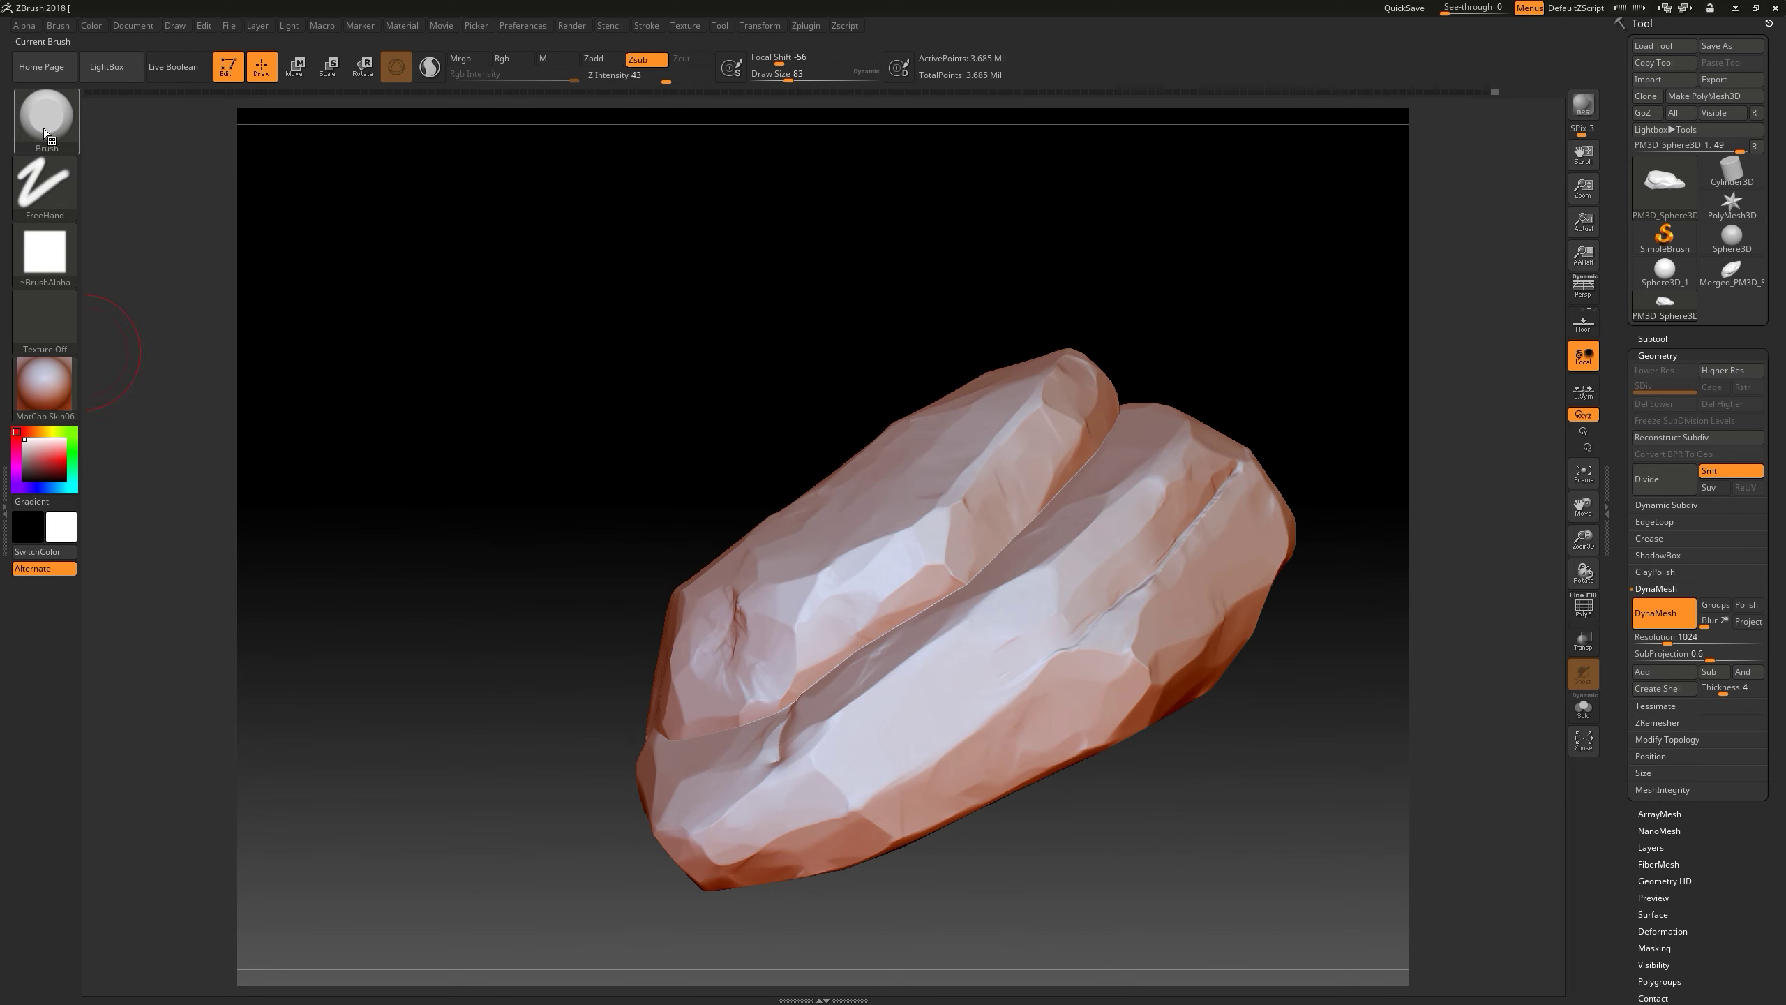
left_click(46, 119)
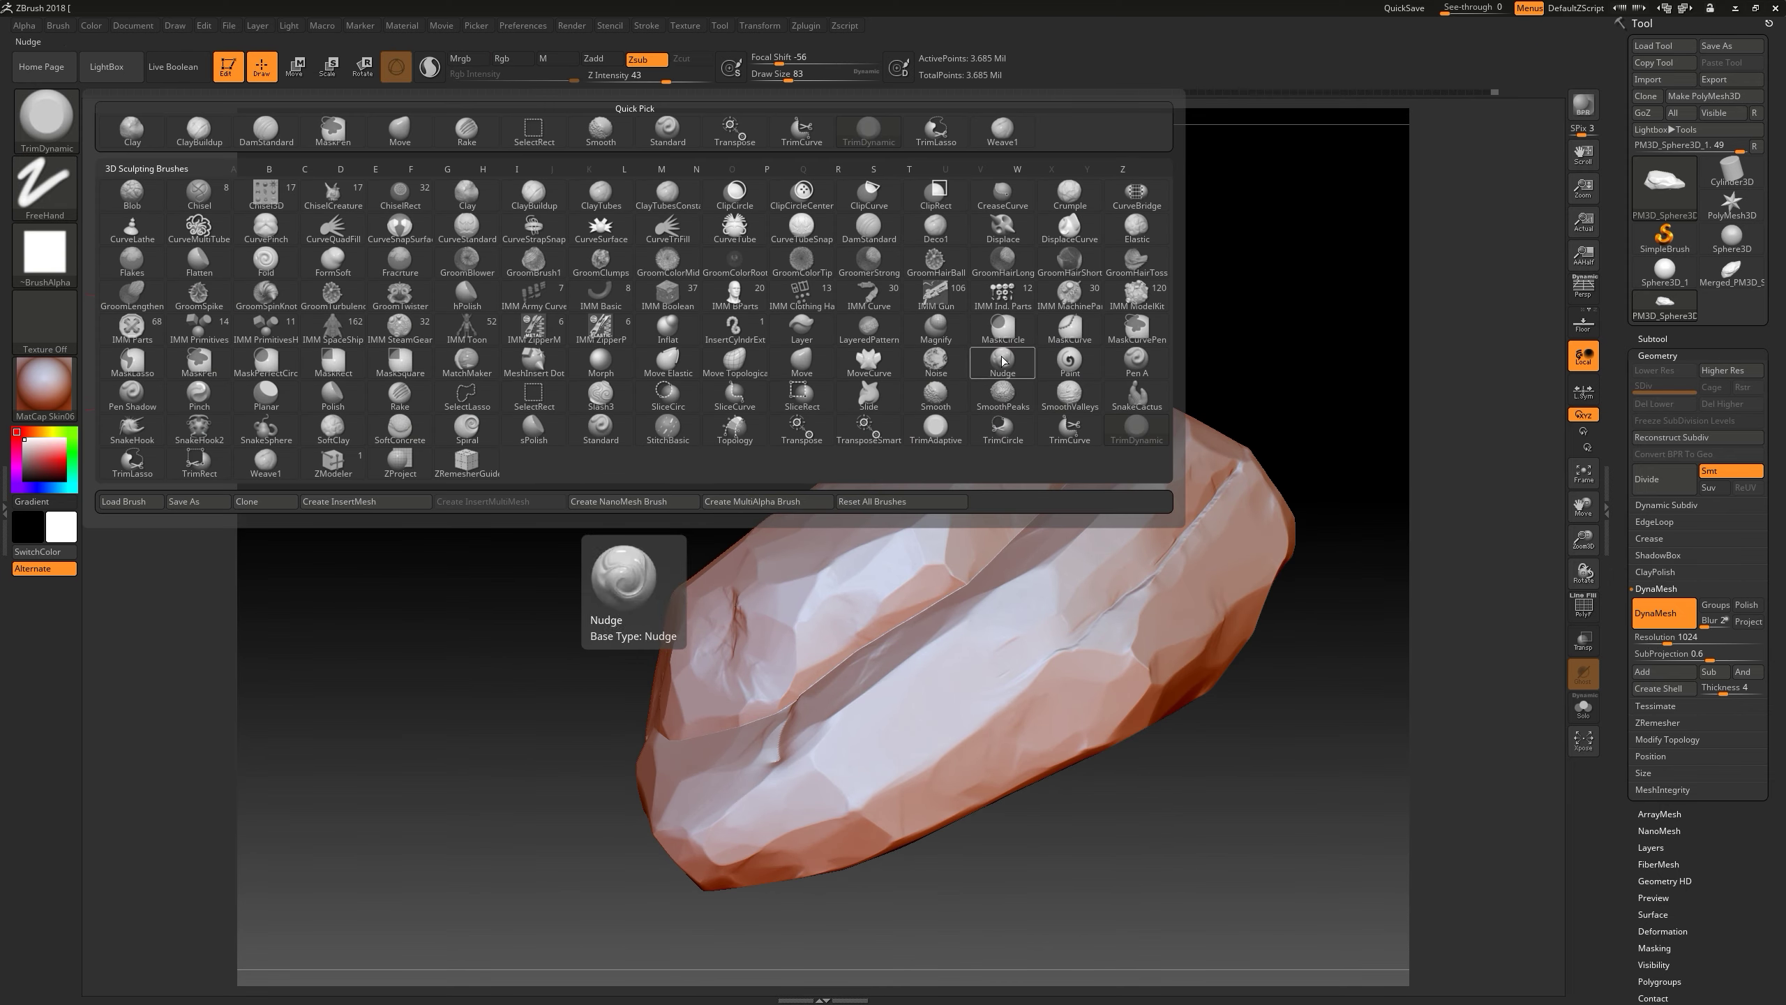
mouse_move(1126, 281)
left_mouse_down()
mouse_move(914, 492)
mouse_move(913, 625)
left_mouse_up()
left_click(46, 186)
left_click(397, 197)
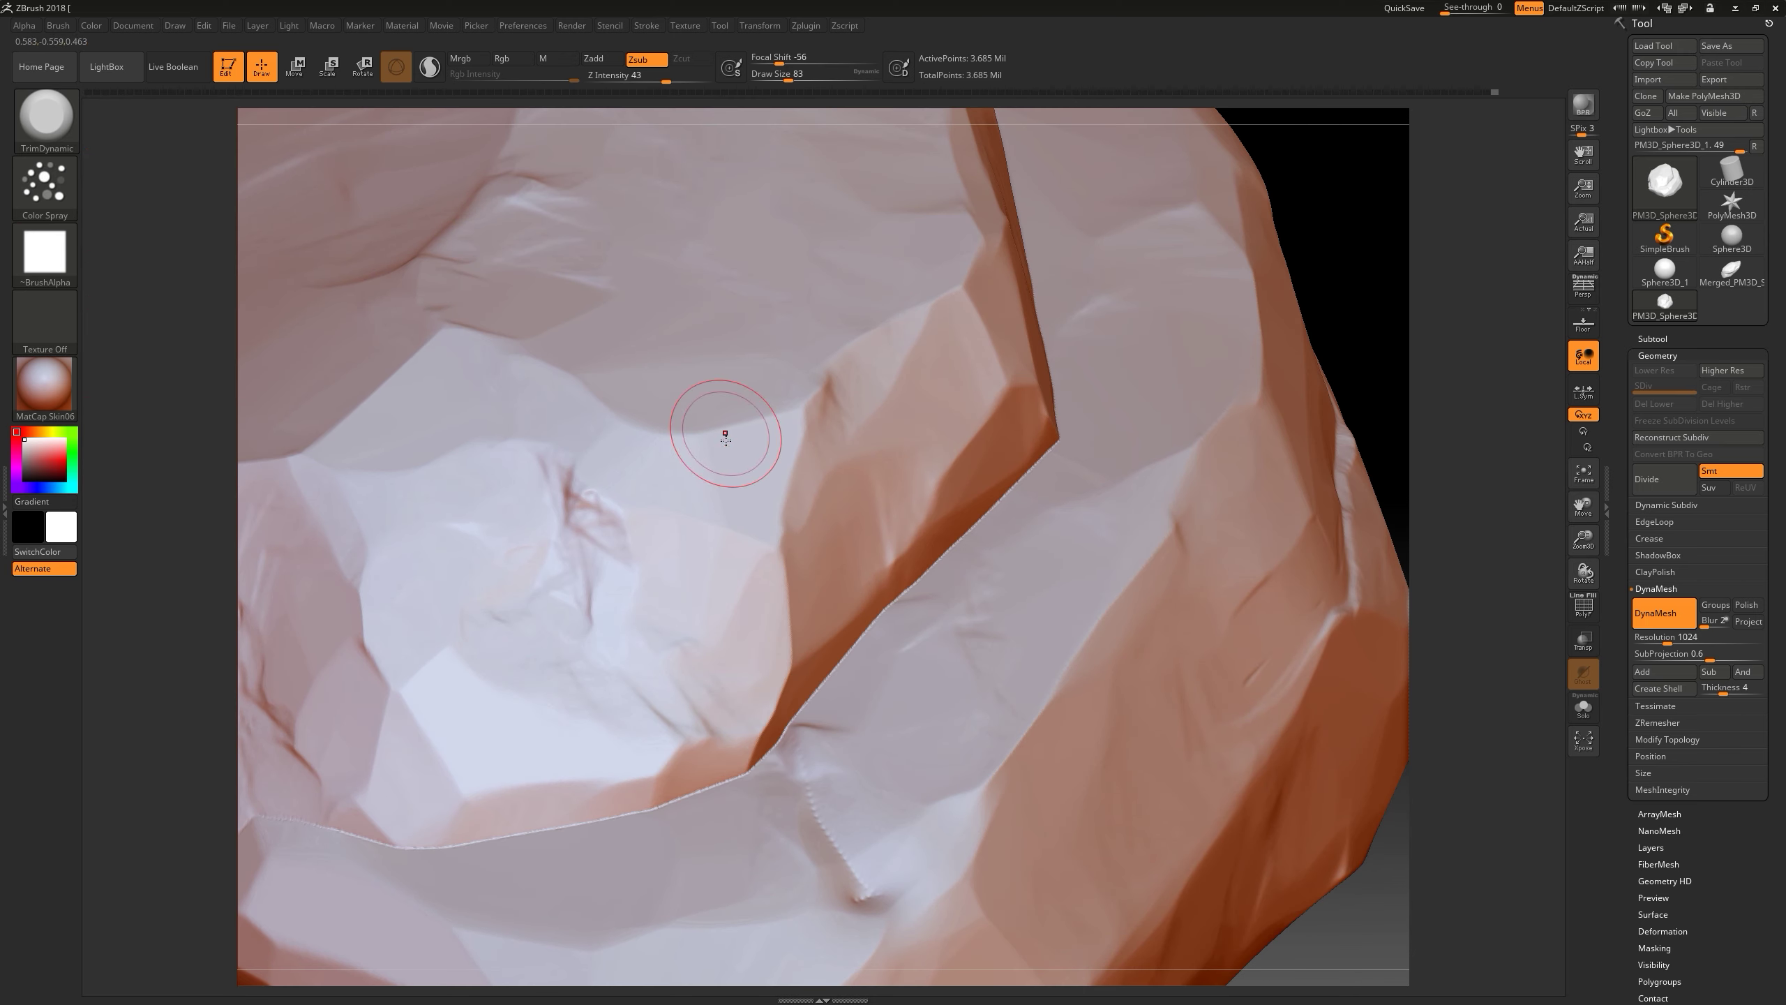
left_click(45, 186)
left_click(129, 197)
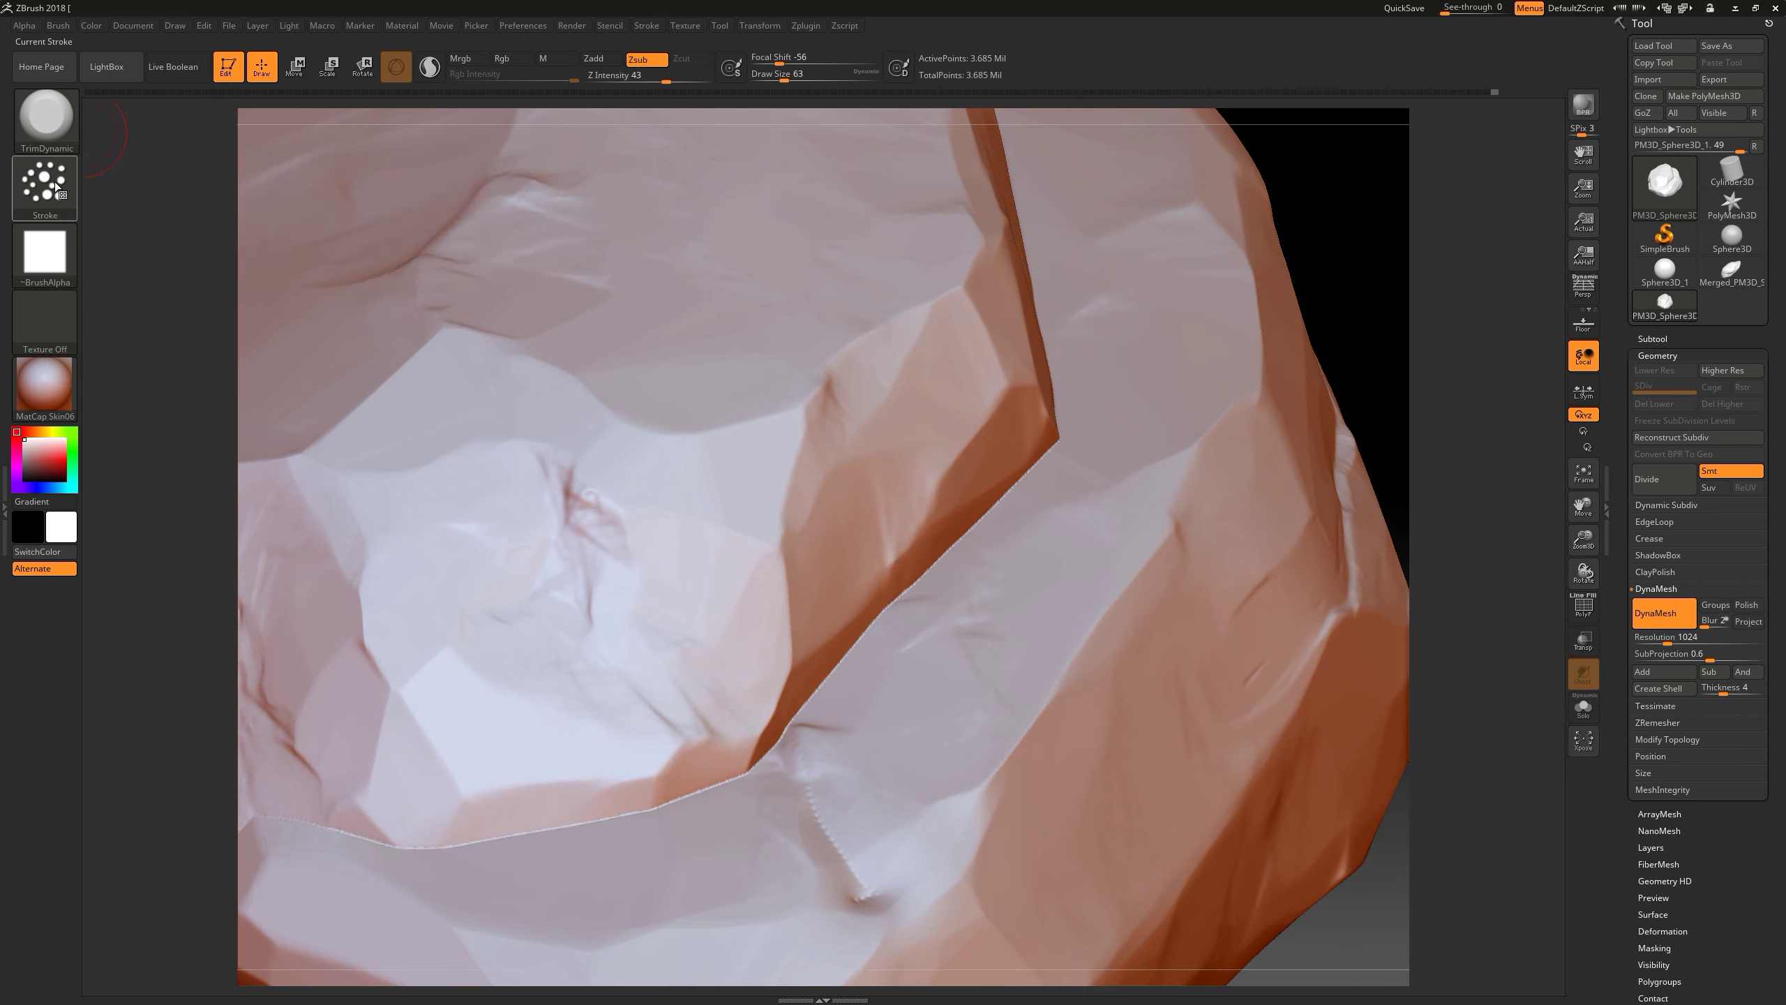
- Try the Clay and TrimAdaptive brushes, then settle on DamStandard
key("b")
key("c")
key("l")
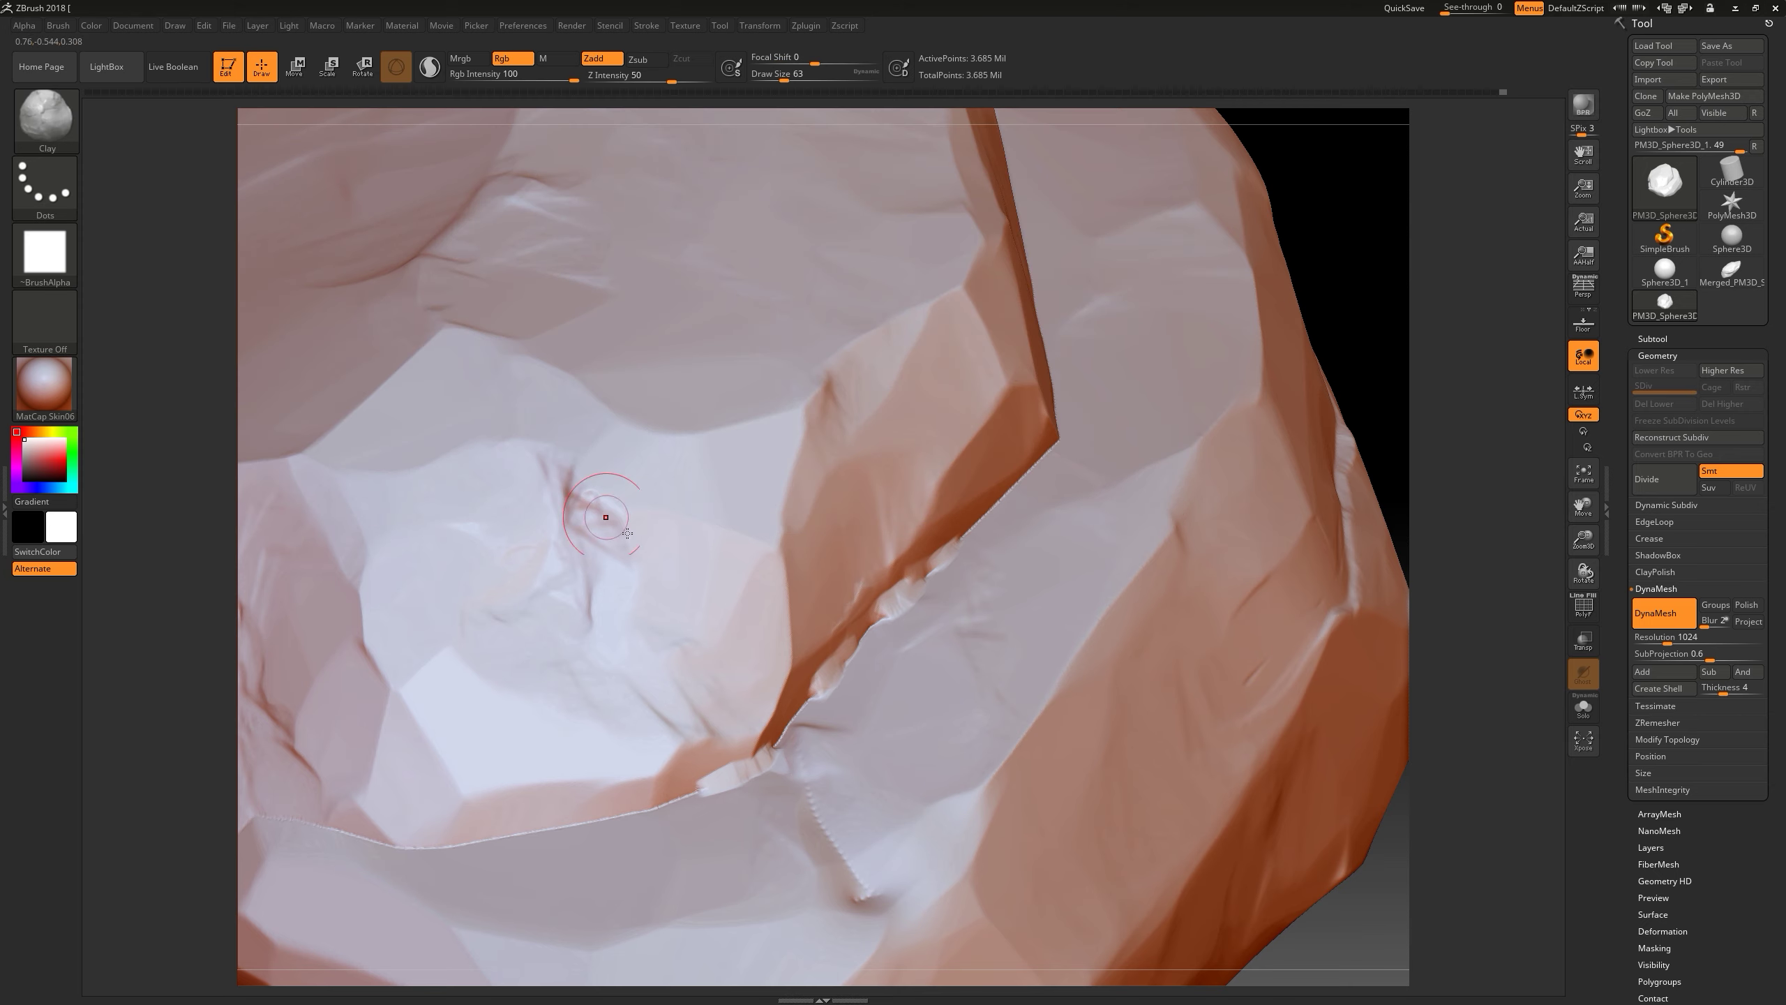
key("b")
key("t")
key("a")
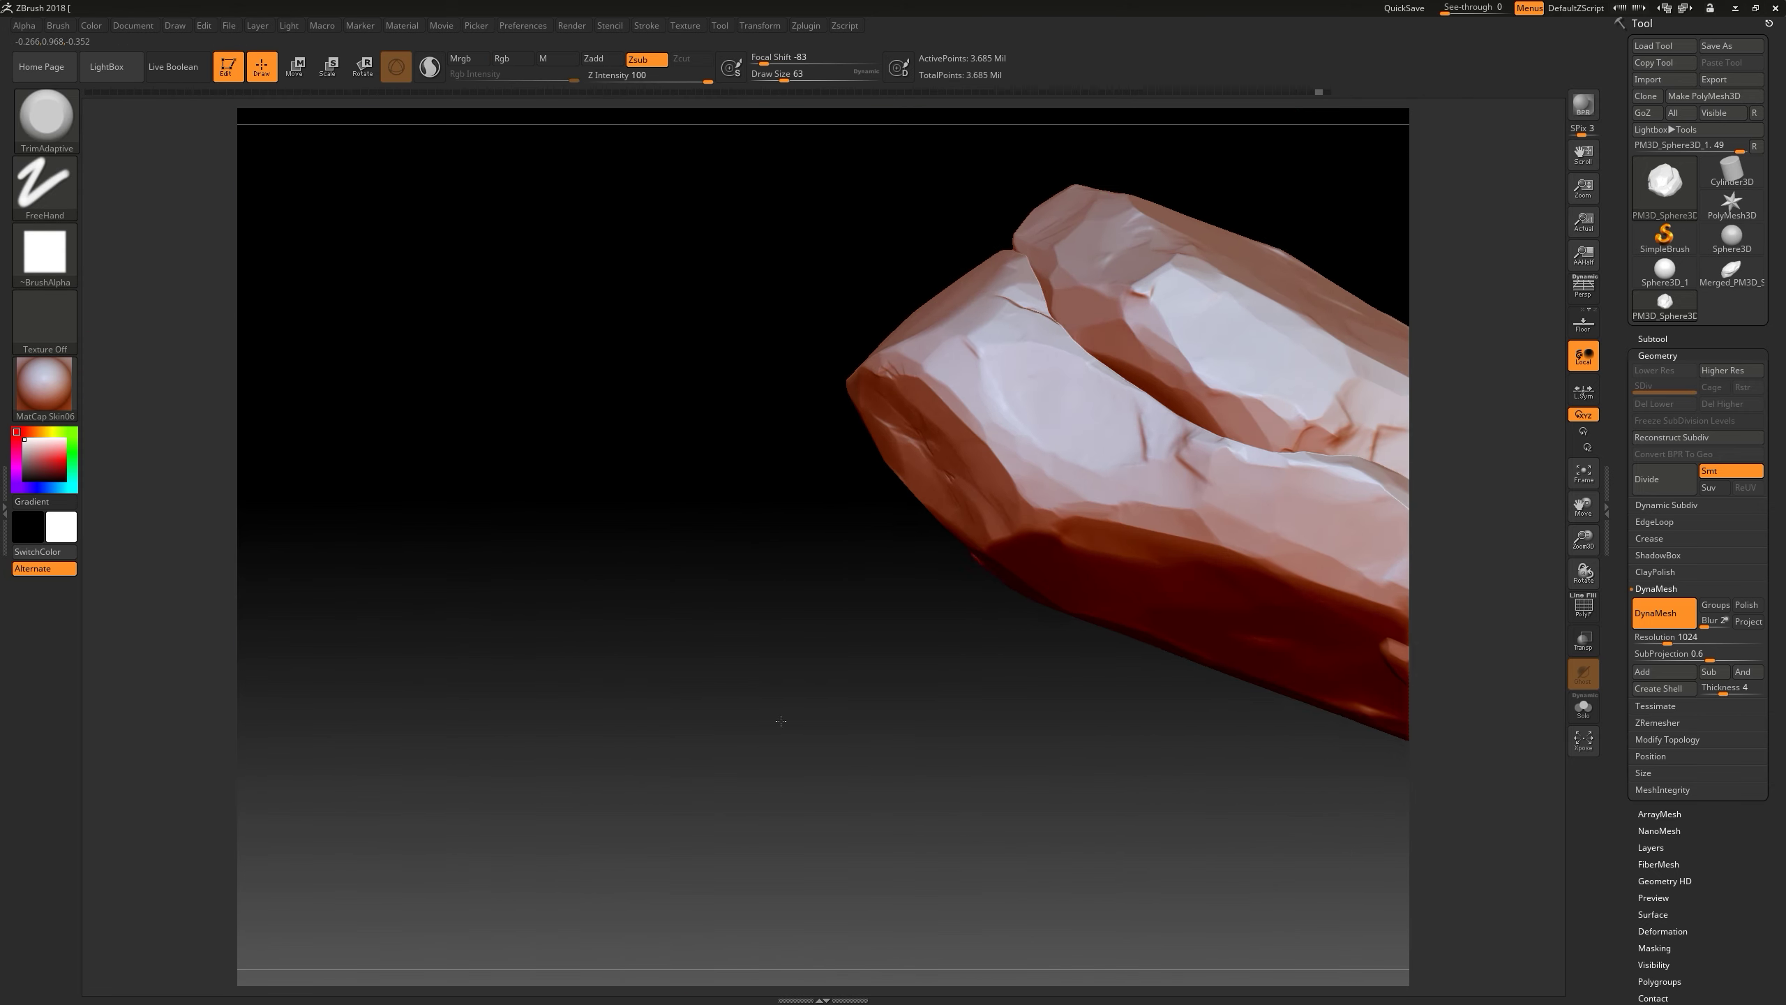
left_click(70, 119)
left_click(869, 226)
- Flatten the seam ridge, then switch to TrimDynamic and turn the rock to inspect it
left_click_drag(1045, 508, 1138, 501)
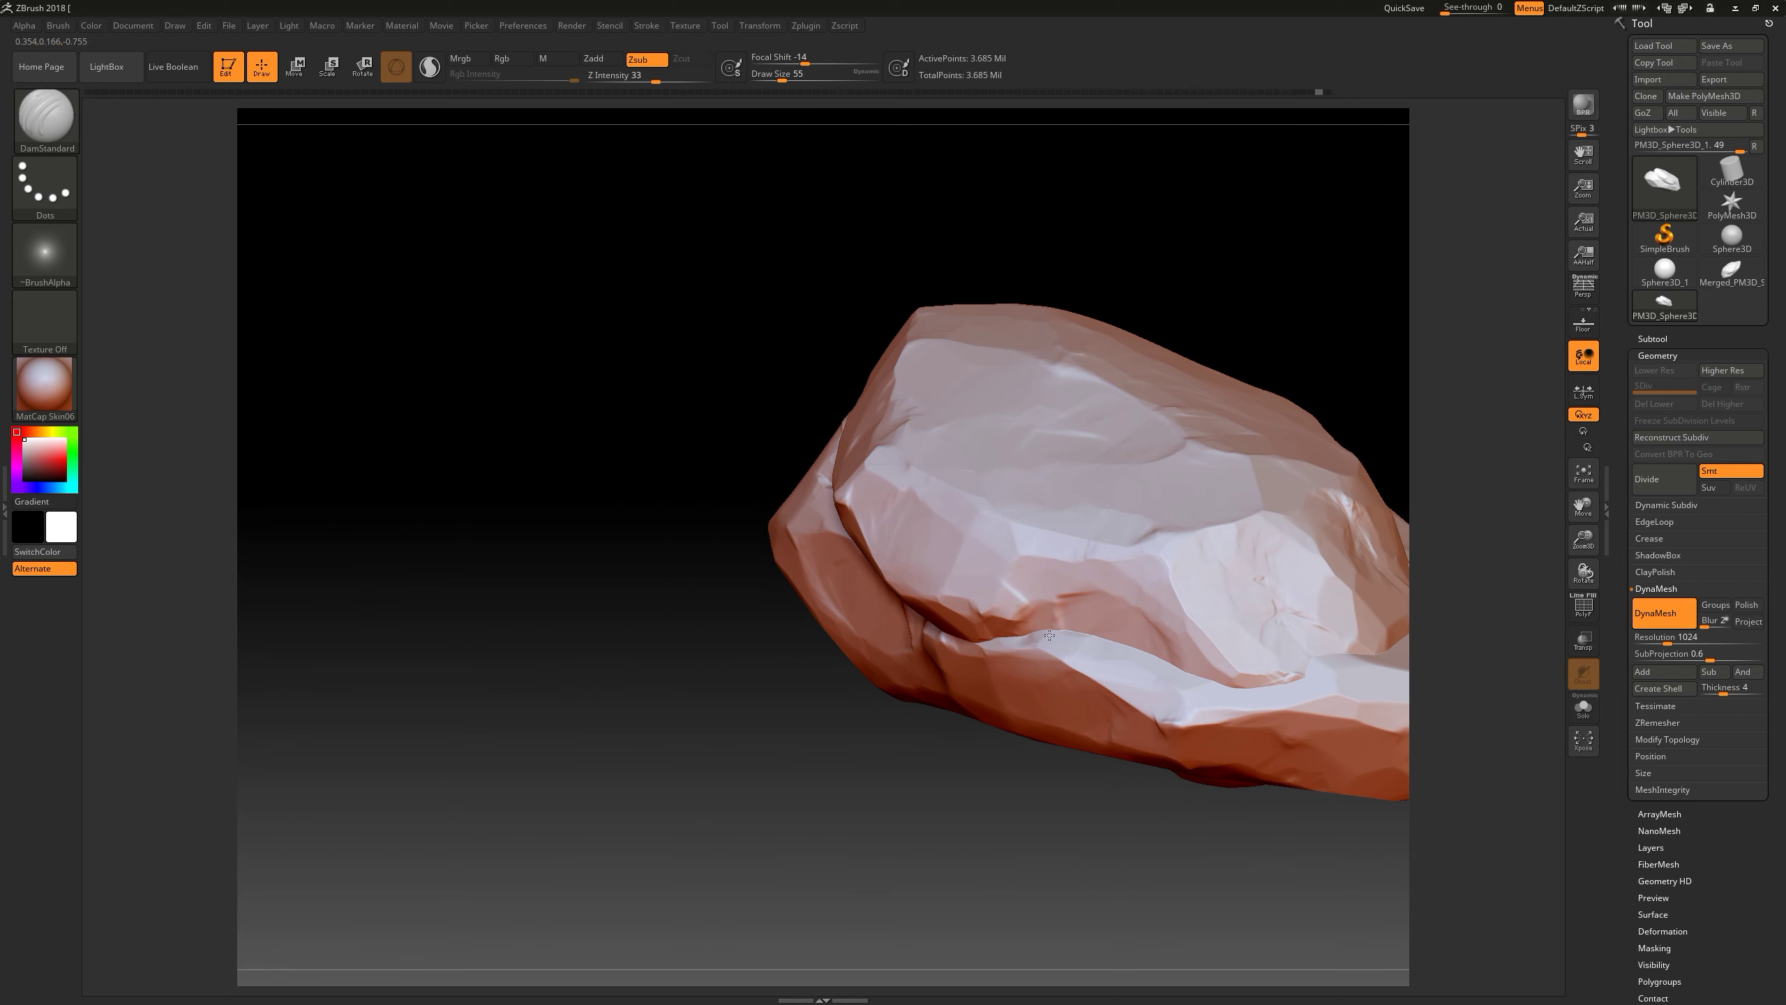
left_click_drag(1139, 496, 1122, 466)
key("b")
key("t")
key("d")
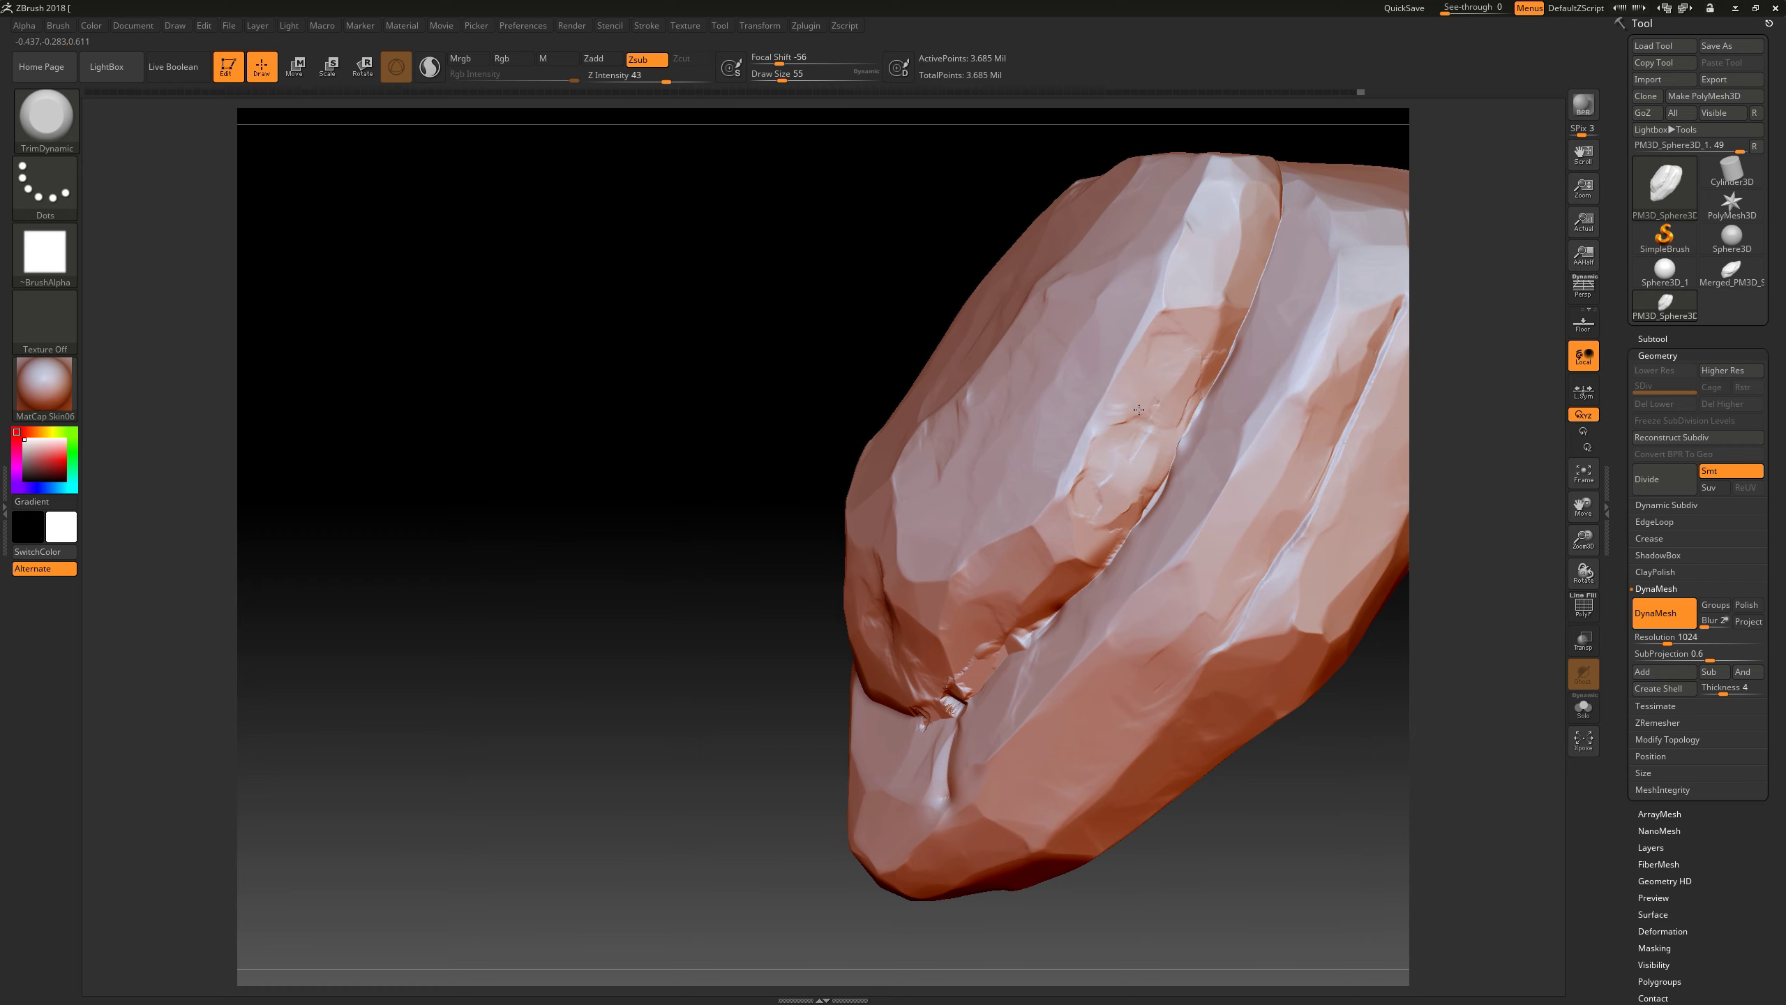
left_click_drag(1001, 636, 527, 487)
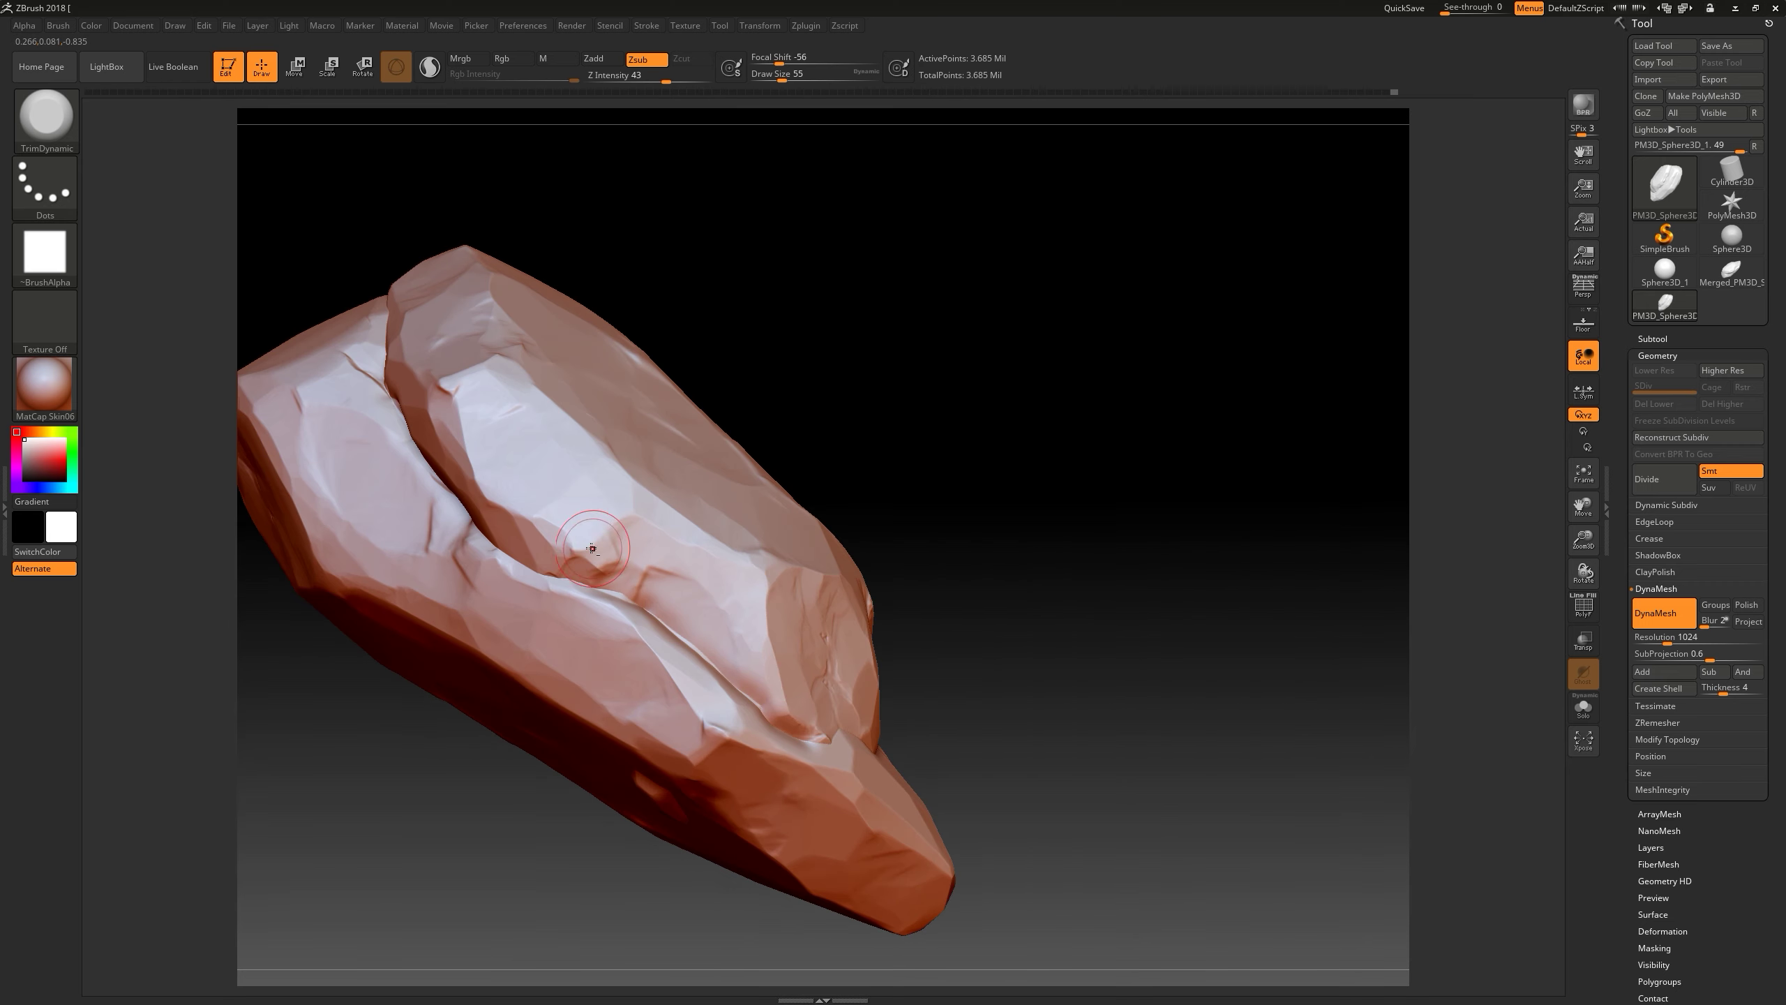
mouse_move(645, 539)
left_mouse_down()
mouse_move(1087, 583)
mouse_move(905, 749)
mouse_move(1245, 636)
mouse_move(1068, 513)
left_mouse_up()
left_click_drag(1067, 582, 1080, 677)
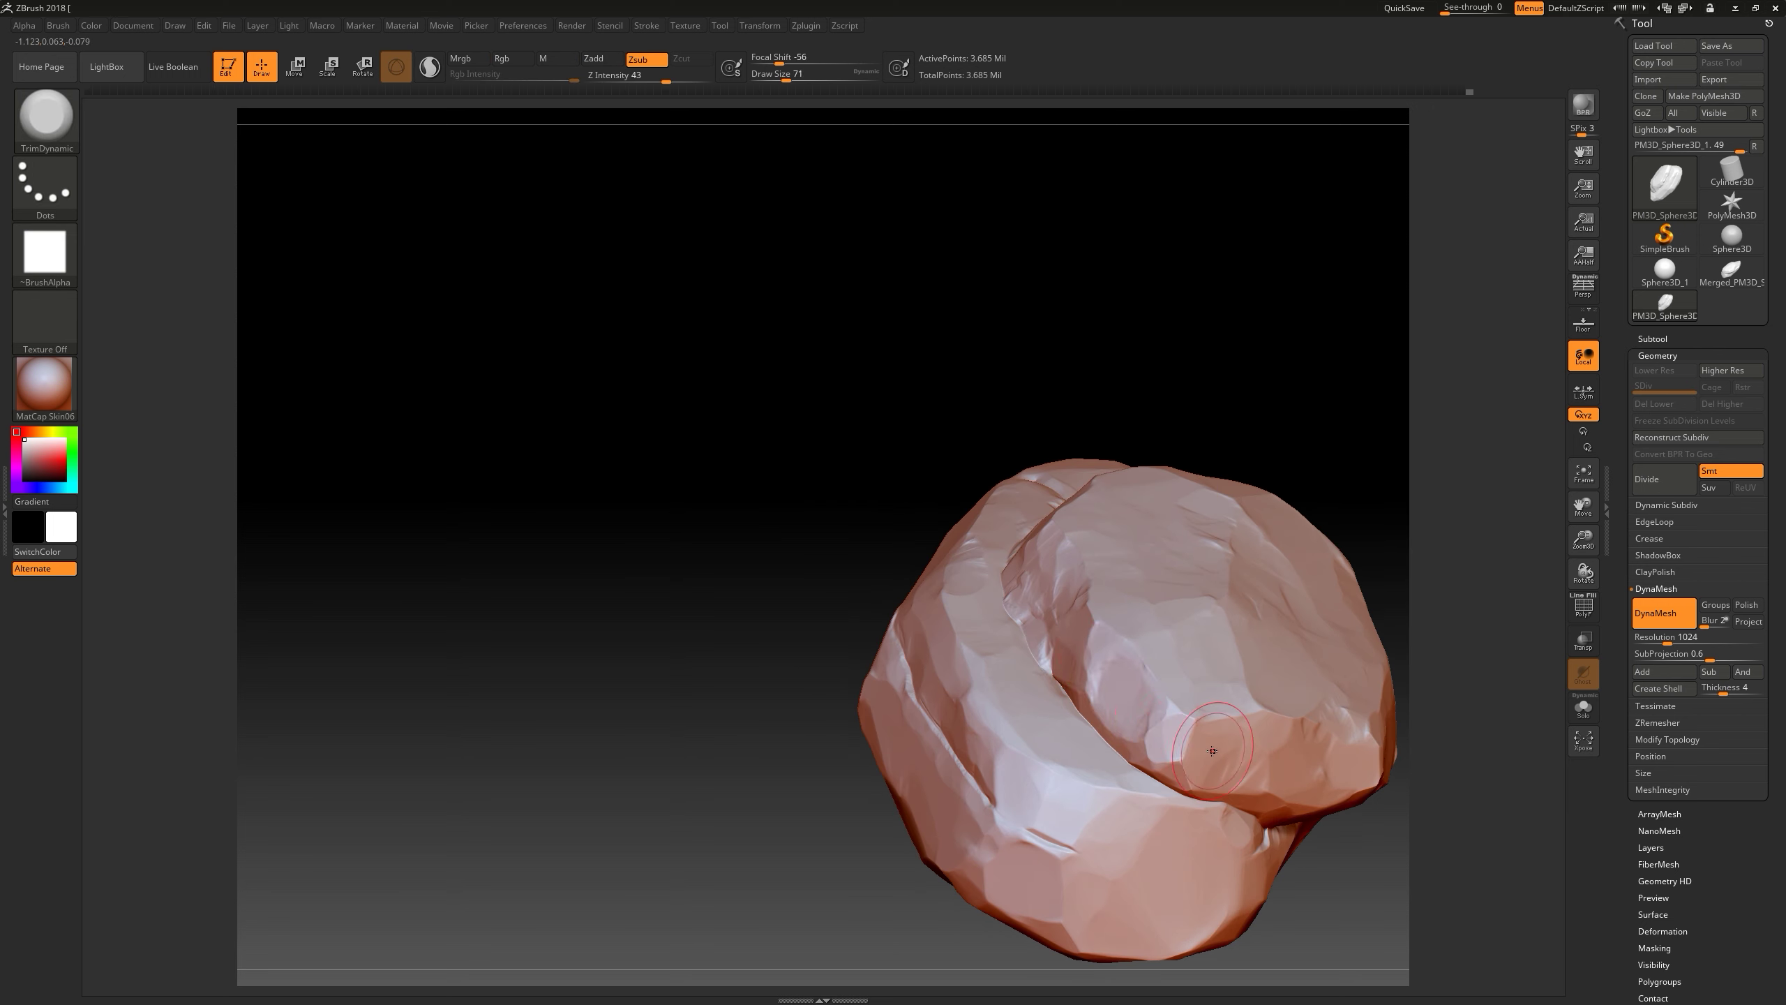
- Orbit and zoom around the trimmed rock to inspect its edges and surface
left_click_drag(1224, 751, 1206, 823)
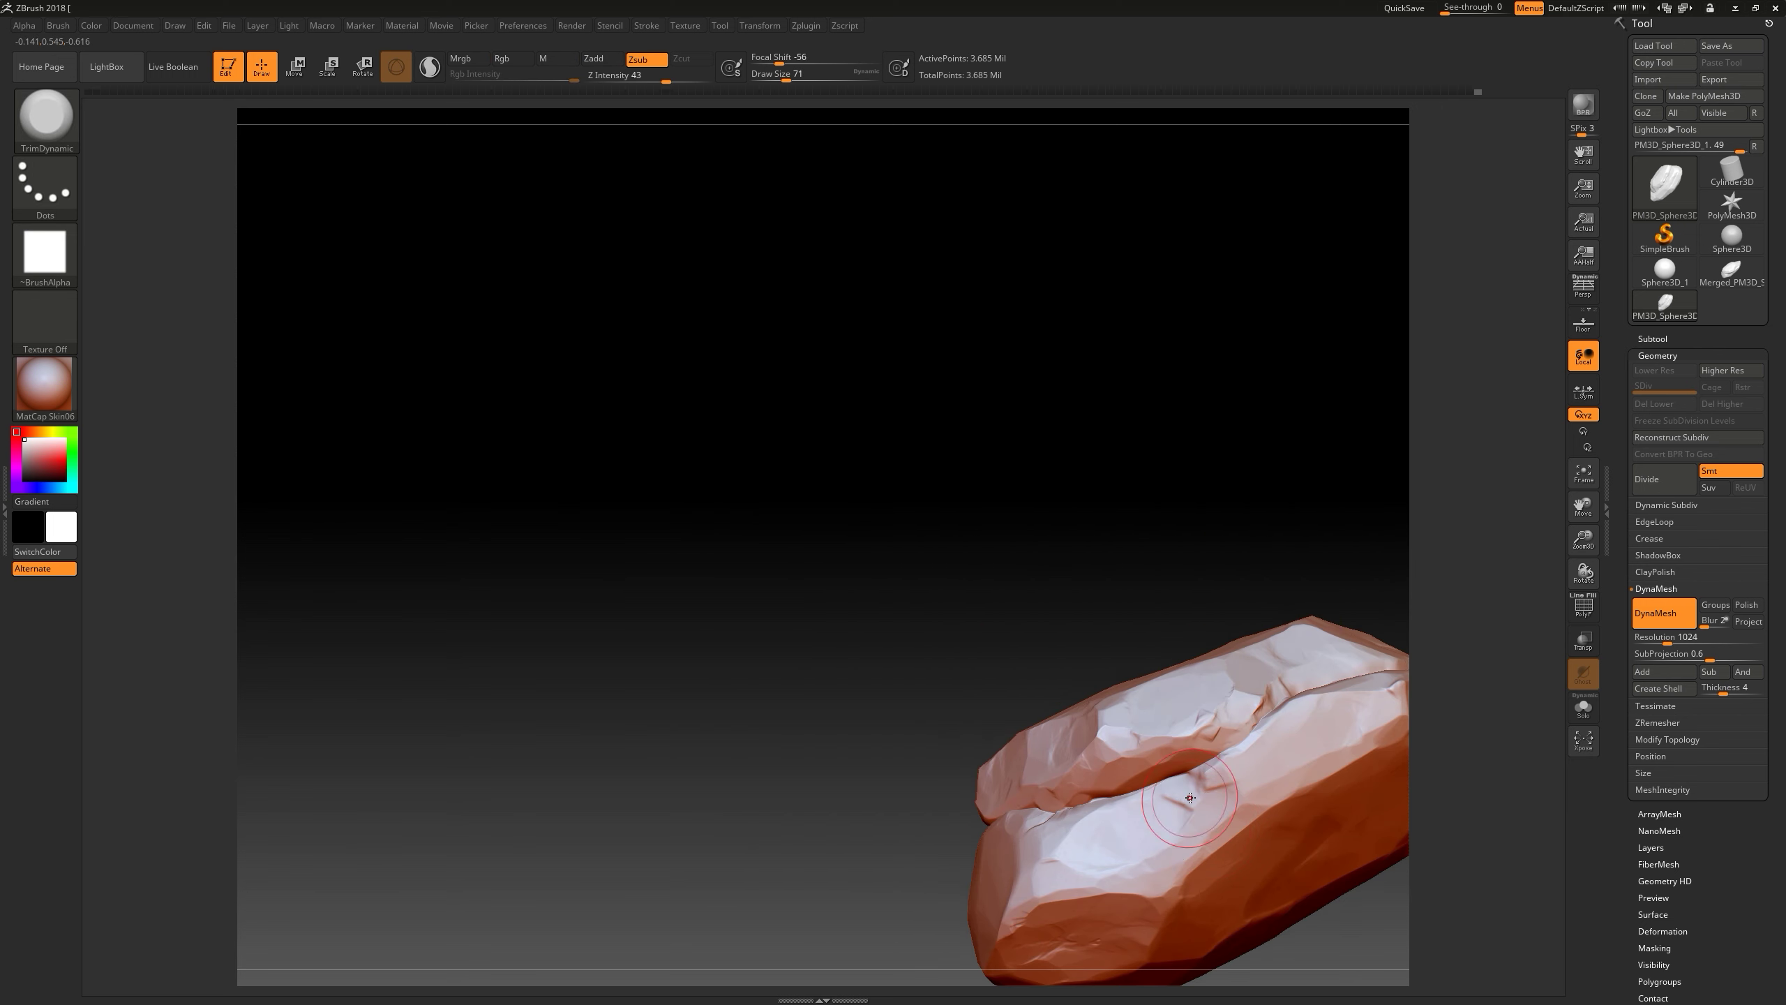
left_click_drag(1227, 561, 935, 730)
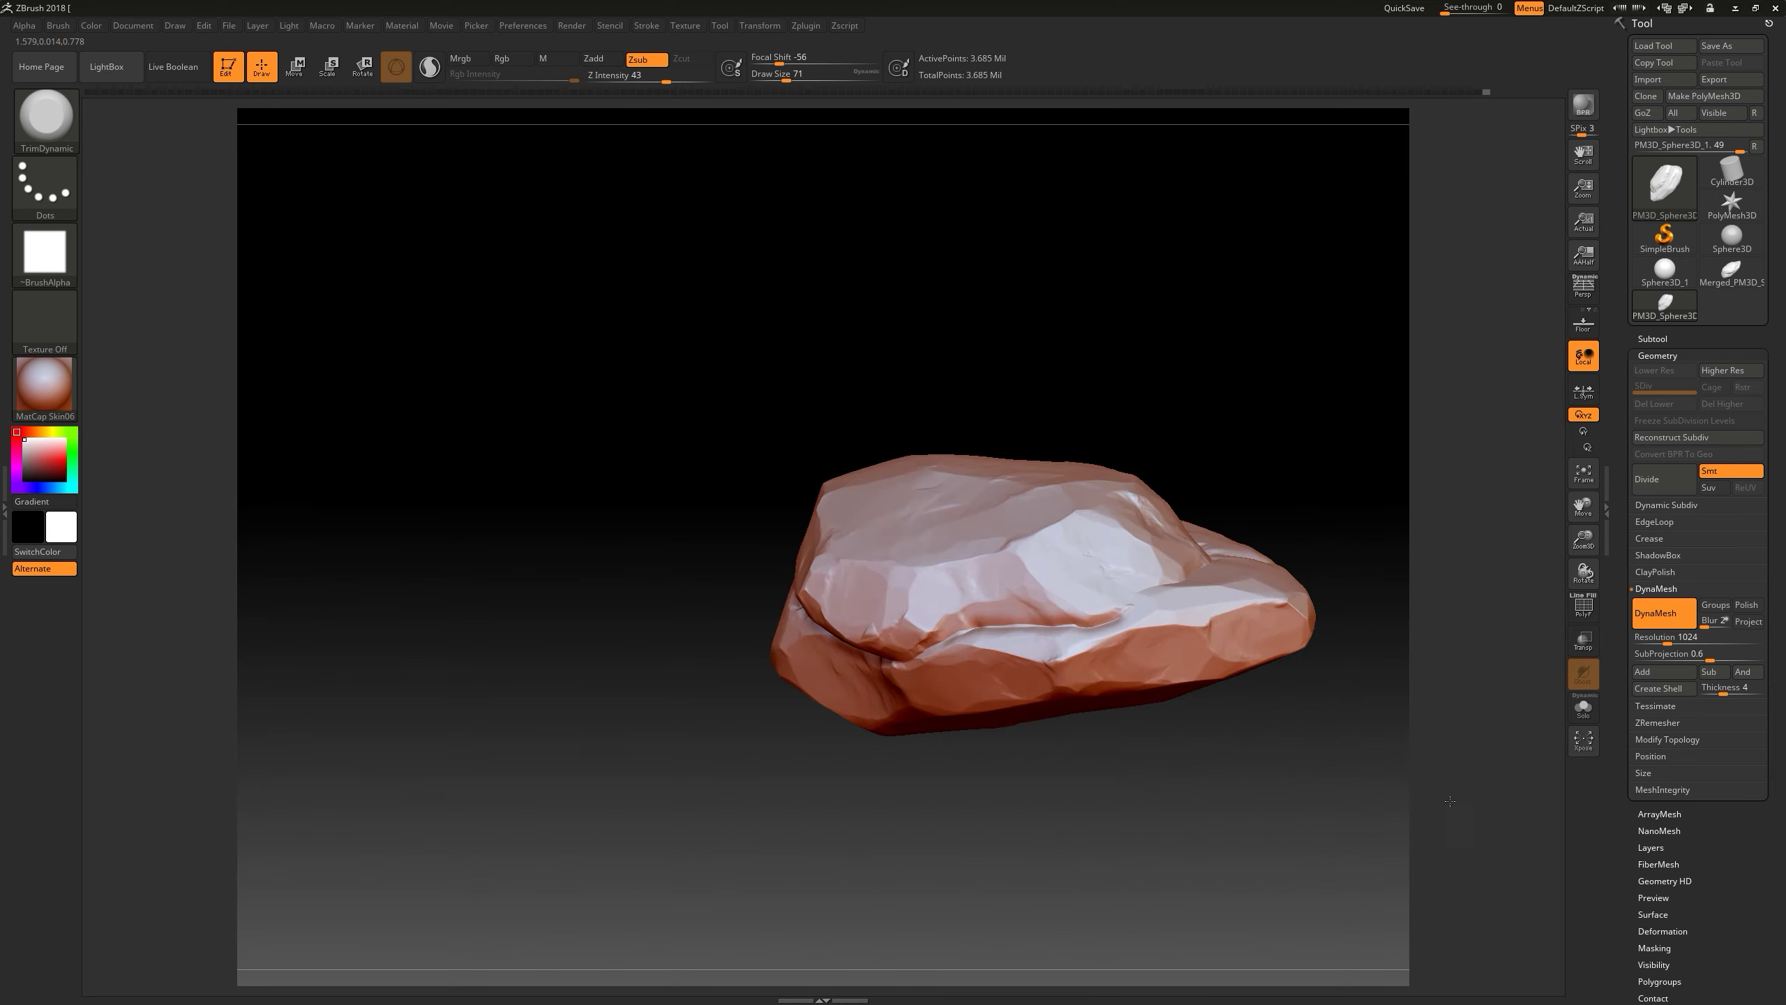
mouse_move(934, 729)
left_mouse_down()
mouse_move(1192, 467)
mouse_move(869, 509)
mouse_move(1064, 518)
mouse_move(736, 449)
left_mouse_up()
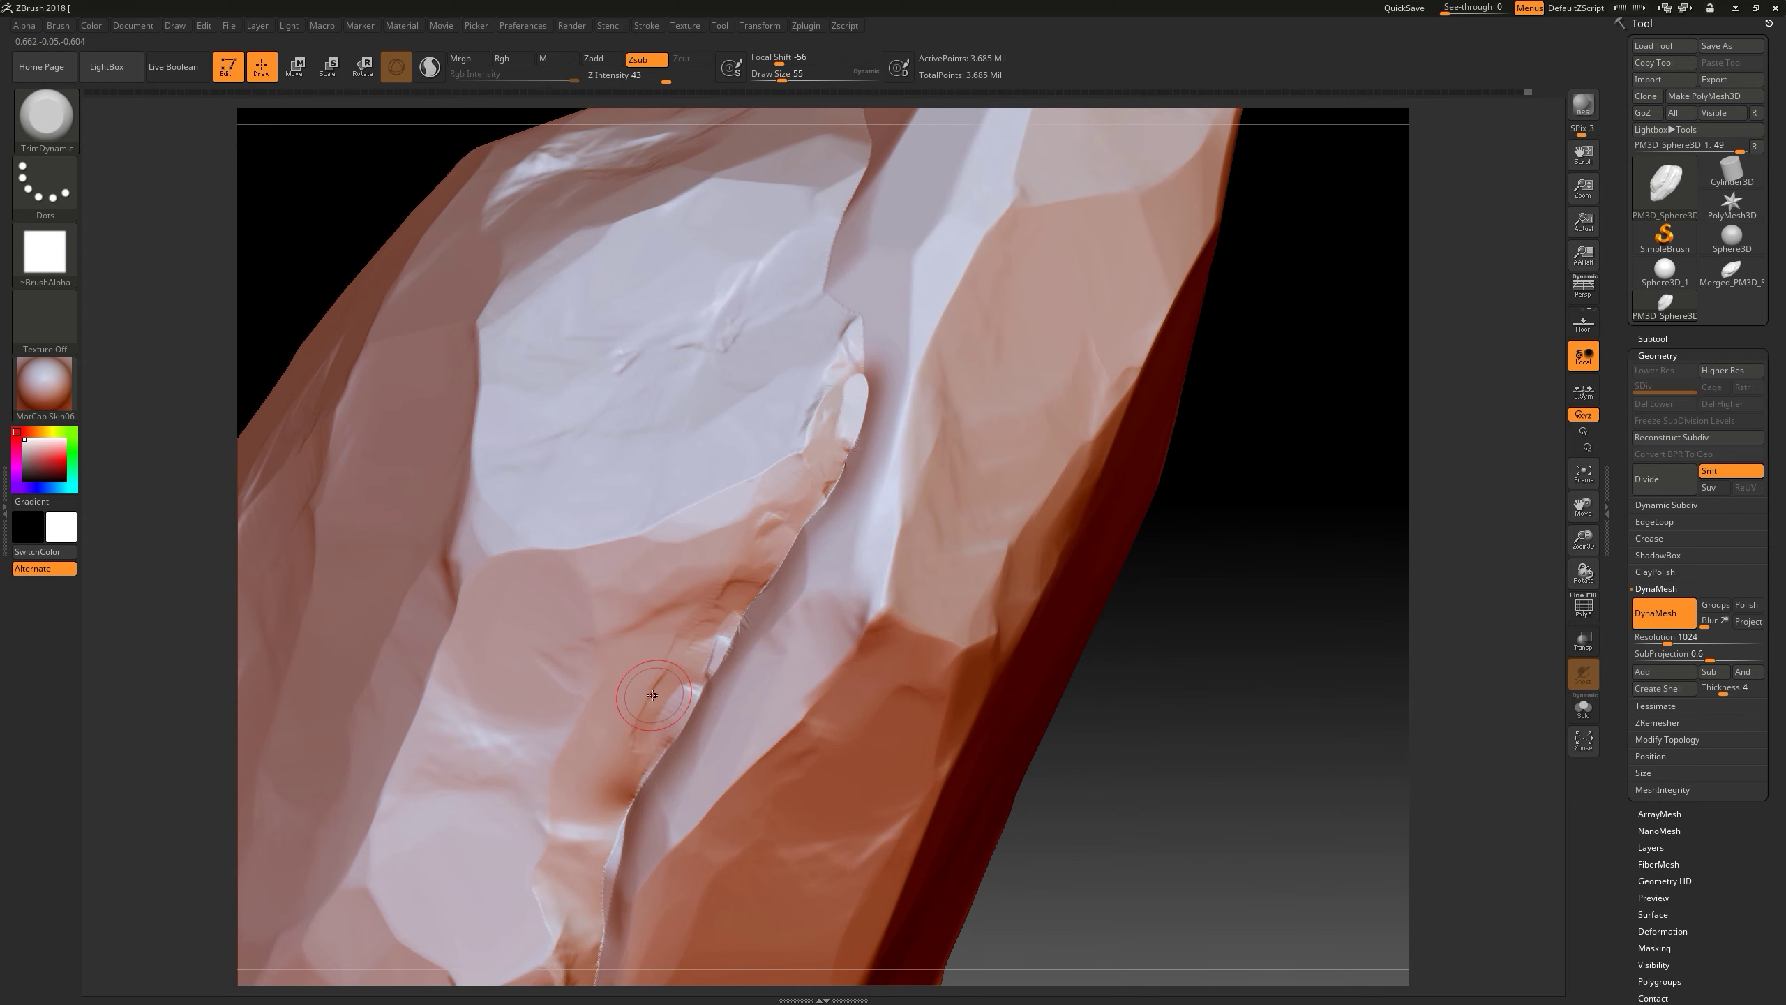
left_click_drag(625, 783, 734, 587)
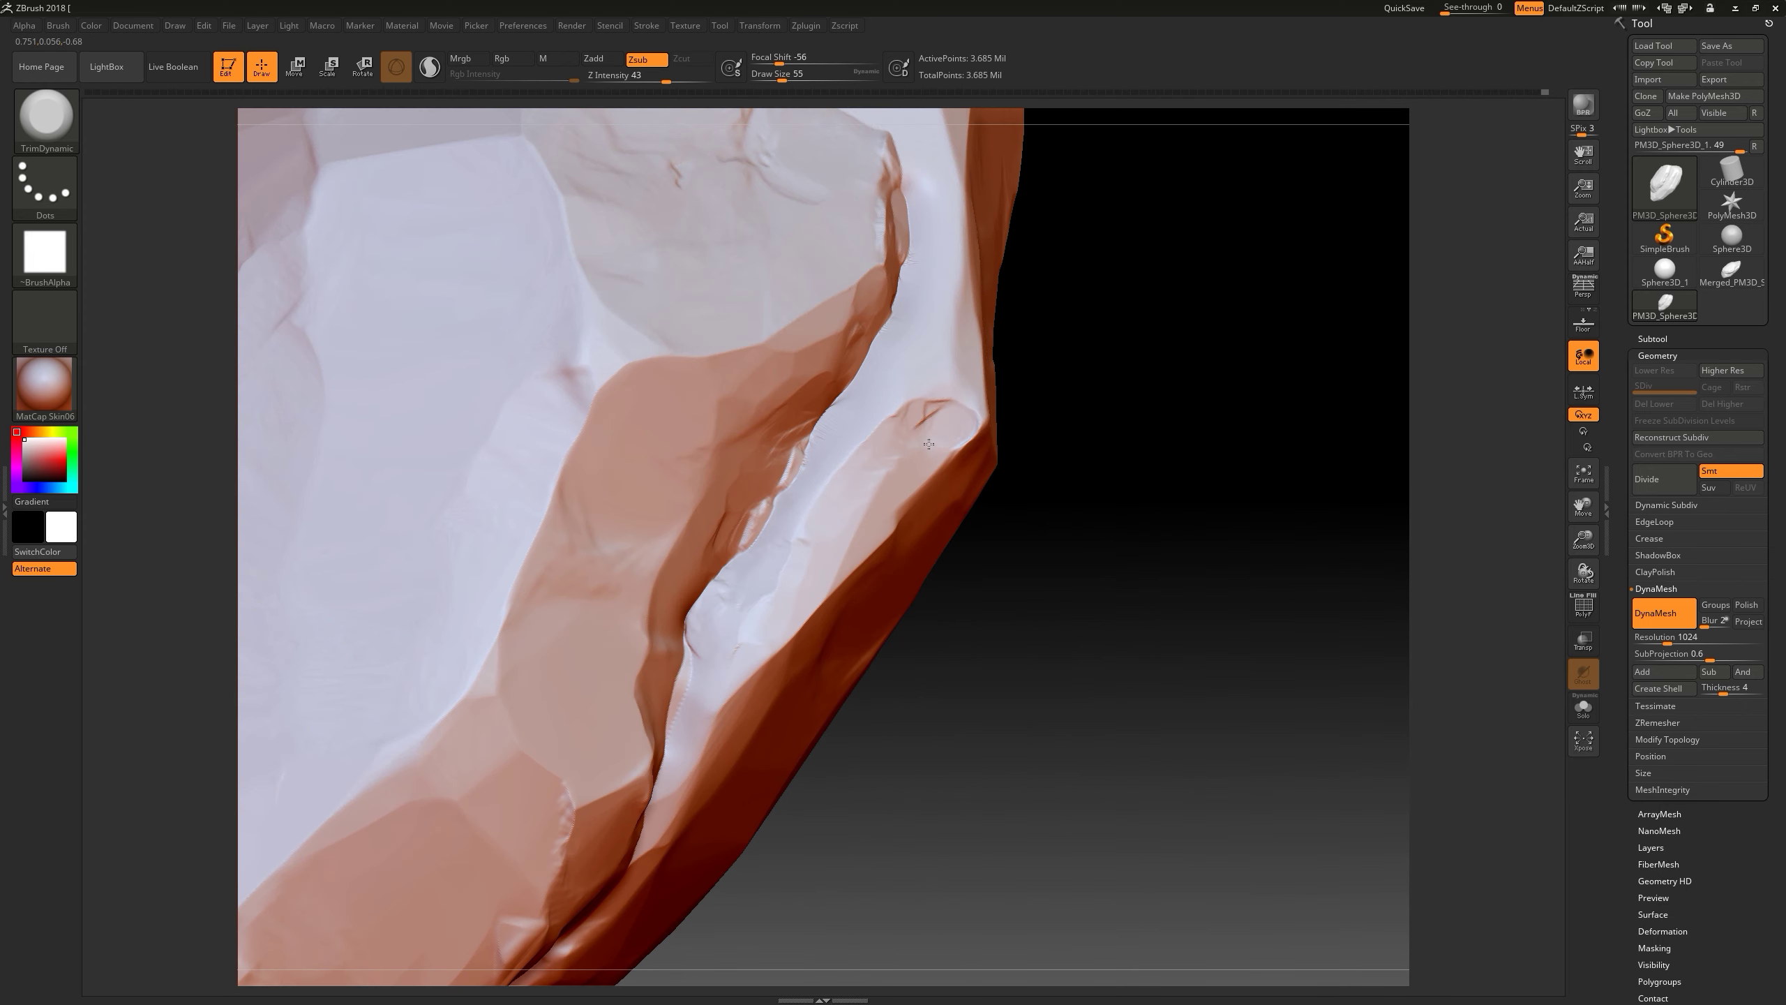
left_click_drag(712, 682, 719, 599)
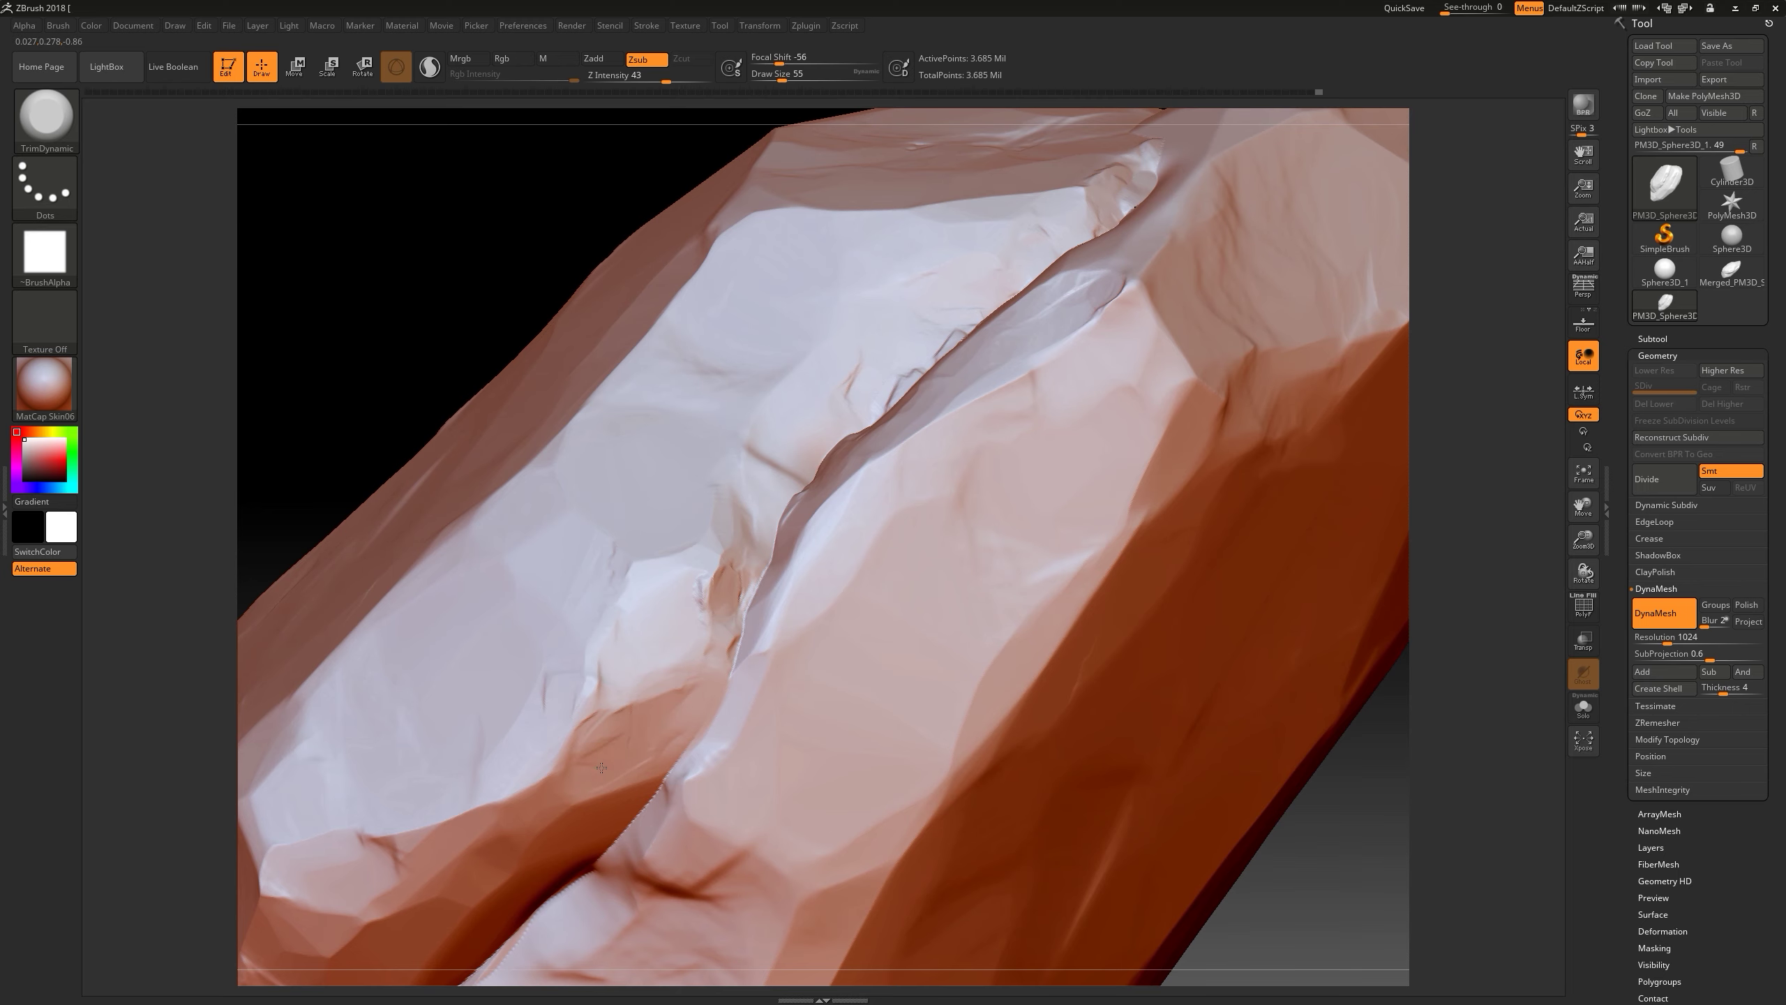
- Frame the whole rock, turn it to view other sides, and bring up the brush Quick Pick palette
key("f")
left_click_drag(608, 762, 798, 403)
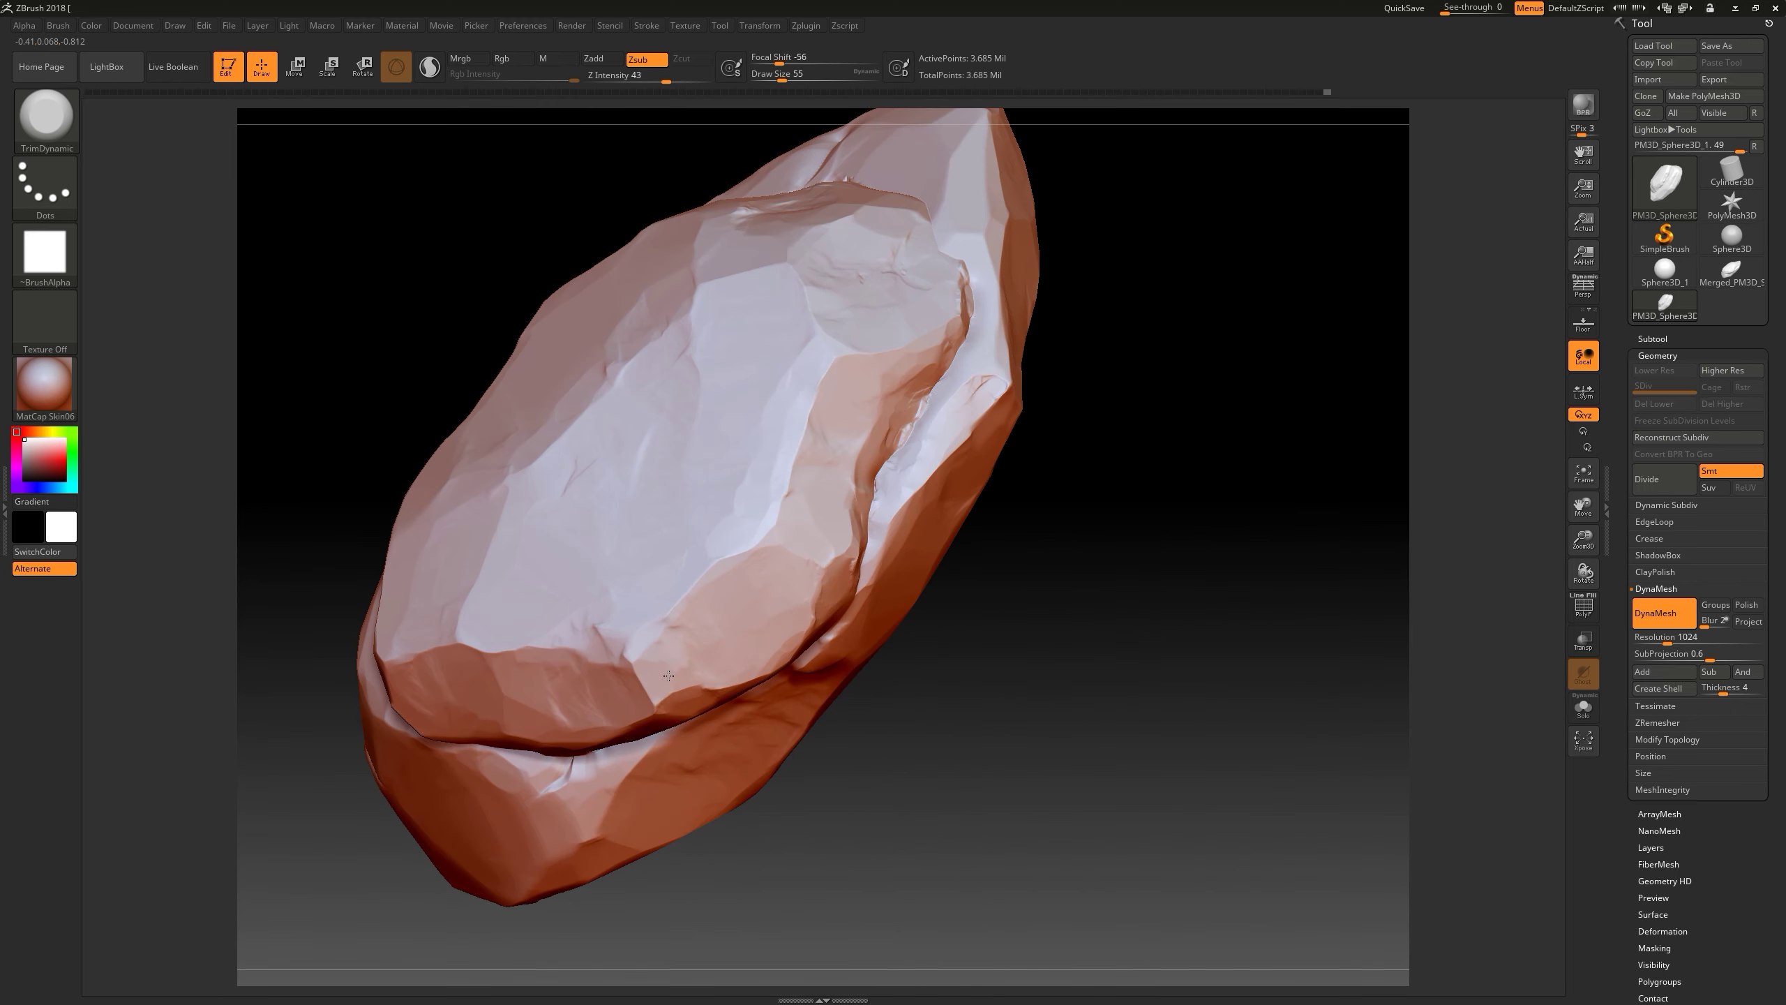
left_click_drag(609, 640, 695, 659)
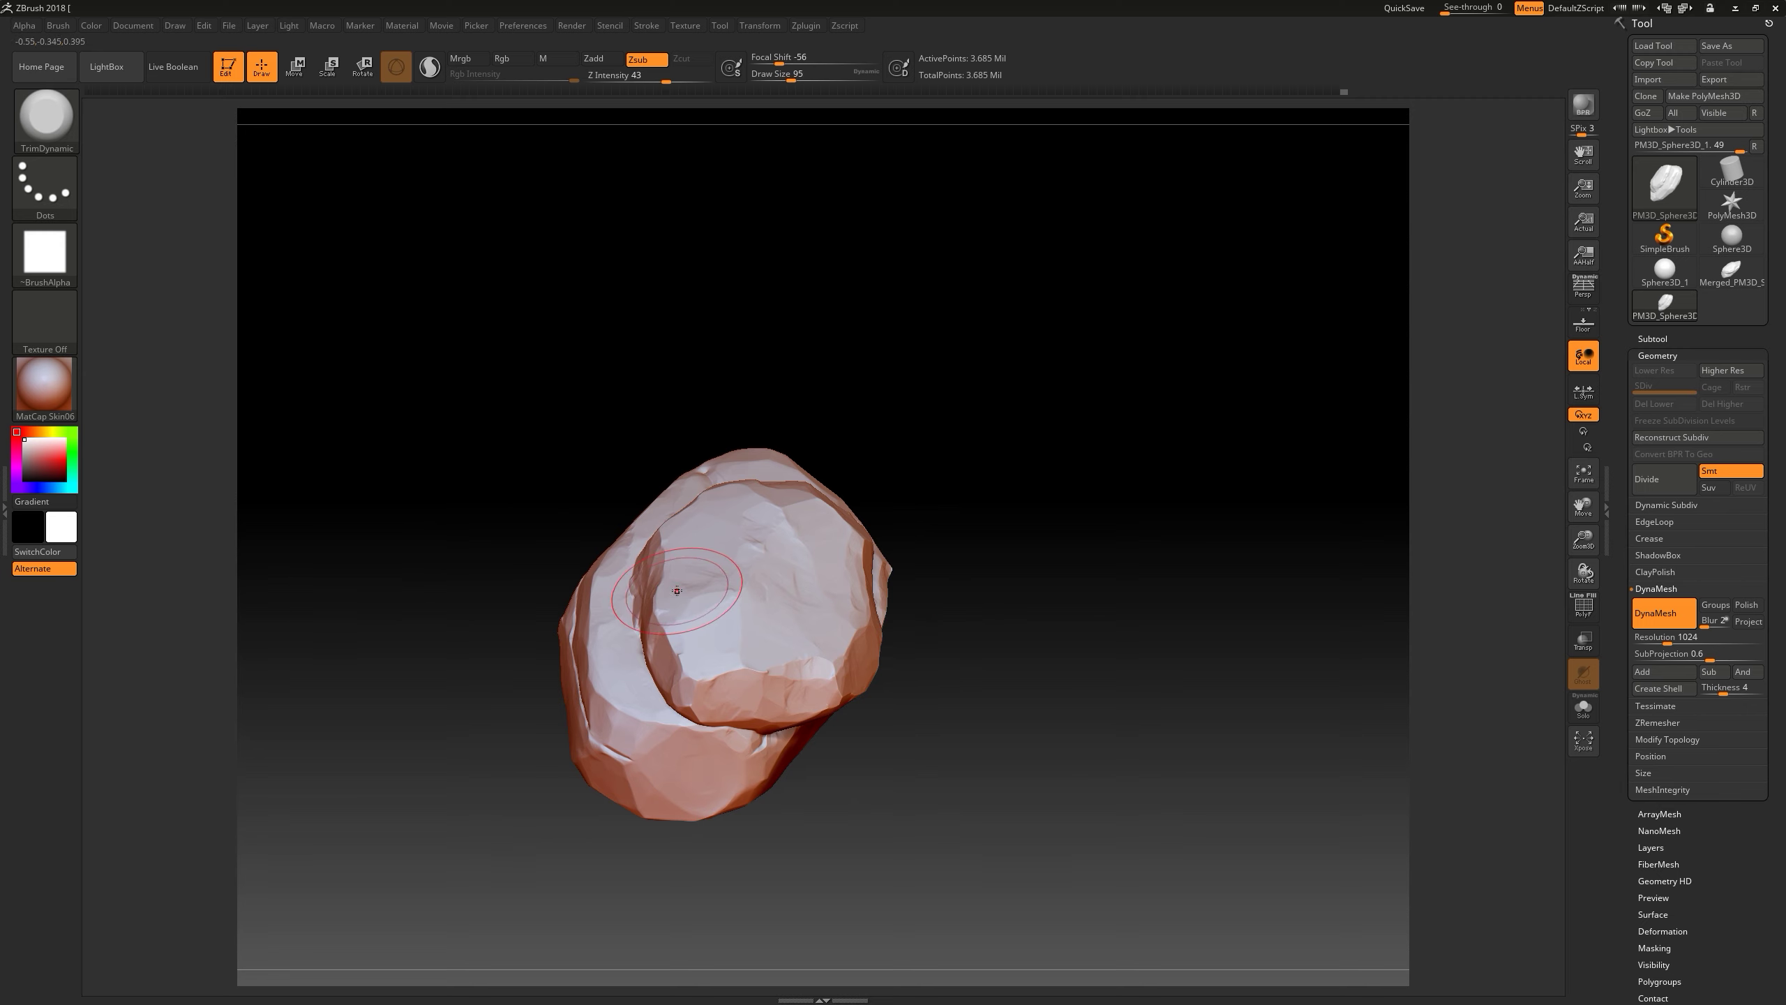
left_click_drag(696, 660, 1031, 622)
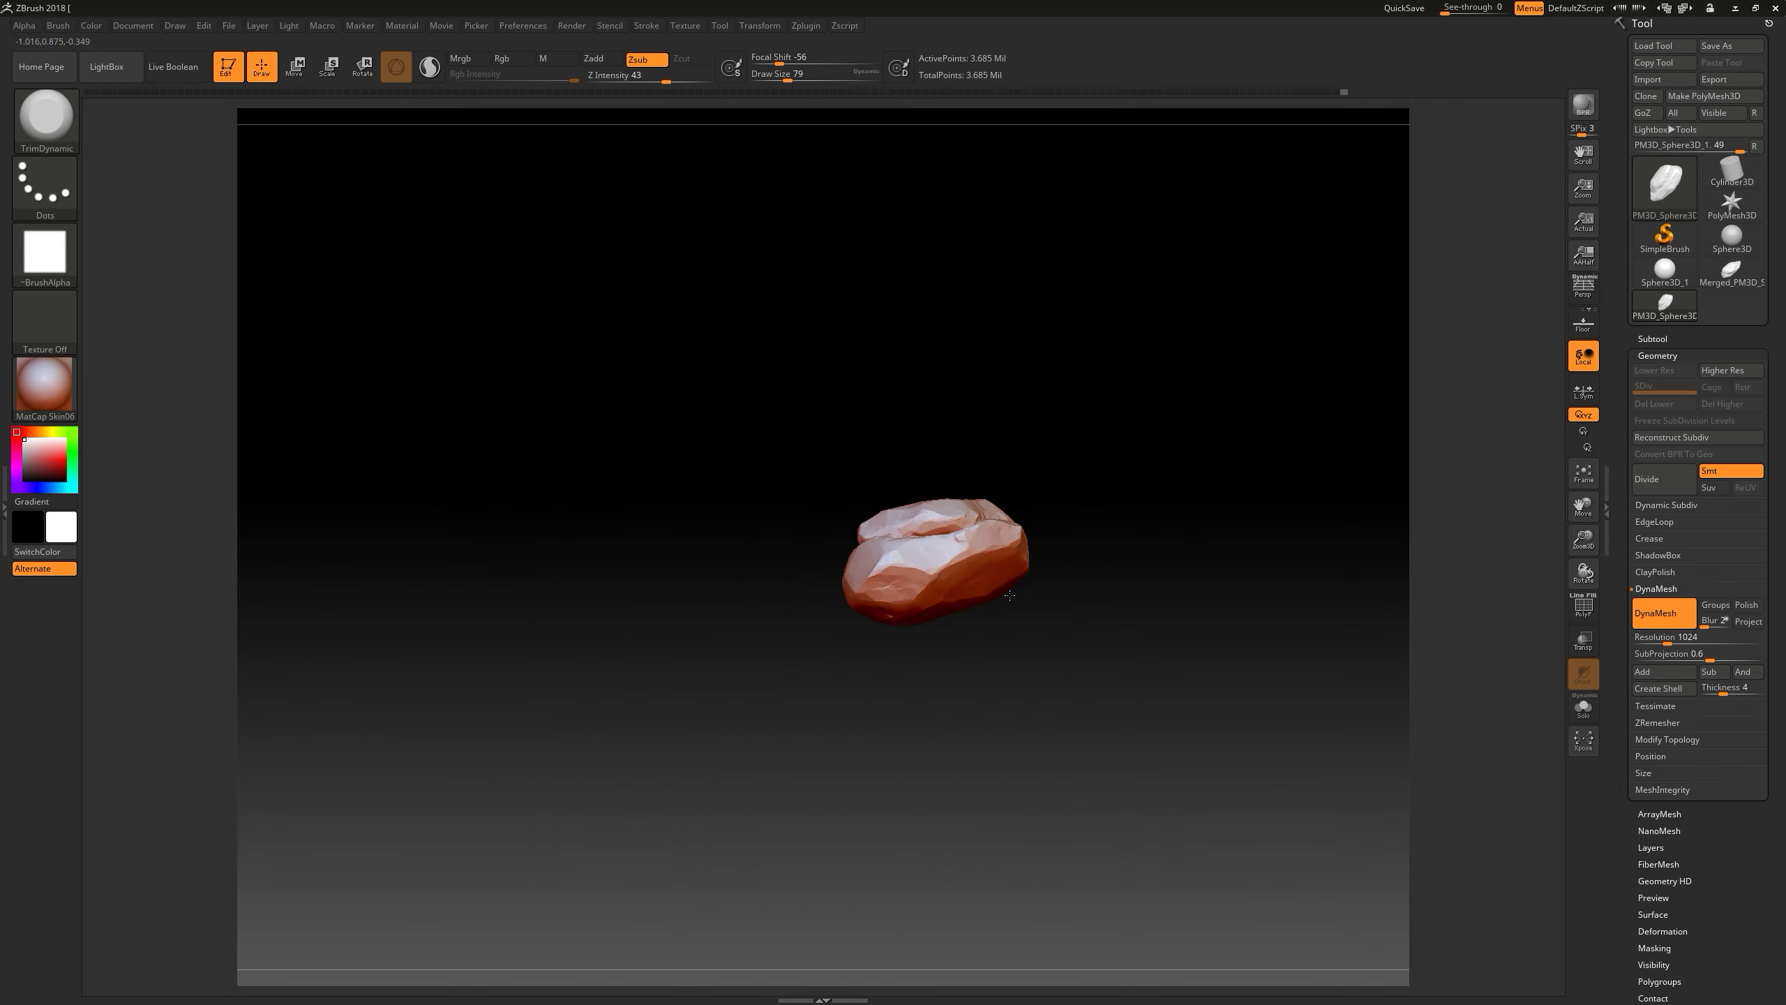
key("b")
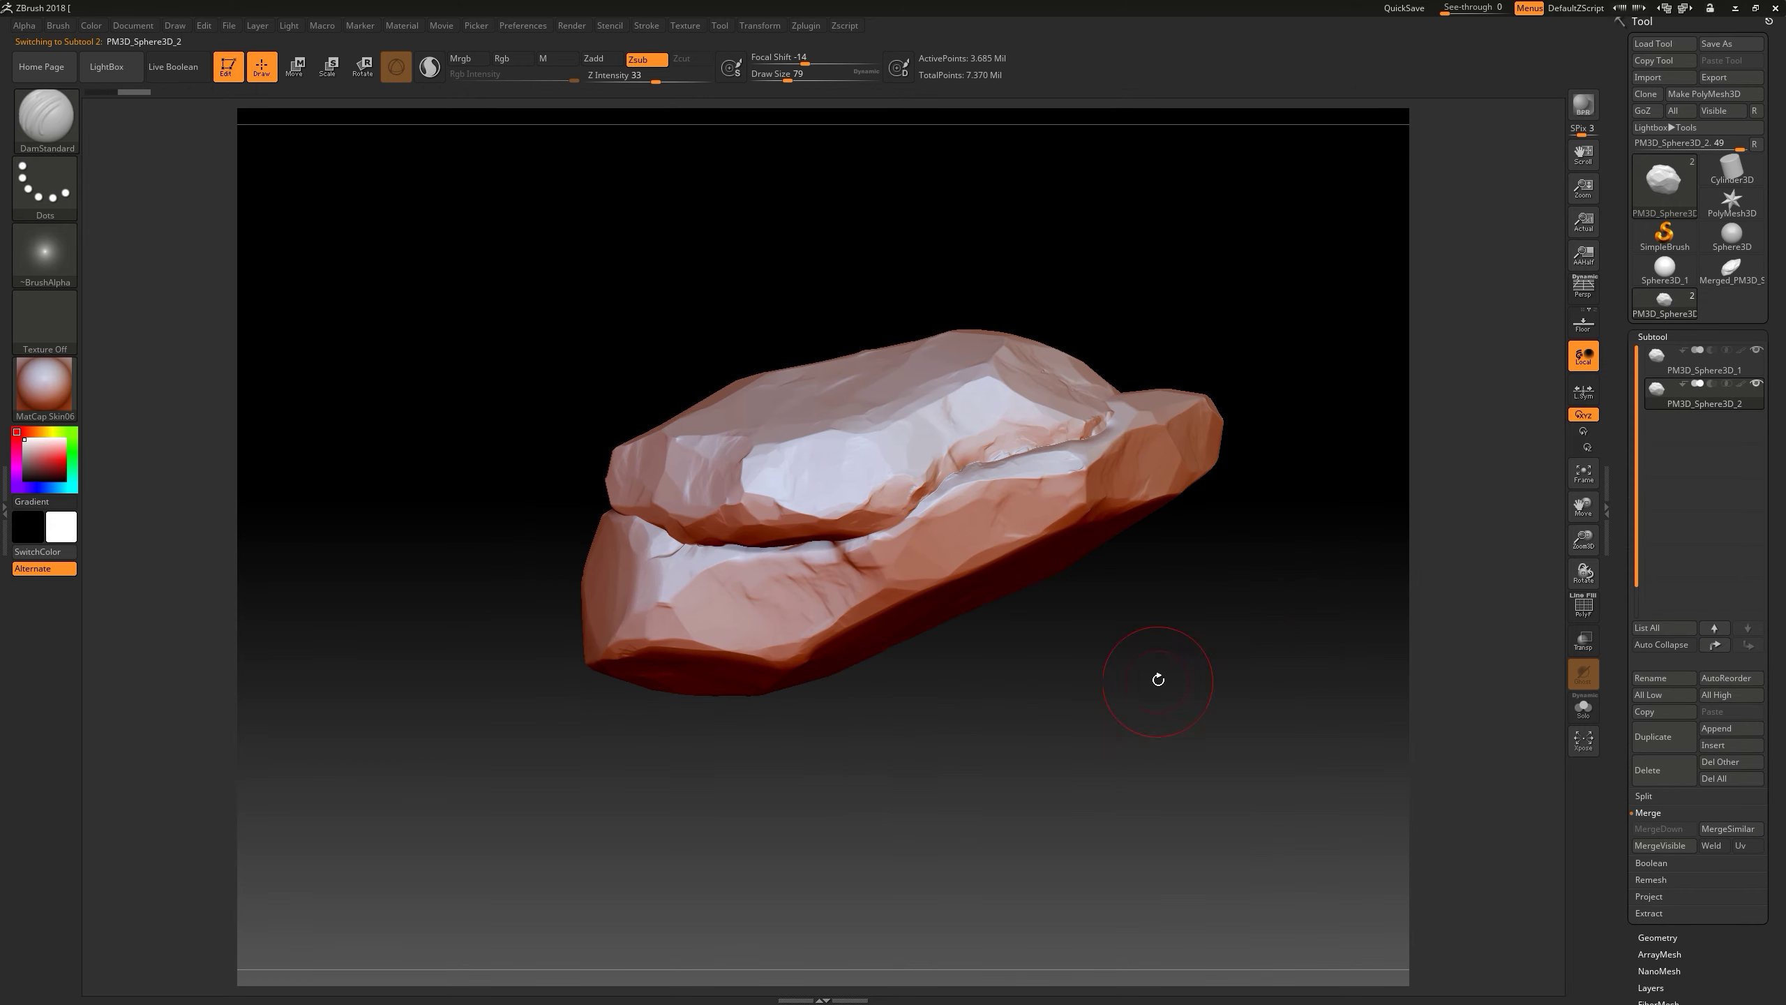
- Orbit around the two rock copies to check how the second leans against the first
left_click_drag(1158, 679, 956, 623)
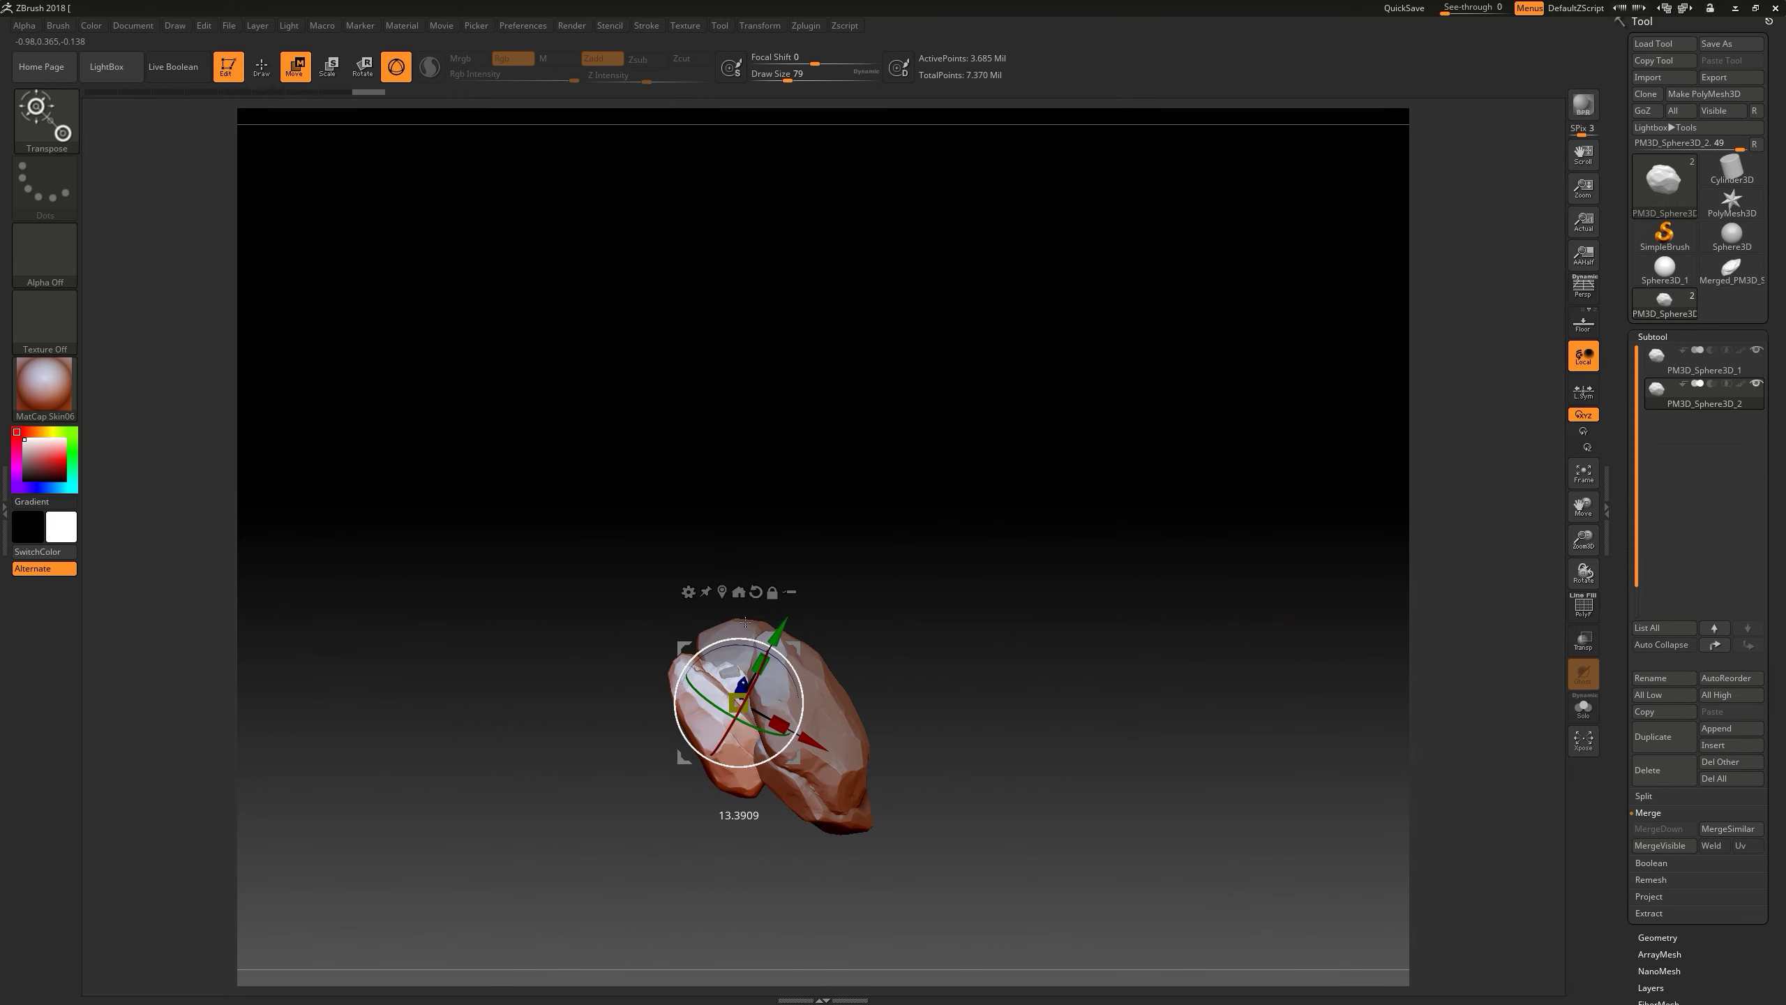
left_click_drag(755, 603, 736, 725)
mouse_move(840, 629)
left_mouse_down()
mouse_move(730, 685)
mouse_move(805, 771)
left_mouse_up()
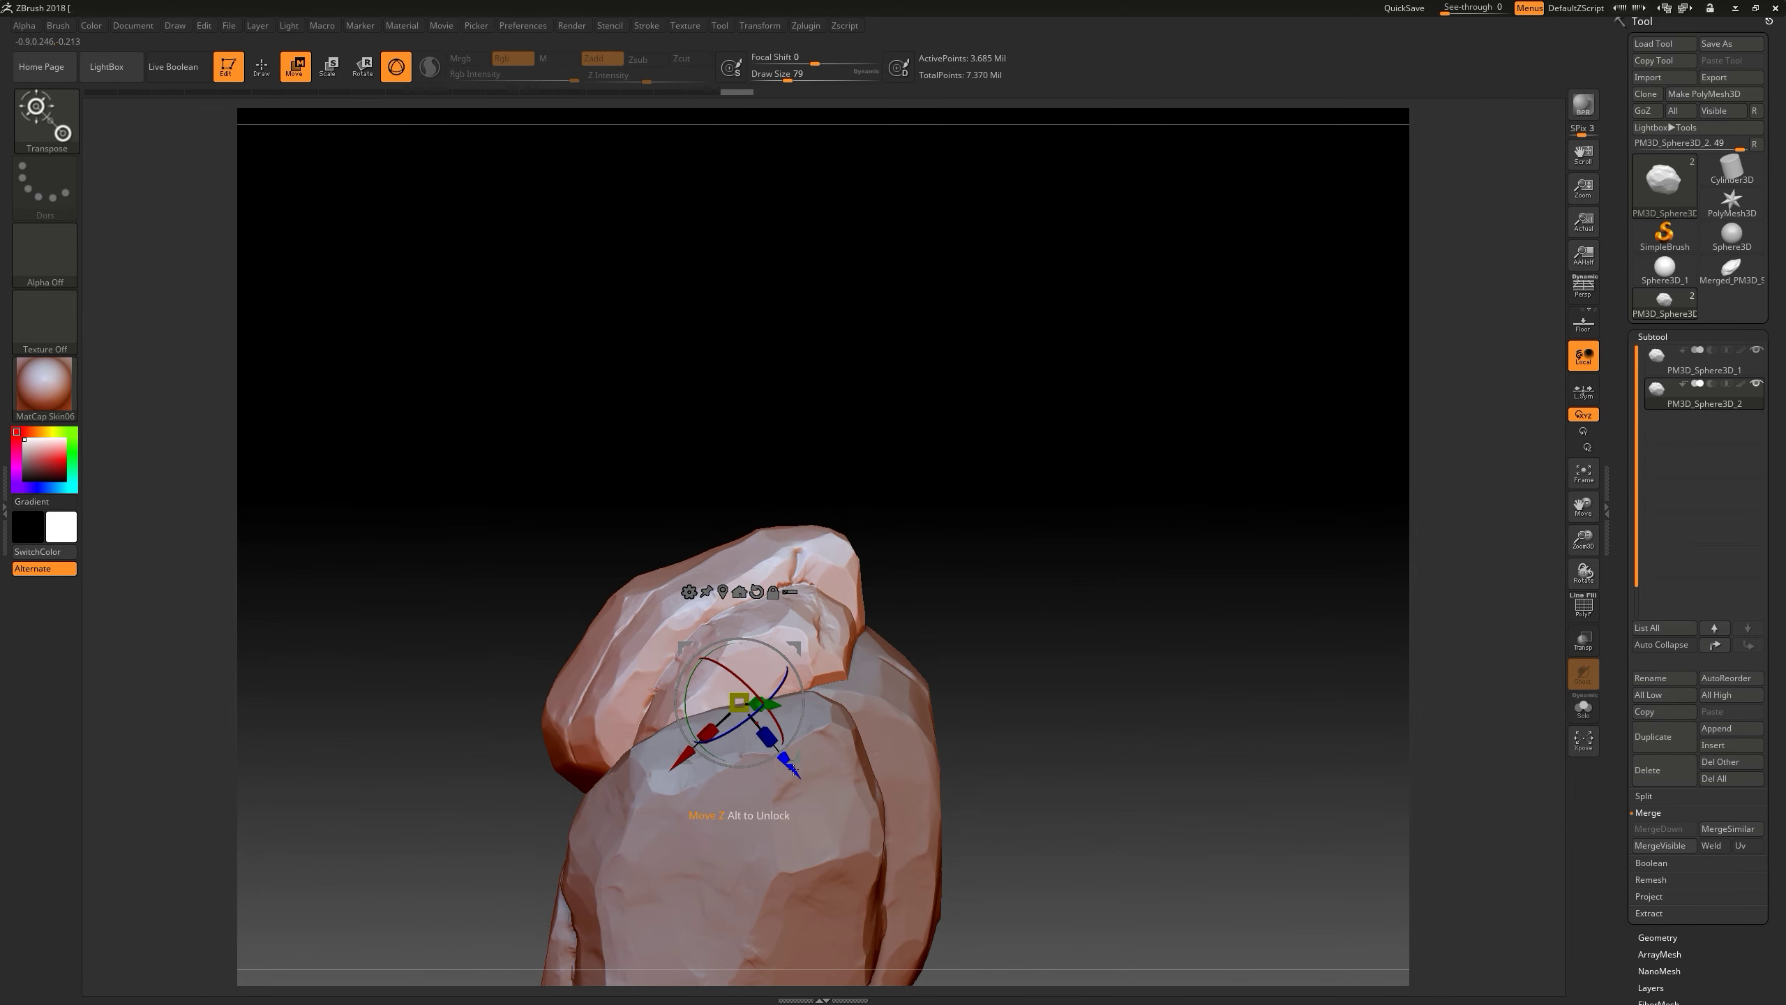
mouse_move(1006, 576)
left_mouse_down()
mouse_move(780, 646)
mouse_move(989, 582)
mouse_move(1152, 483)
mouse_move(815, 508)
left_mouse_up()
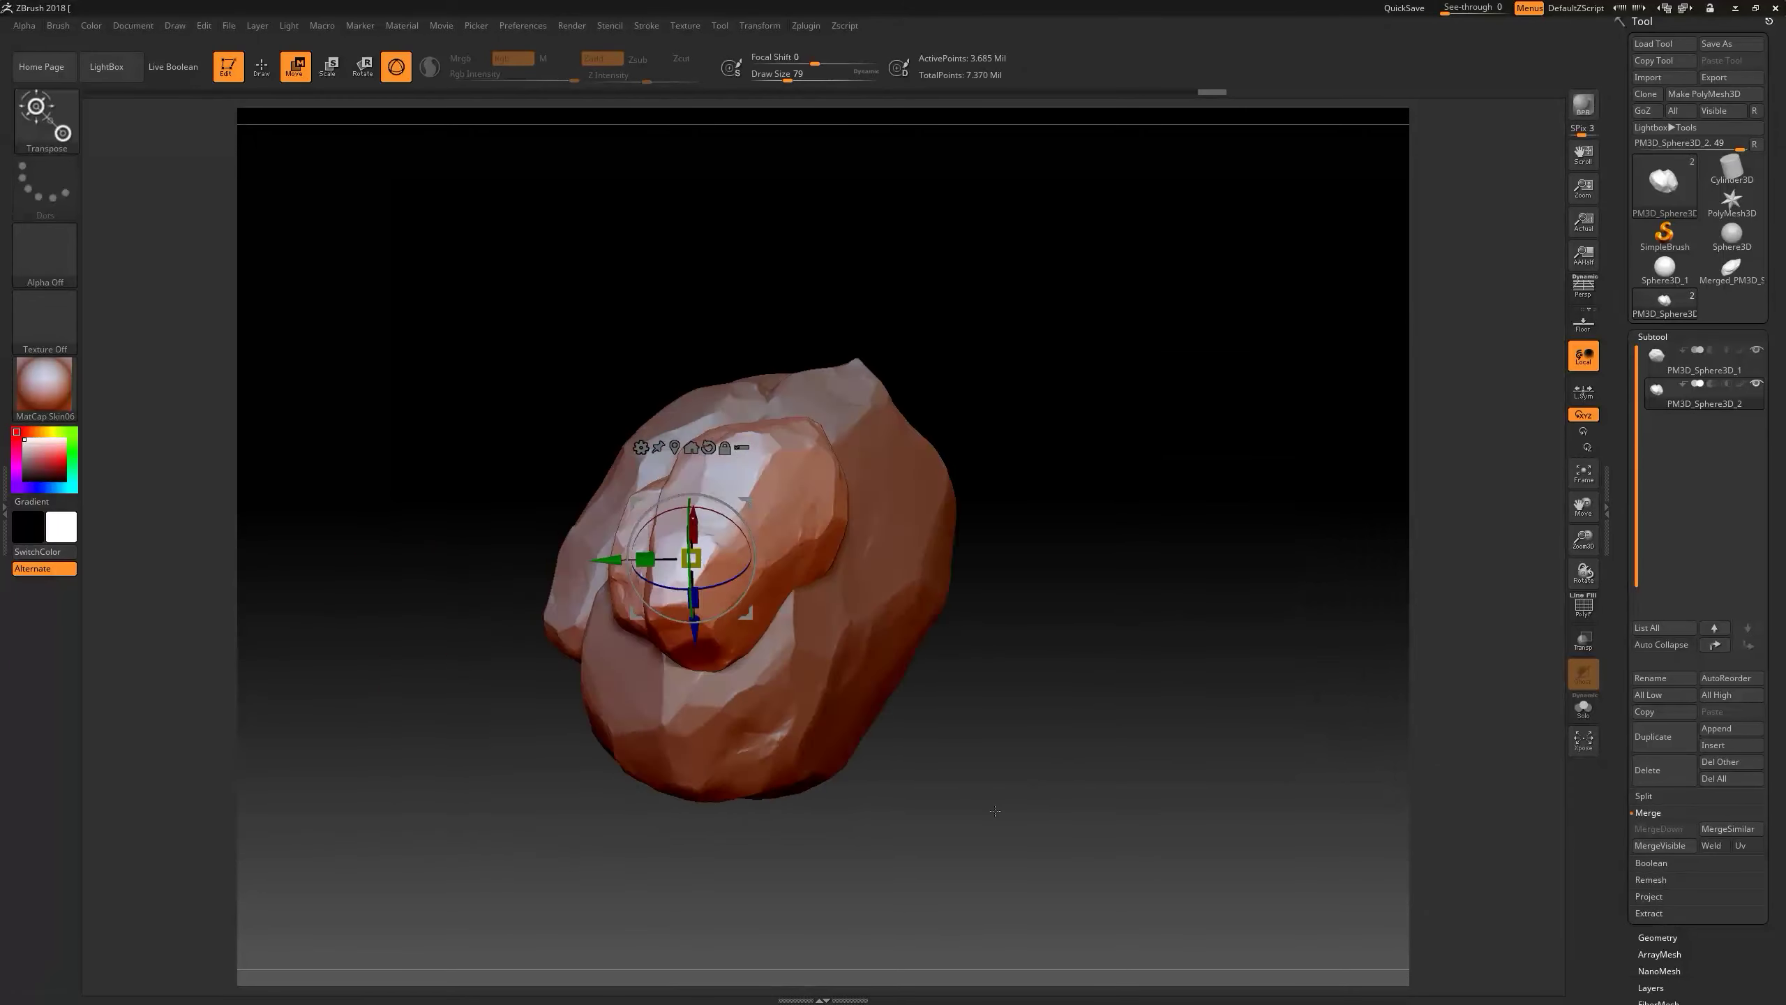
mouse_move(1172, 387)
left_mouse_down()
mouse_move(1068, 590)
mouse_move(1136, 426)
mouse_move(1256, 450)
mouse_move(774, 450)
left_mouse_up()
- Merge the two rock subtools down into one mesh and DynaMesh it
left_click(1703, 362)
left_click(1659, 828)
left_click(1651, 336)
left_click(1657, 353)
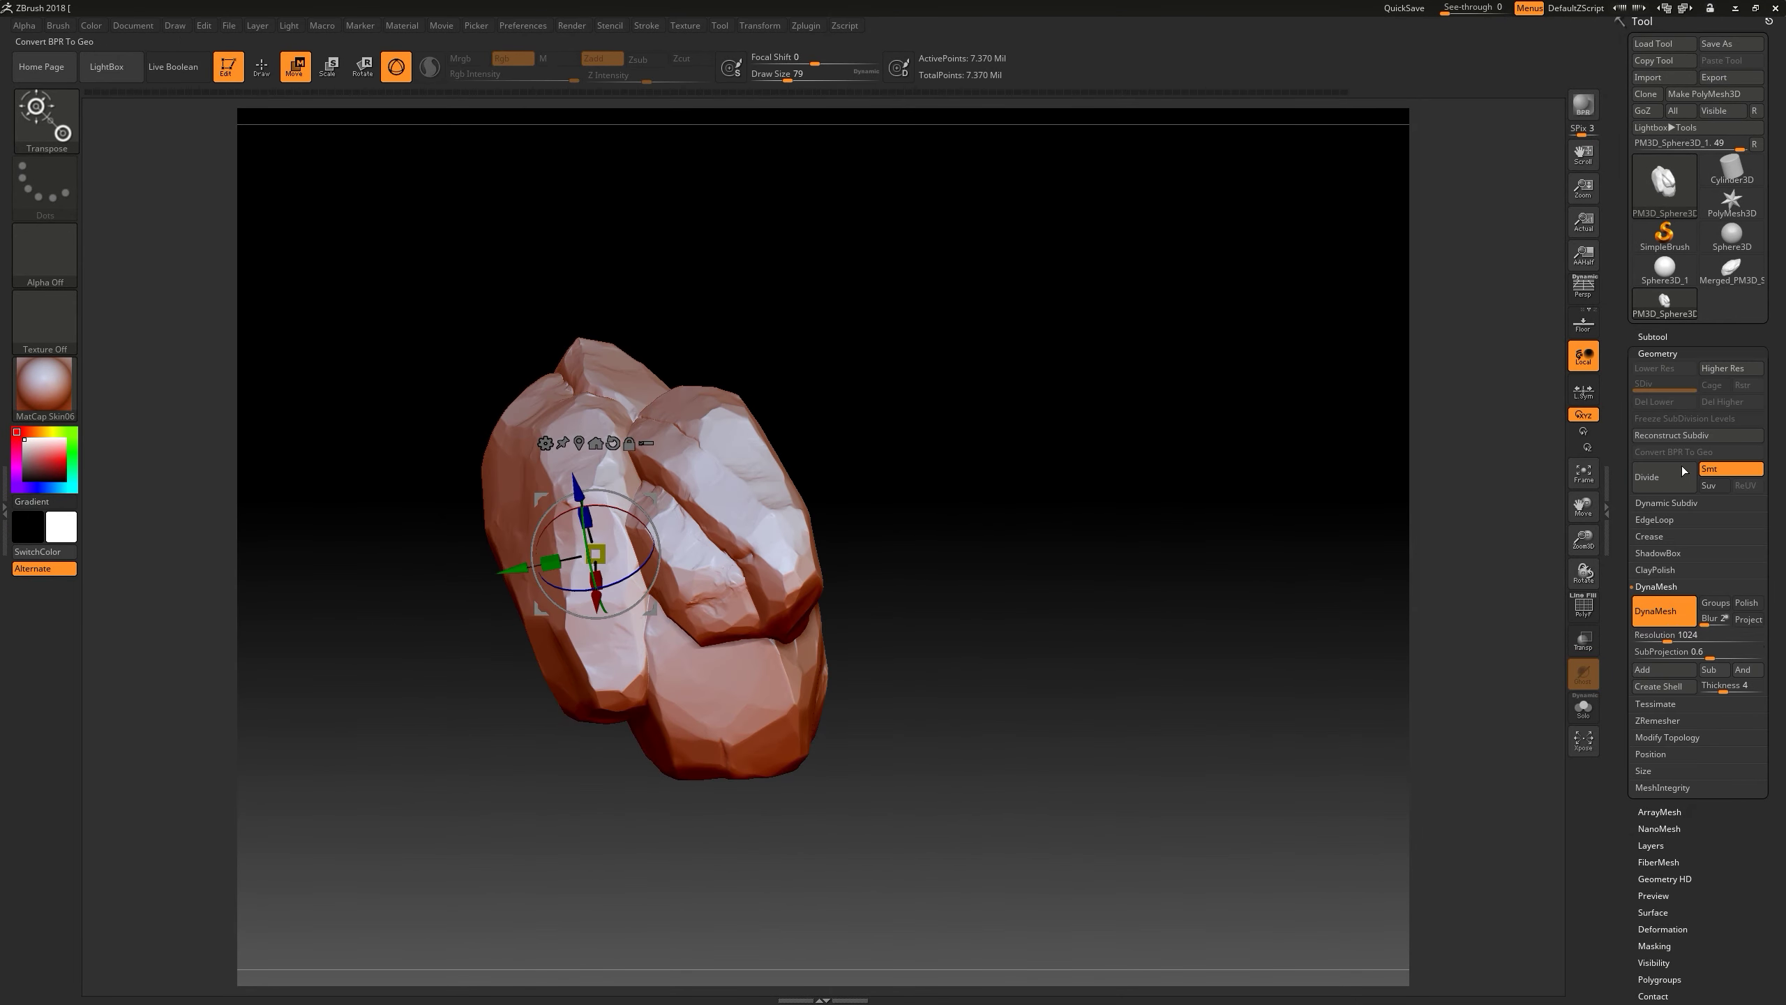
- Select the ClayBuildup brush from the brush palette and turn the rock
key("q")
key("b")
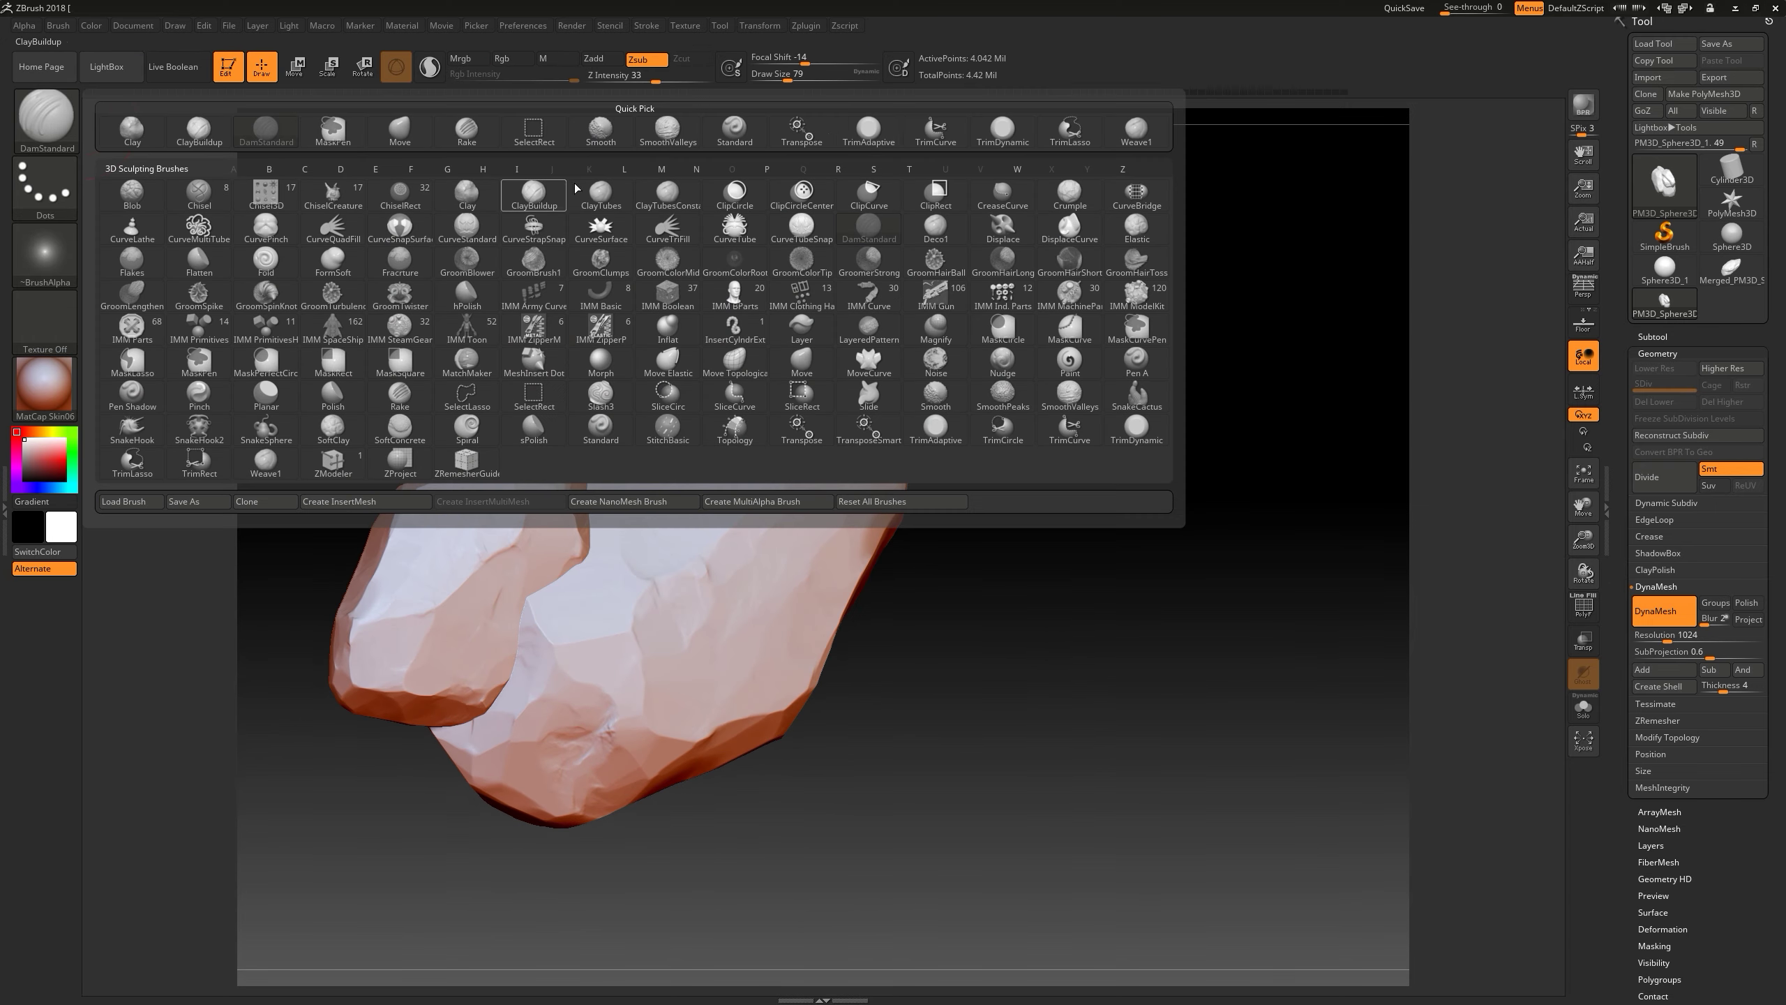
left_click(200, 135)
mouse_move(589, 487)
right_mouse_down()
mouse_move(566, 456)
mouse_move(703, 492)
mouse_move(670, 578)
right_mouse_up()
- Switch to TrimDynamic, frame the rock, and start a slicing cut across it
key("b")
key("t")
key("d")
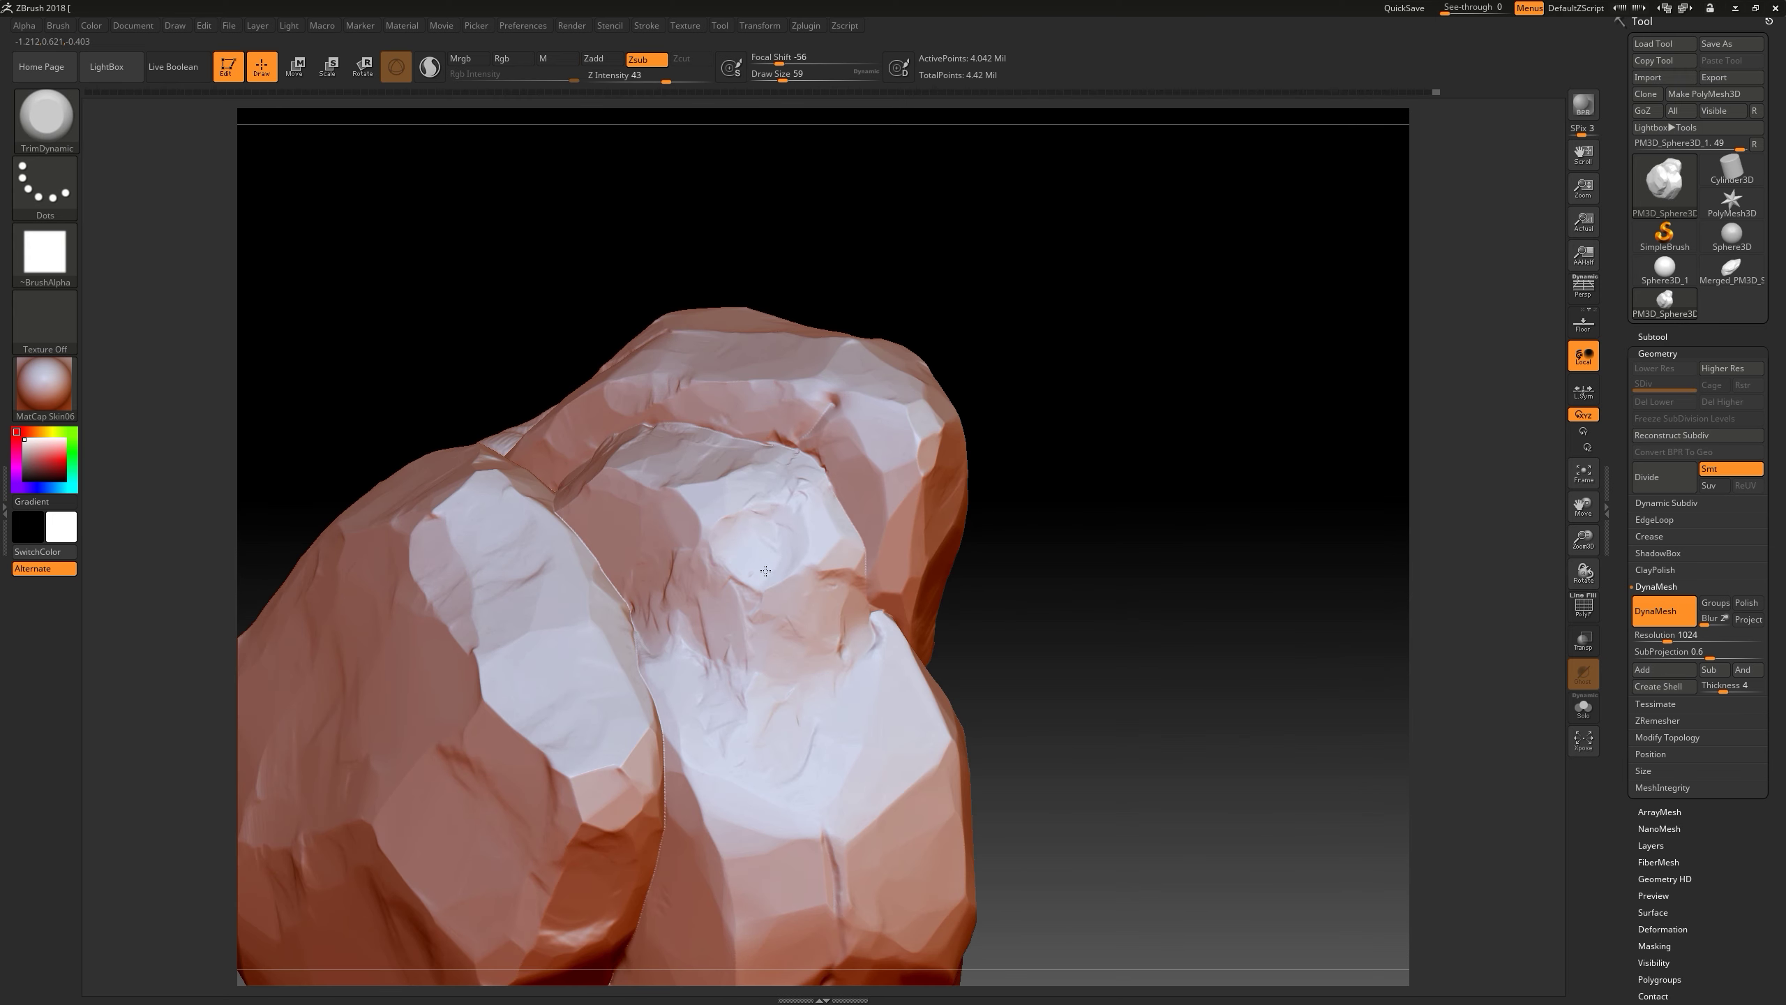
key("f")
mouse_move(736, 577)
right_mouse_down()
mouse_move(863, 565)
mouse_move(1005, 451)
right_mouse_up()
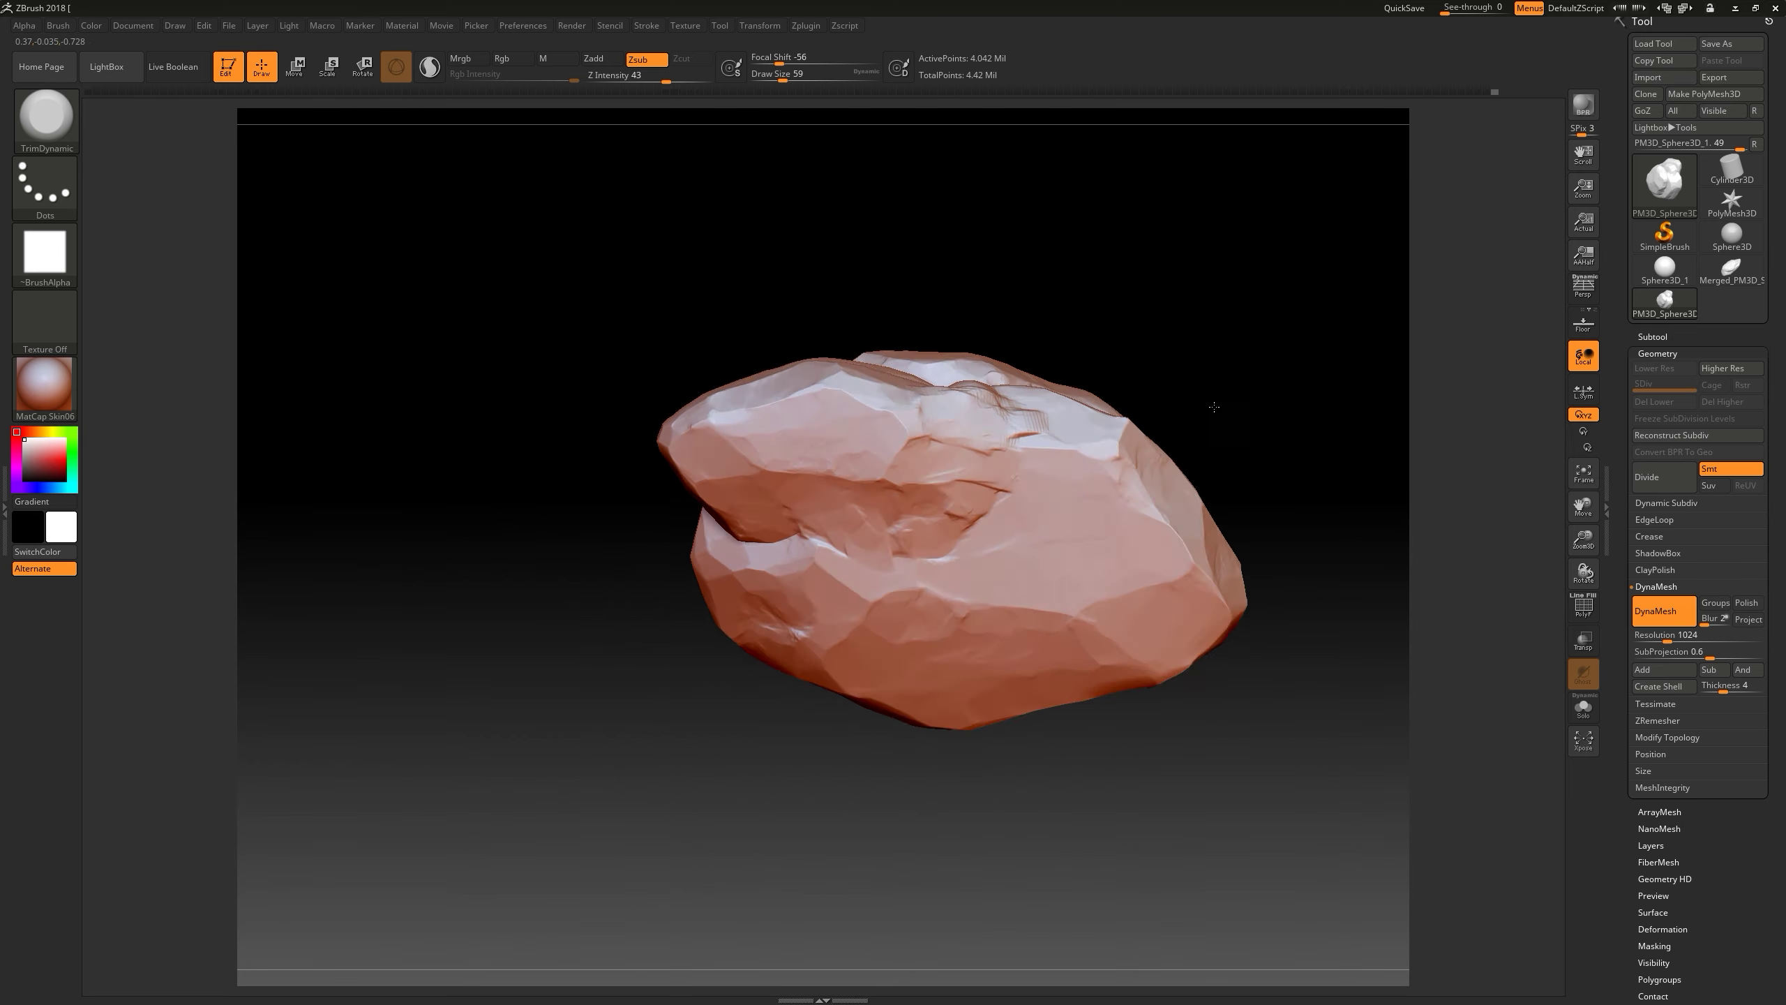
mouse_move(961, 436)
right_mouse_down()
mouse_move(1279, 496)
mouse_move(1132, 439)
mouse_move(976, 518)
mouse_move(1059, 450)
mouse_move(1172, 511)
mouse_move(1096, 464)
mouse_move(916, 424)
mouse_move(1118, 657)
mouse_move(1020, 598)
mouse_move(924, 233)
right_mouse_up()
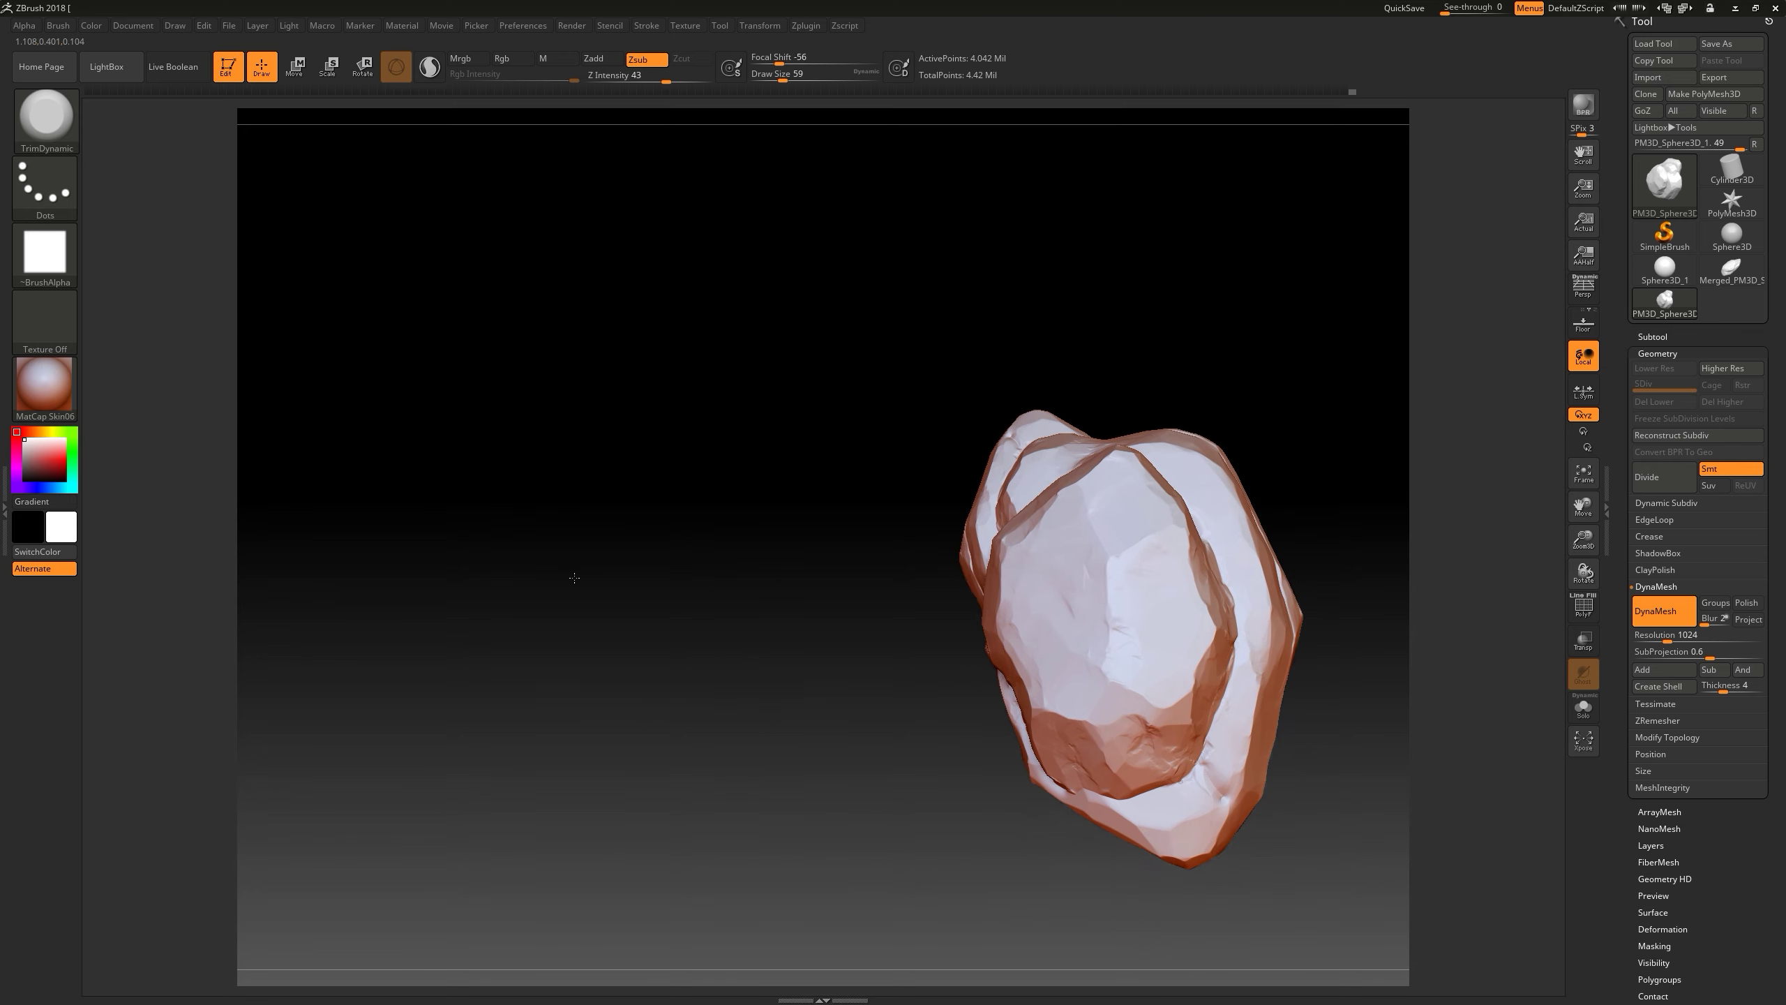
left_click_drag(924, 232, 757, 616, "ctrl+shift")
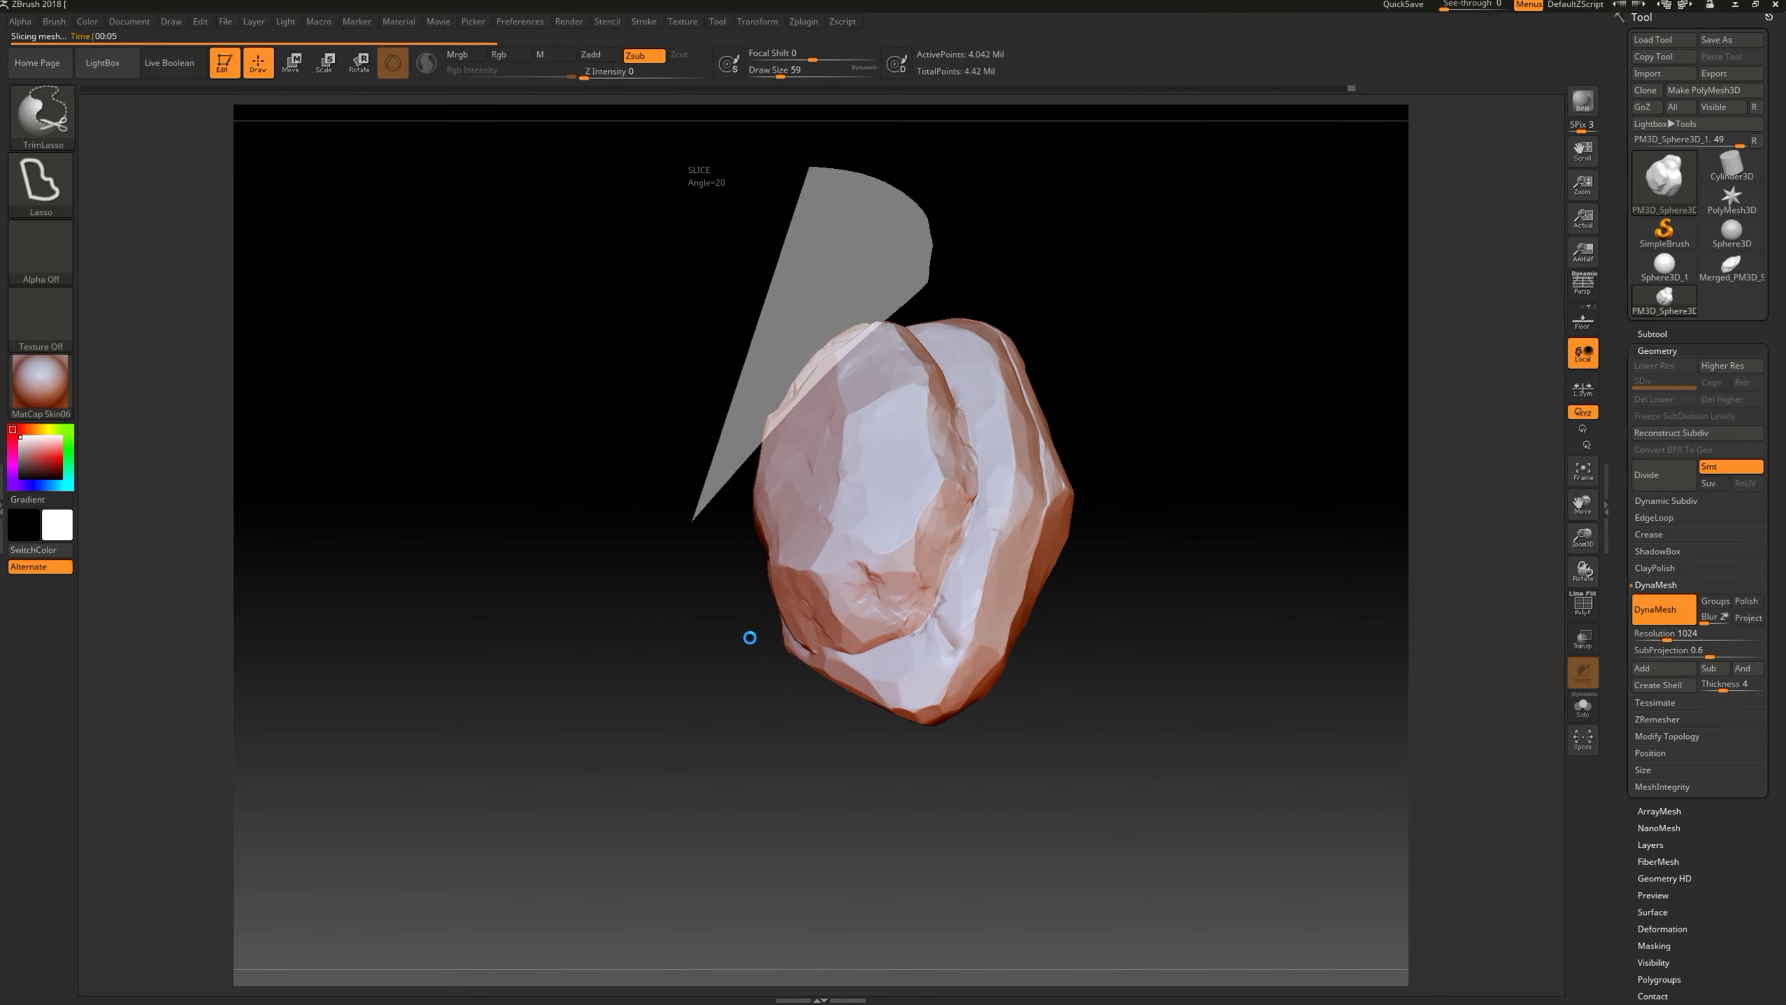
- Slice flat faces off the rock with trim strokes, turning it to check the cuts
mouse_move(665, 530)
right_mouse_down()
mouse_move(717, 570)
mouse_move(602, 615)
mouse_move(785, 351)
right_mouse_up()
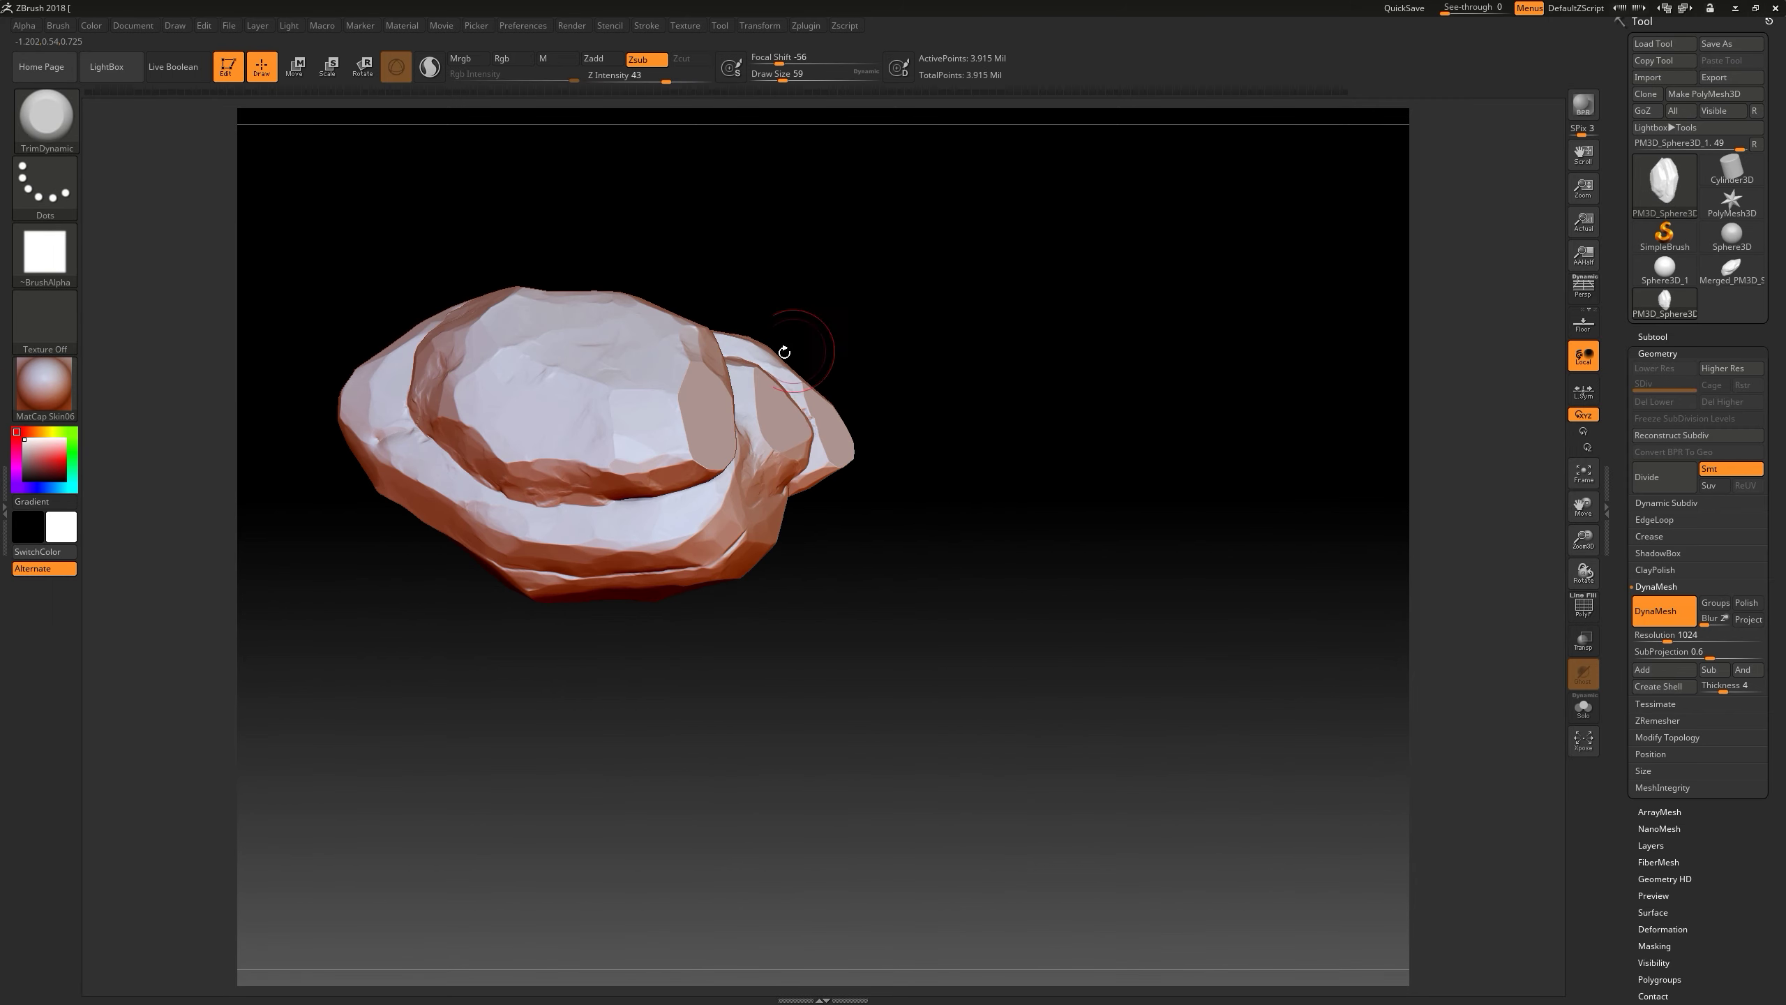
left_click_drag(520, 261, 836, 376, "ctrl+shift")
mouse_move(1085, 594)
right_mouse_down()
mouse_move(773, 492)
mouse_move(878, 342)
right_mouse_up()
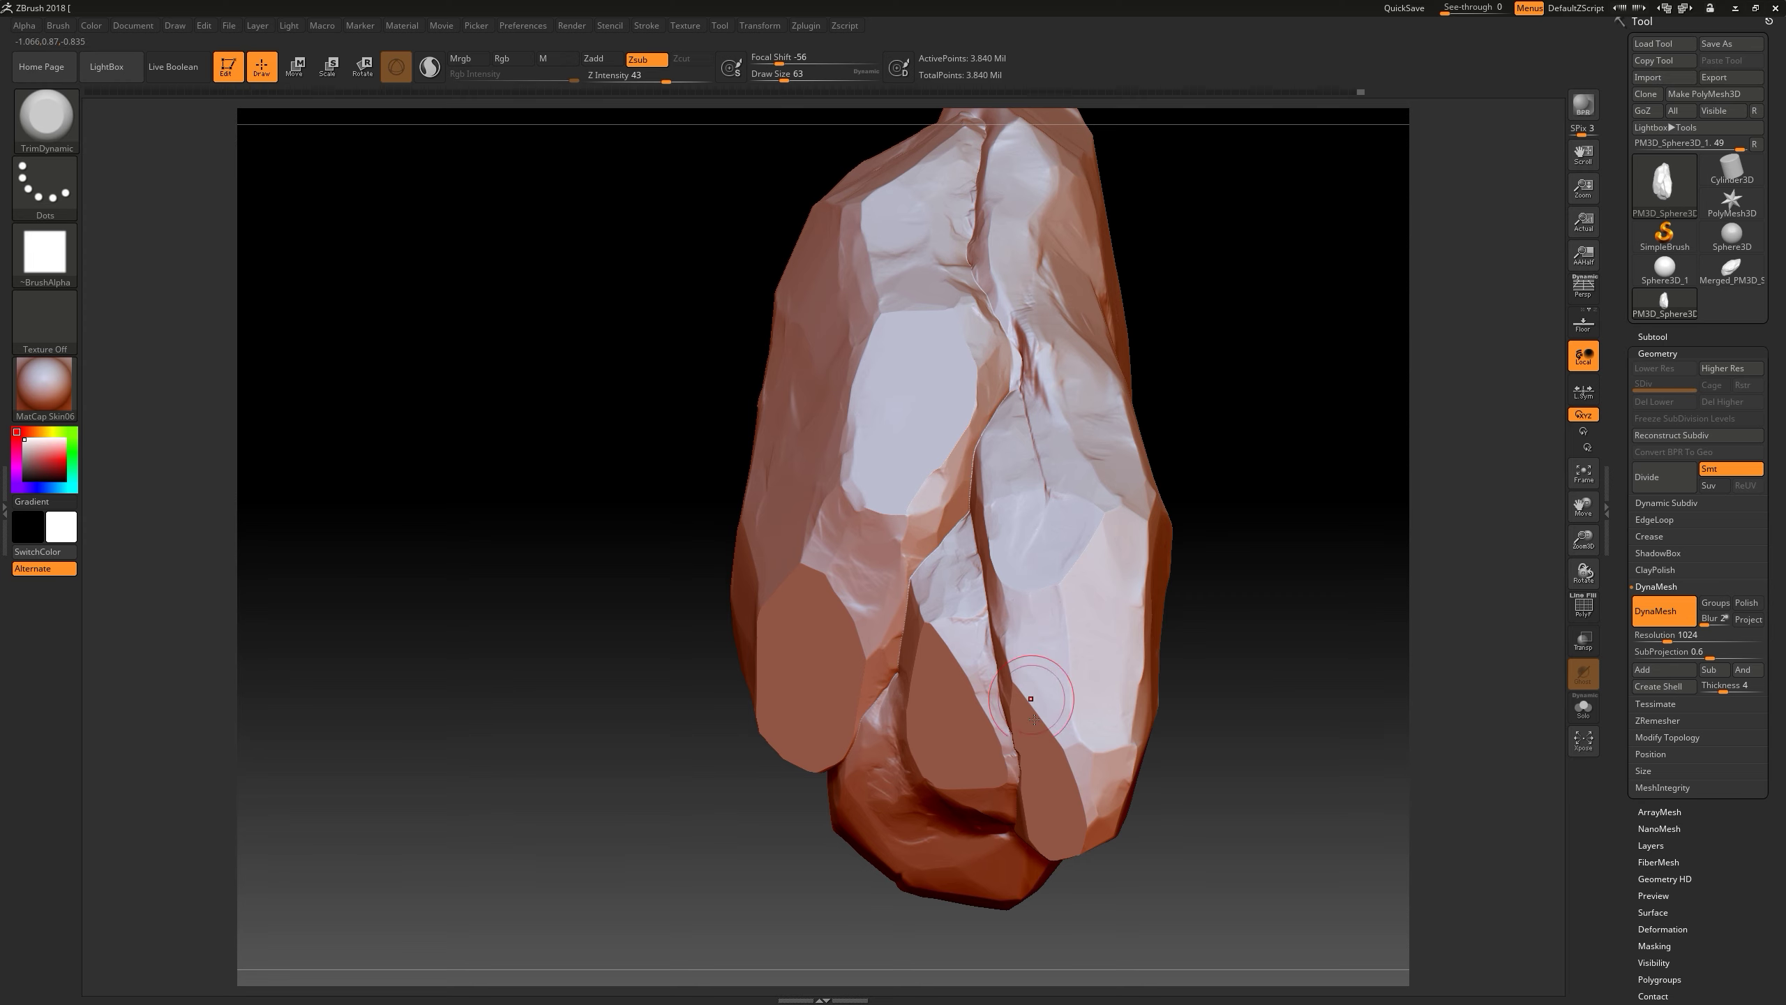
right_click_drag(1032, 697, 902, 635)
right_click_drag(852, 703, 808, 649)
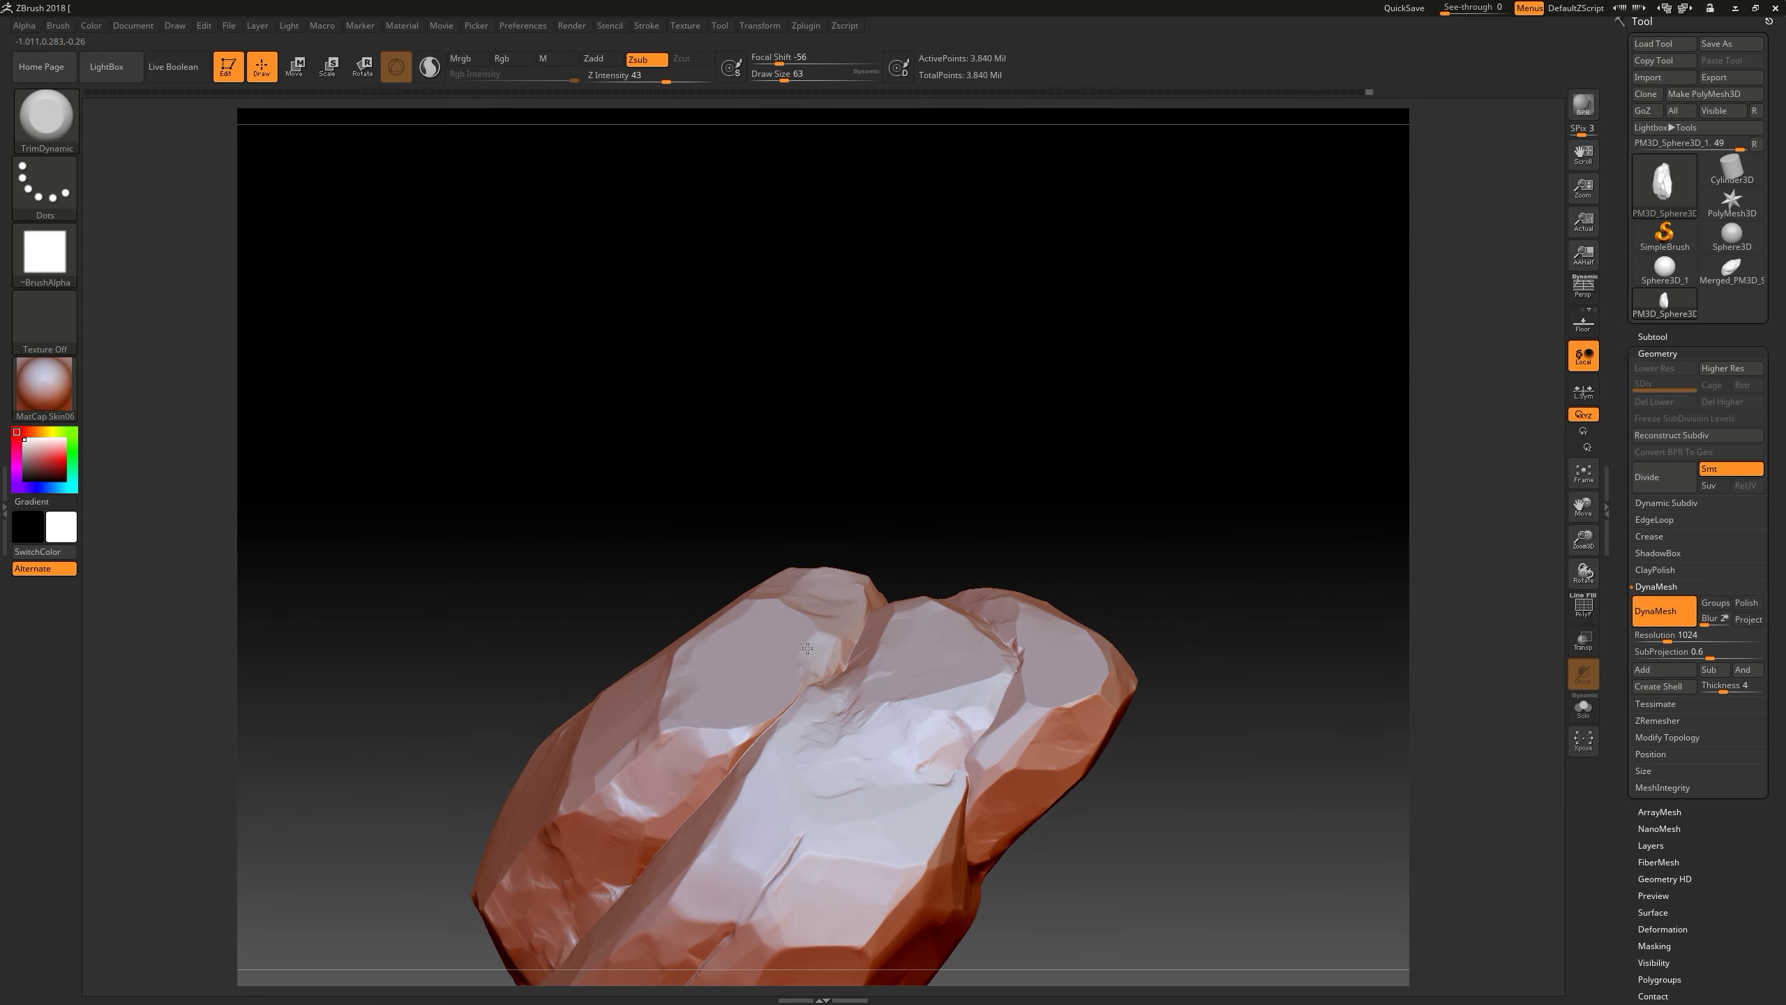
right_click_drag(705, 685, 889, 383)
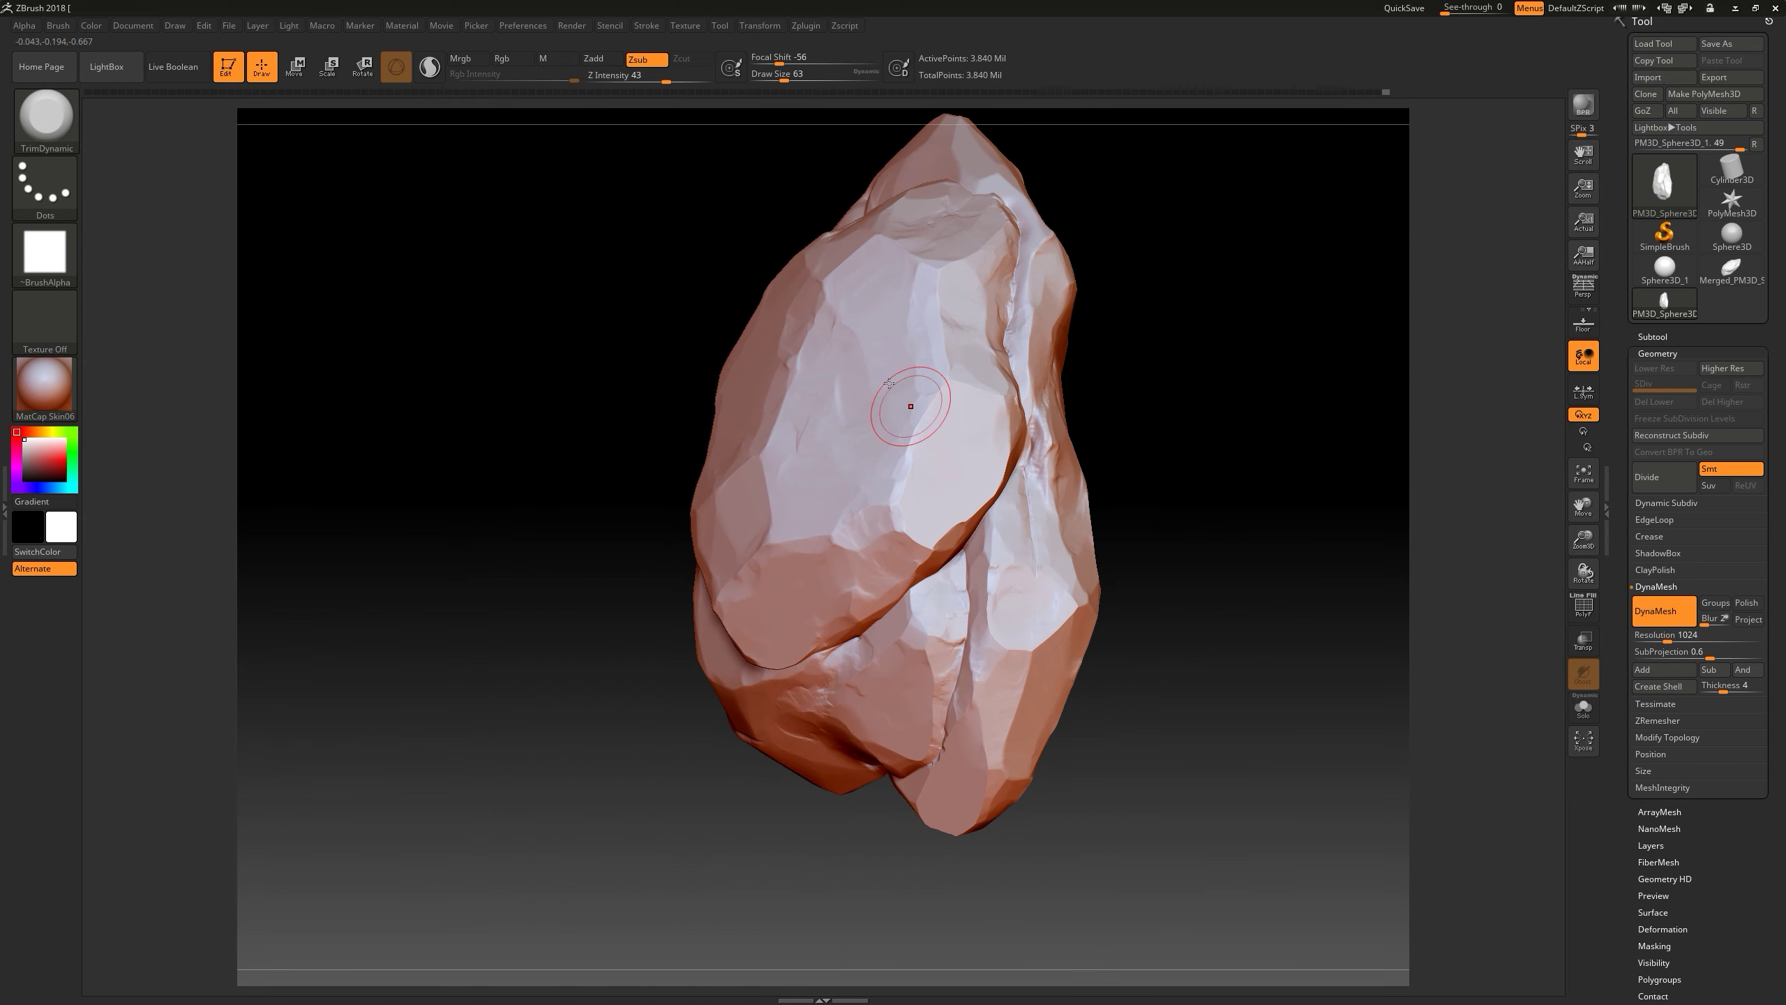
right_click_drag(980, 457, 957, 668)
- Switch back to TrimDynamic, stand the rock upright, and load a curve trim brush
key("b")
key("t")
key("d")
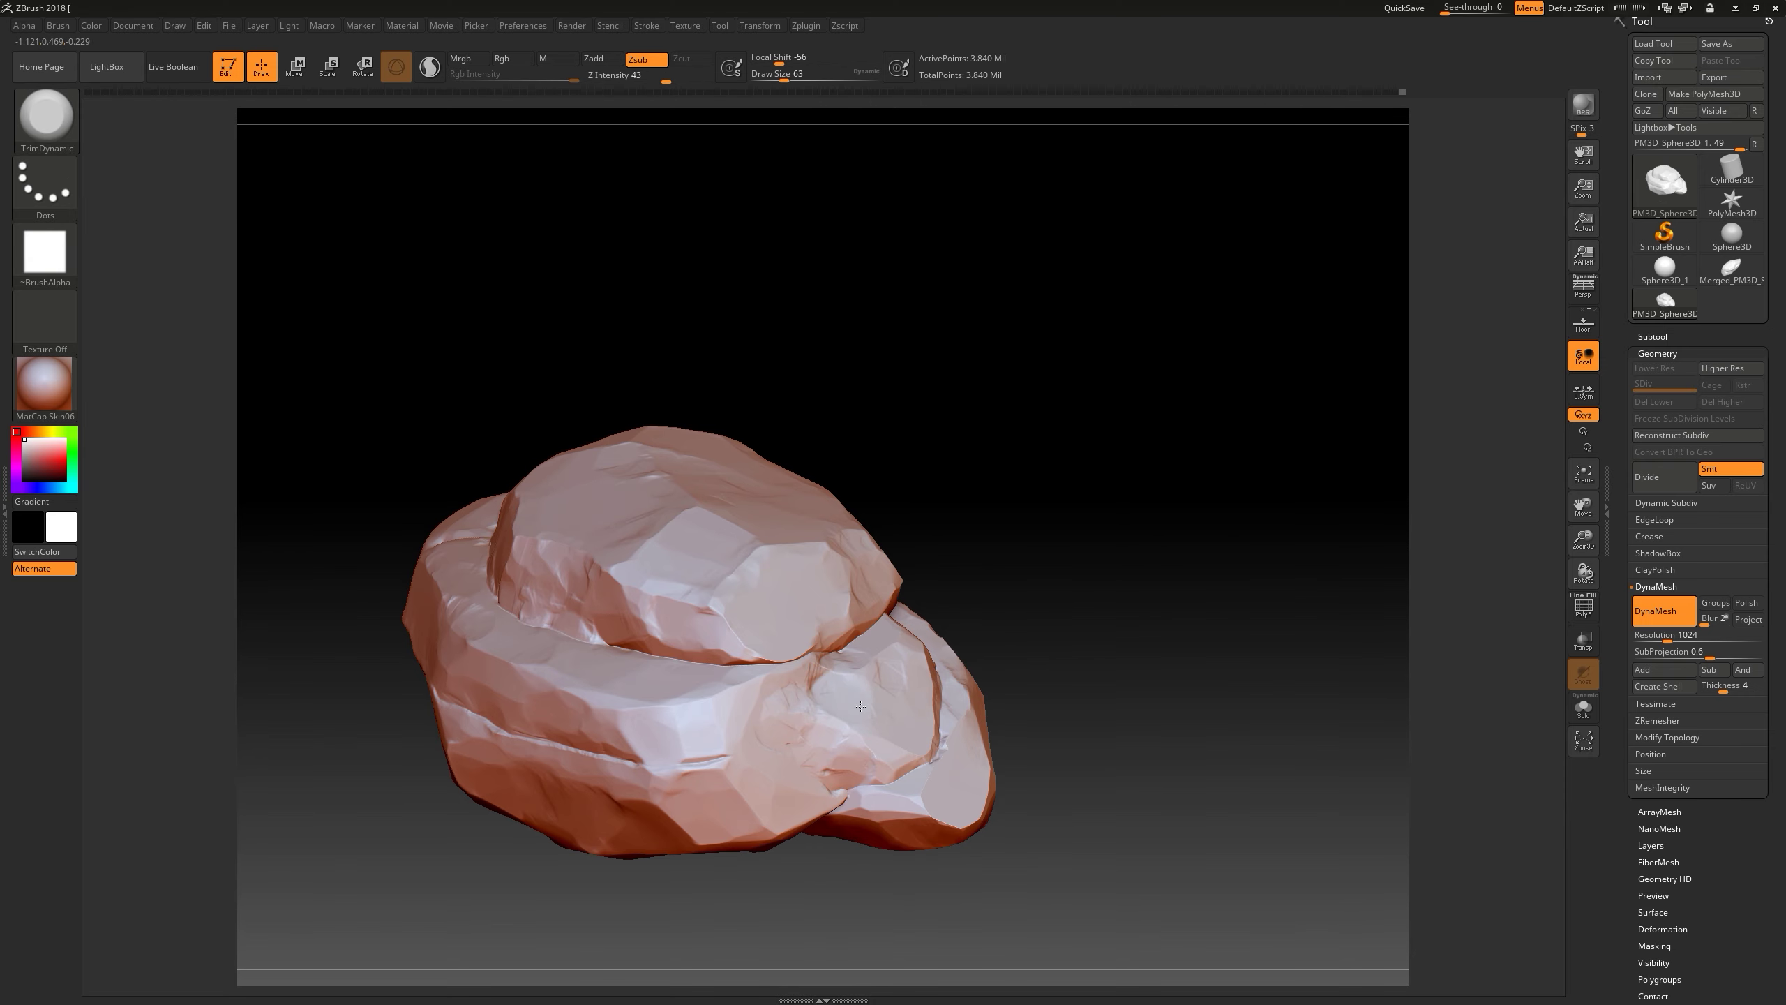
right_click_drag(952, 820, 1162, 595)
right_click_drag(1131, 733, 984, 563)
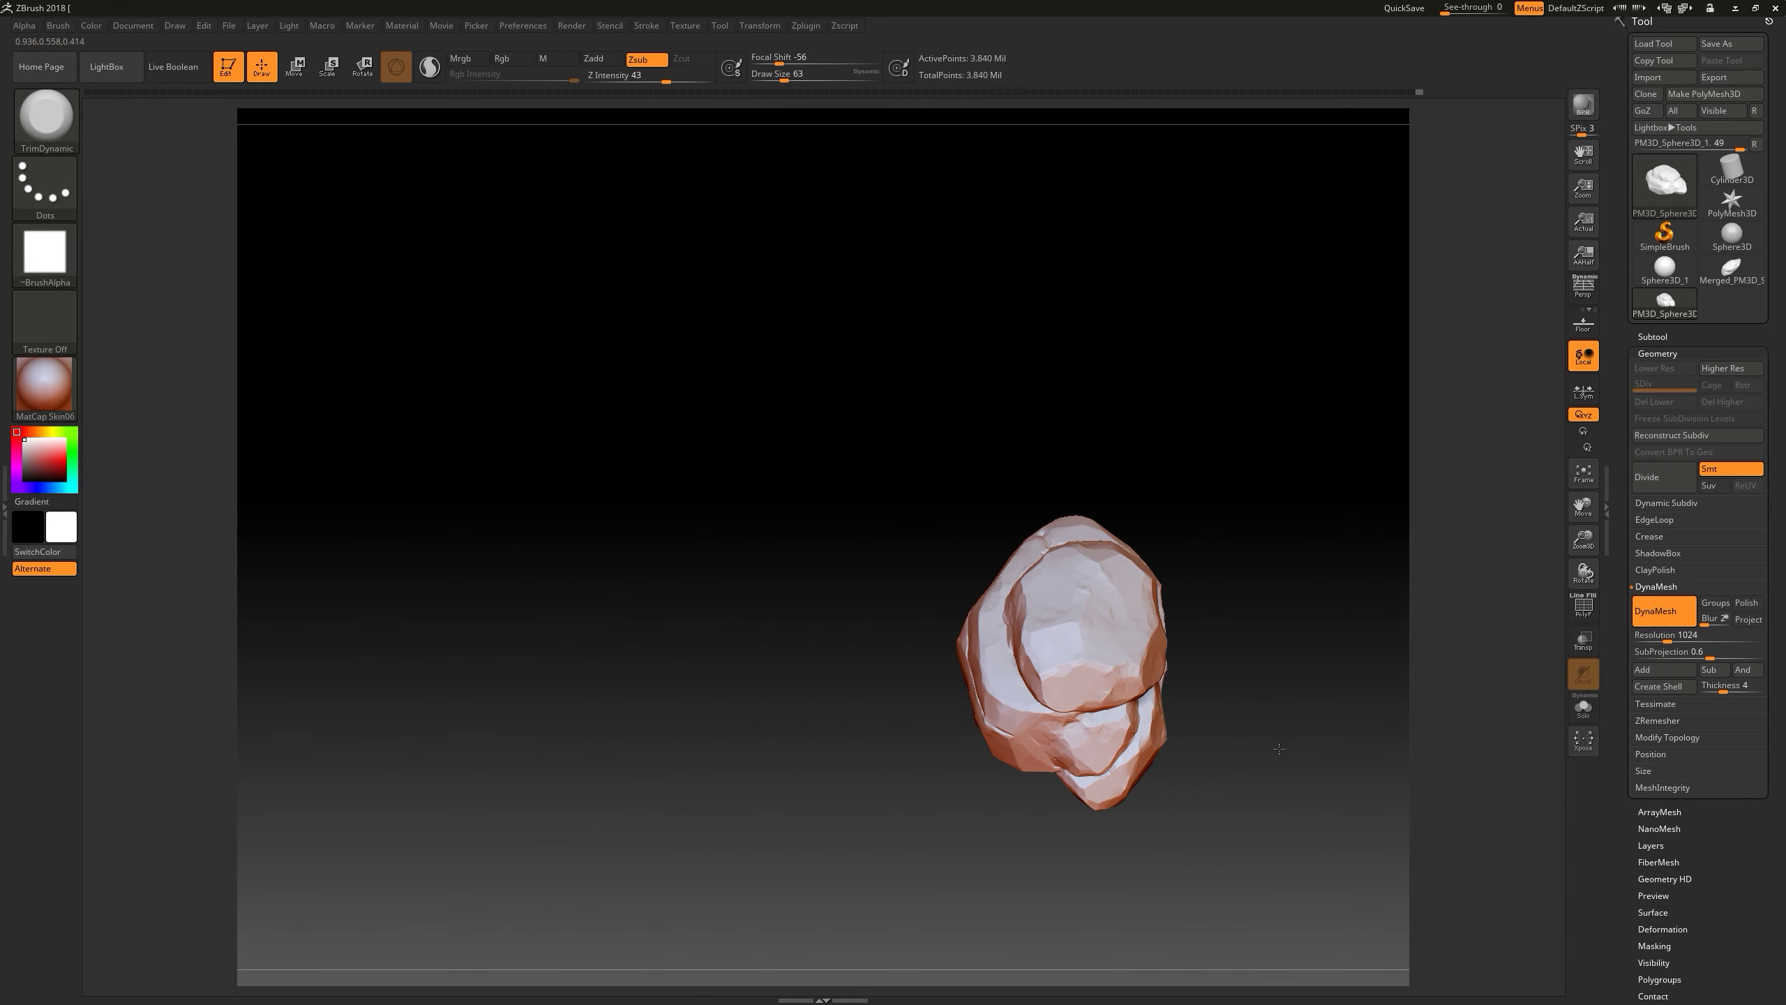
left_click(46, 116, "ctrl+shift")
- Slice a flat face off the rock's left side with TrimCurve, then view its tall profile
left_click_drag(1140, 813, 1140, 526)
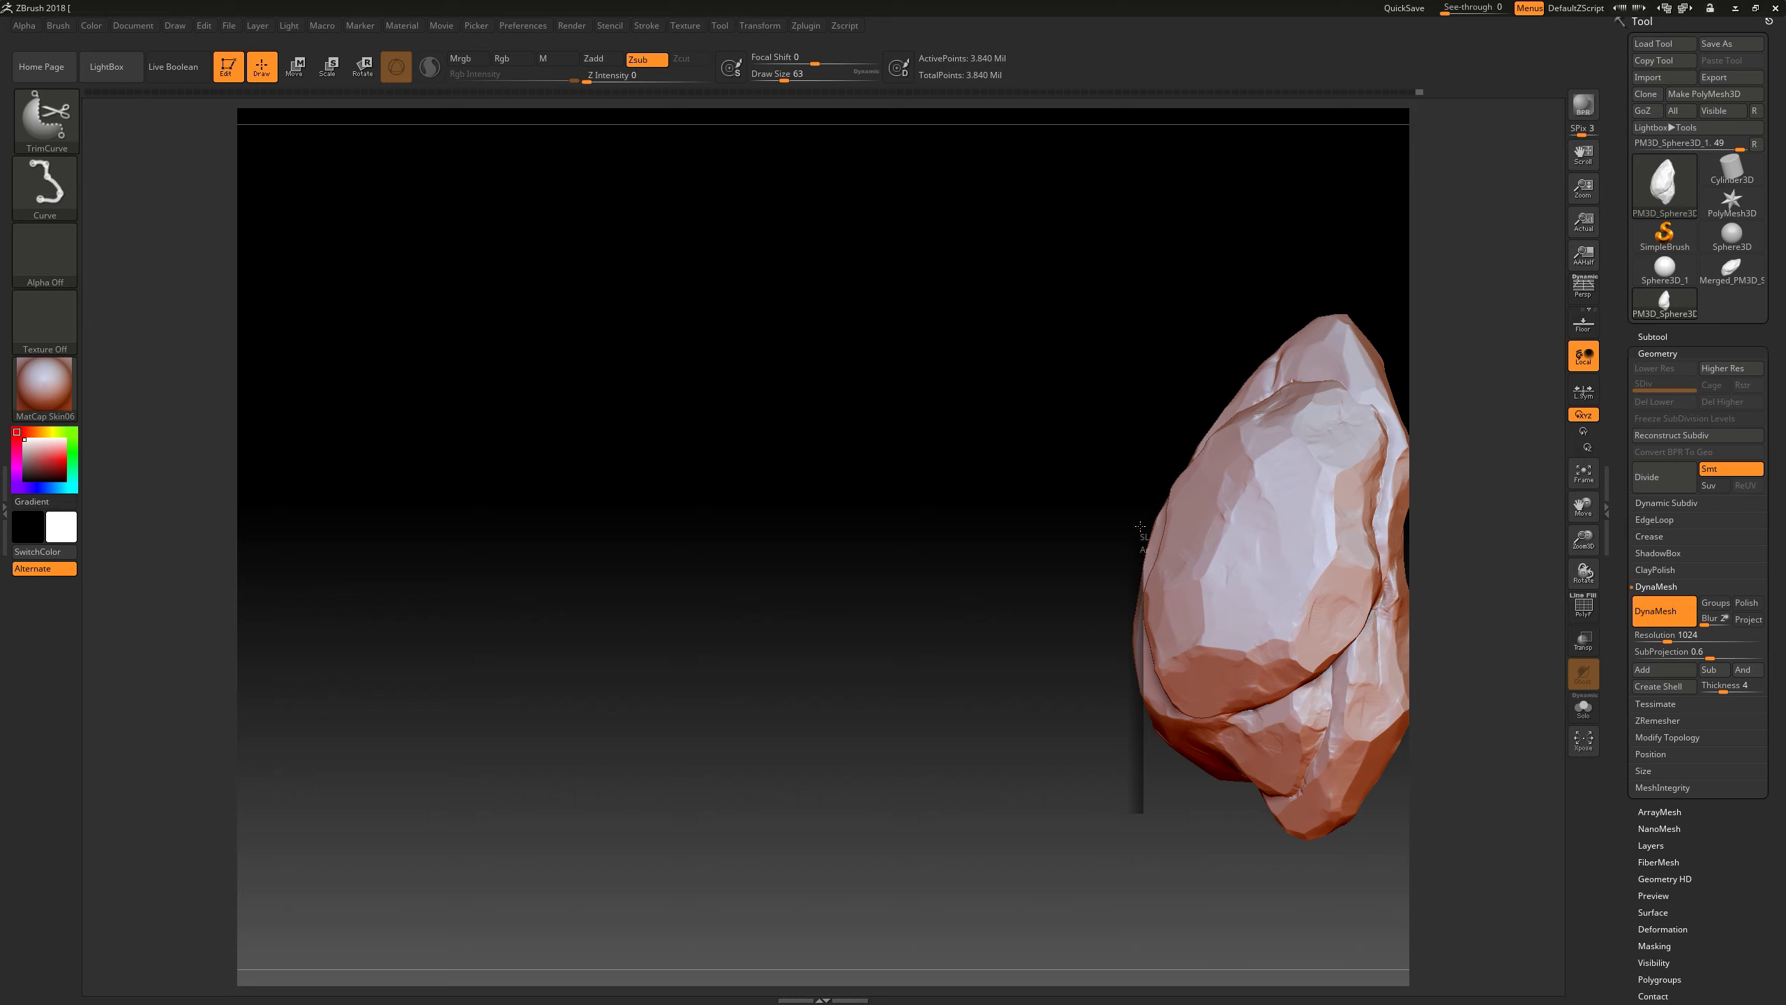
mouse_move(1075, 831)
right_mouse_down()
mouse_move(845, 705)
mouse_move(710, 682)
right_mouse_up()
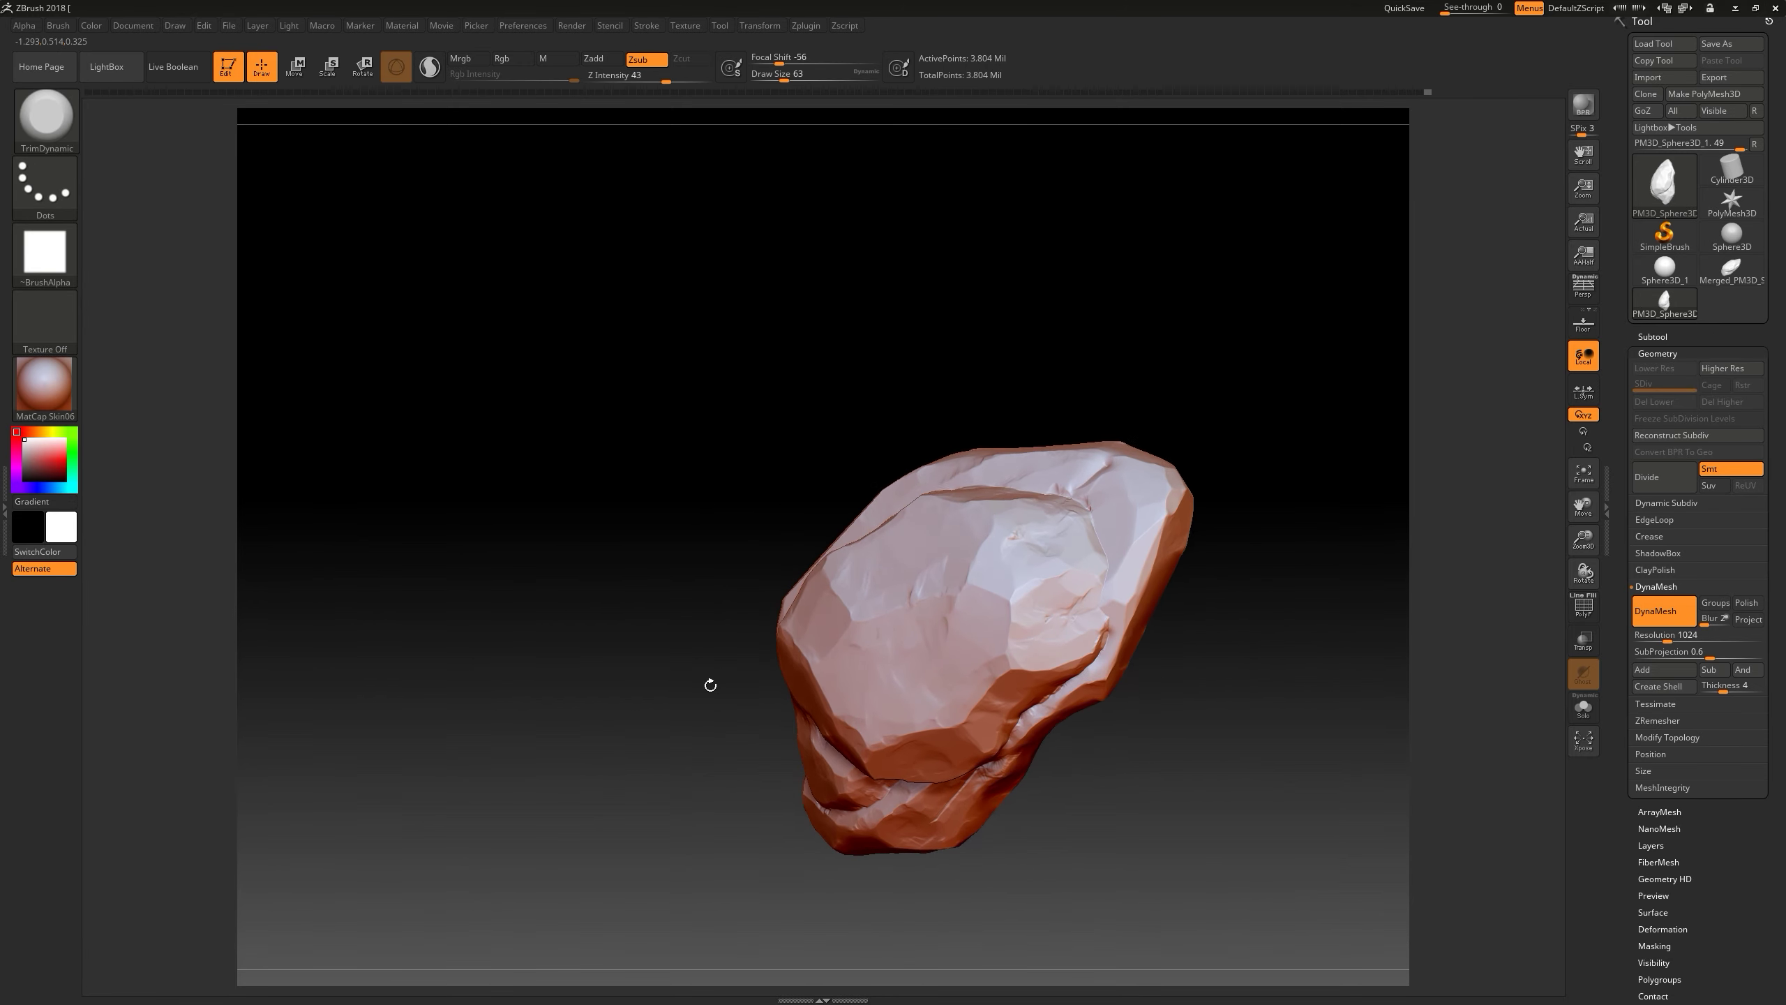
left_click_drag(743, 736, 819, 520, "ctrl+shift")
right_click_drag(819, 521, 896, 571, "alt")
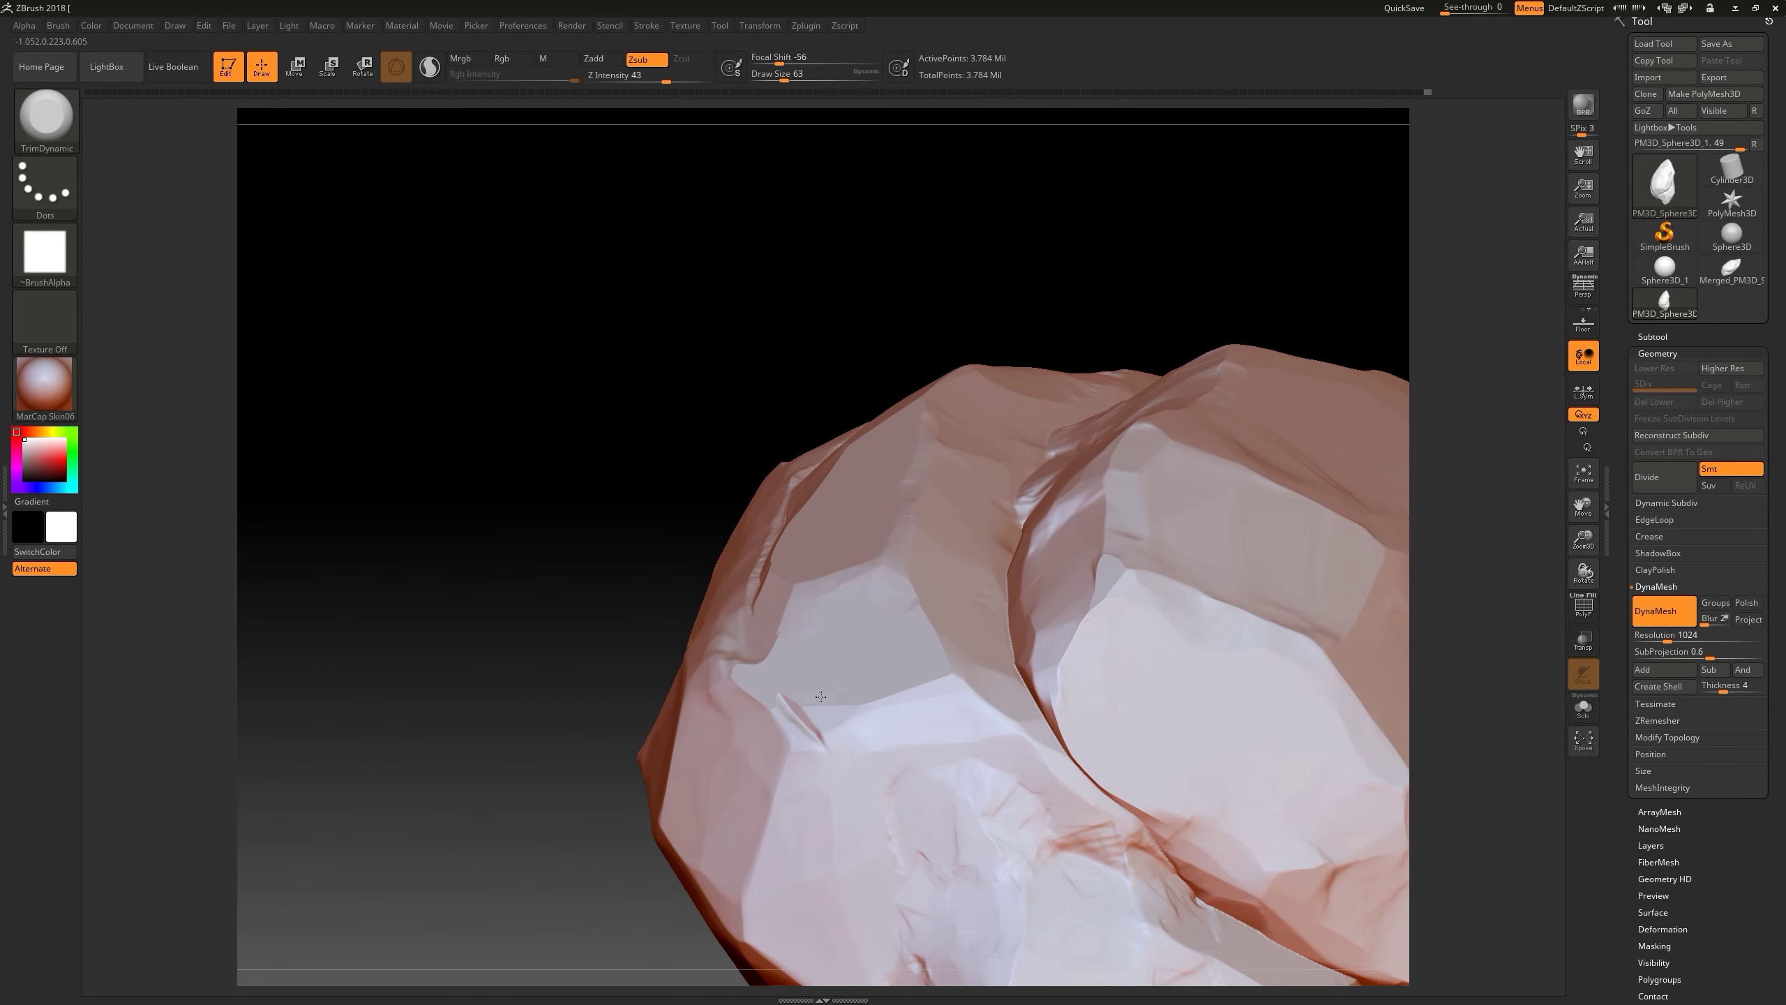
right_click_drag(811, 683, 772, 593)
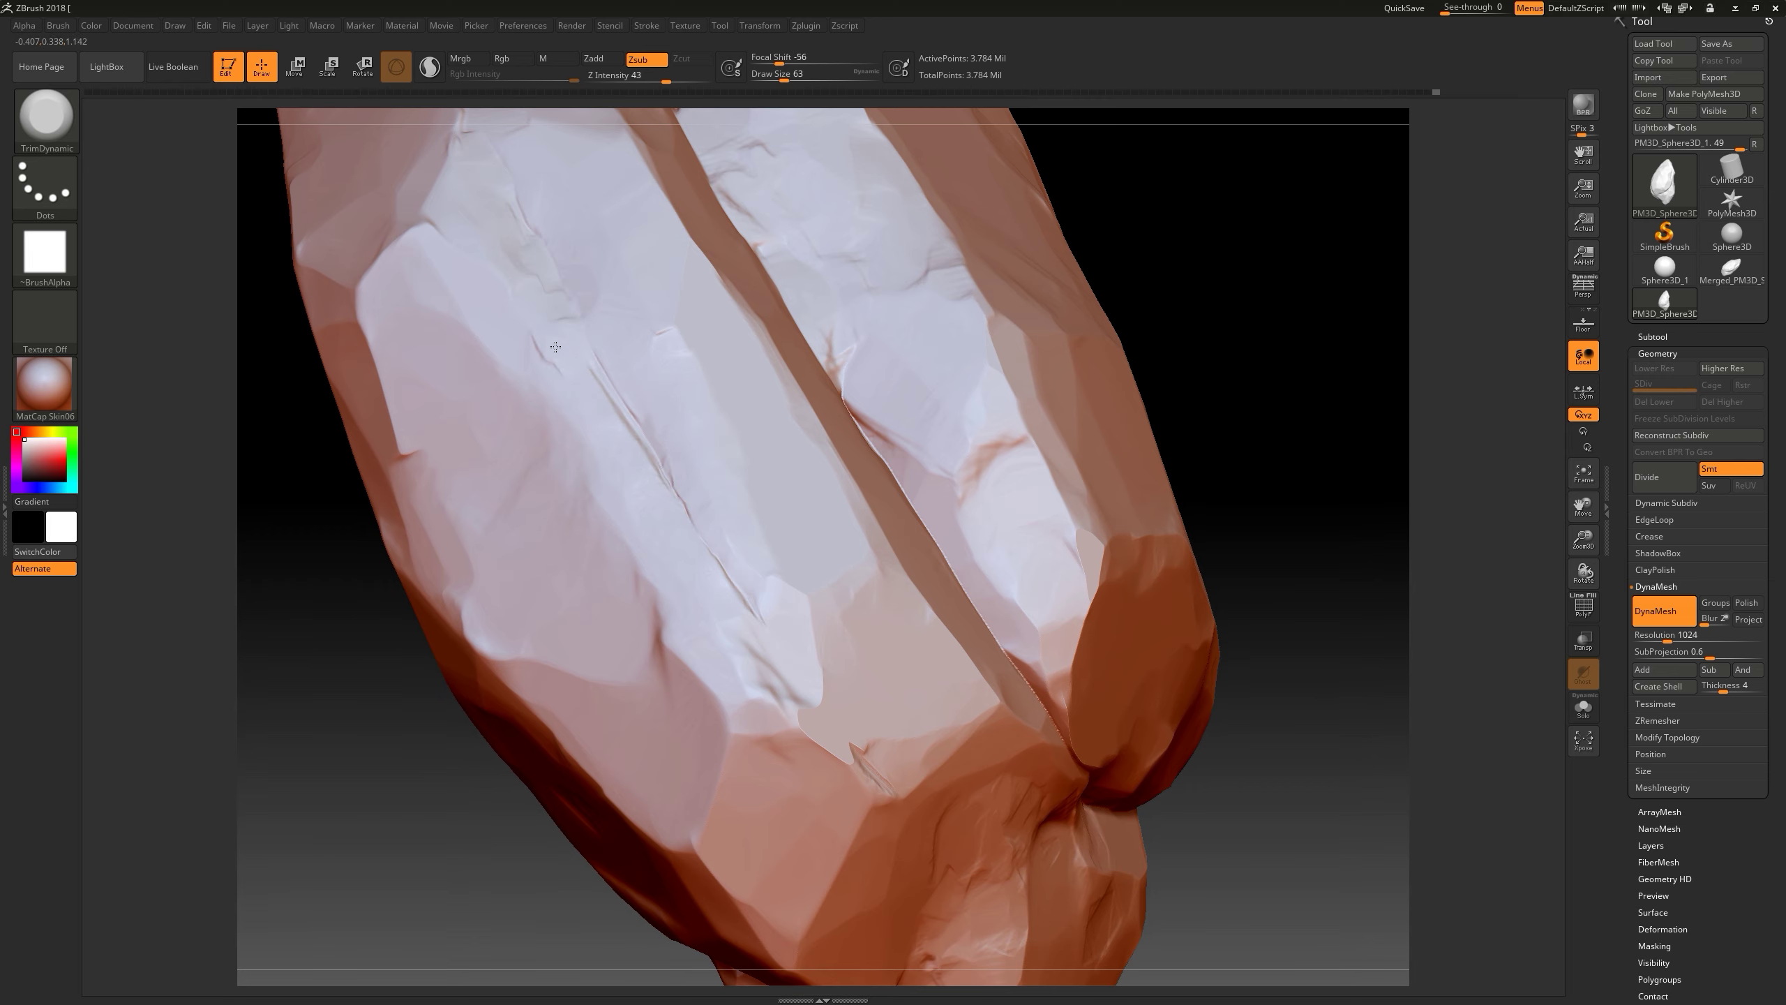
right_click_drag(535, 299, 688, 181)
key("f")
mouse_move(722, 570)
right_mouse_down()
mouse_move(762, 350)
mouse_move(1168, 478)
mouse_move(1184, 506)
mouse_move(1132, 524)
right_mouse_up()
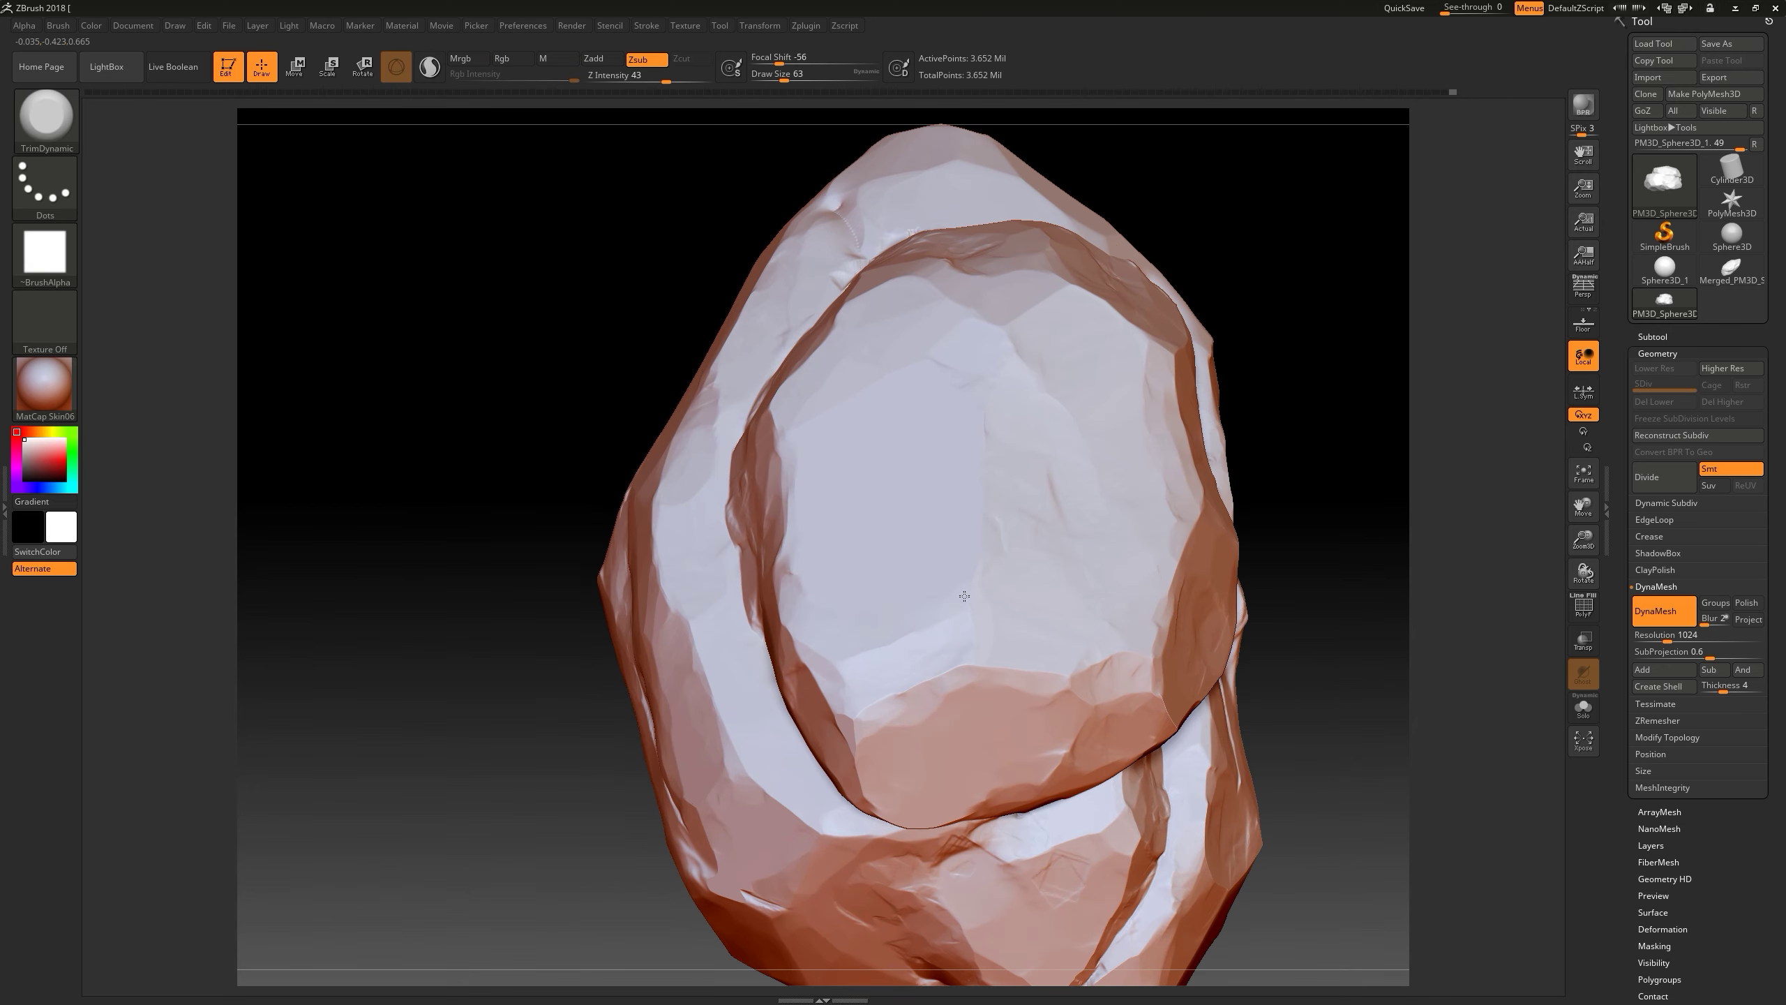
- Apply MatCap Red Wax to the rock, then switch it to a plain grey basic material
left_click(44, 384)
left_click(130, 397)
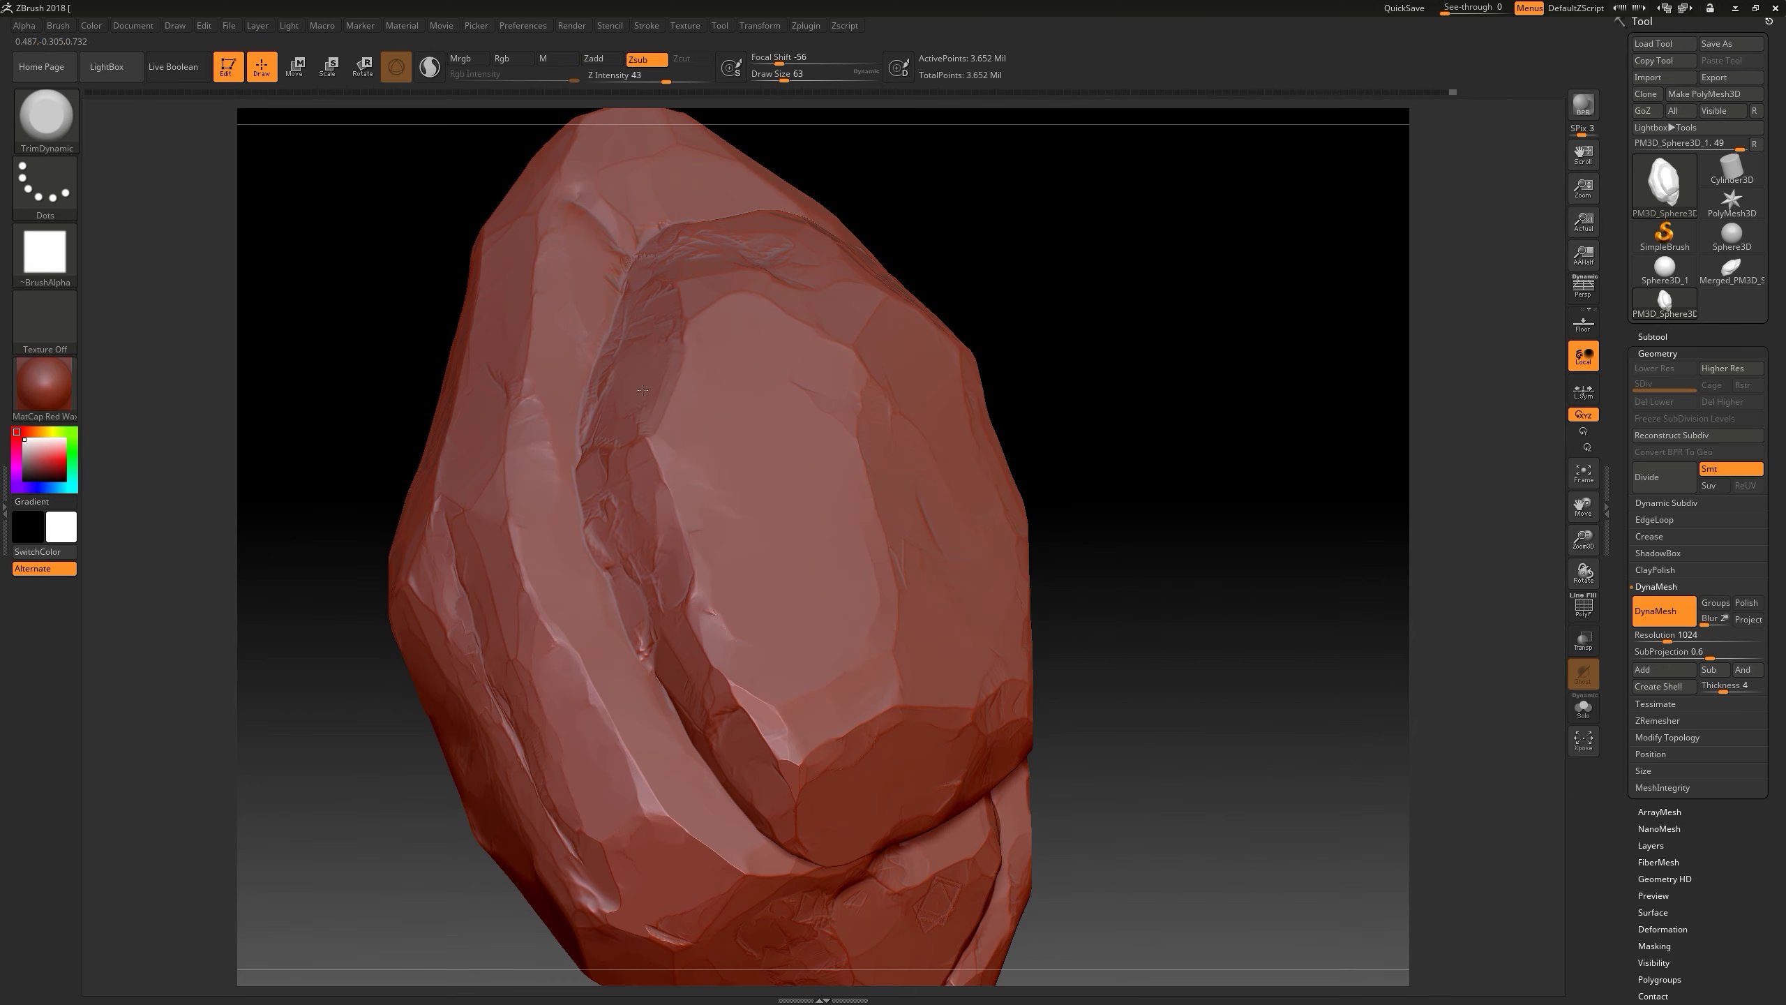
right_click_drag(635, 383, 662, 295, "ctrl")
left_click(44, 383)
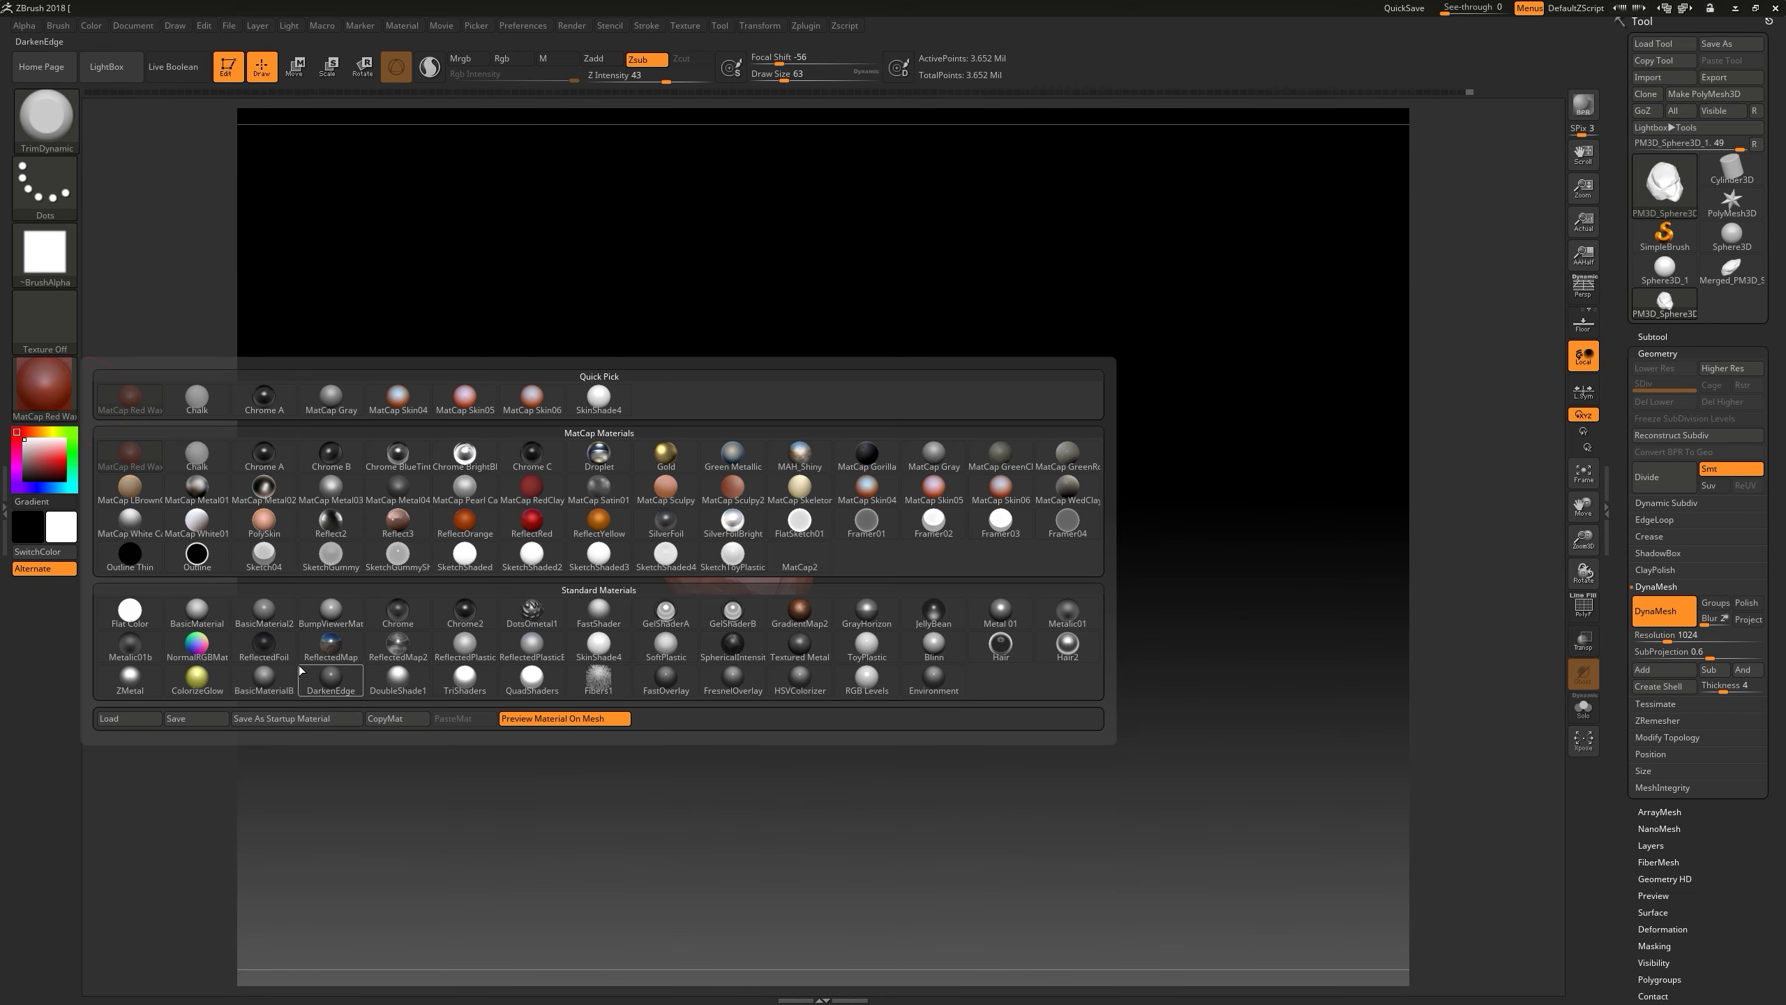
left_click(263, 675)
mouse_move(1054, 352)
left_mouse_down()
mouse_move(920, 508)
mouse_move(898, 478)
left_mouse_up()
- Toggle the Transpose gizmo, frame the rock, and orbit to inspect it from several angles
key("w")
left_click_drag(1130, 535, 1019, 616)
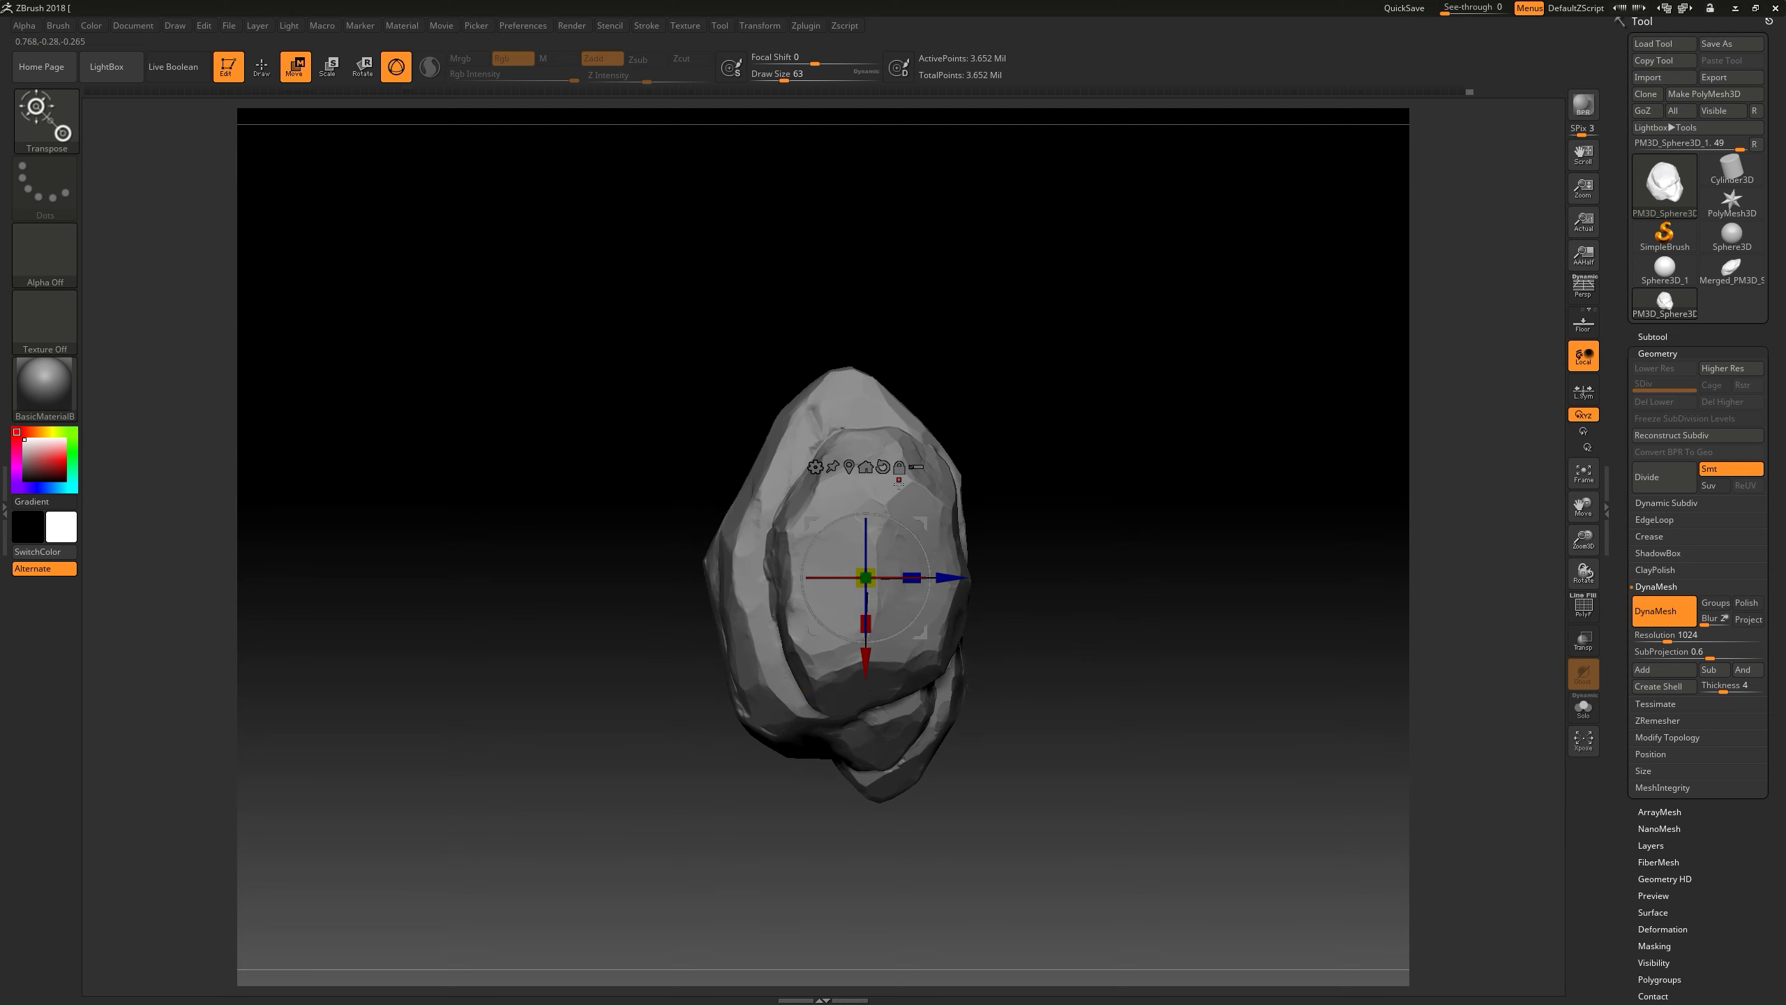
key("f")
key("q")
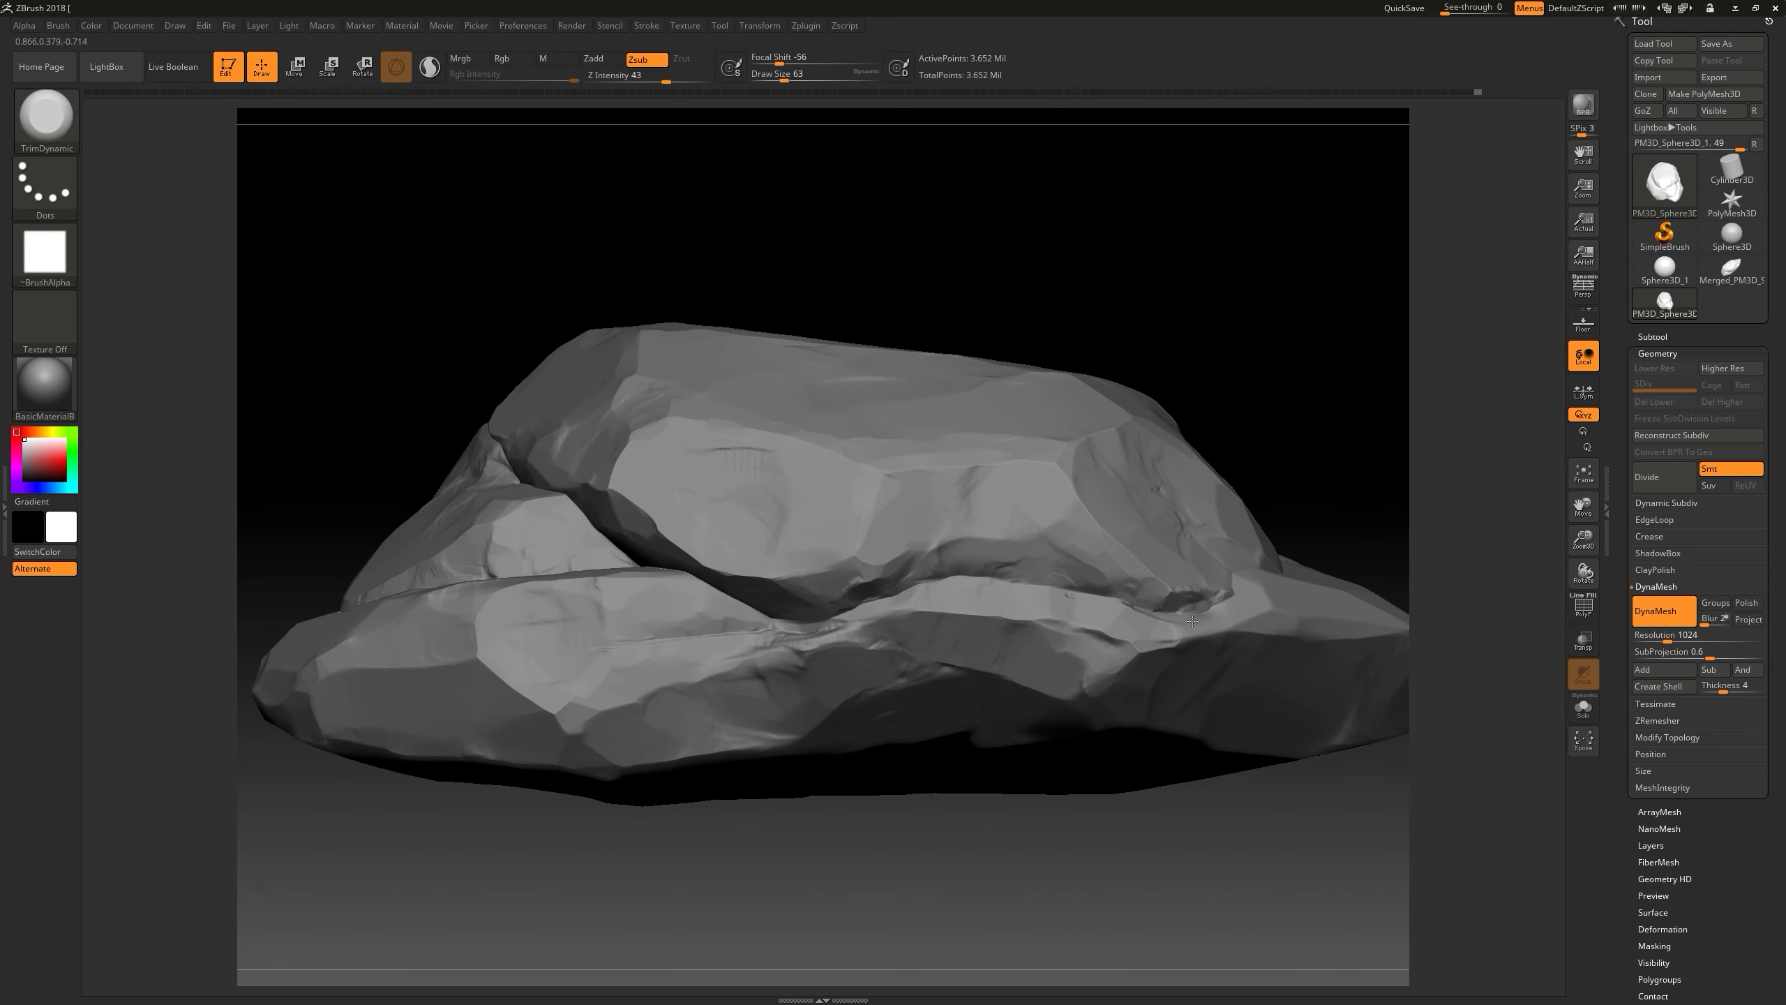
left_click_drag(1052, 630, 918, 602)
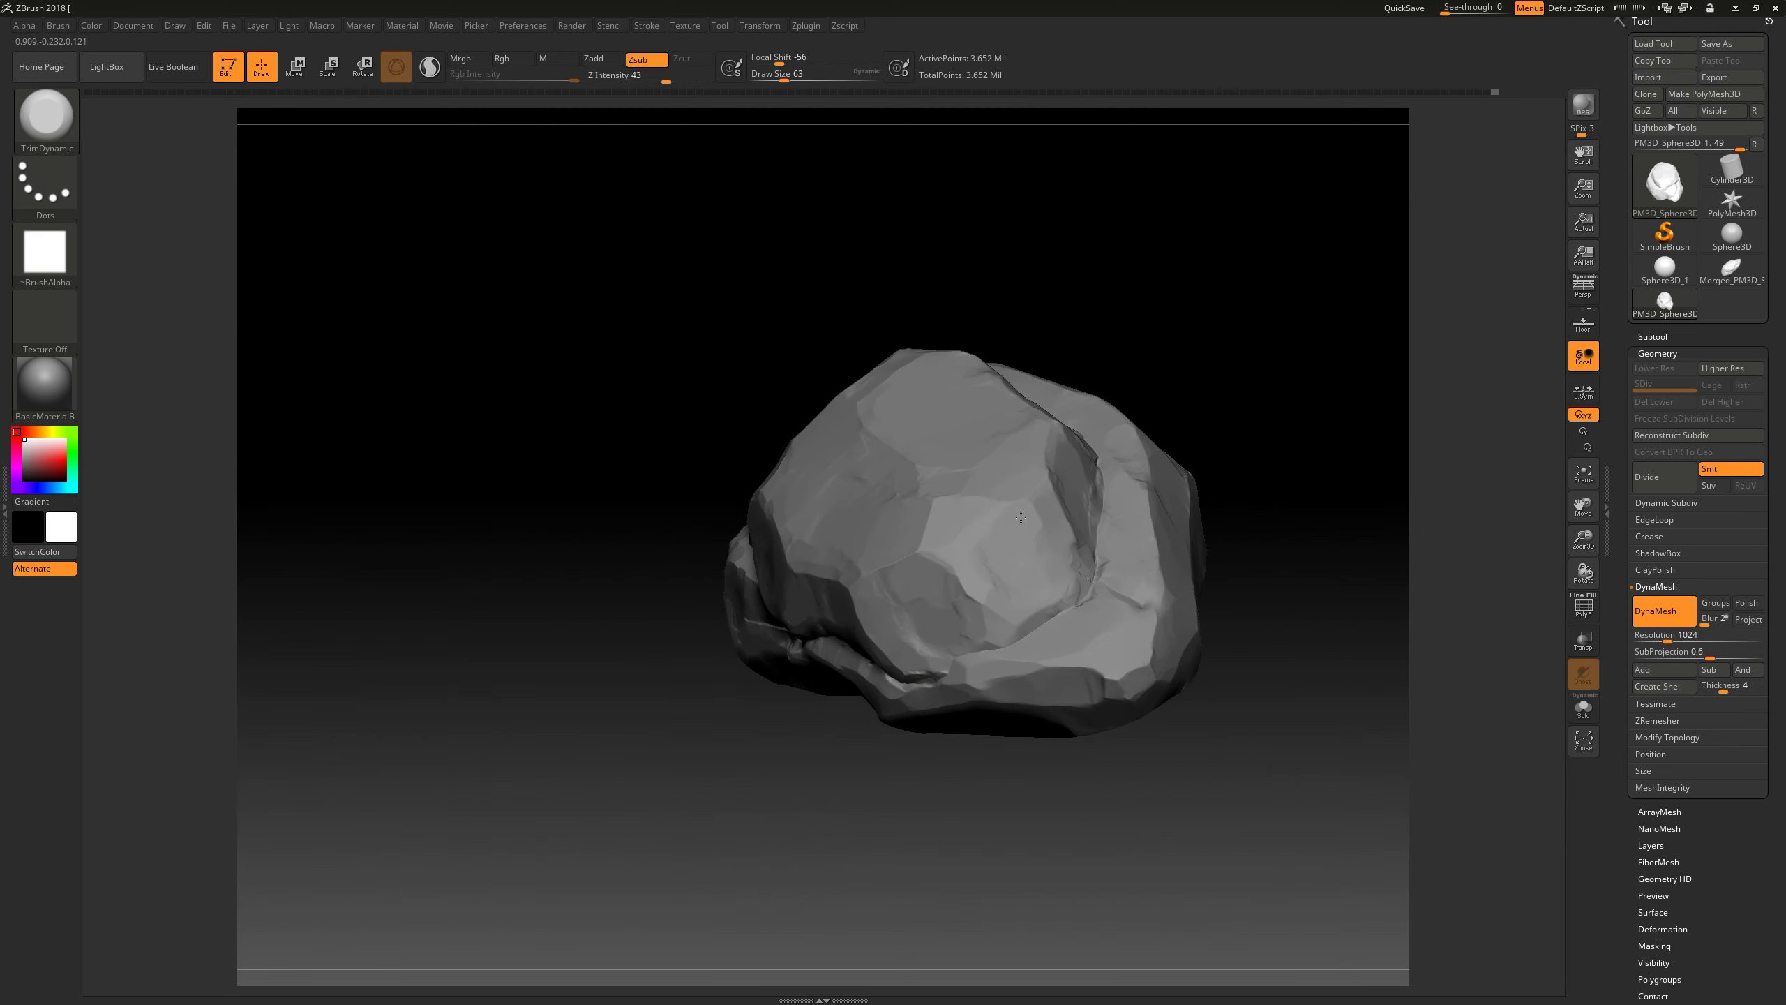
left_click_drag(1020, 518, 949, 663)
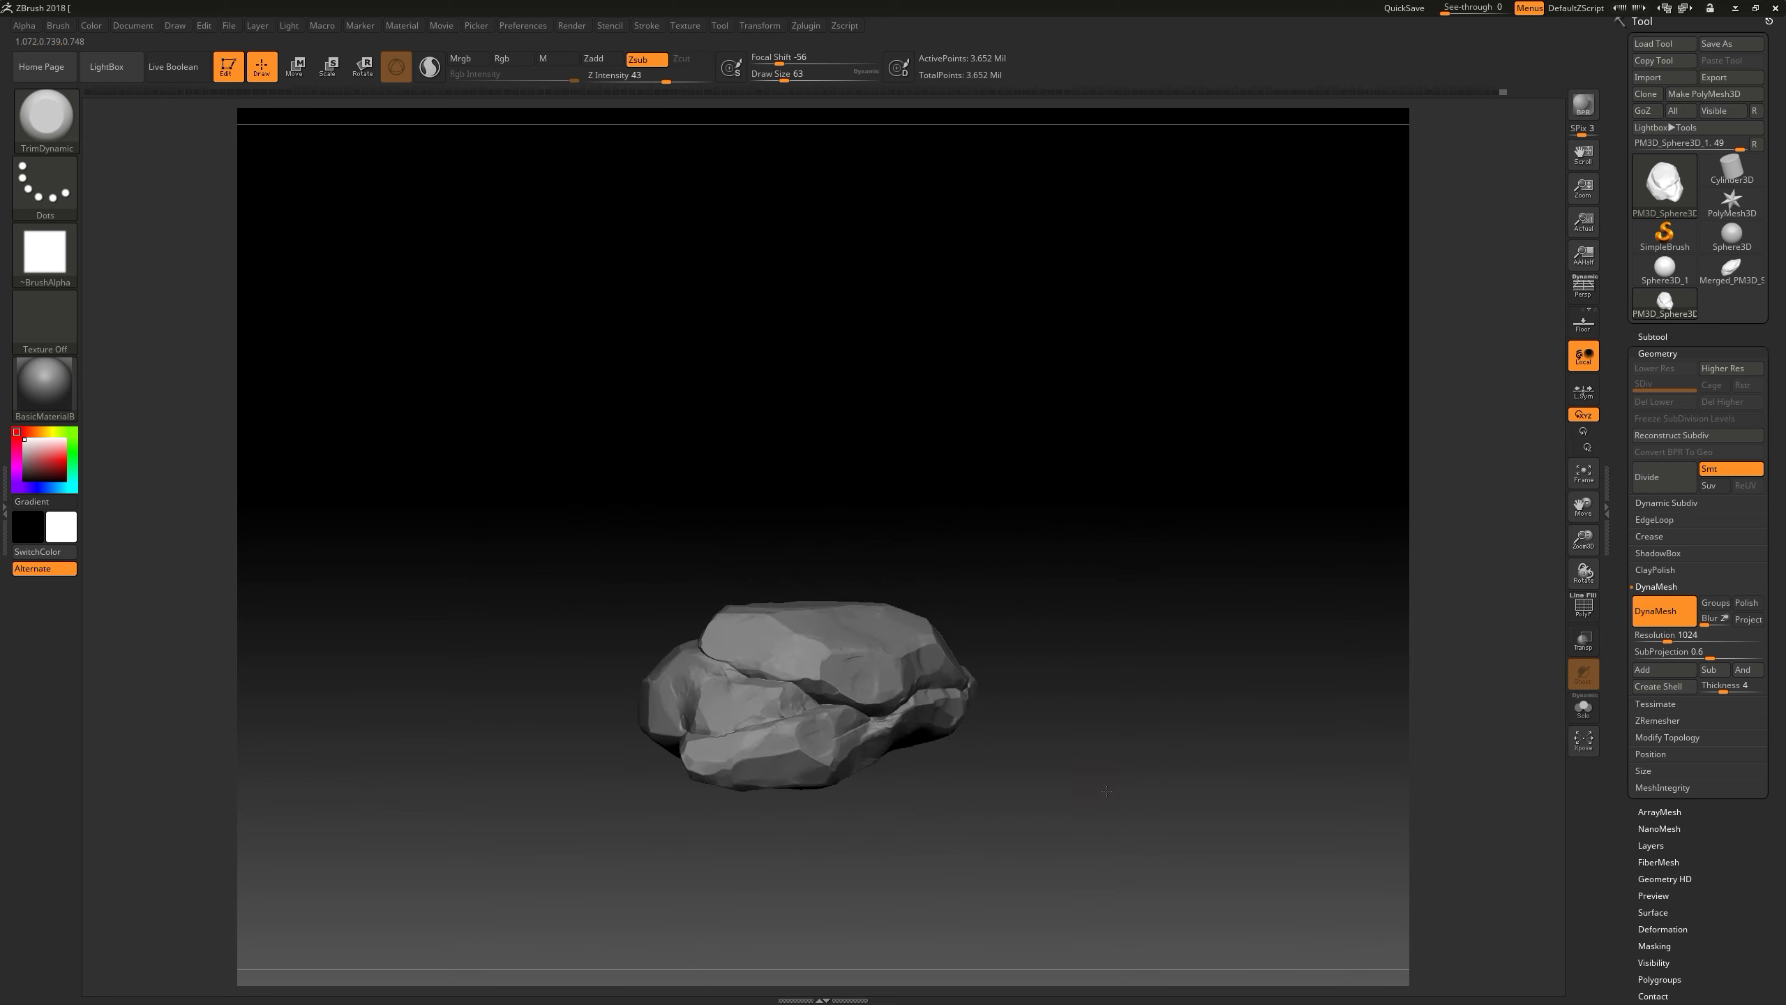
left_click_drag(808, 545, 869, 688)
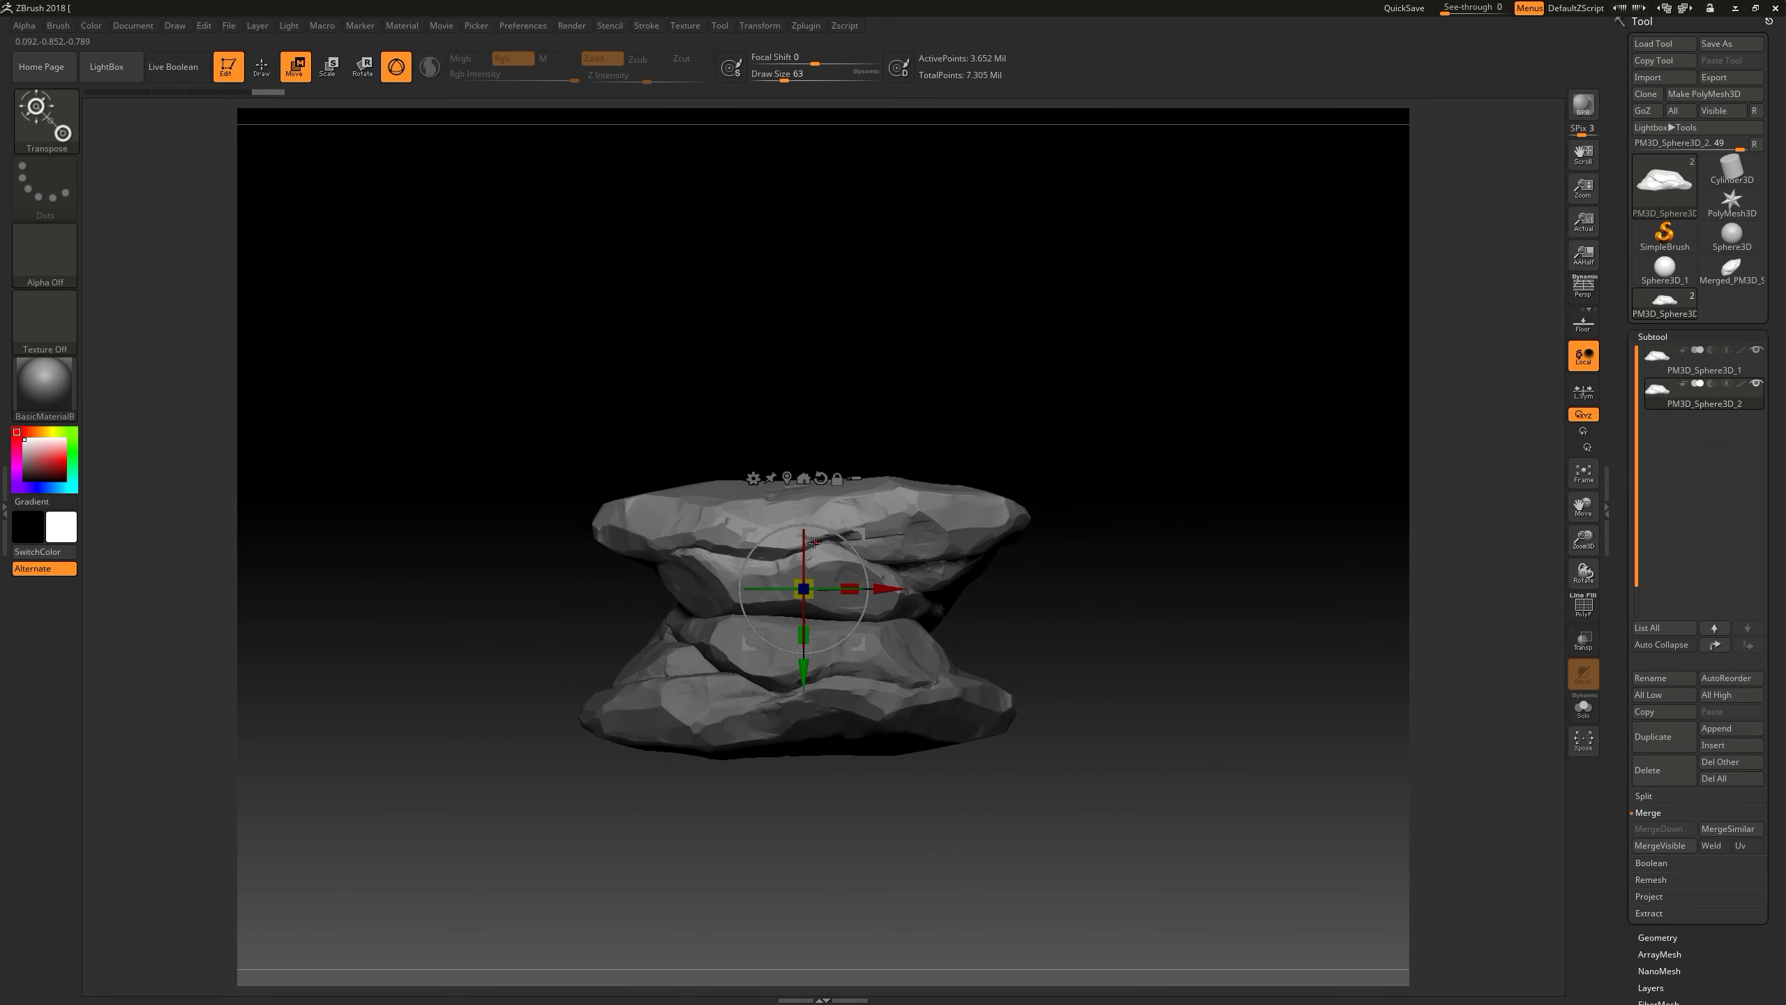
- Rotate the copied rock piece into a flatter orientation against the original
left_click_drag(840, 656, 869, 688)
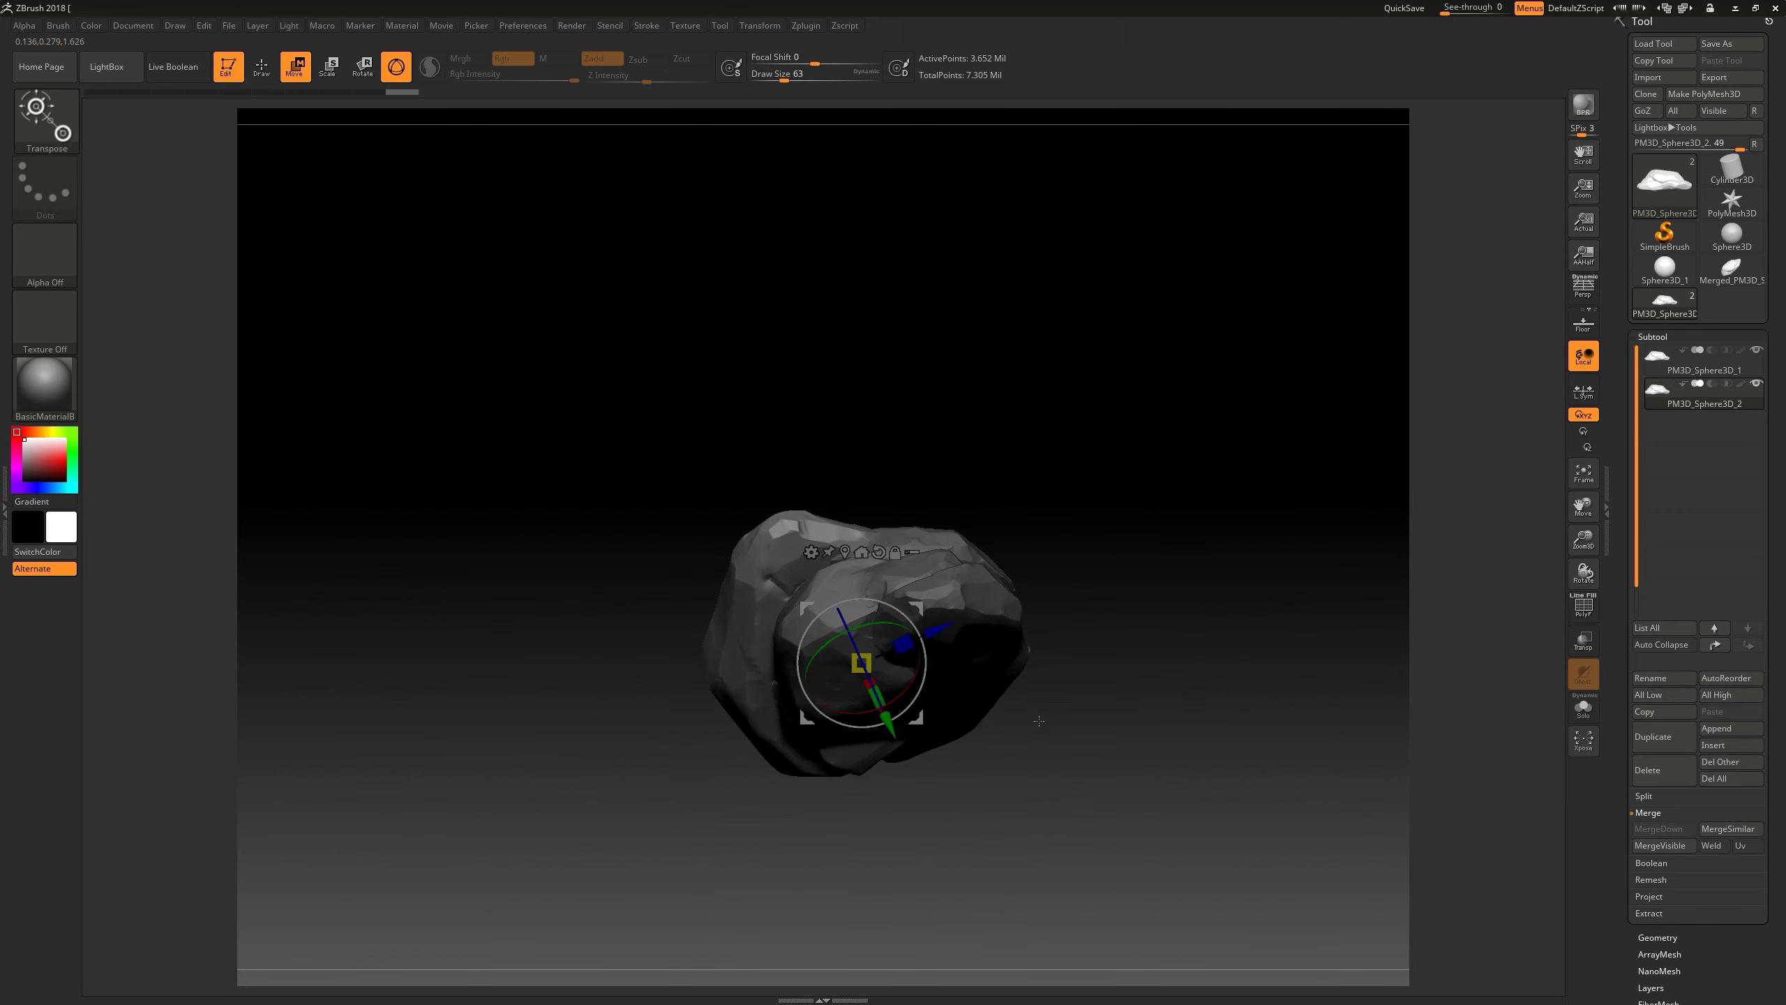
left_click_drag(779, 741, 1044, 518)
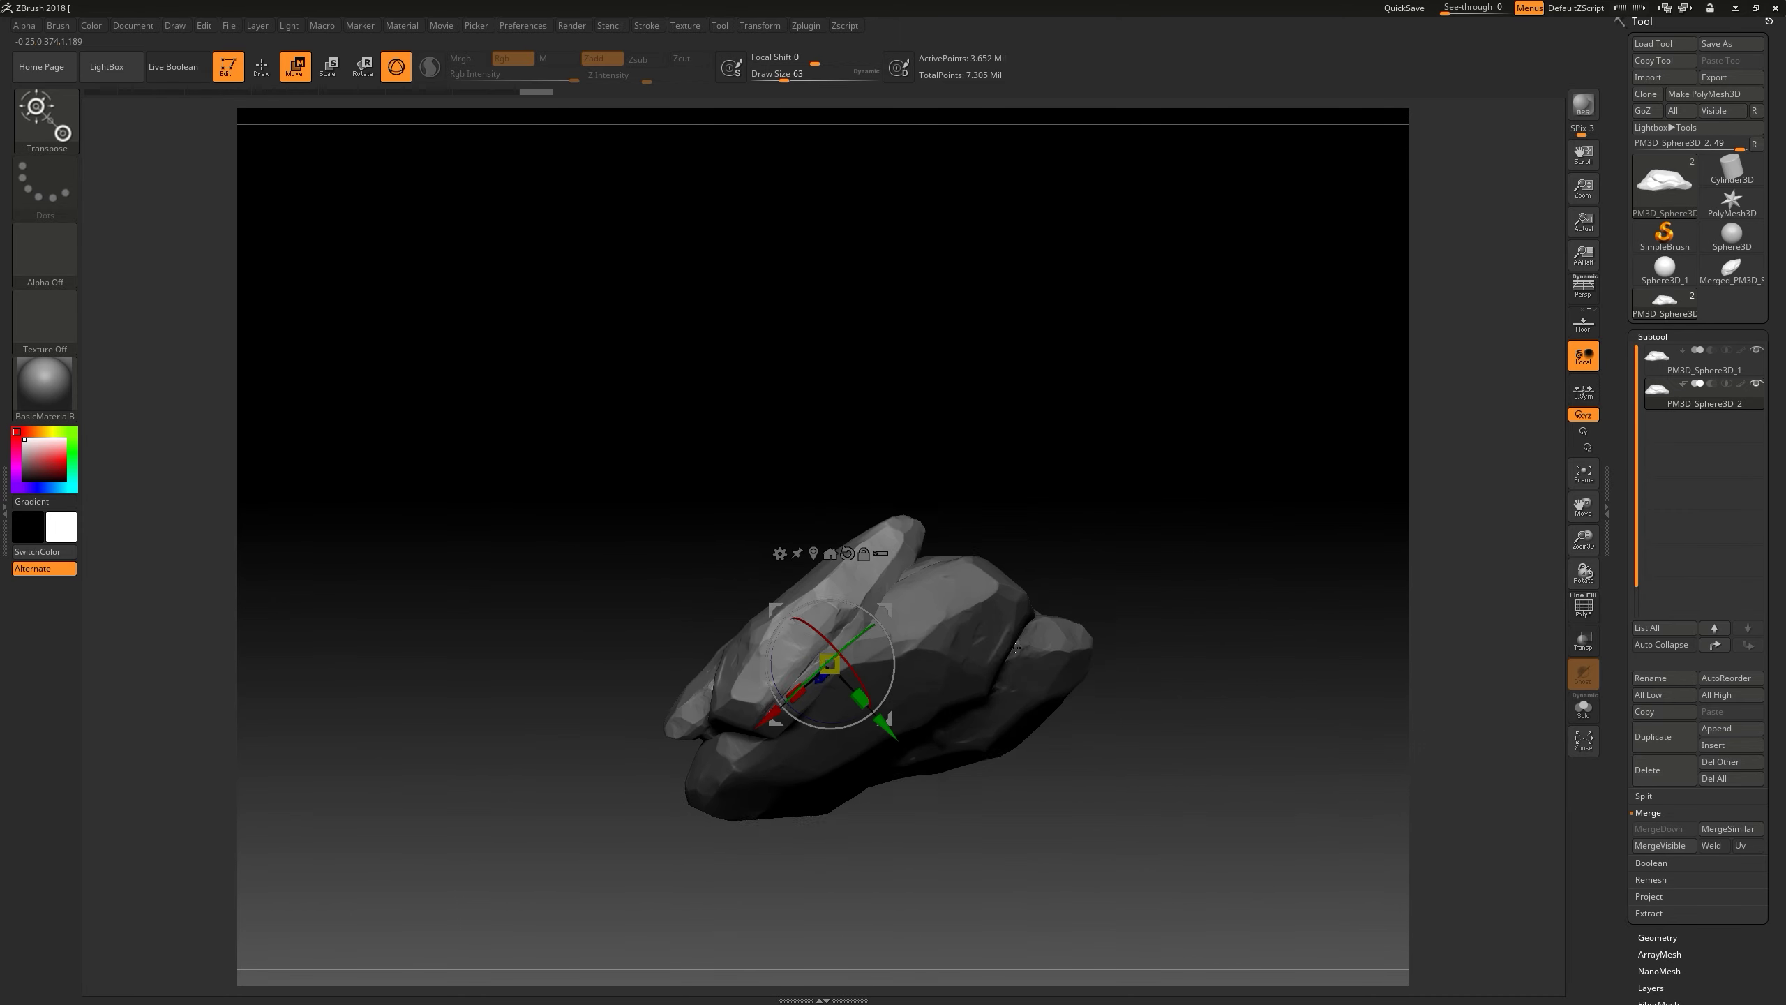
left_click_drag(1044, 517, 889, 643)
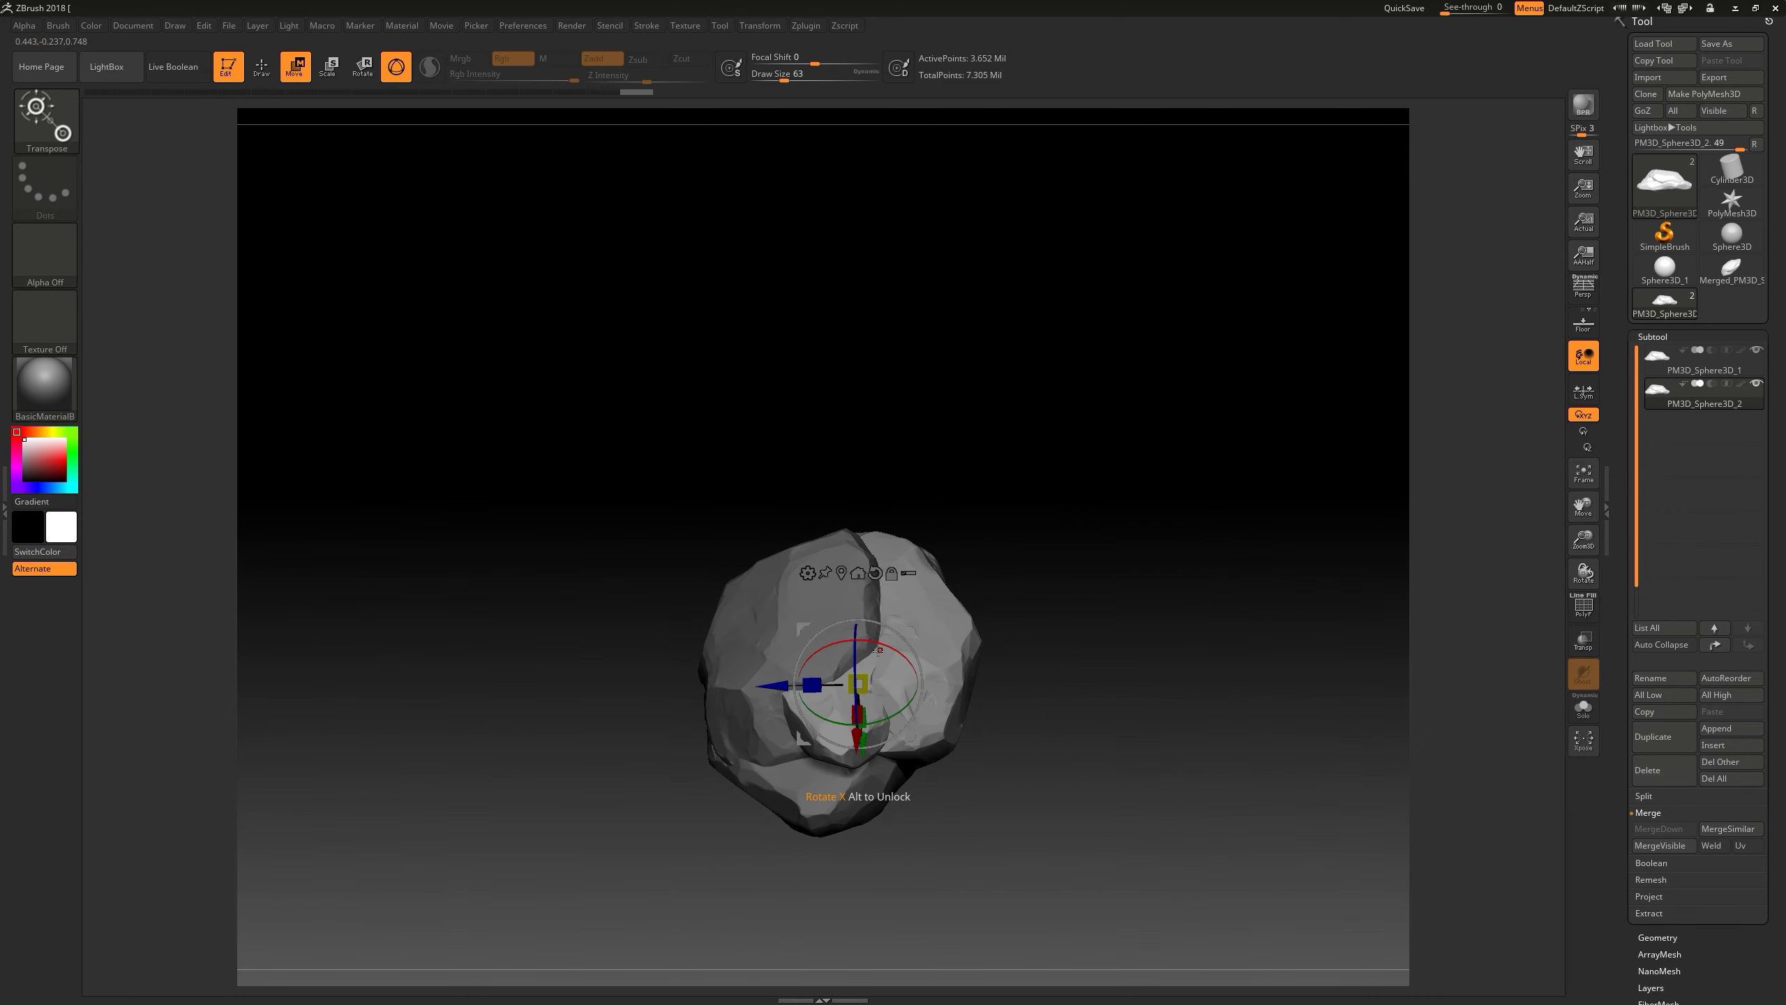
mouse_move(882, 771)
left_mouse_down()
mouse_move(1044, 590)
mouse_move(1184, 510)
mouse_move(1620, 694)
left_mouse_up()
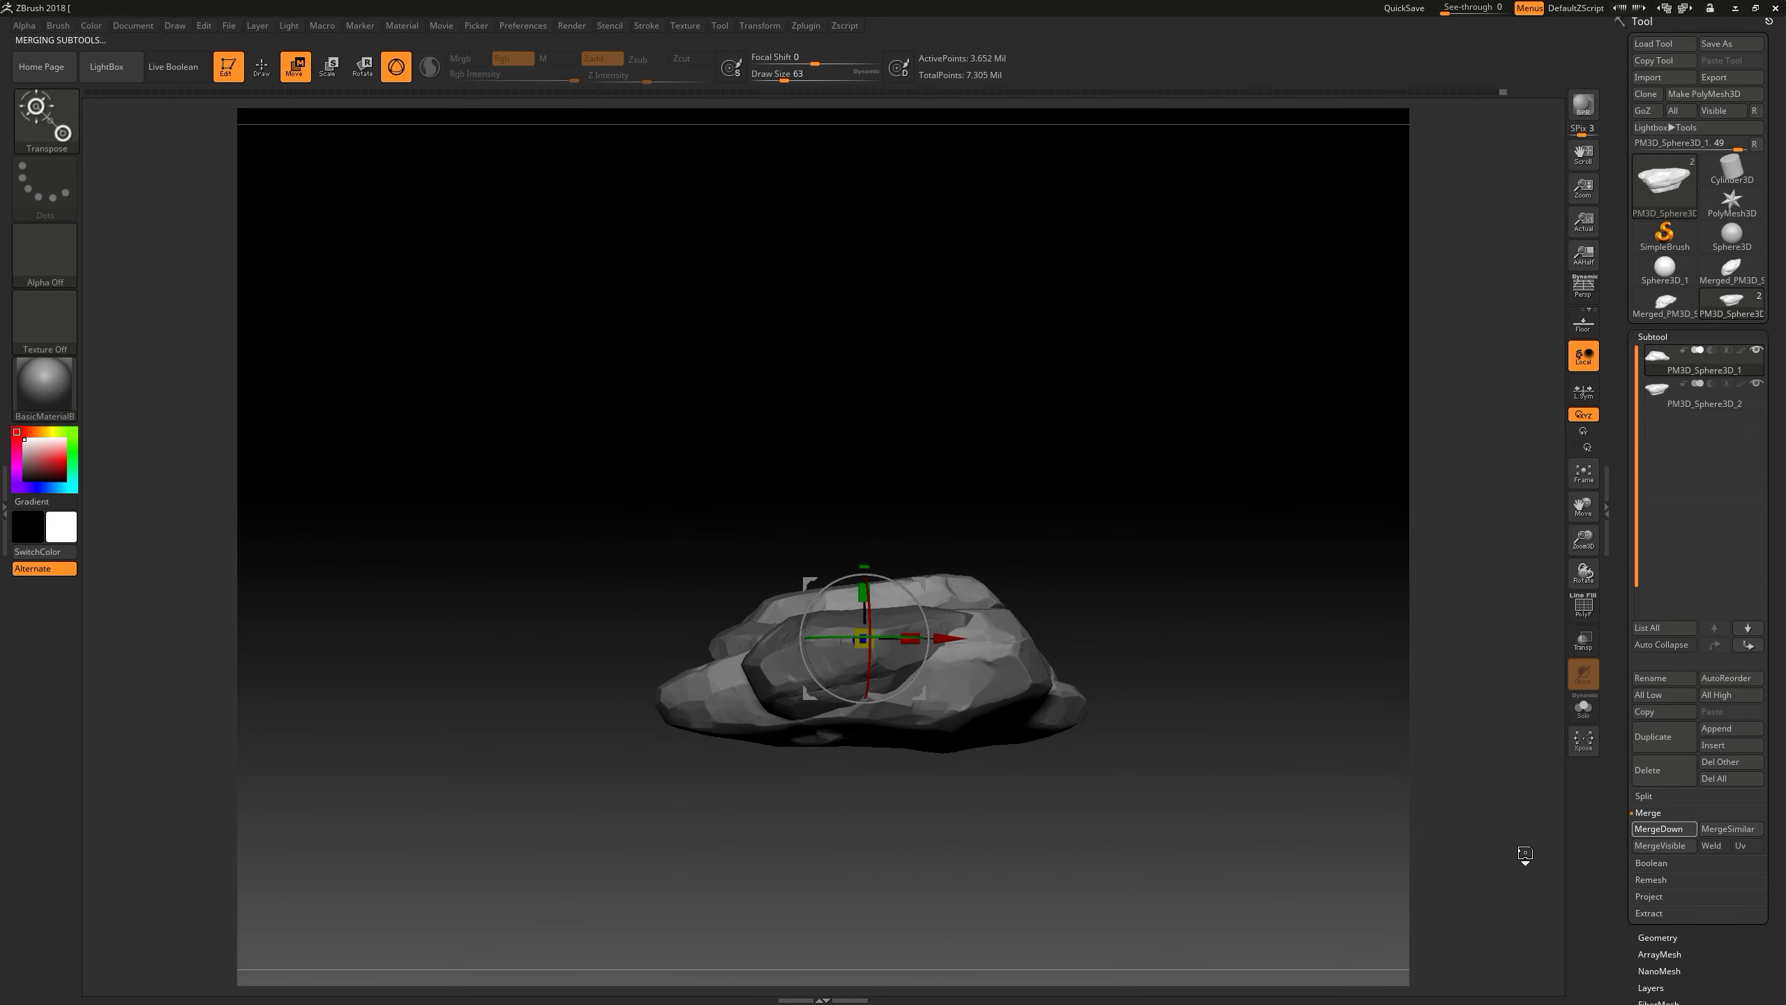
- Merge the two pieces down into one rock and return to sculpt mode
left_click(1660, 844)
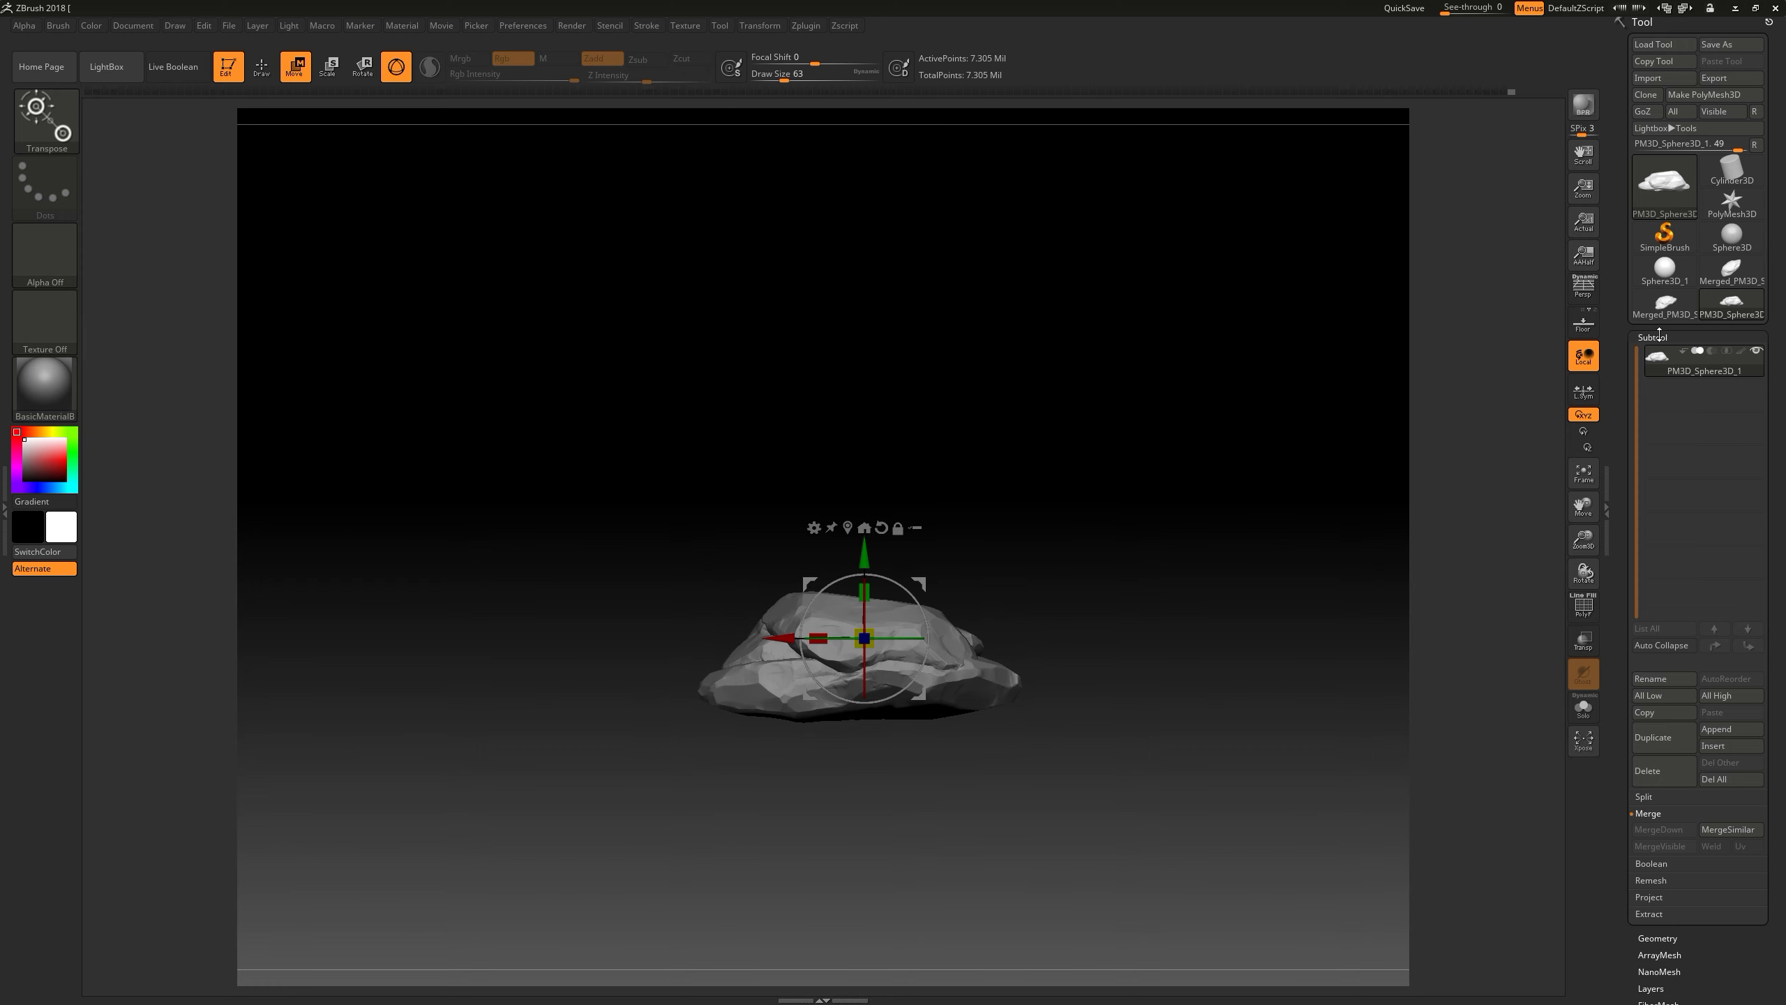
left_click_drag(1180, 730, 973, 461)
key("q")
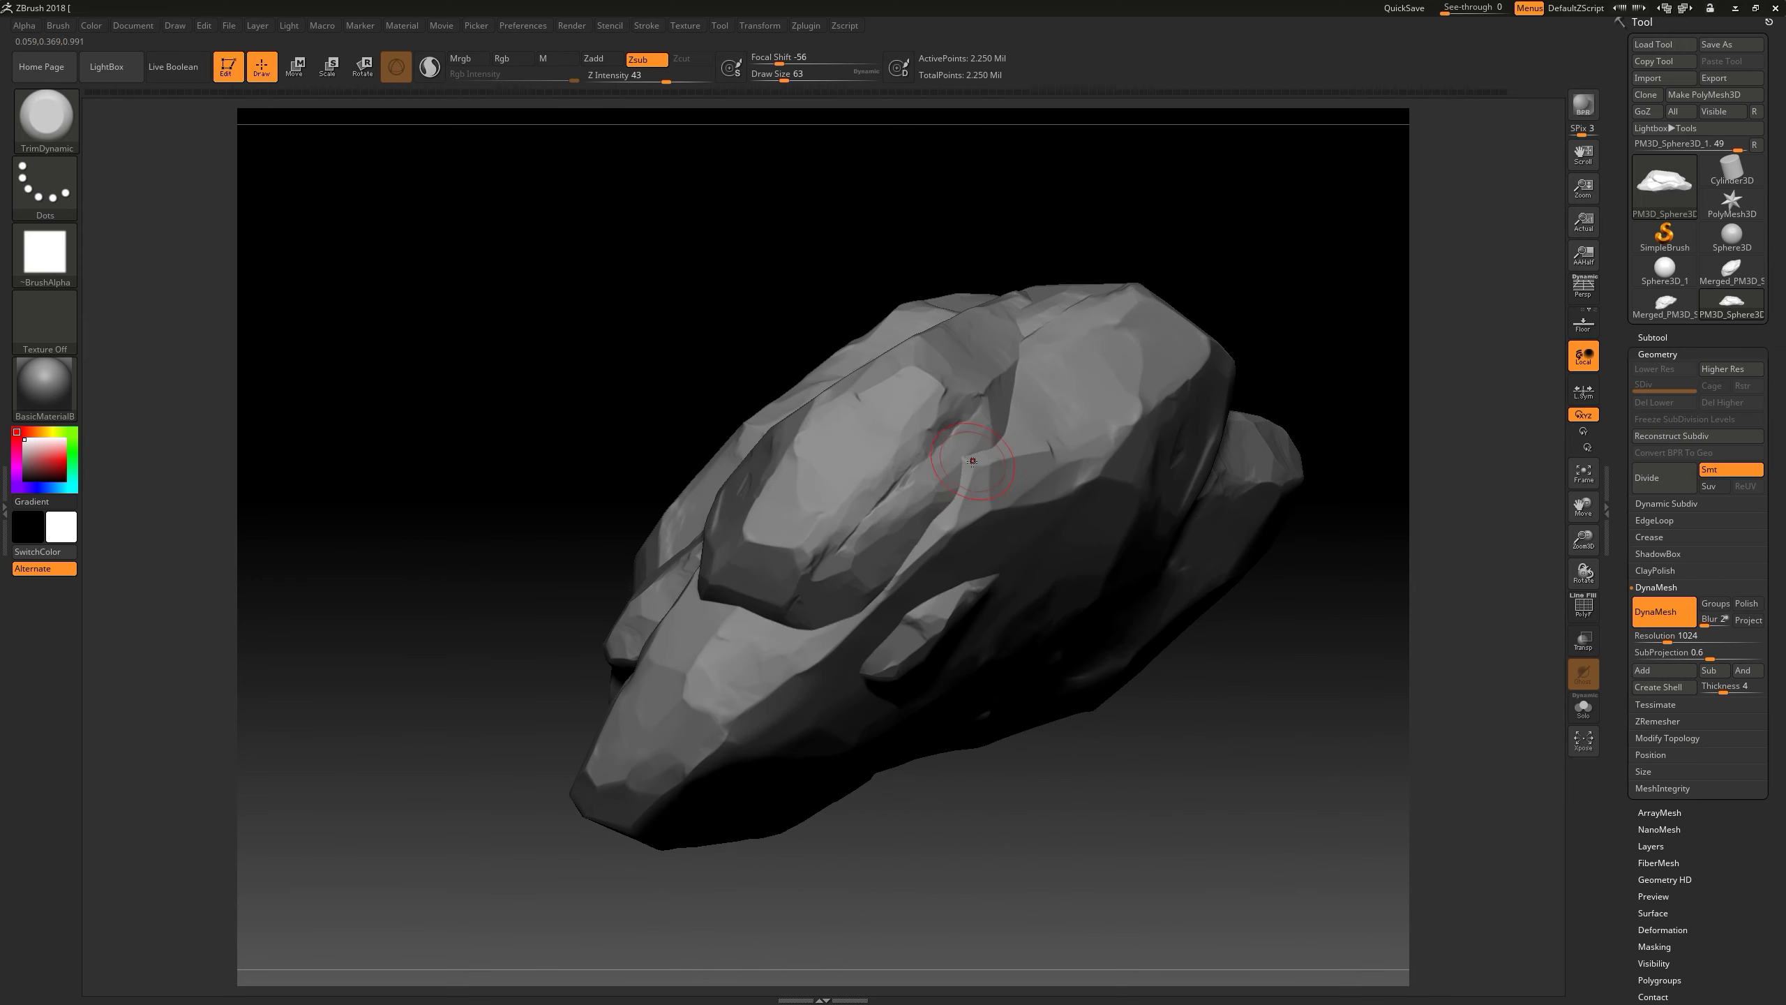
- Orbit around the merged rock to check its seams, then slice off part of it with TrimCurve
mouse_move(1047, 812)
left_mouse_down()
mouse_move(811, 425)
mouse_move(895, 604)
left_mouse_up()
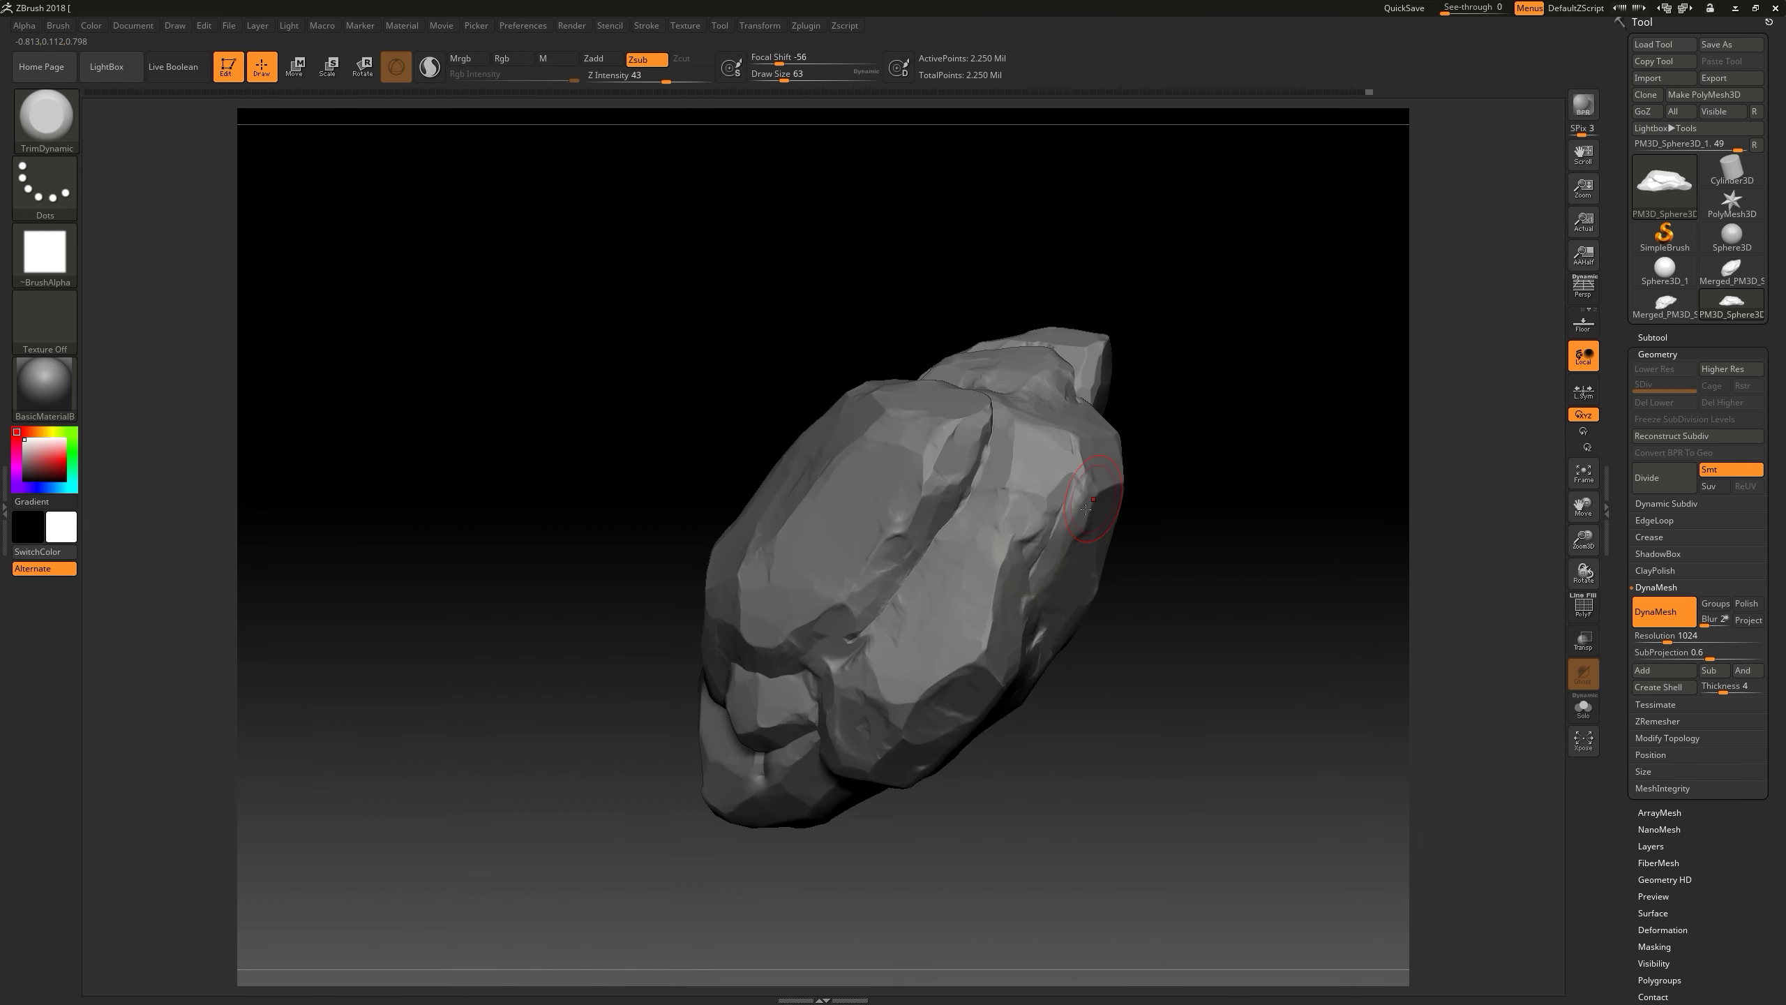
left_click_drag(1180, 399, 1037, 653)
right_click_drag(1036, 653, 1108, 725)
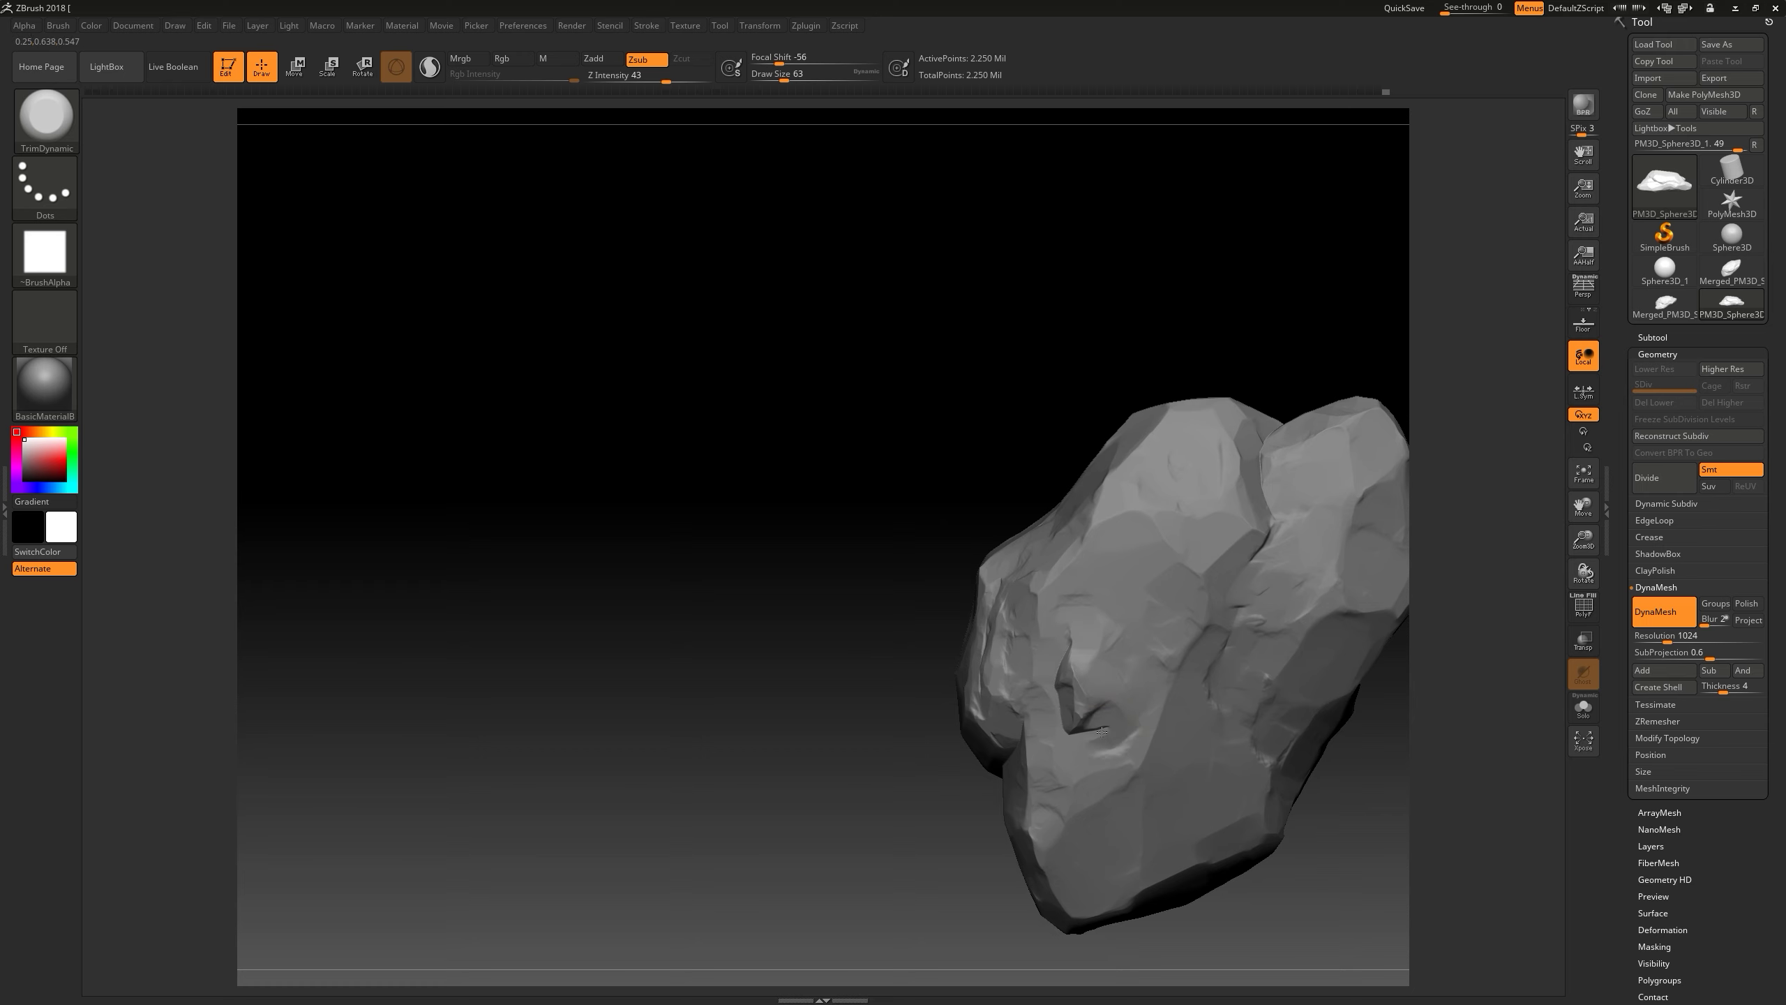
mouse_move(1186, 508)
right_mouse_down()
mouse_move(927, 753)
mouse_move(1167, 517)
right_mouse_up()
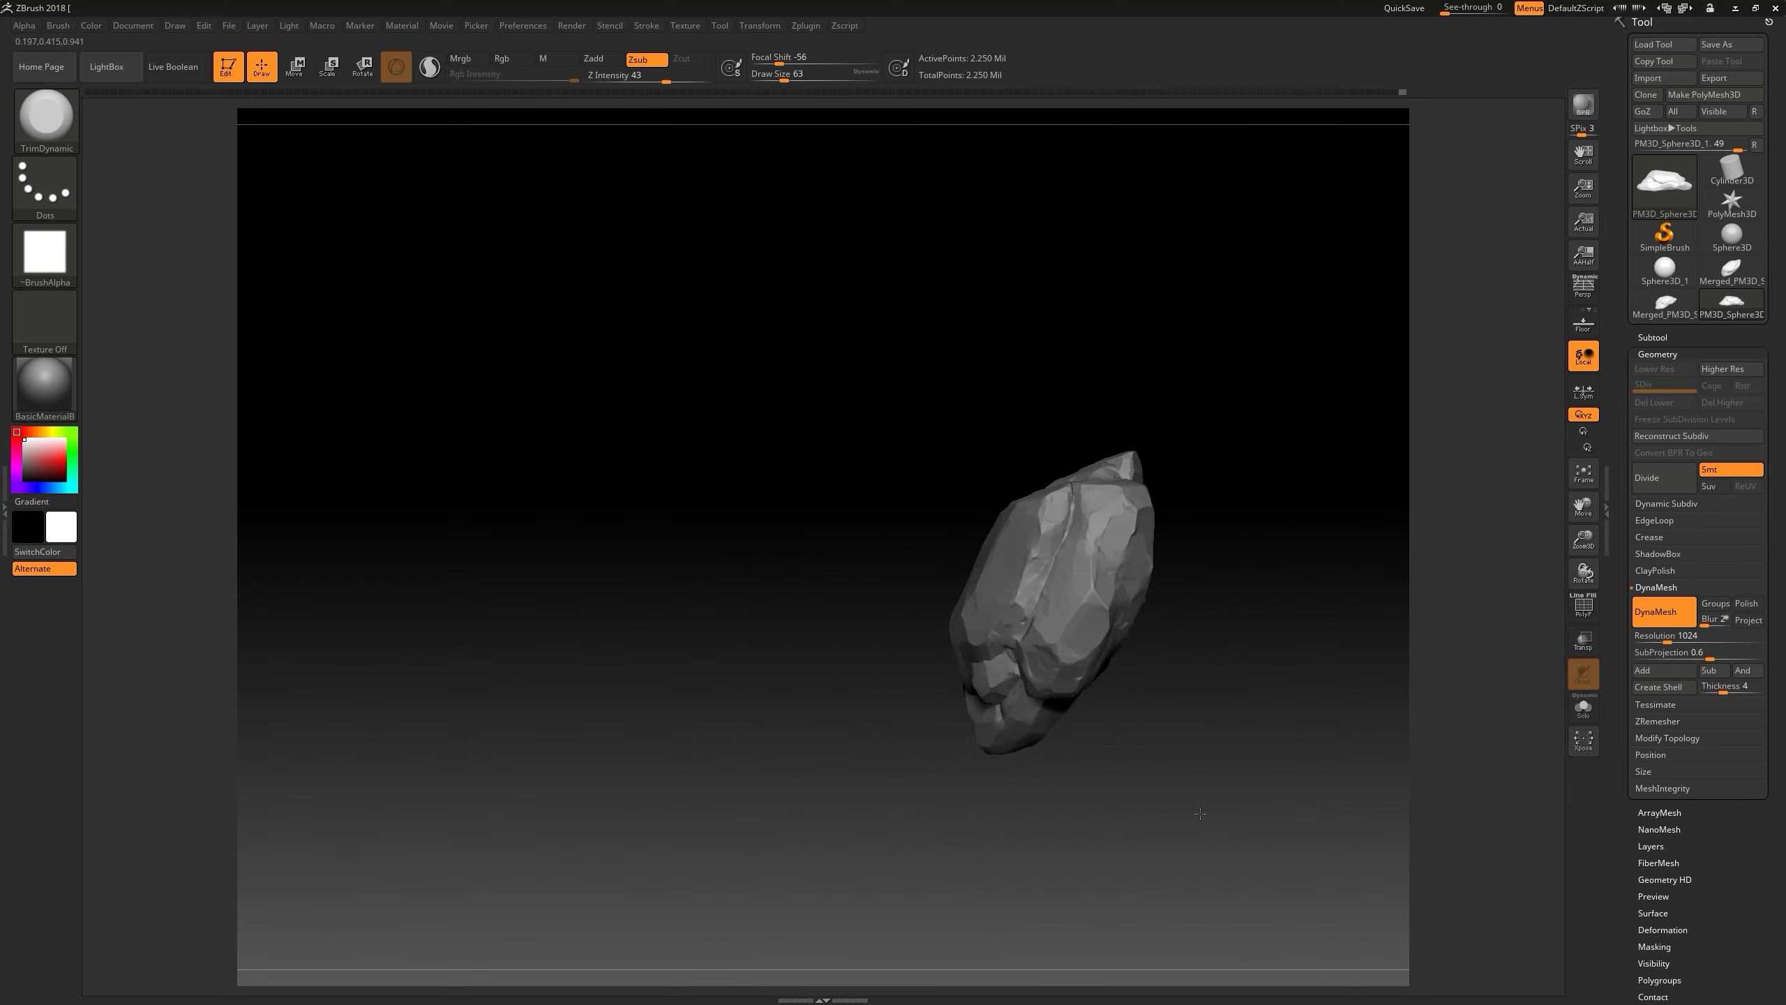
right_click_drag(1122, 620, 900, 723)
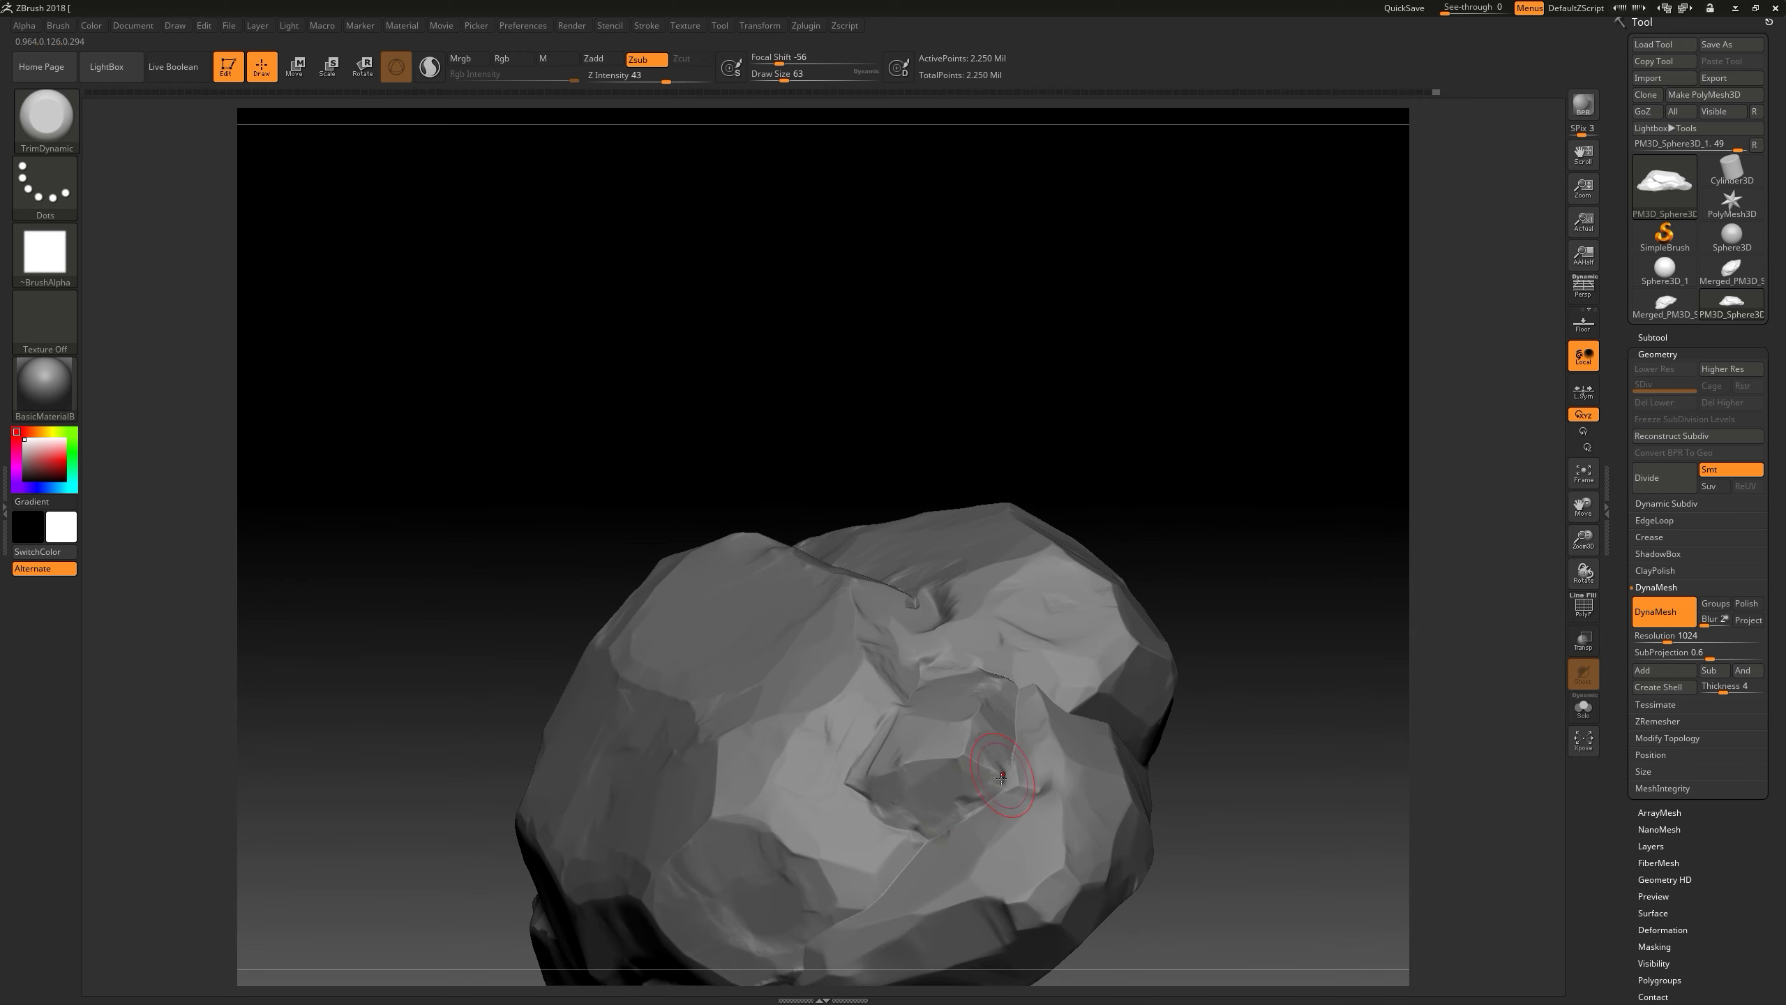
mouse_move(939, 704)
right_mouse_down()
mouse_move(830, 688)
mouse_move(914, 732)
right_mouse_up()
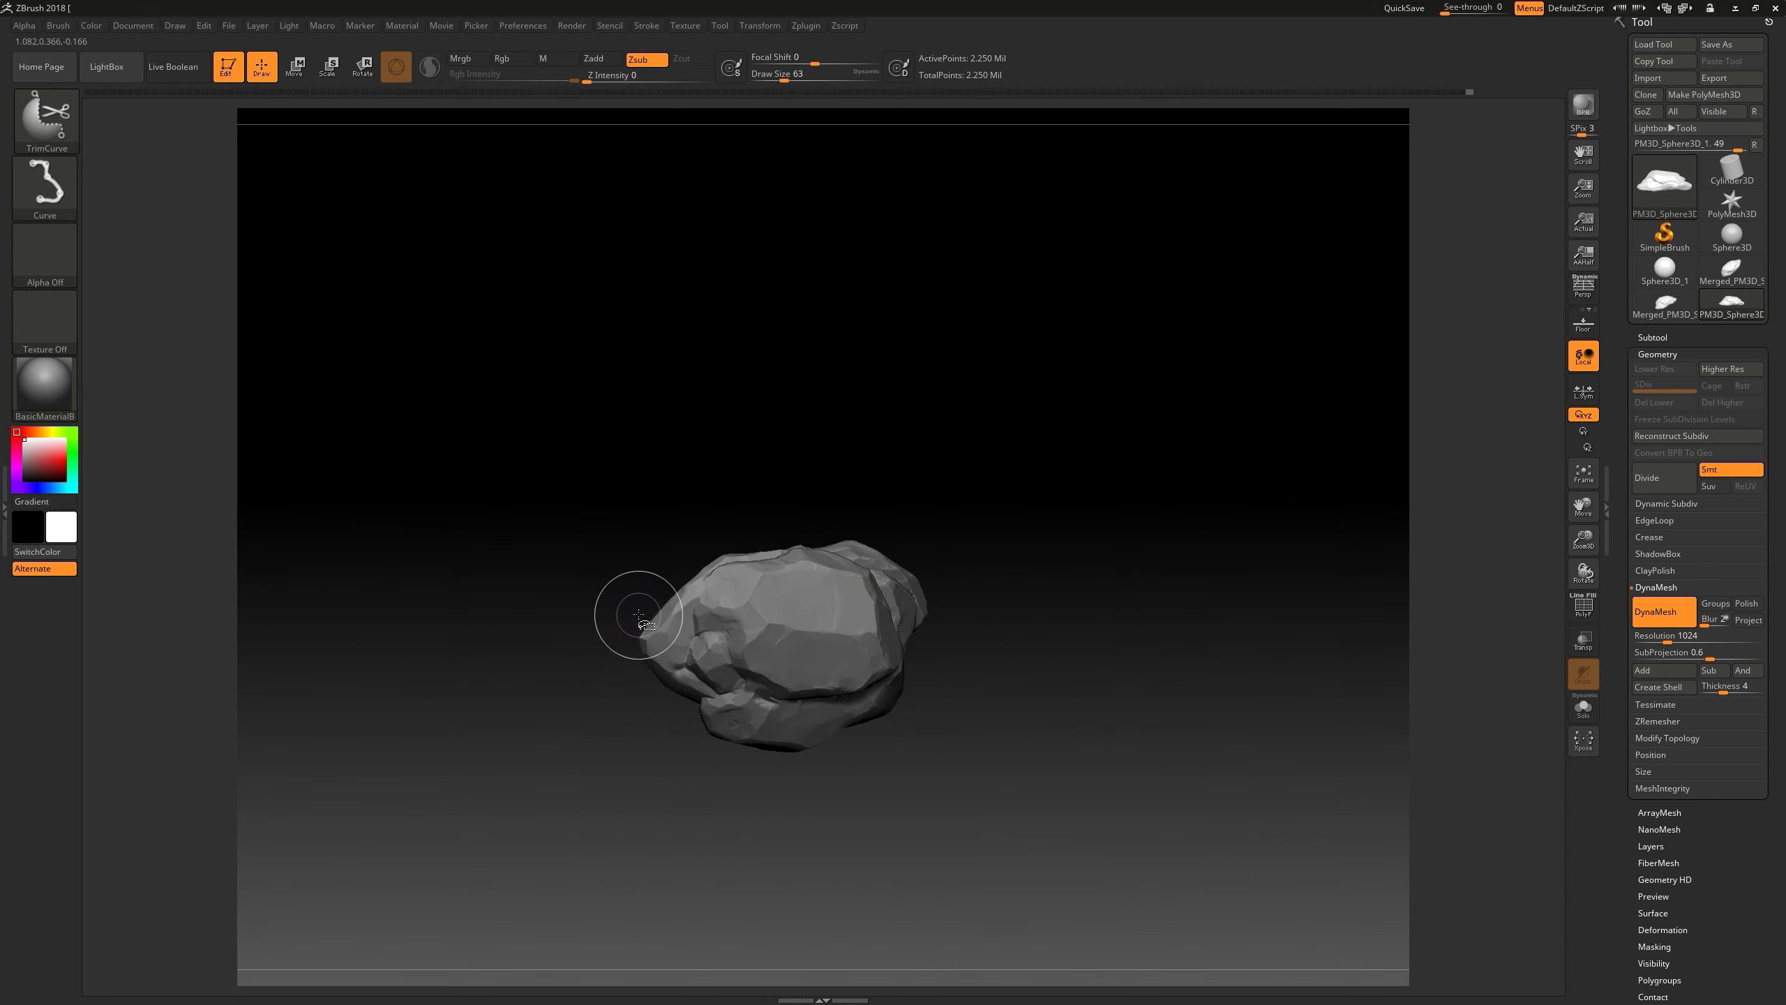
mouse_move(638, 606)
right_mouse_down()
mouse_move(1019, 769)
mouse_move(697, 781)
mouse_move(1196, 598)
mouse_move(1268, 683)
mouse_move(1030, 771)
mouse_move(943, 520)
mouse_move(1080, 670)
mouse_move(1076, 518)
right_mouse_up()
- Add a Plane3D subtool, scale it down to a tenth, and reselect the rock subtool
left_click(1652, 337)
left_click(1742, 748)
left_click(1249, 740)
key("e")
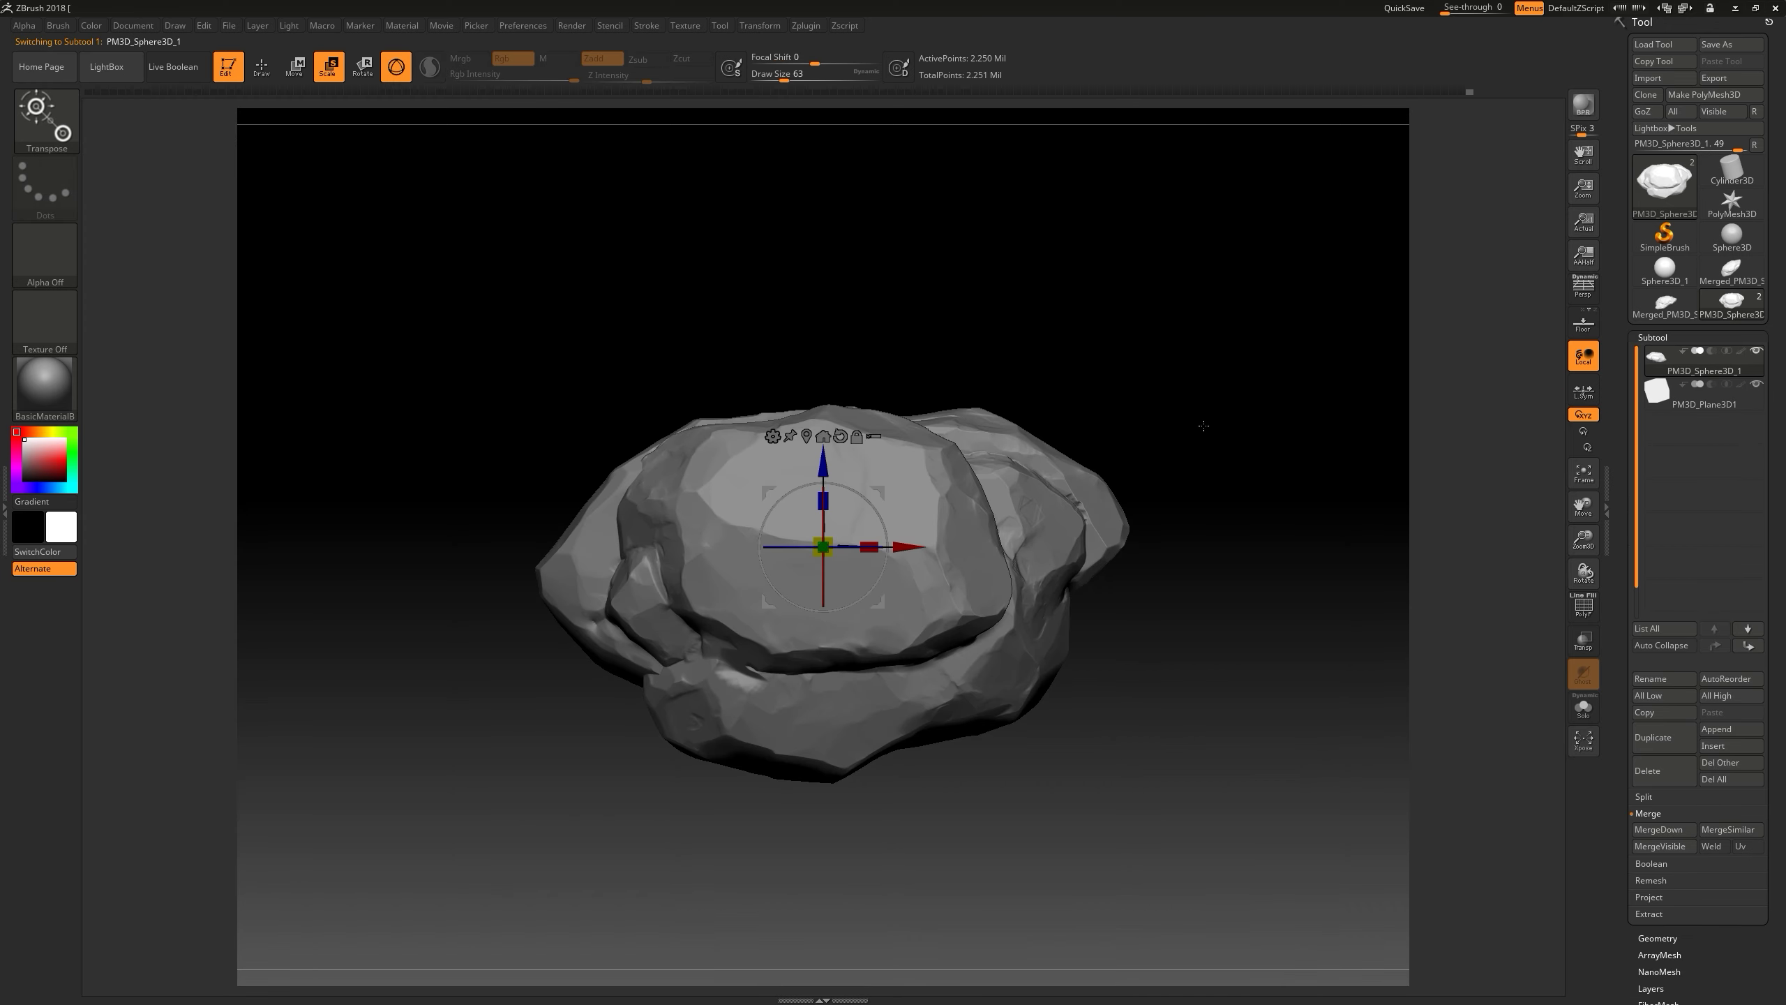
left_click_drag(822, 547, 823, 747)
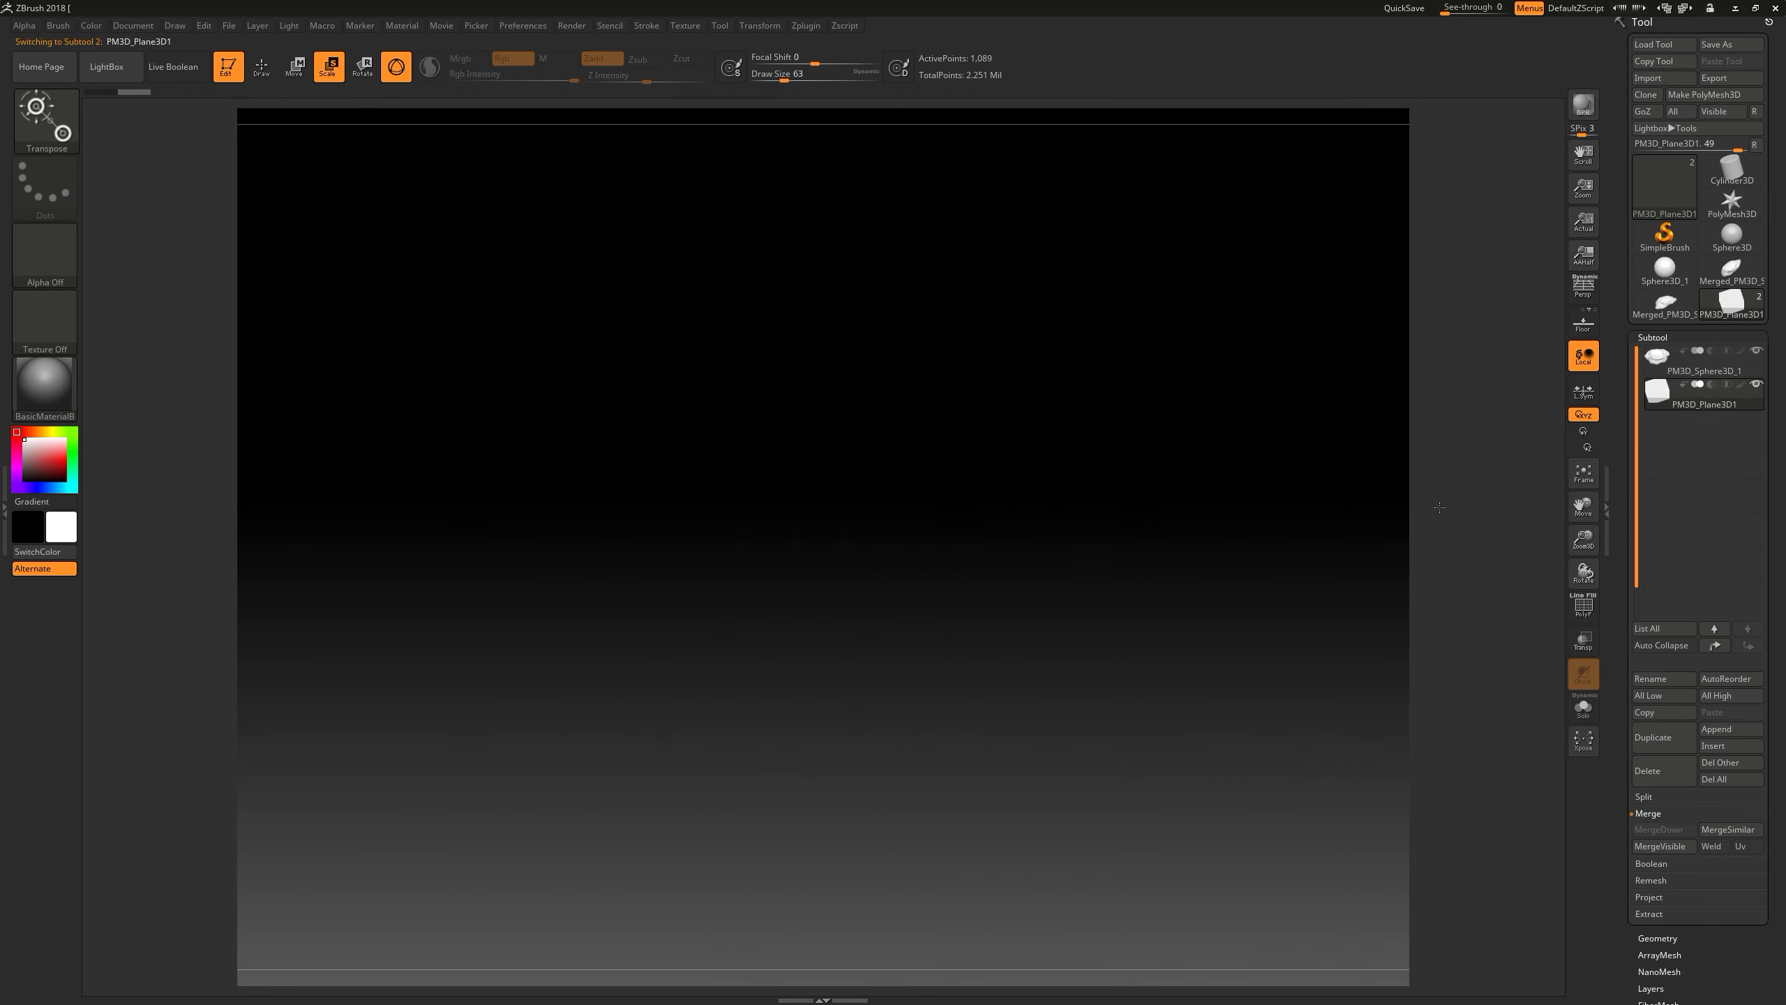
left_click(1654, 363)
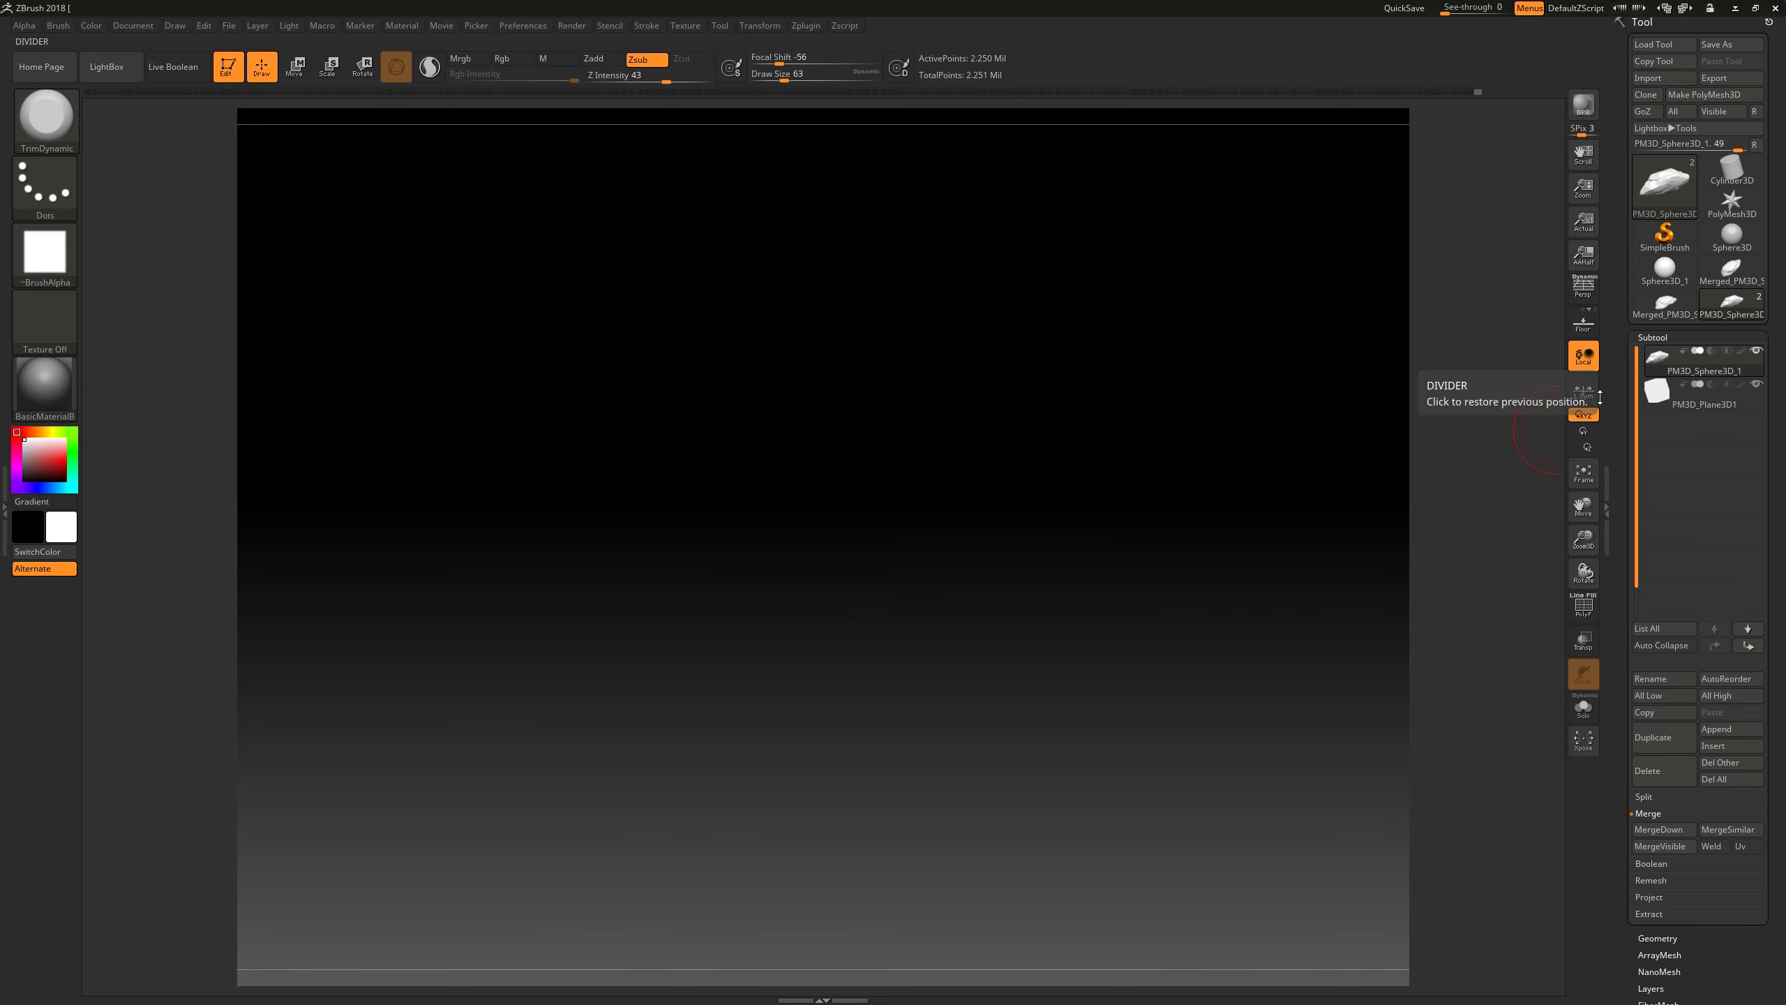
- Reload the rock tool, resize the document to 1120x840, and redraw the rock on the canvas
left_click(1664, 184)
left_click(1242, 229)
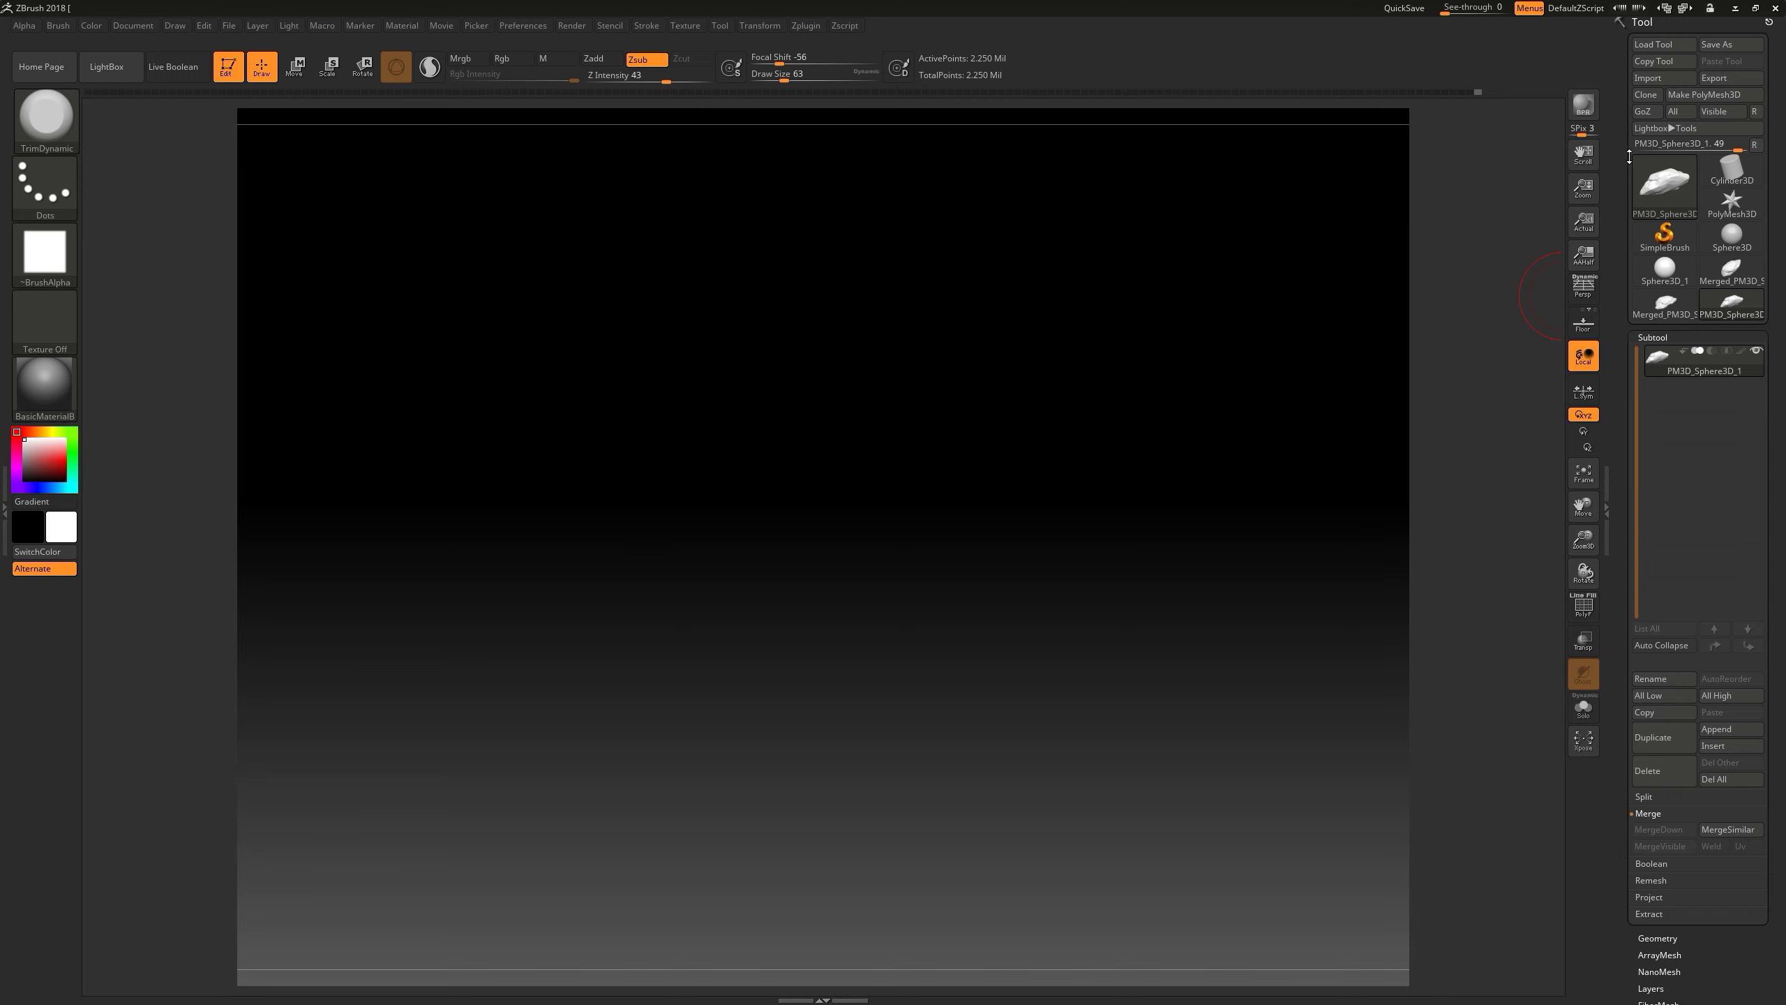
left_click(133, 25)
left_click_drag(204, 355, 216, 355)
key("Return")
left_click(219, 390)
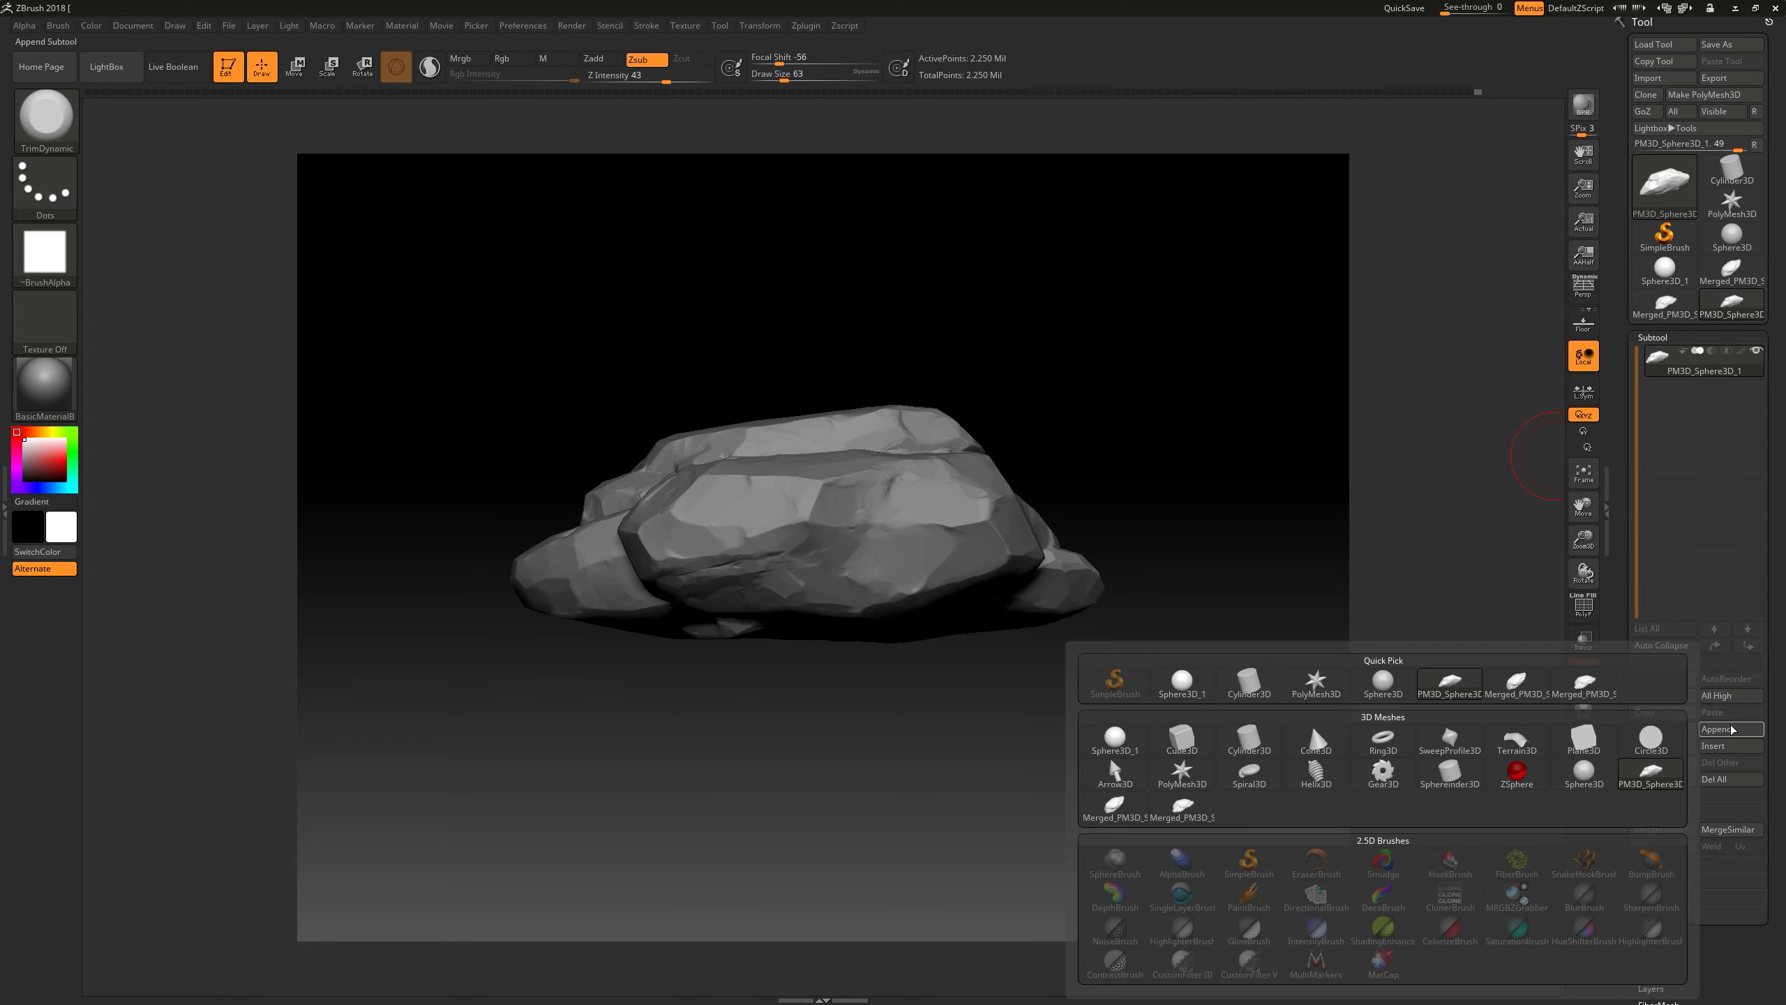
- Toggle the floor grid and perspective view while orbiting around the rock
key("shift+p")
mouse_move(1308, 722)
left_mouse_down()
mouse_move(1268, 590)
mouse_move(1272, 639)
mouse_move(1195, 493)
left_mouse_up()
key("p")
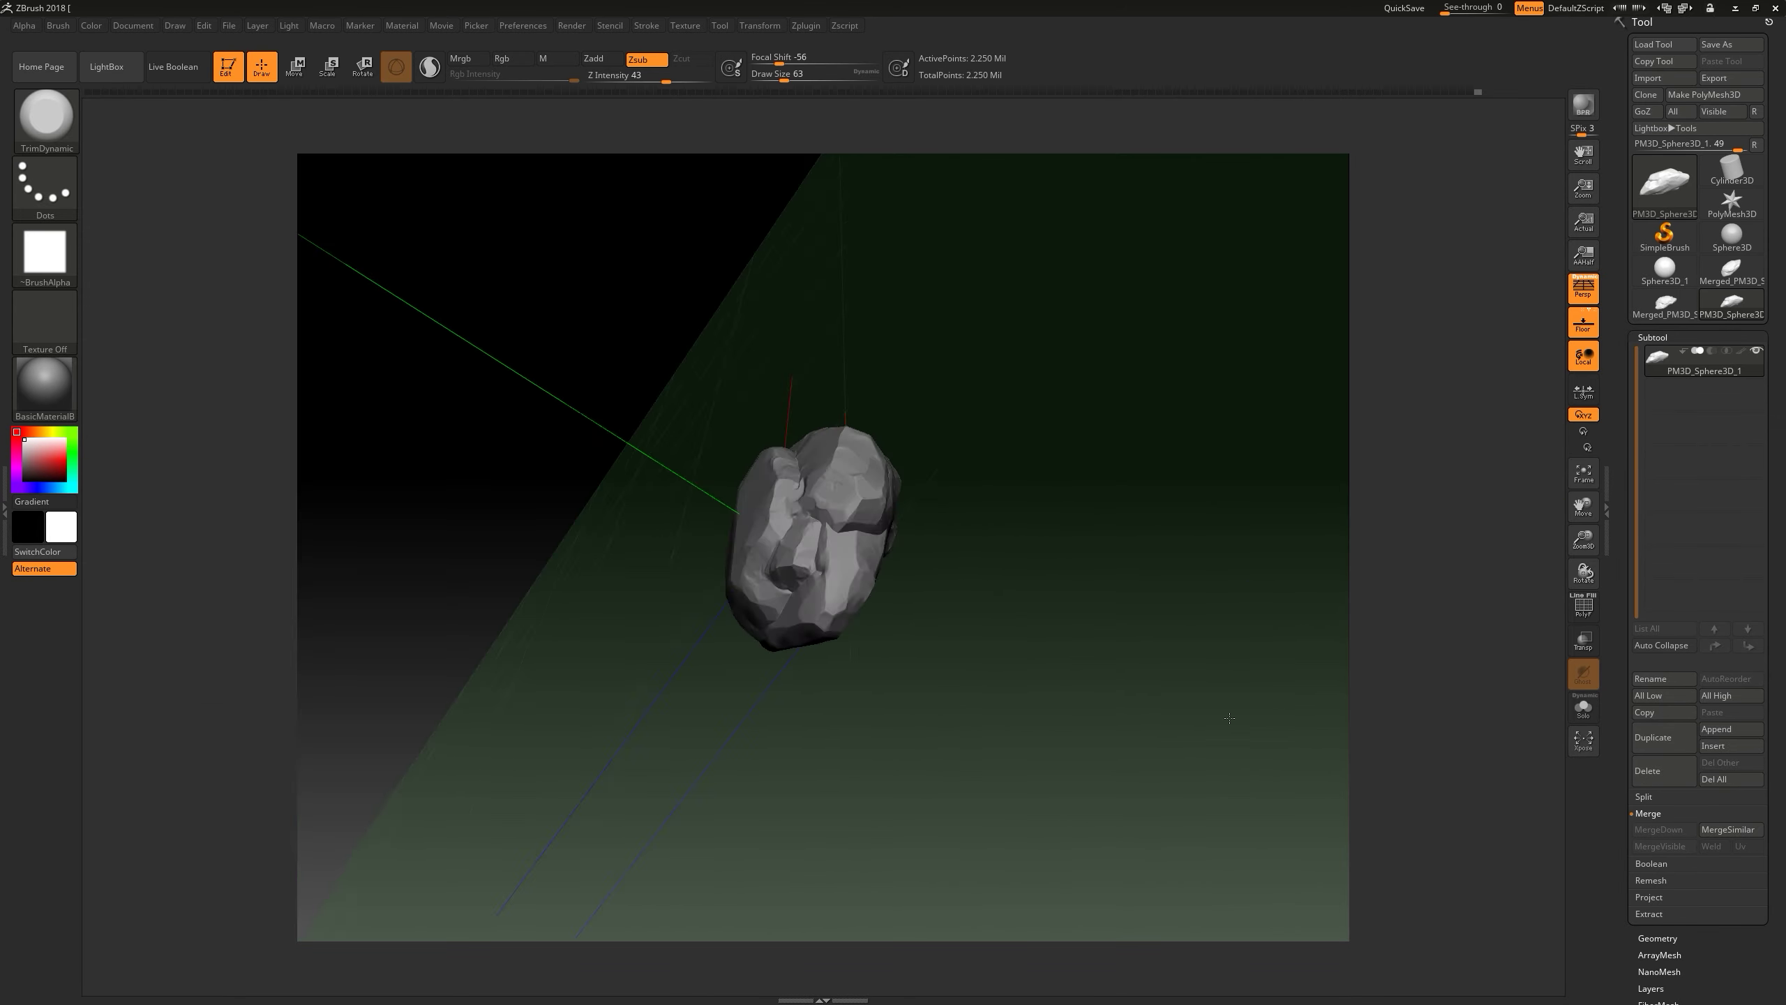
key("shift+p")
- Append a Plane3D subtool and level the view so it lies flat beneath the rock
left_click(1716, 729)
left_click(1476, 736)
left_click(1680, 421)
key("f")
left_click(805, 438, "alt")
left_click_drag(805, 438, 822, 360)
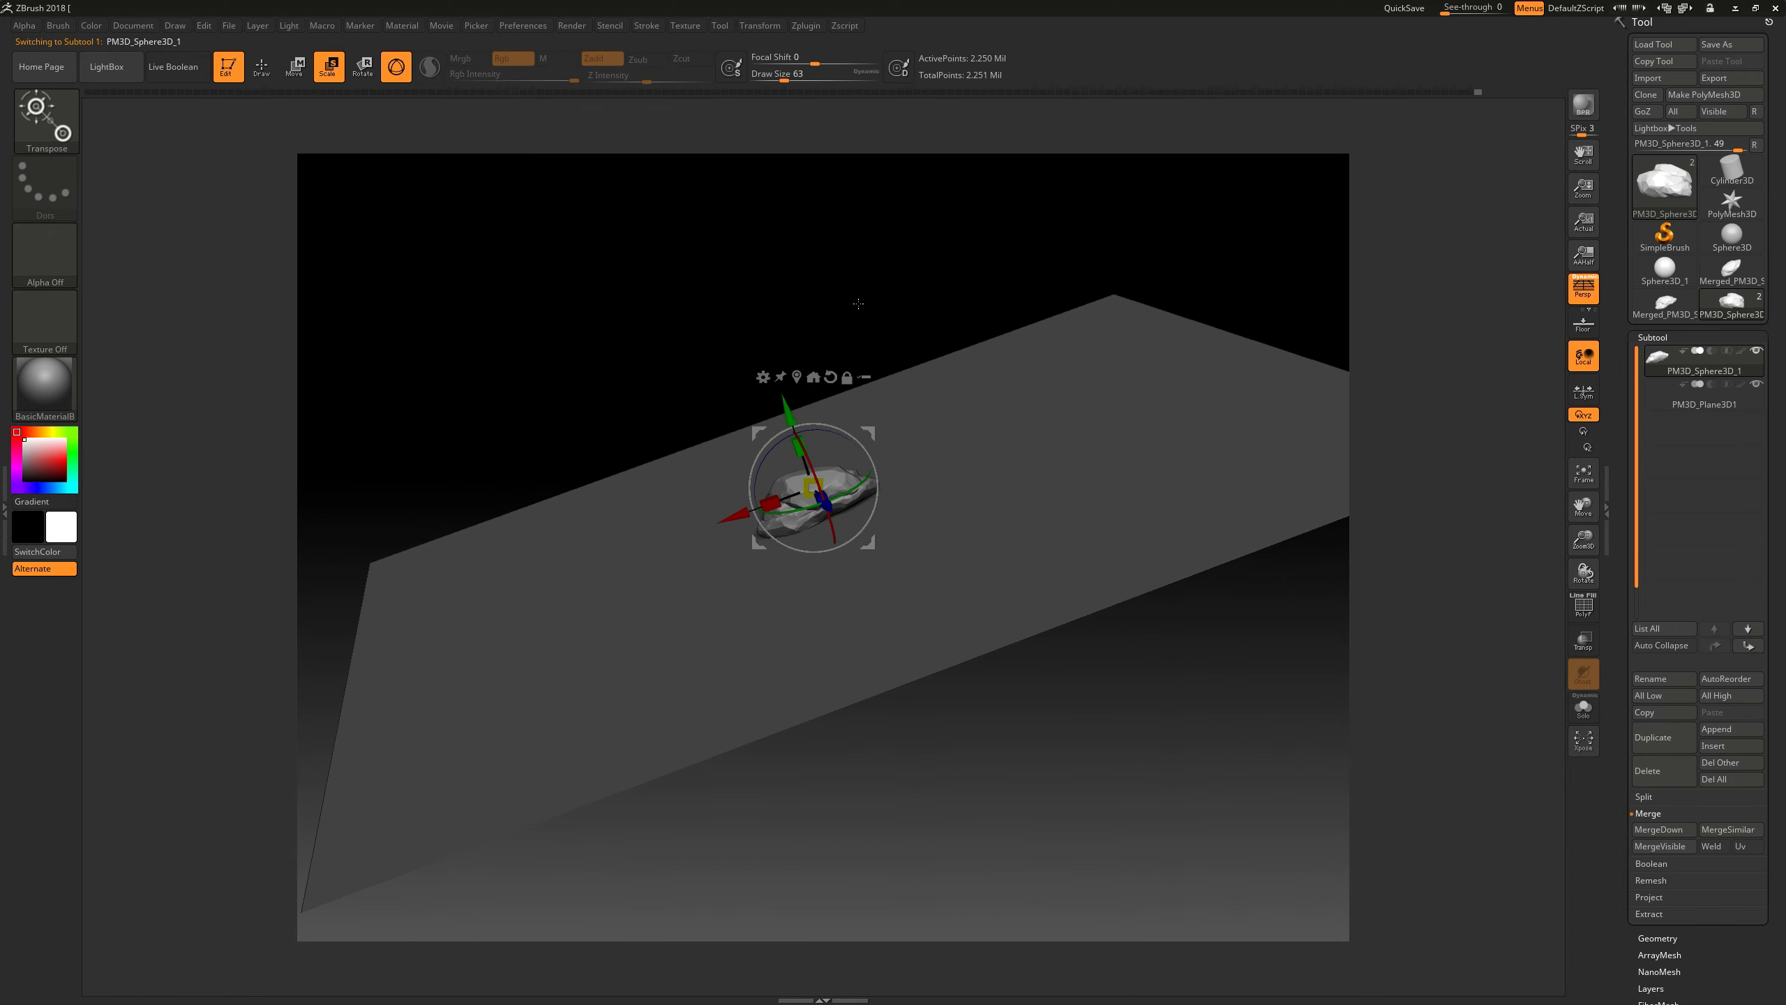
key("f")
left_click_drag(1392, 457, 1414, 581)
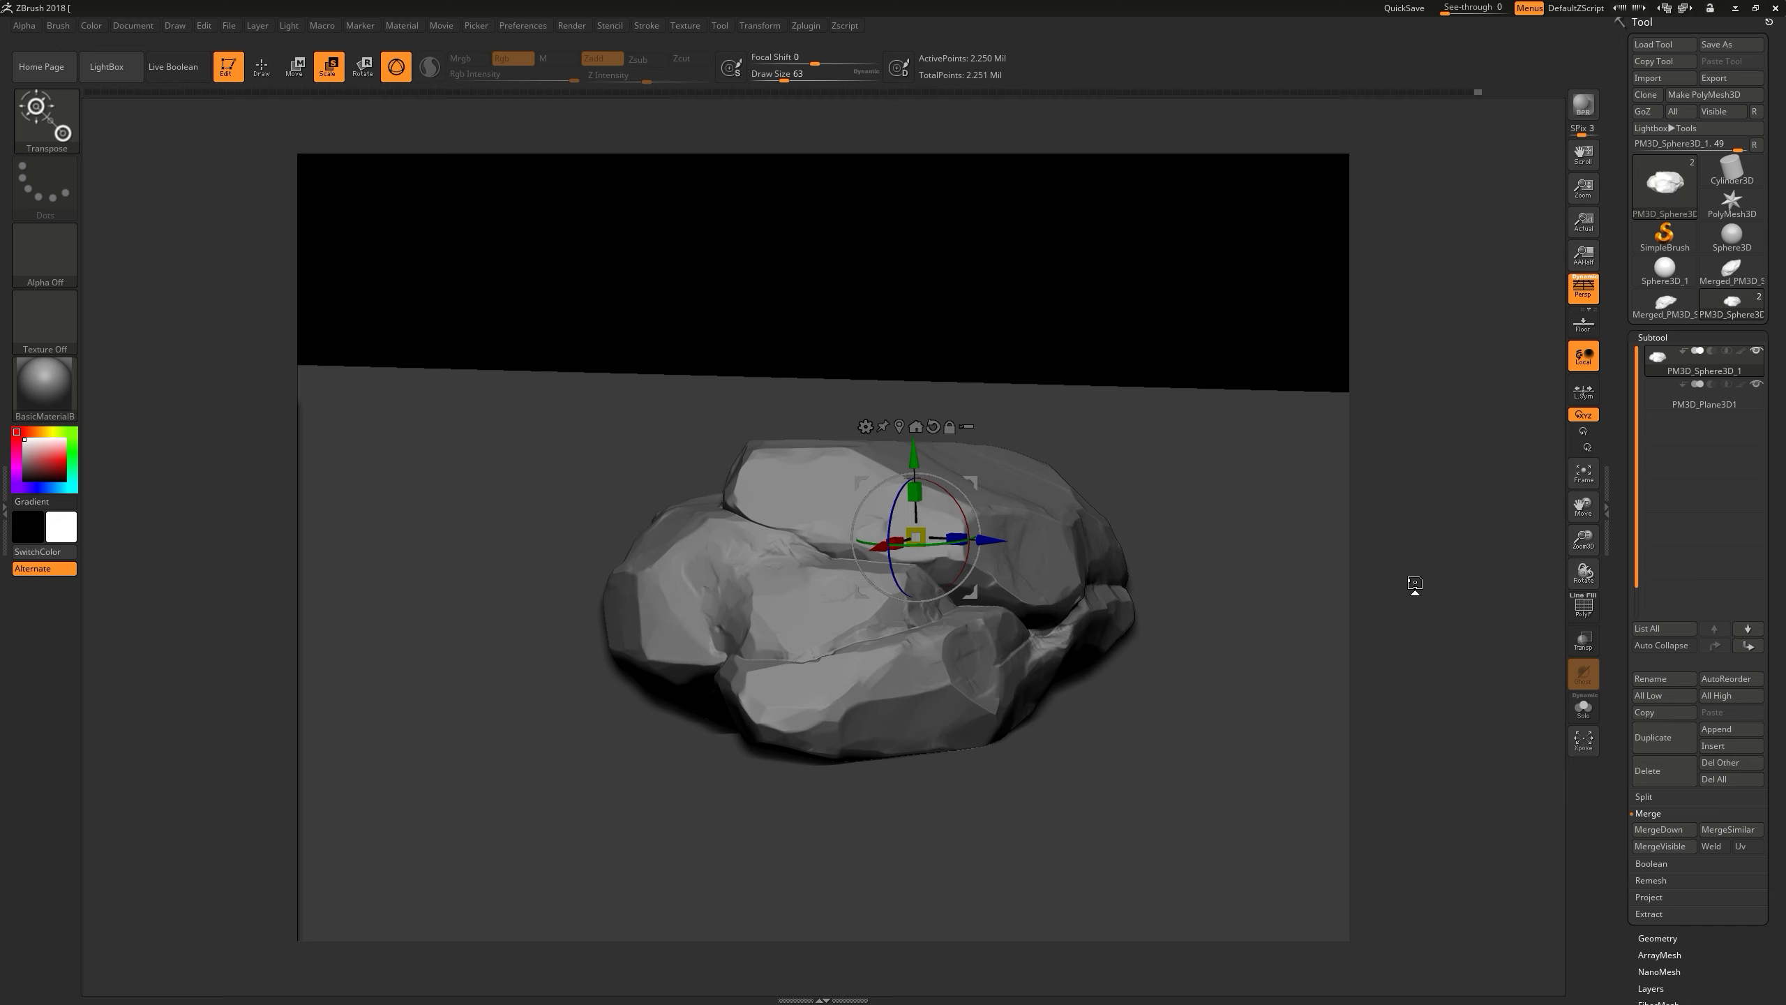
left_click(1730, 729)
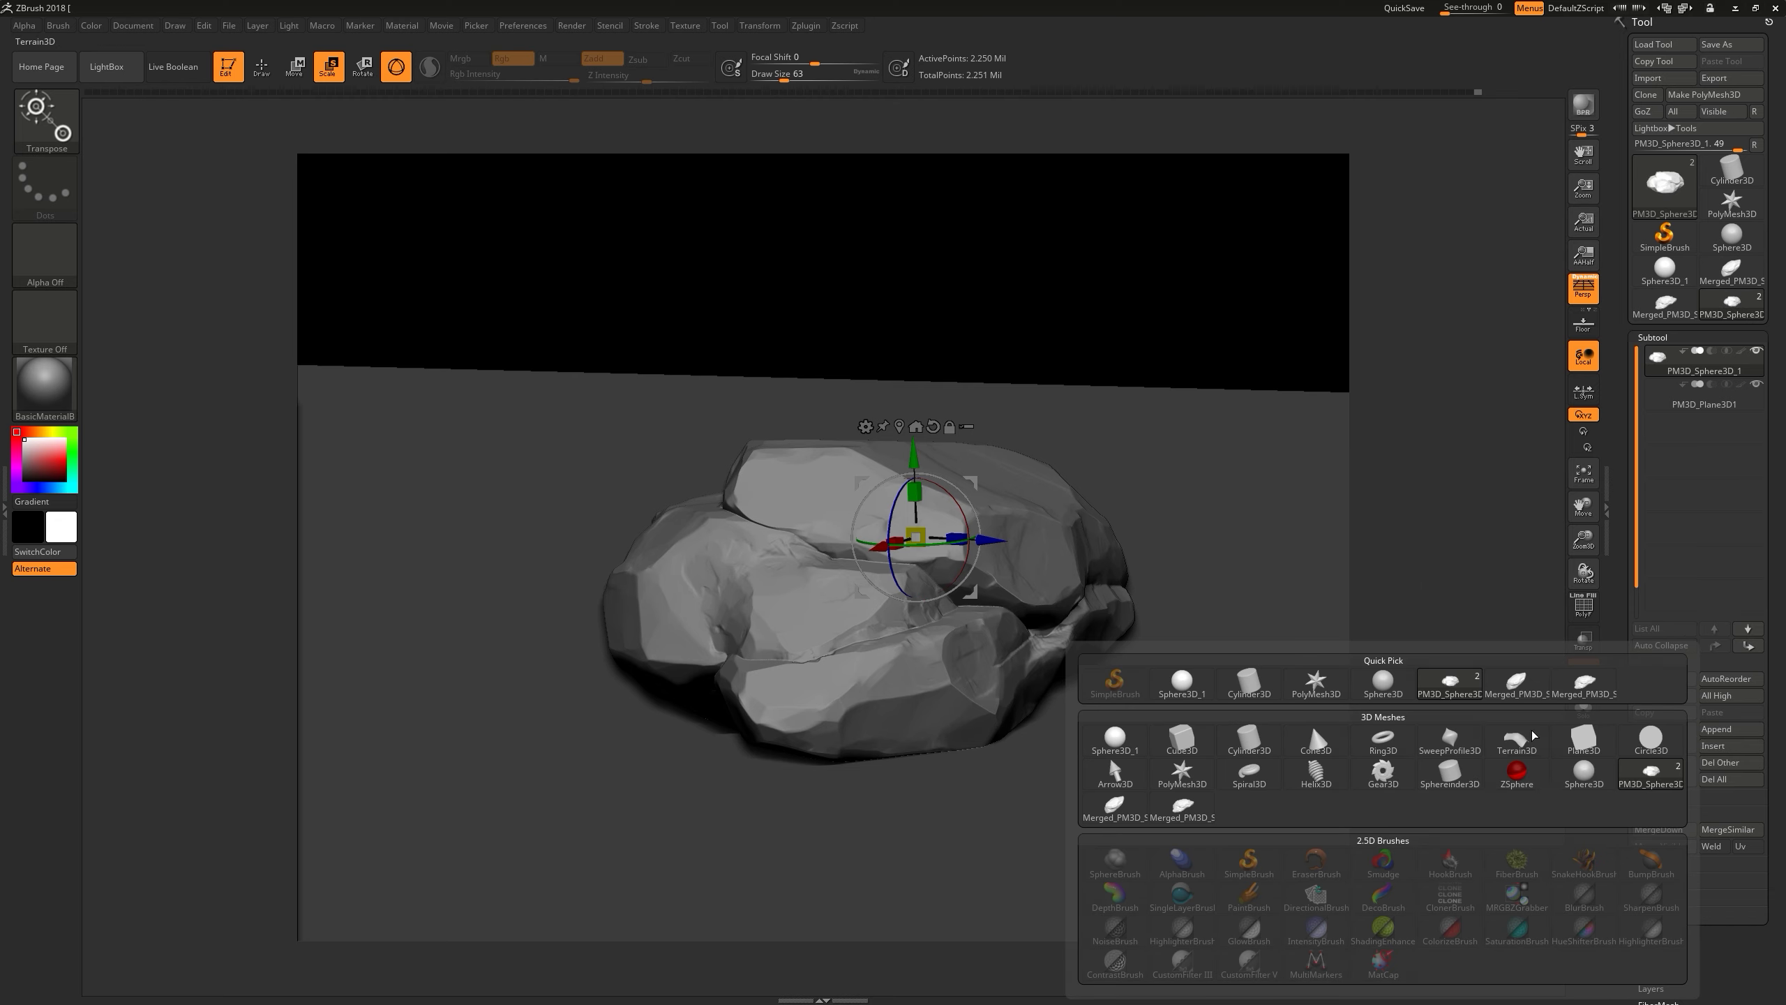
- Append a ZSphere subtool and scale it down to sit beside the rock
left_click(1195, 757)
left_click_drag(896, 564, 938, 532)
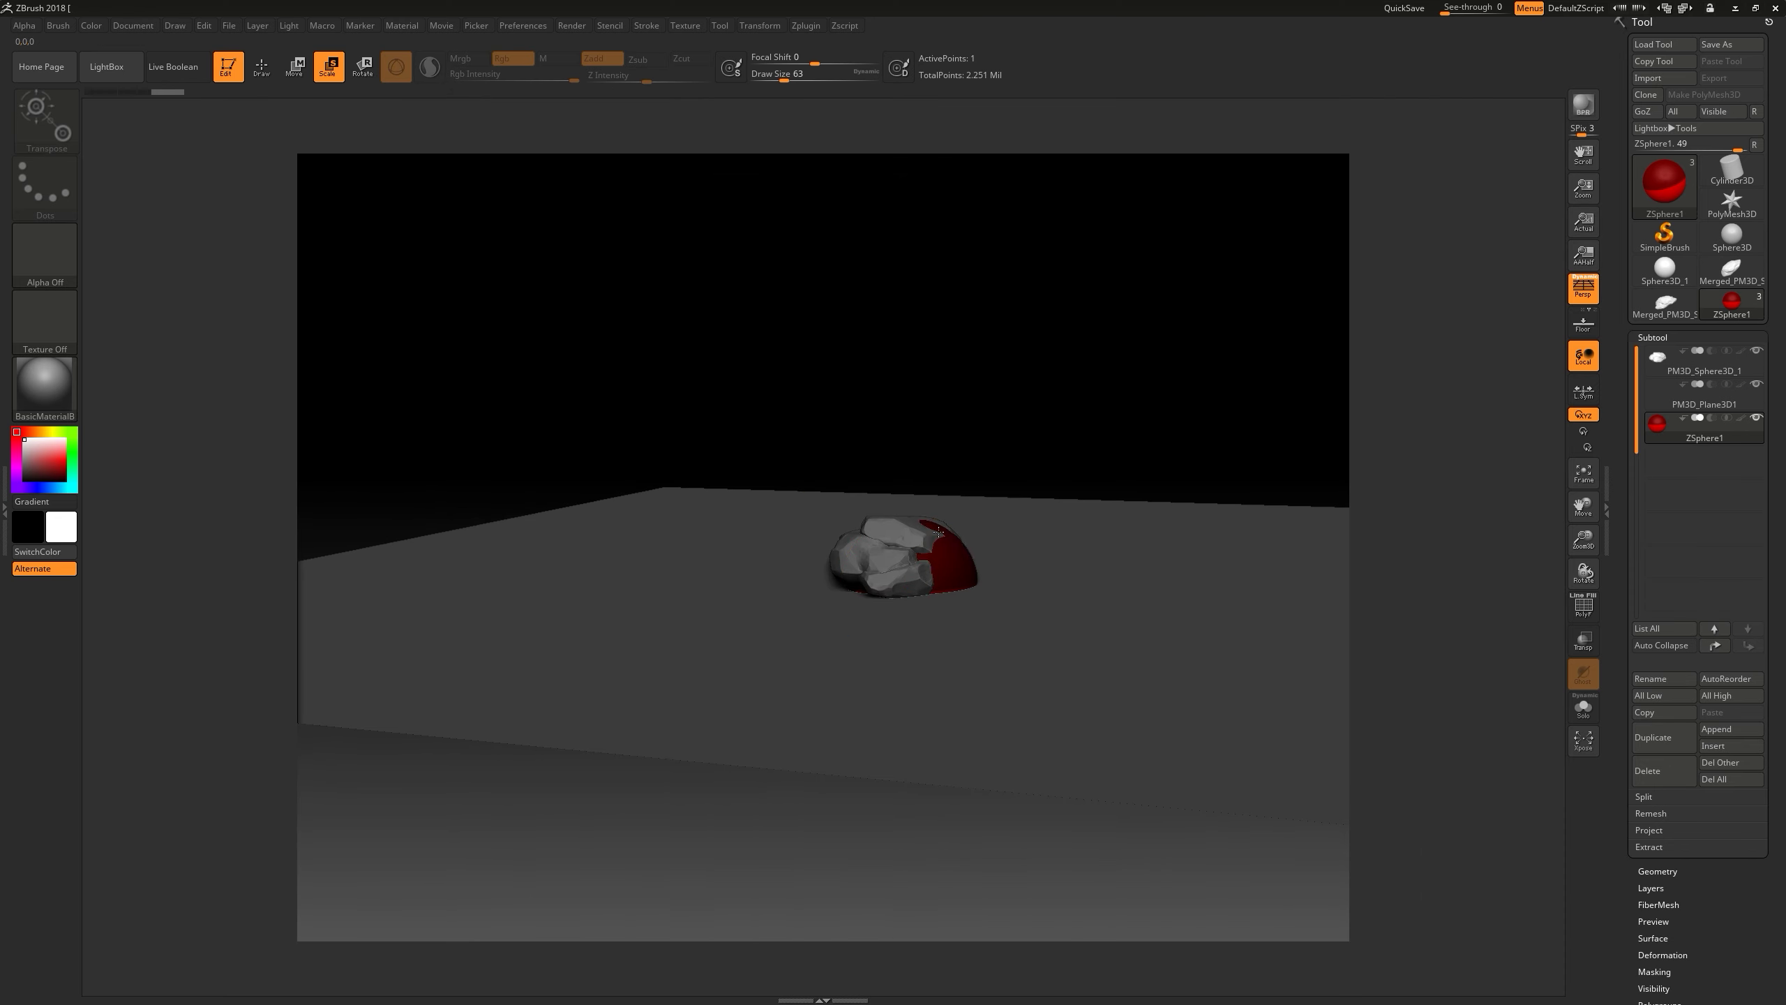
left_click_drag(1059, 370, 929, 540)
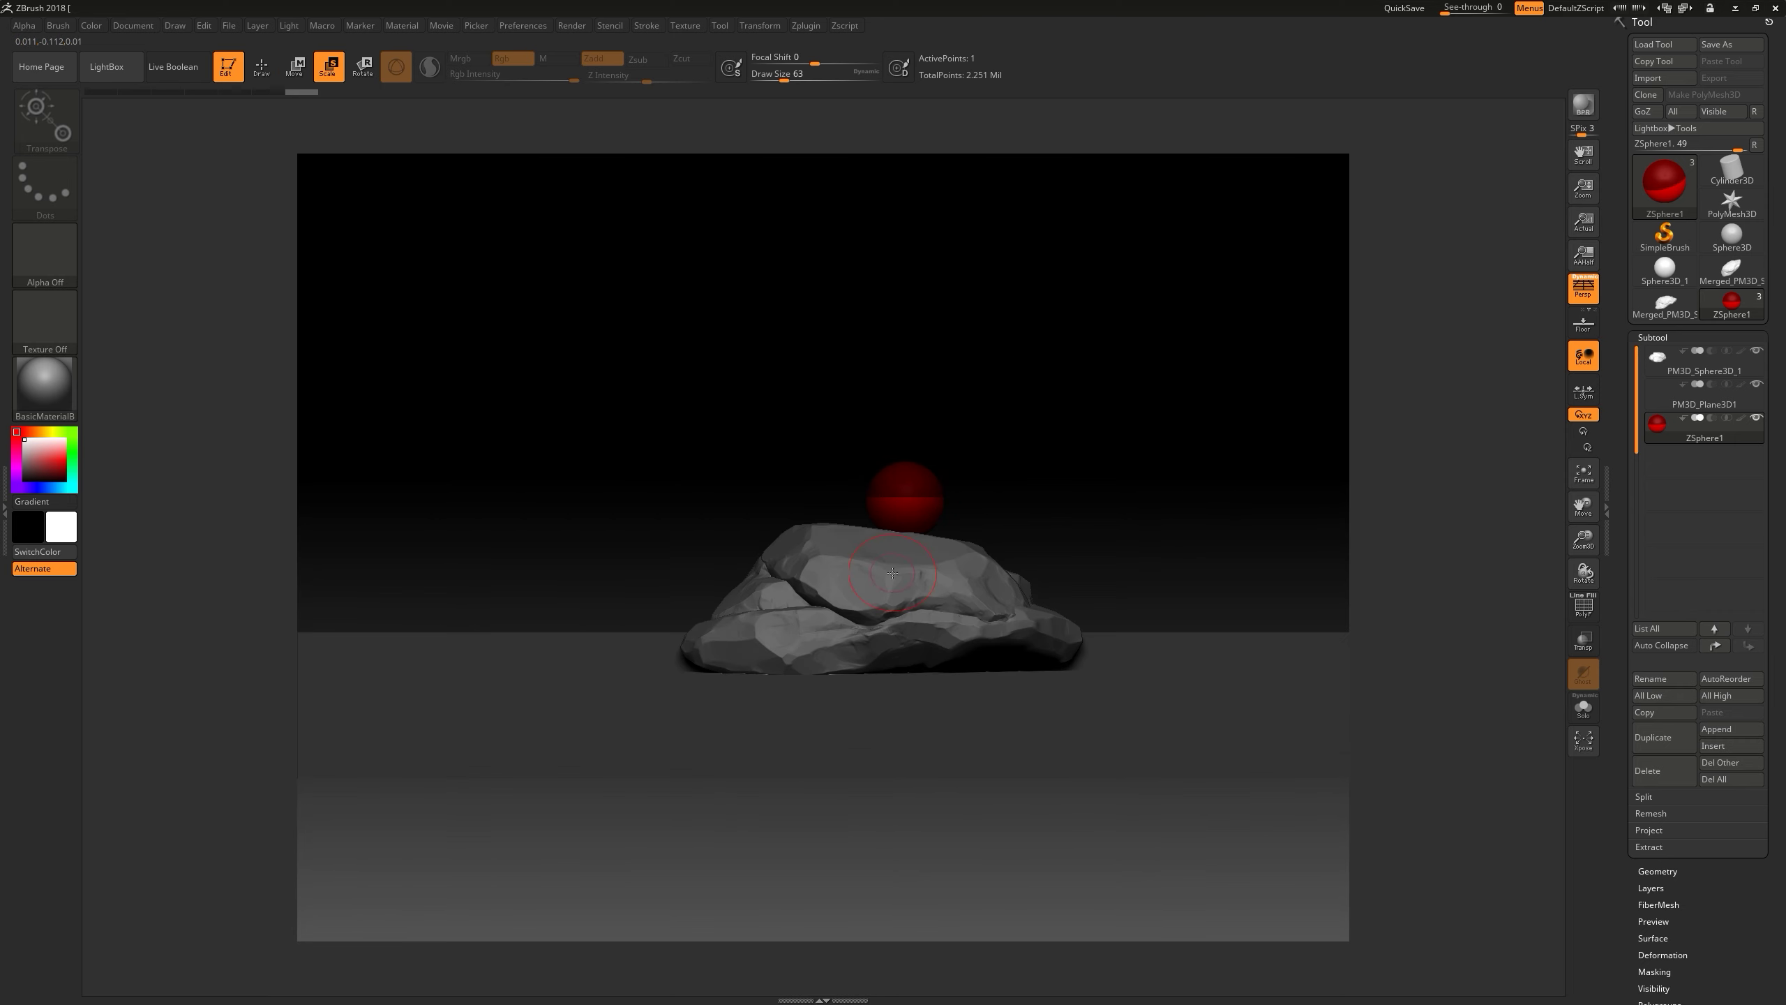
- Draw more ZSpheres into a bending chain draped over the rock
key("q")
mouse_move(956, 578)
right_mouse_down()
mouse_move(942, 646)
mouse_move(1006, 498)
right_mouse_up()
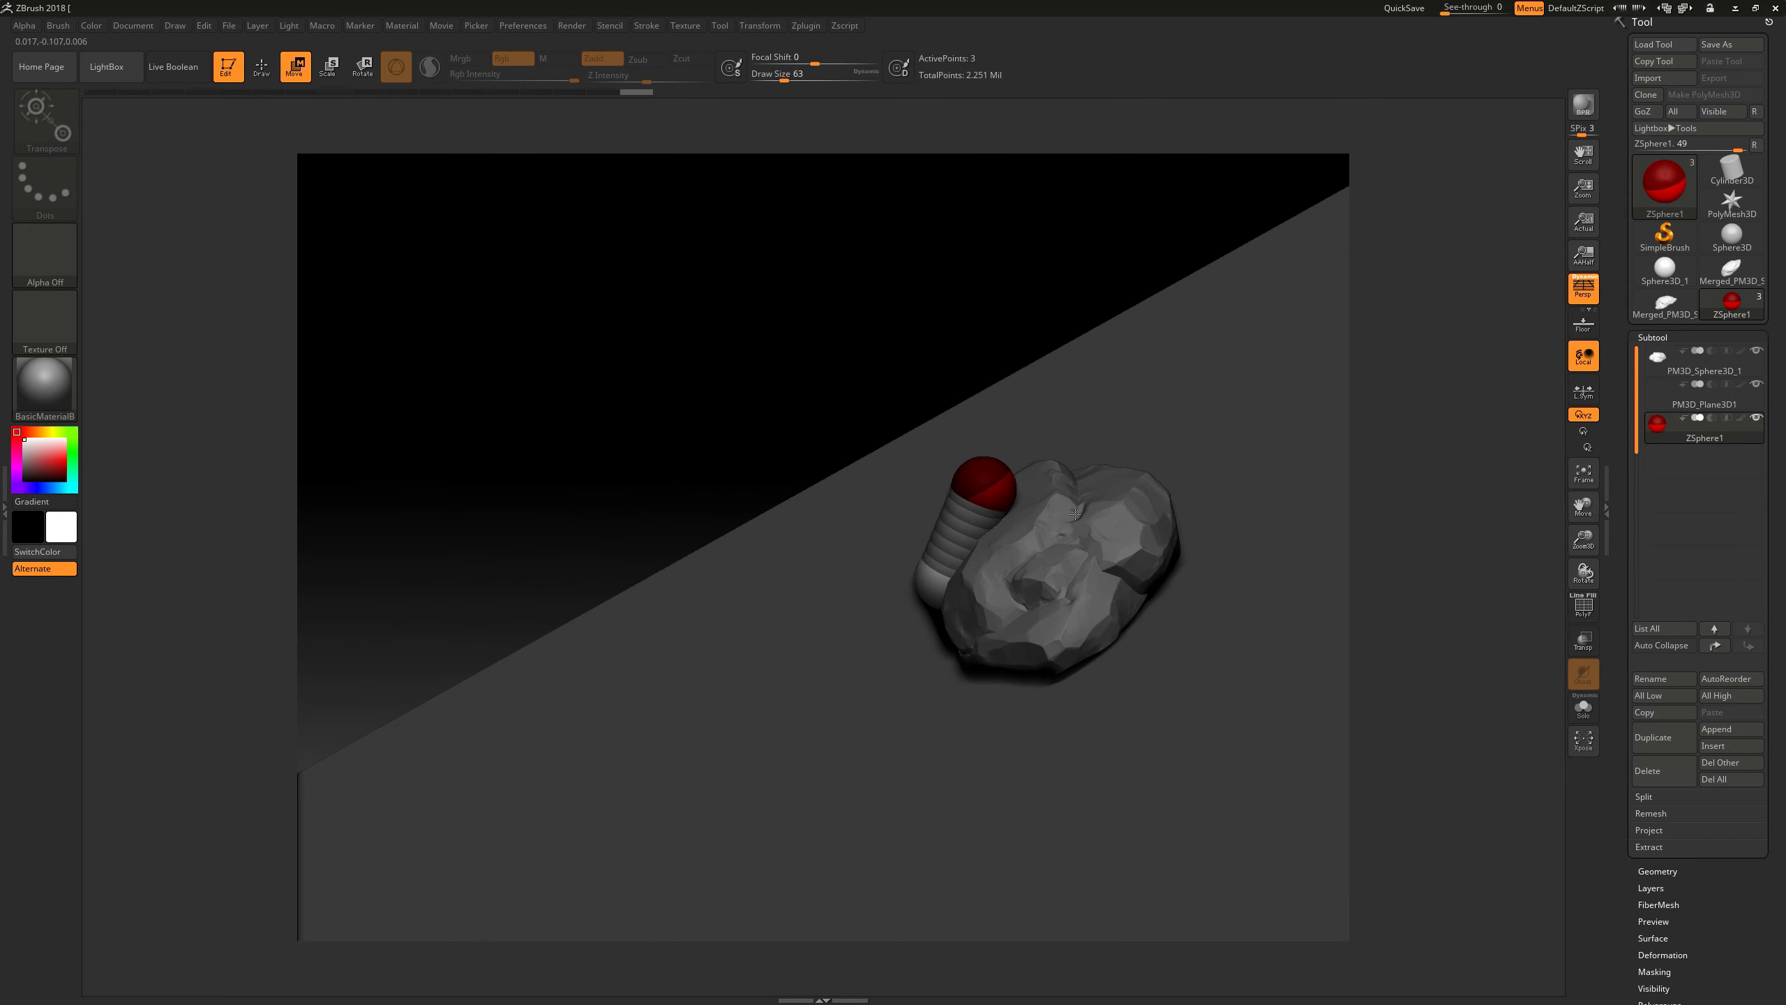
mouse_move(1075, 514)
right_mouse_down()
mouse_move(828, 245)
mouse_move(999, 644)
mouse_move(1096, 518)
mouse_move(923, 715)
mouse_move(1034, 580)
right_mouse_up()
left_click(1000, 644)
key("q")
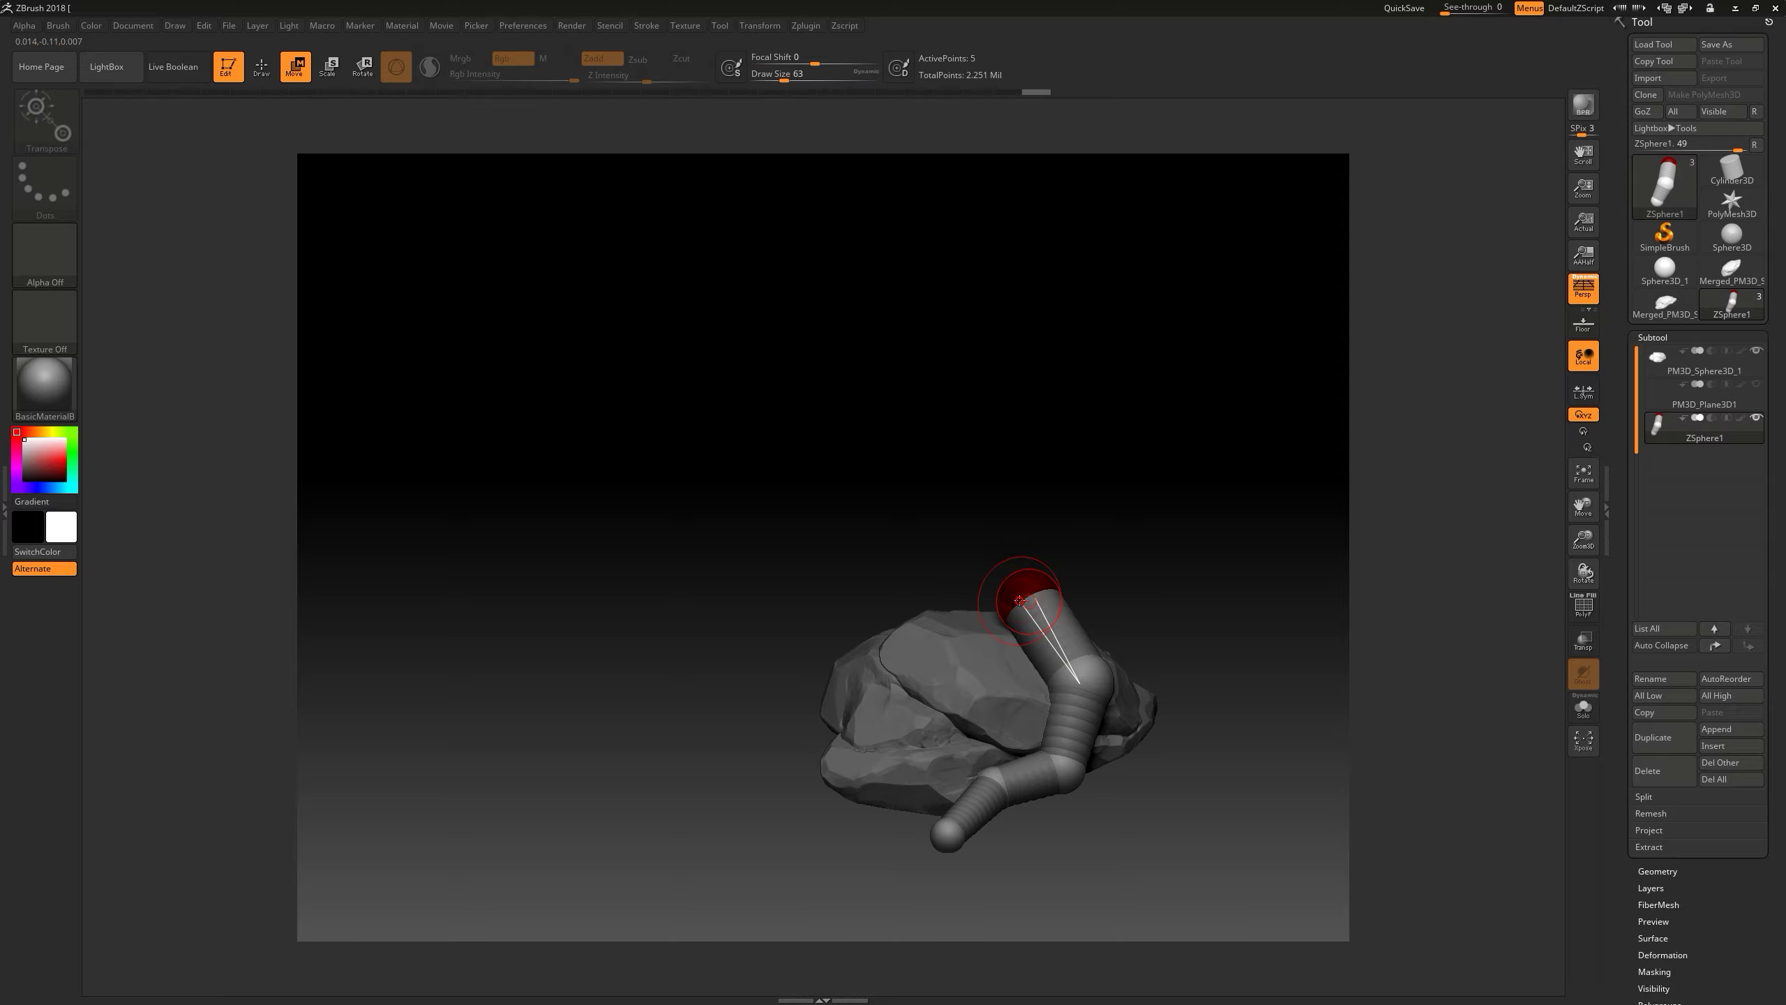
key("alt+Tab")
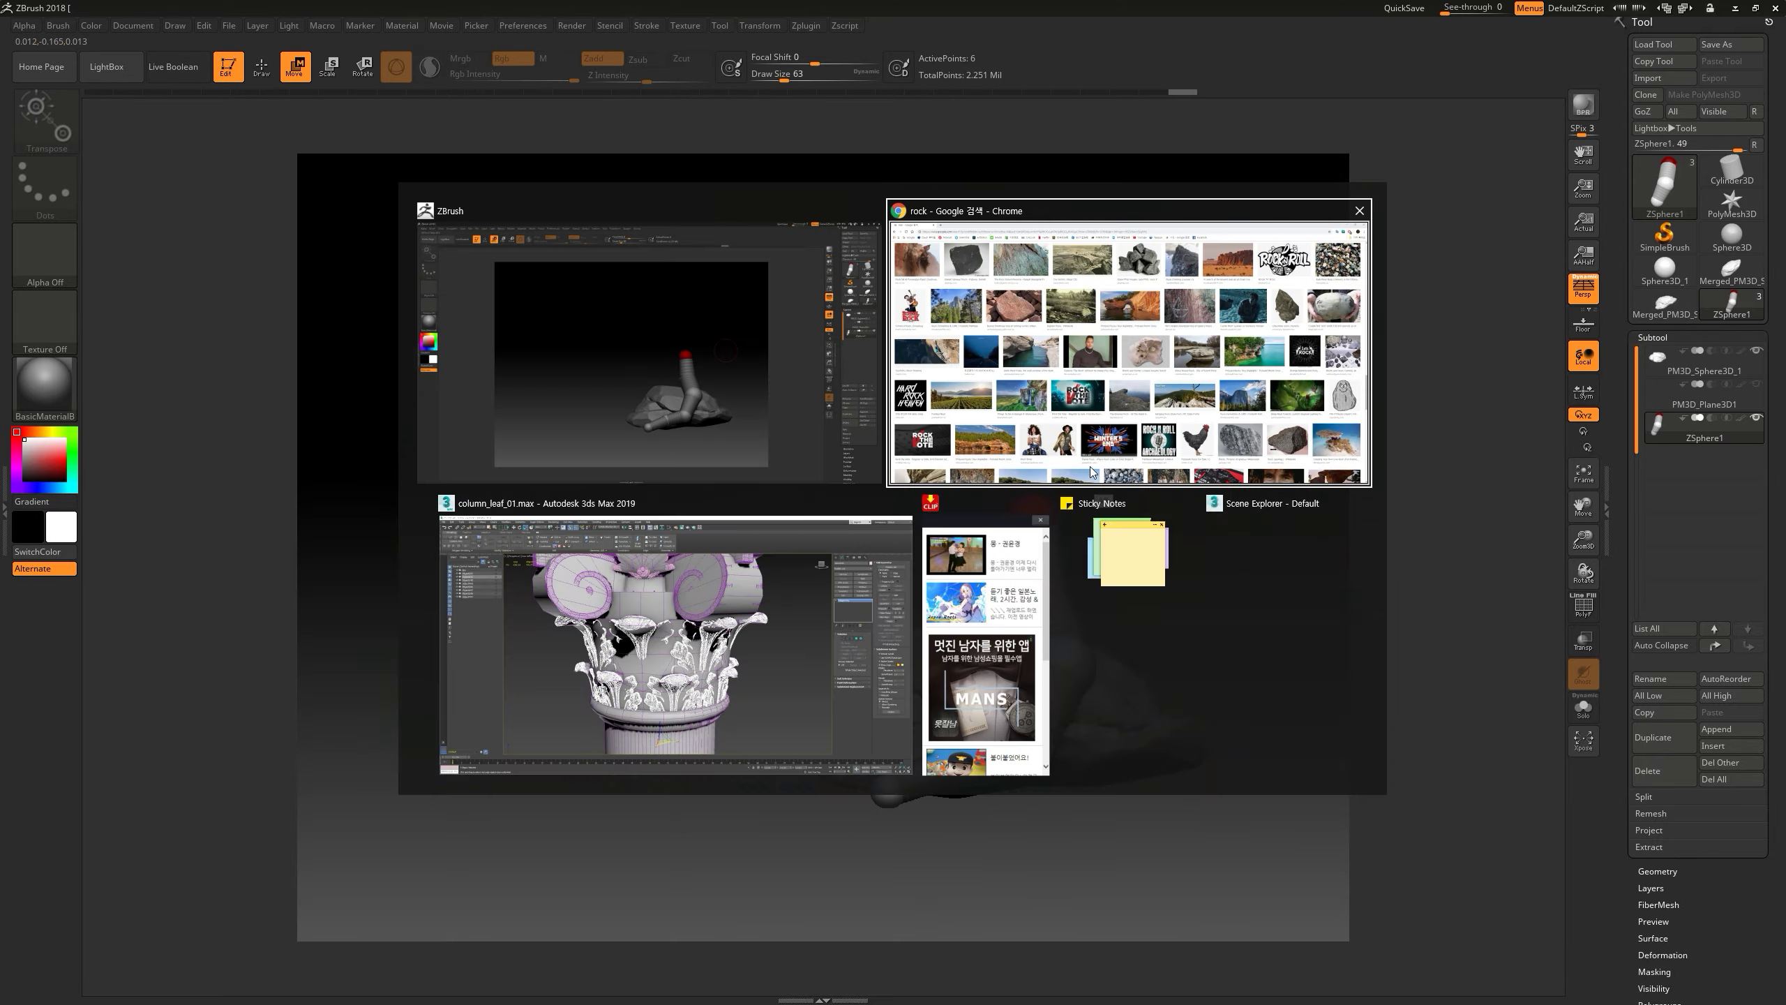
- Browse 'rock tree' image results and open the Jumbo Rocks Spire | Joshua Tree preview
type("tree")
key("Return")
left_click(482, 268)
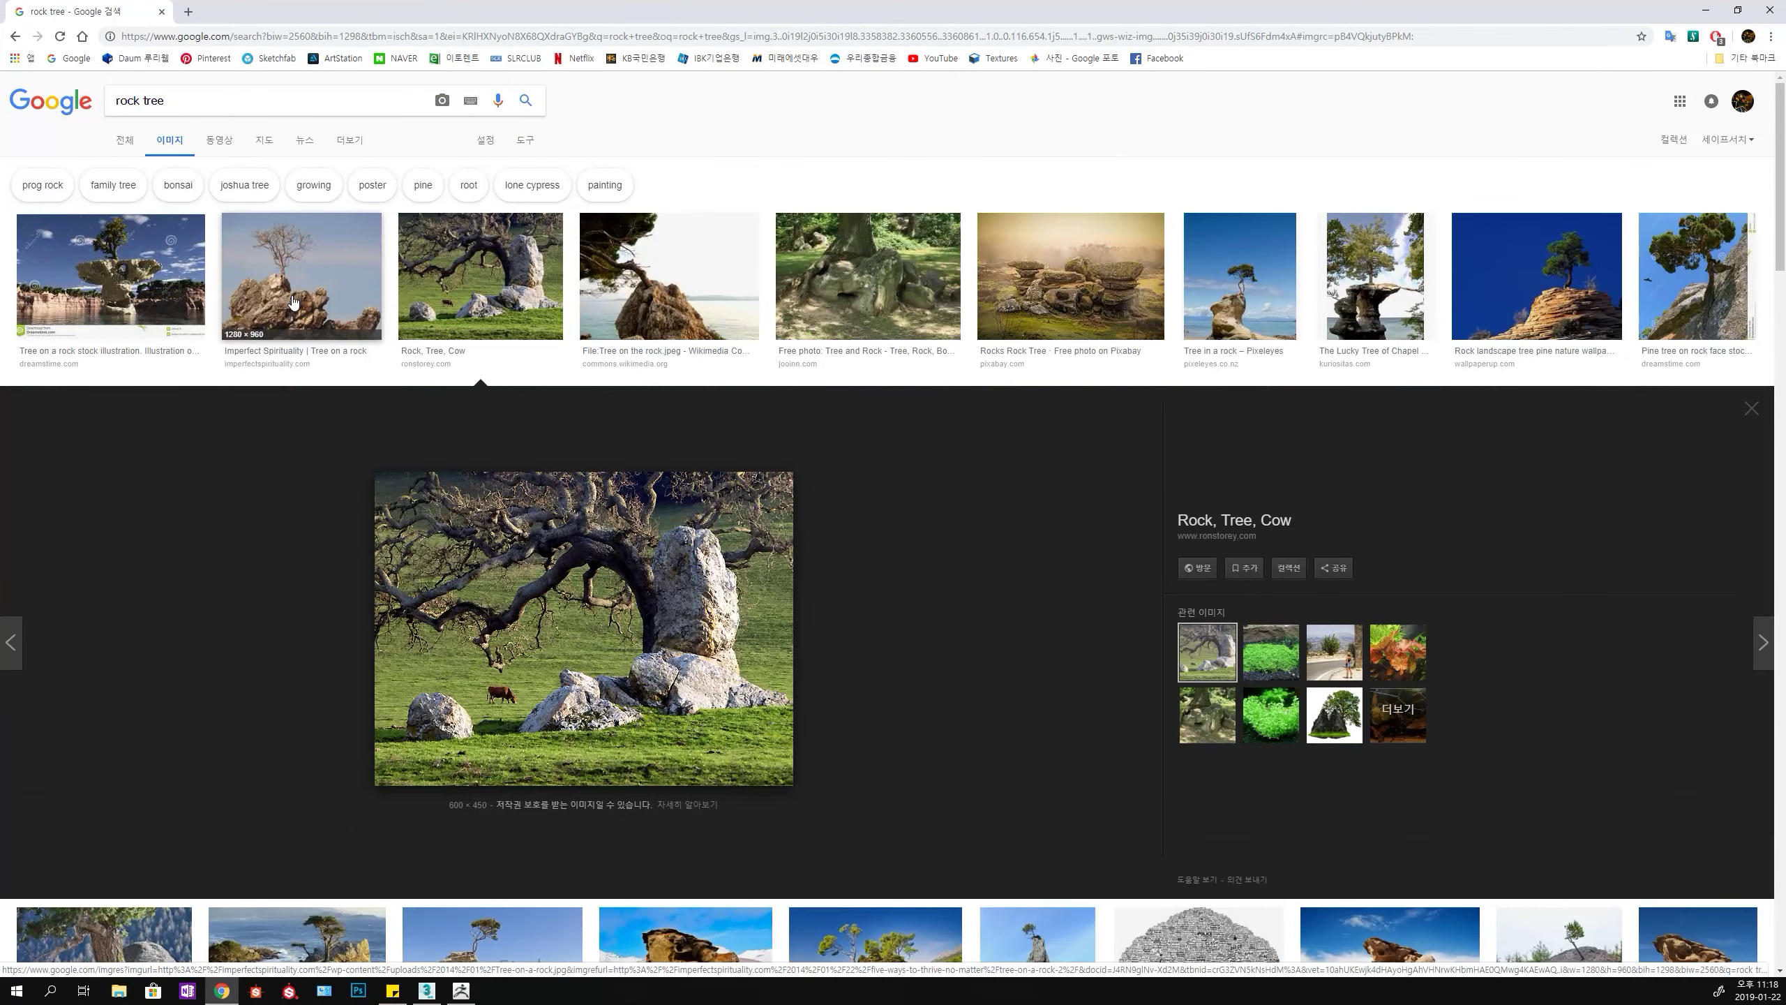
scroll(521, 492, "down", 5)
left_click(554, 674)
key("alt+Tab")
- Draw a new root ZSphere off the trunk base onto the rock
mouse_move(843, 633)
right_mouse_down()
mouse_move(926, 576)
mouse_move(892, 411)
mouse_move(817, 590)
mouse_move(1096, 717)
mouse_move(1130, 530)
right_mouse_up()
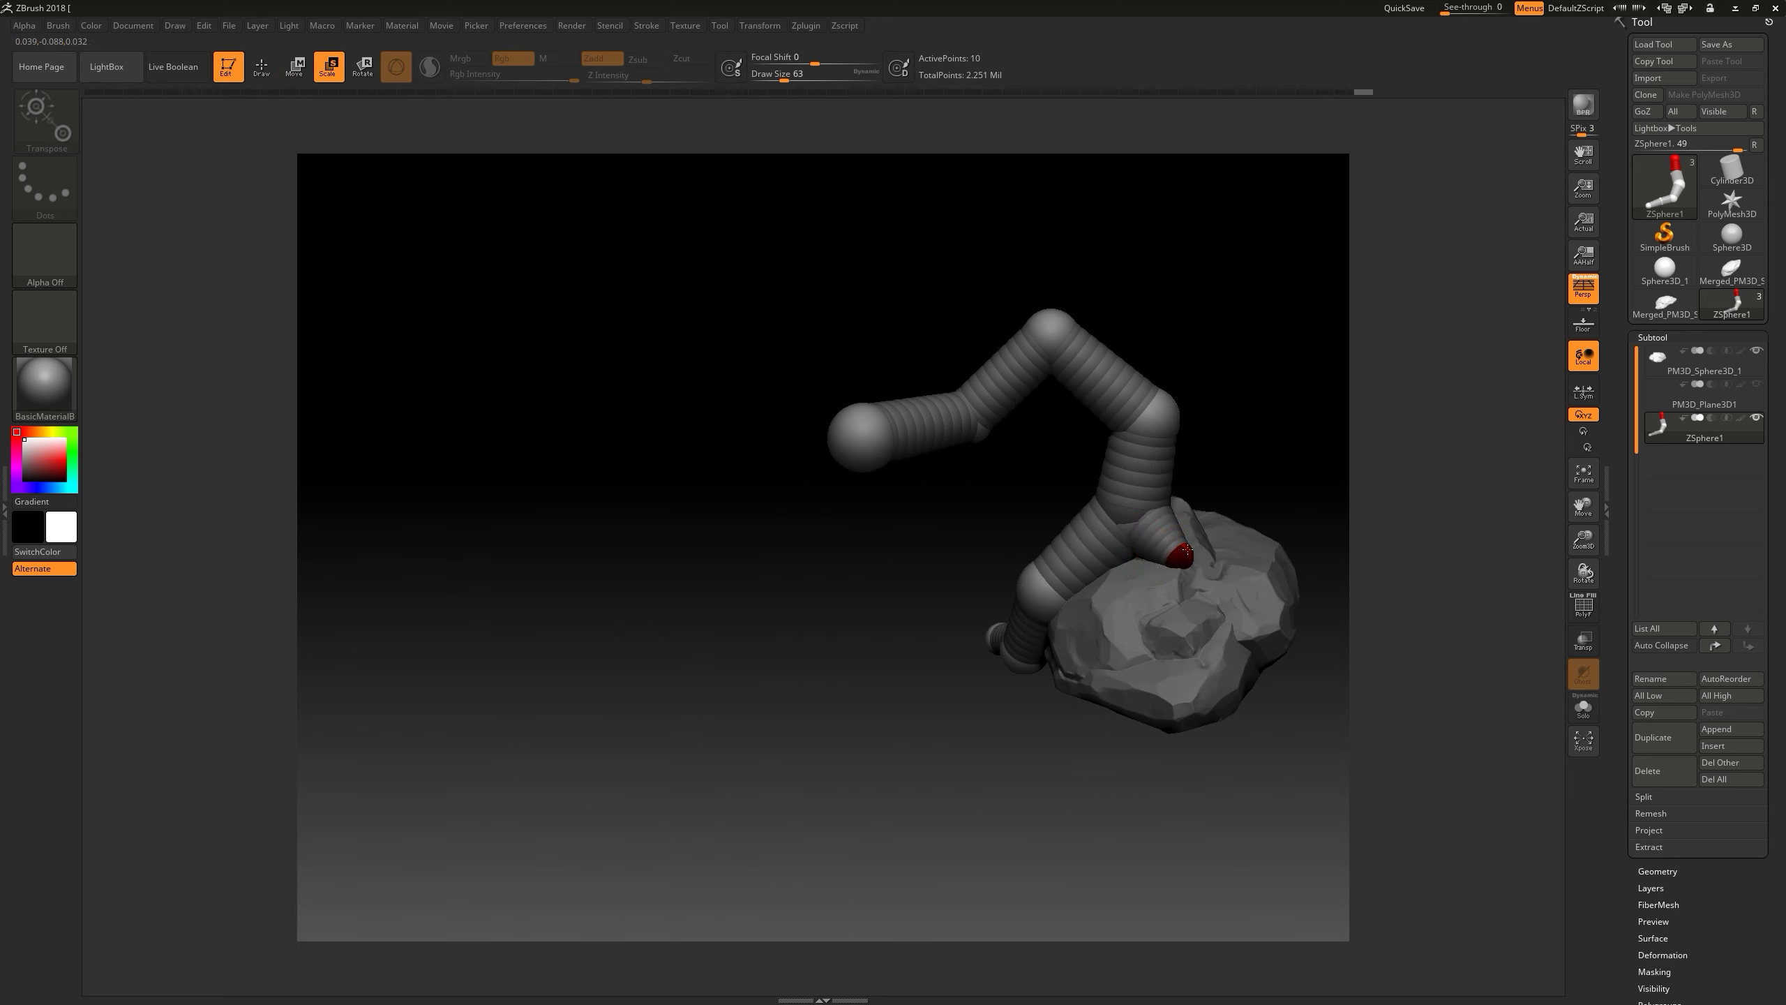
mouse_move(1196, 542)
right_mouse_down()
mouse_move(1166, 766)
mouse_move(1077, 650)
mouse_move(1153, 649)
mouse_move(1057, 664)
right_mouse_up()
mouse_move(1028, 595)
right_mouse_down()
mouse_move(1072, 617)
mouse_move(1176, 788)
mouse_move(719, 763)
right_mouse_up()
key("q")
key("q")
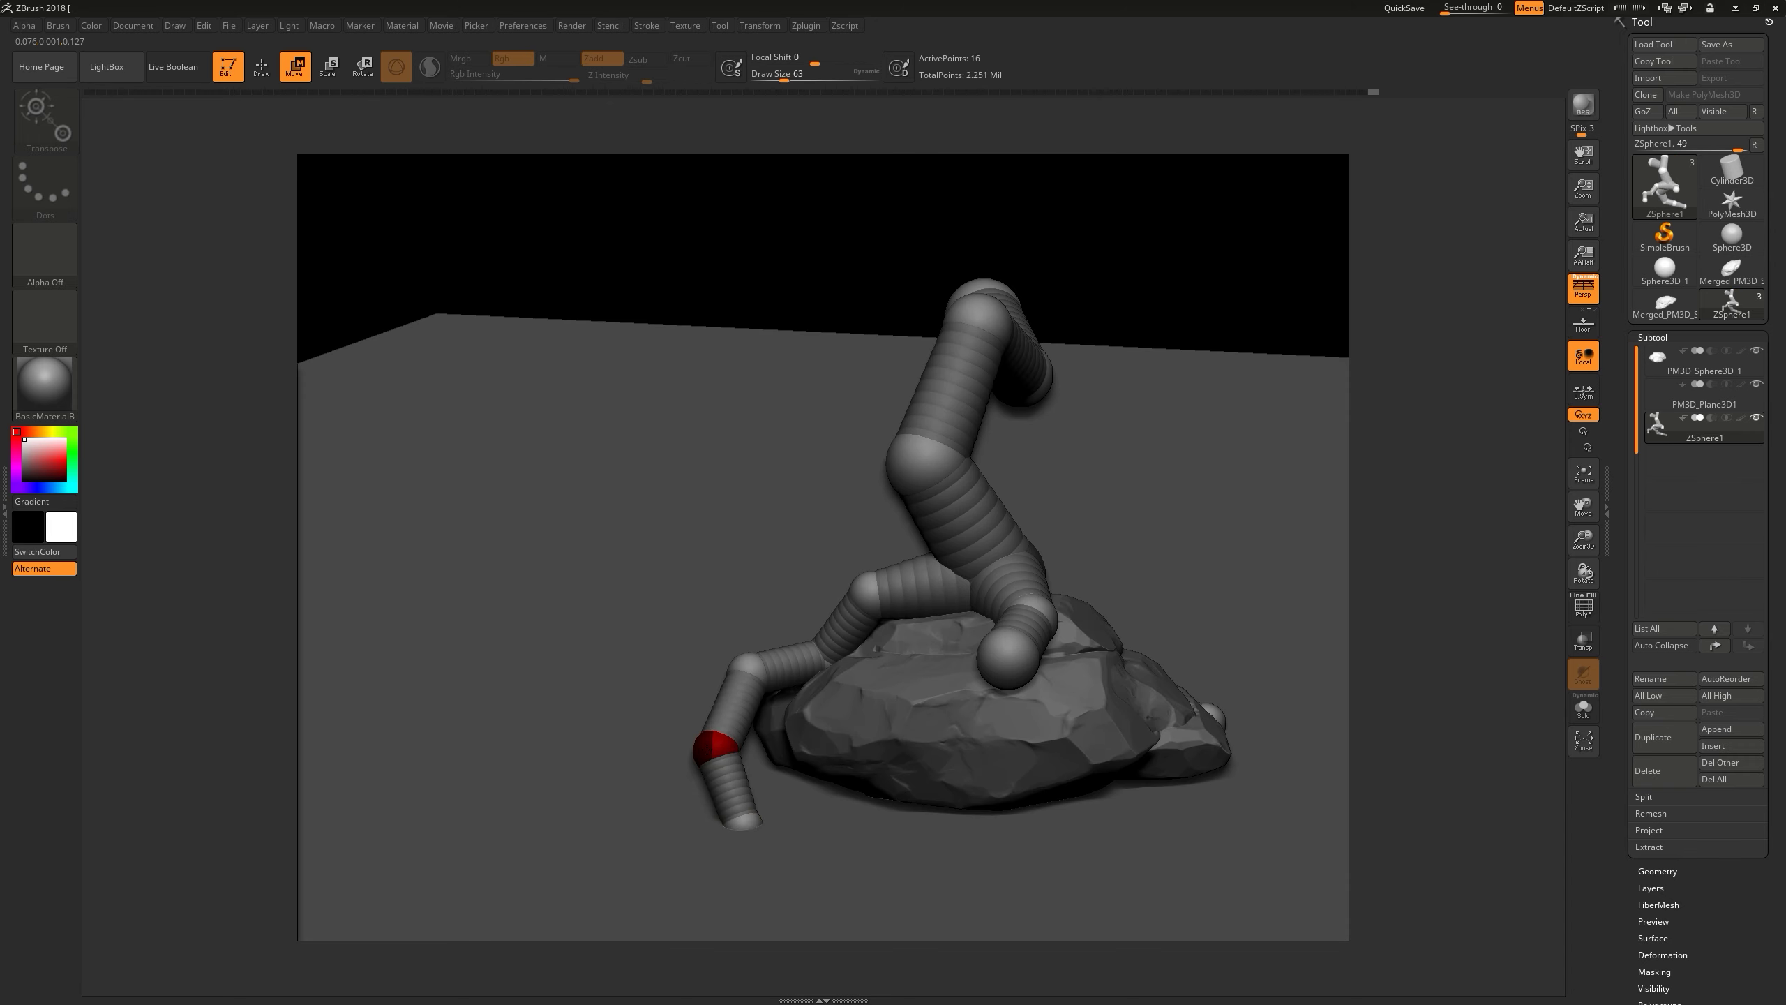
left_click_drag(829, 812, 925, 738)
mouse_move(925, 737)
right_mouse_down()
mouse_move(914, 668)
mouse_move(904, 765)
mouse_move(1144, 289)
right_mouse_up()
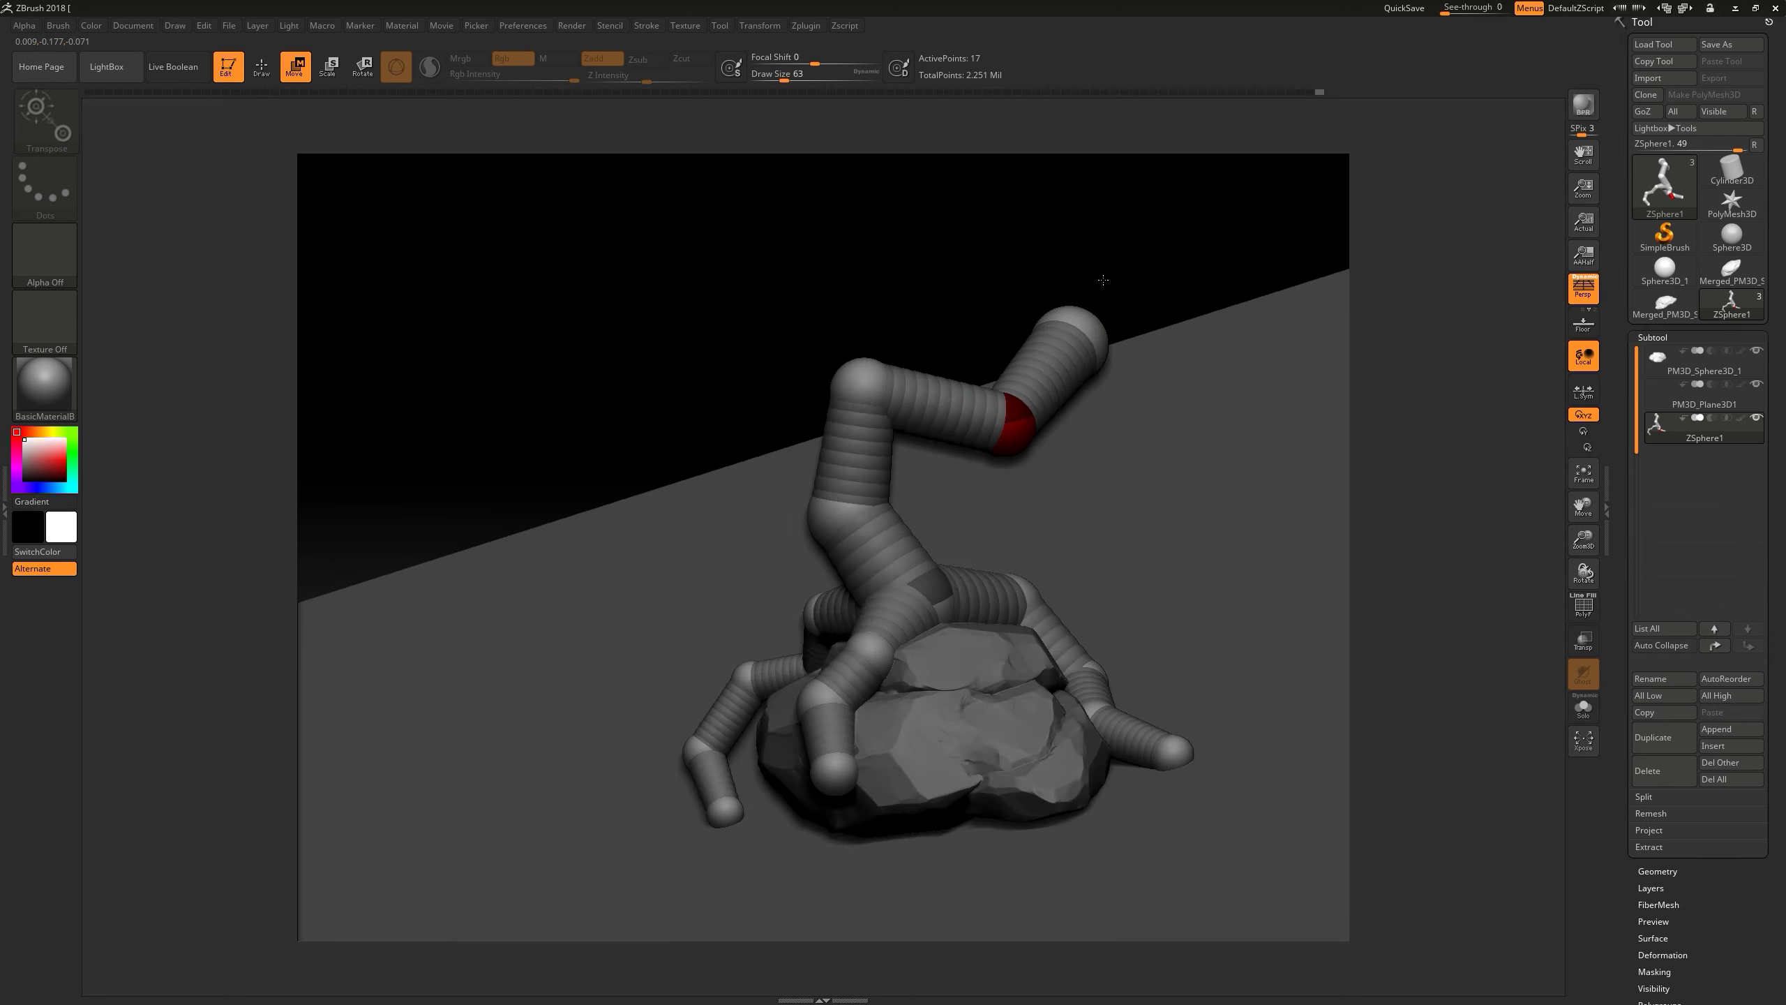
key("q")
- Grow and reposition further root ZSpheres spreading around the rock
mouse_move(1137, 427)
right_mouse_down()
mouse_move(778, 719)
mouse_move(874, 755)
right_mouse_up()
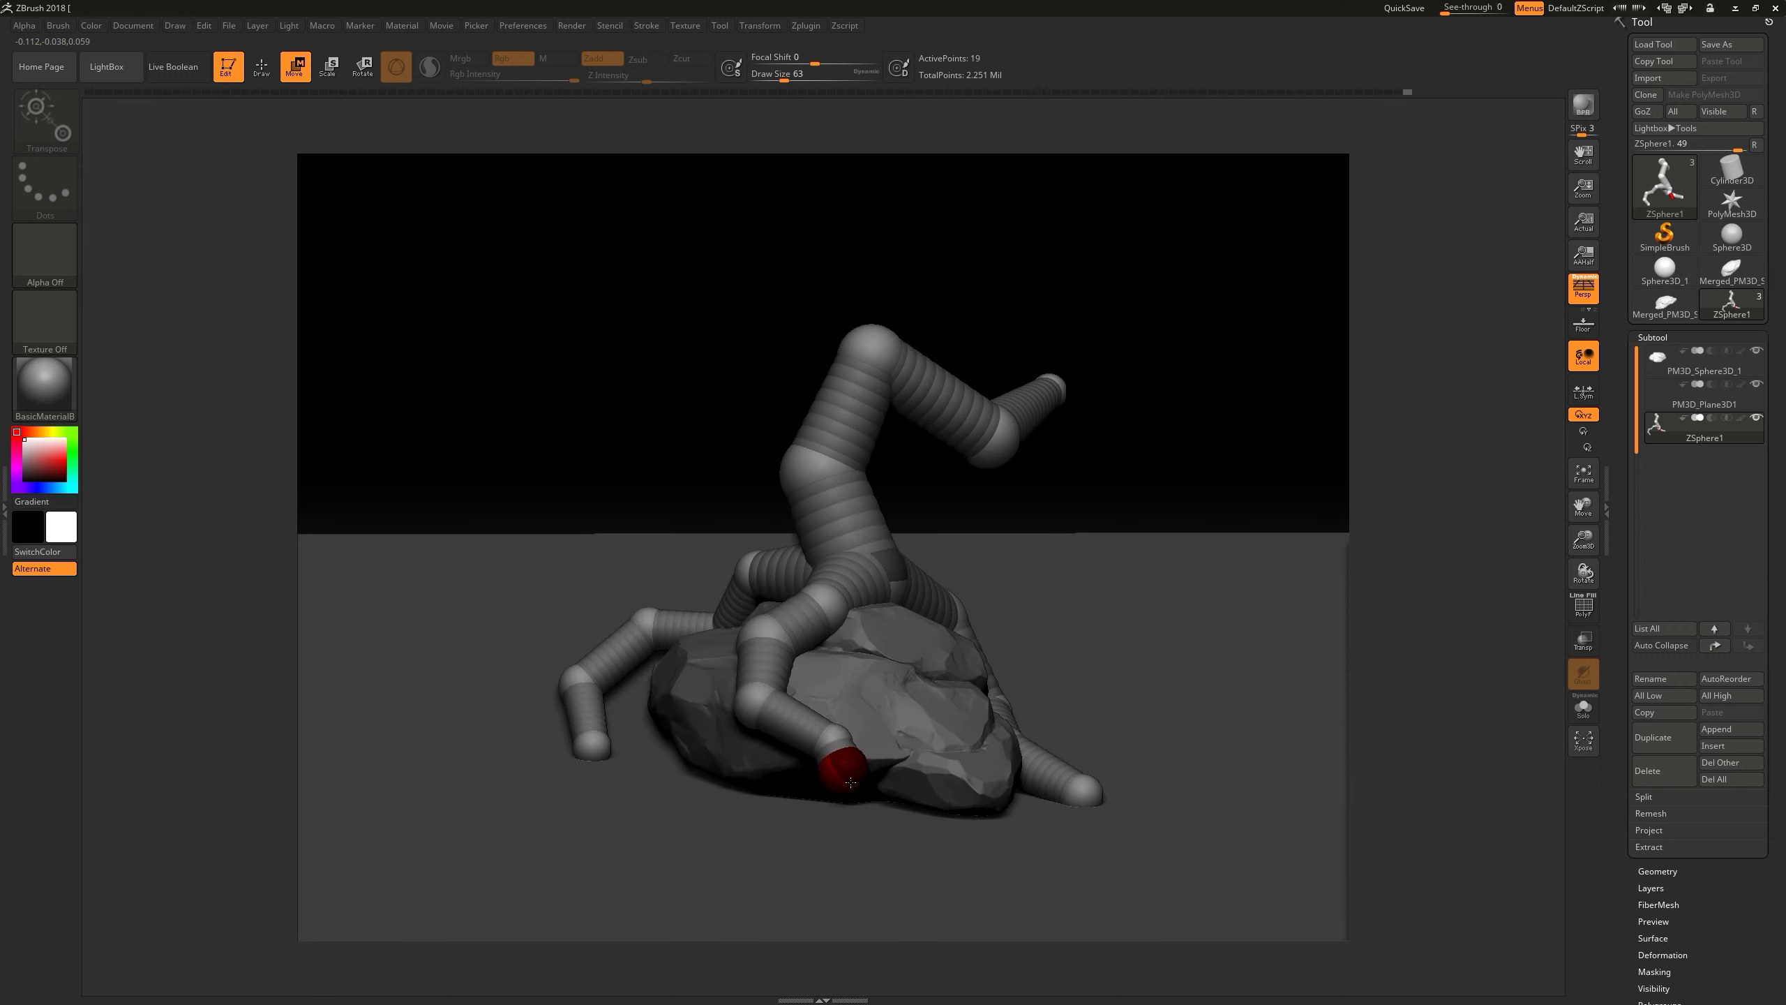
mouse_move(1139, 450)
right_mouse_down()
mouse_move(1103, 362)
mouse_move(1175, 530)
mouse_move(1026, 732)
mouse_move(1395, 675)
mouse_move(1363, 641)
right_mouse_up()
mouse_move(1058, 737)
right_mouse_down()
mouse_move(965, 598)
mouse_move(984, 697)
mouse_move(773, 556)
mouse_move(792, 569)
mouse_move(822, 520)
right_mouse_up()
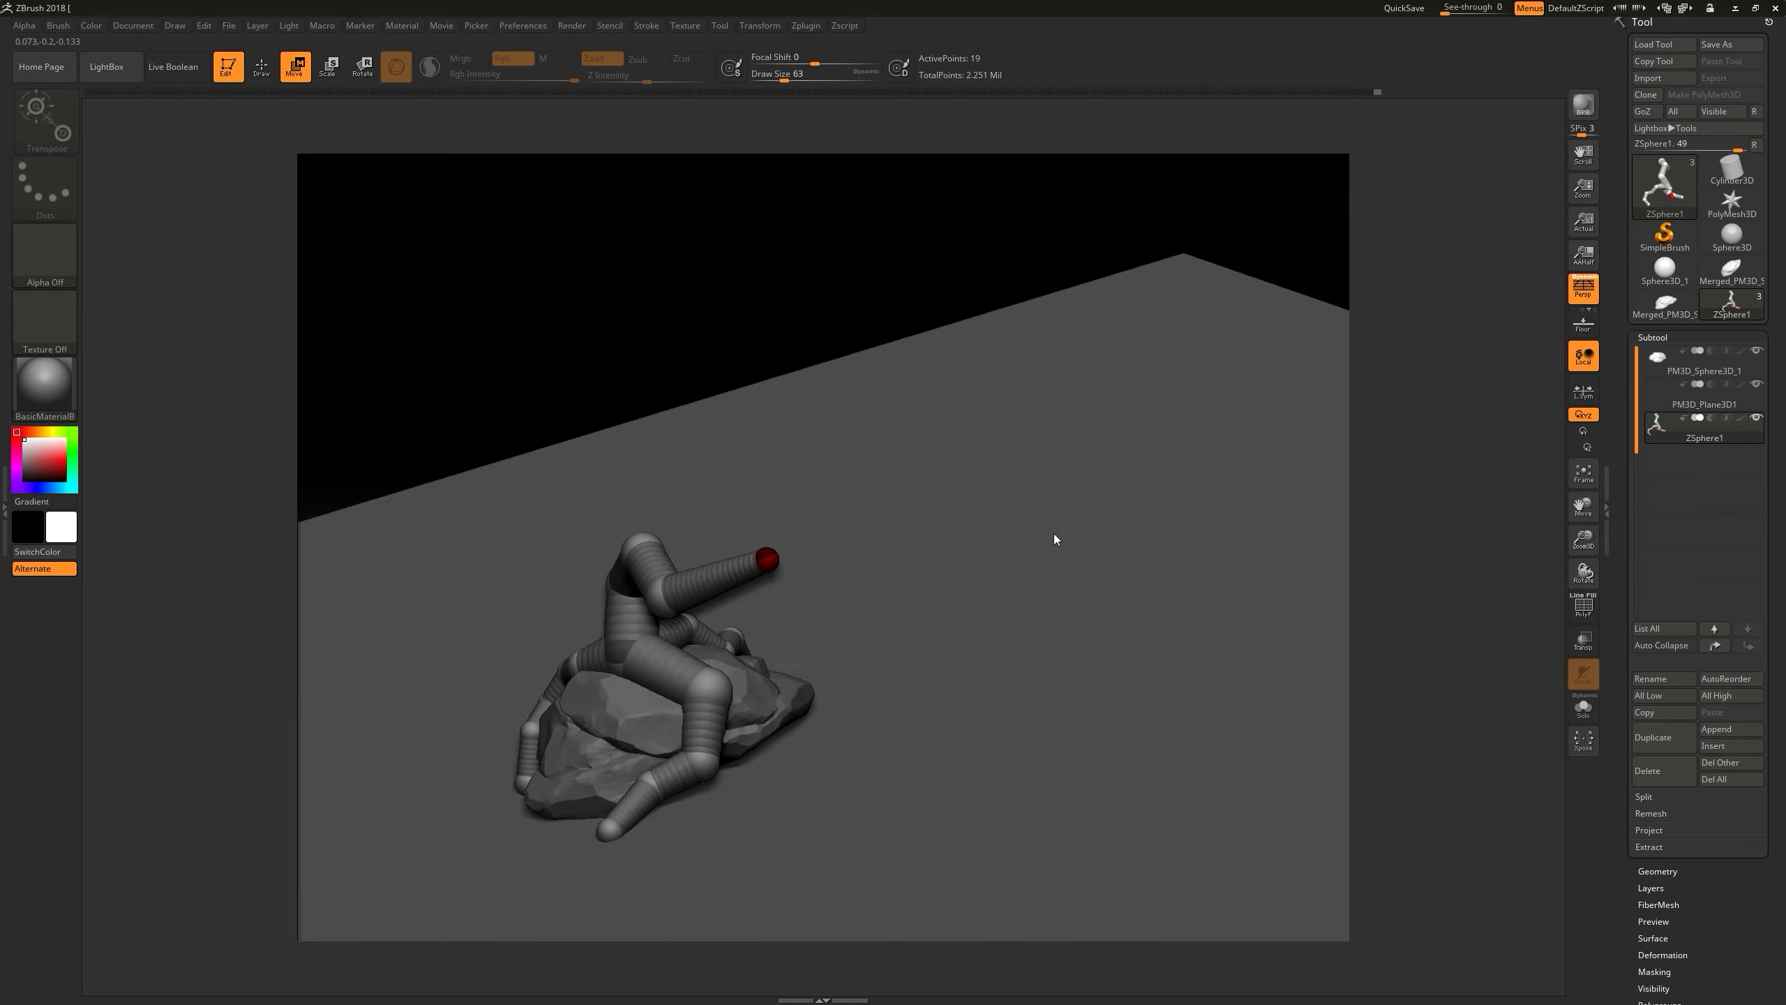
mouse_move(891, 417)
right_mouse_down()
mouse_move(656, 748)
mouse_move(664, 614)
mouse_move(722, 761)
mouse_move(686, 757)
mouse_move(804, 832)
right_mouse_up()
key("w")
key("q")
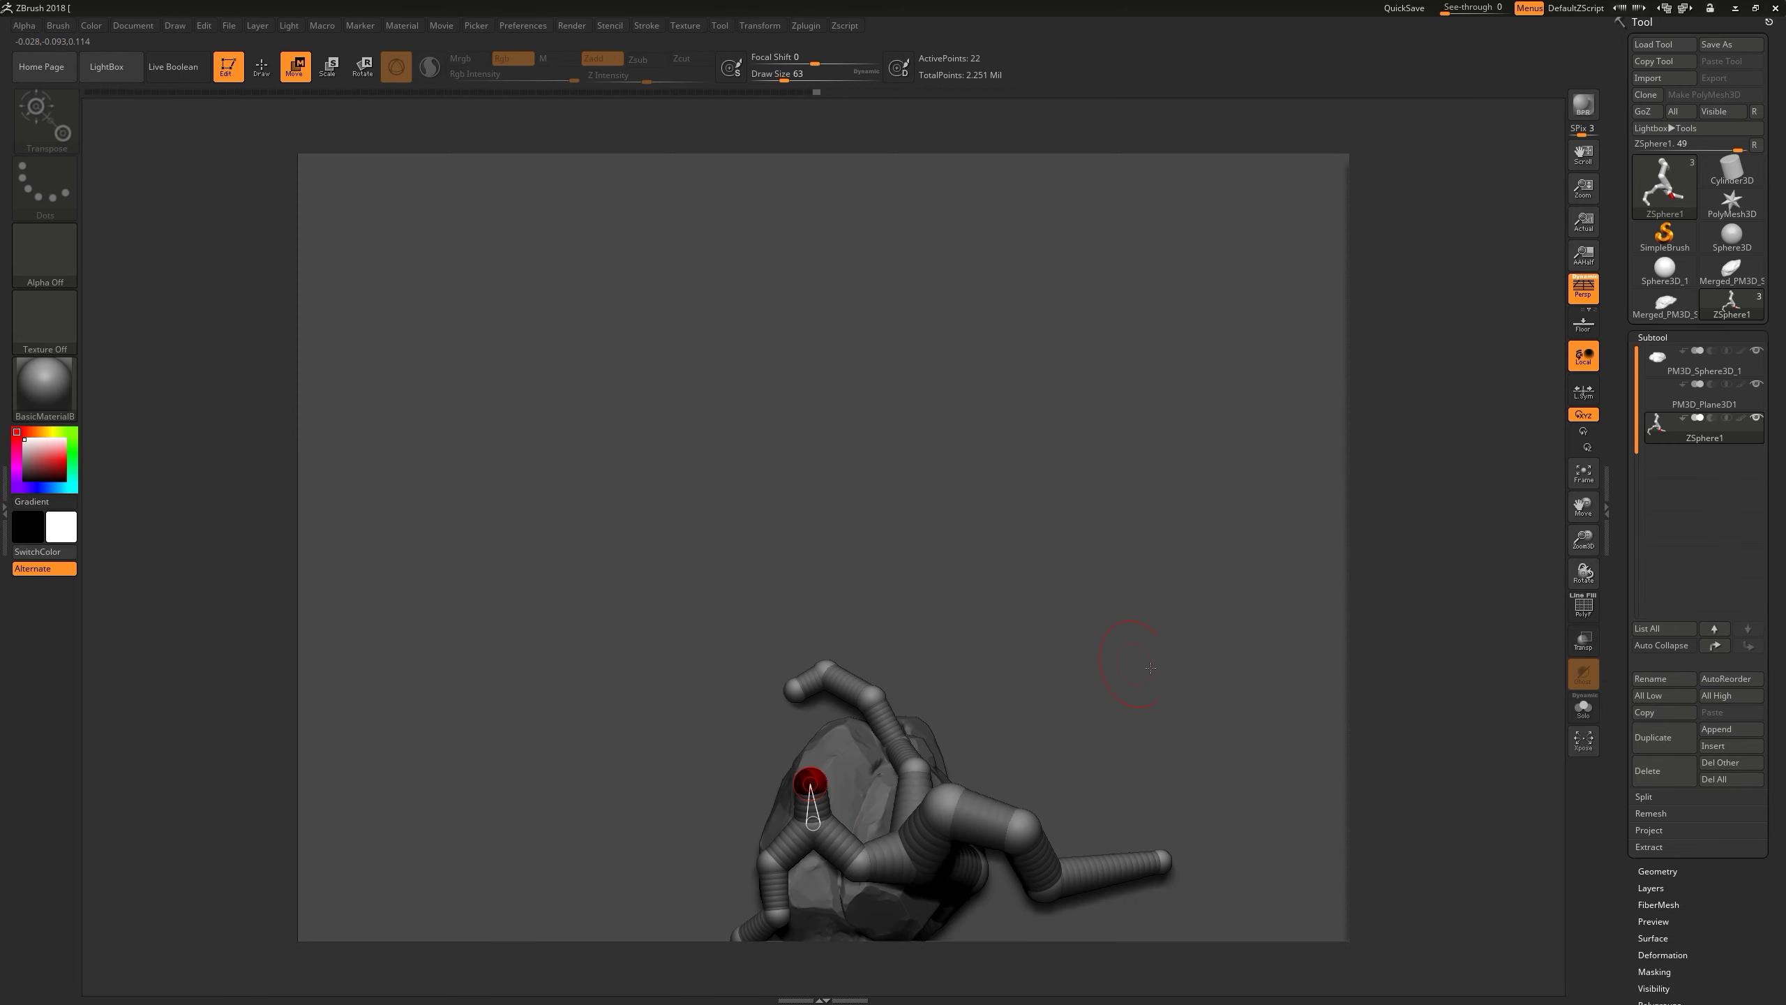
right_click_drag(1150, 668, 823, 842)
- Switch between Draw and Move modes and select the ground plane subtool
right_click_drag(737, 740, 561, 630)
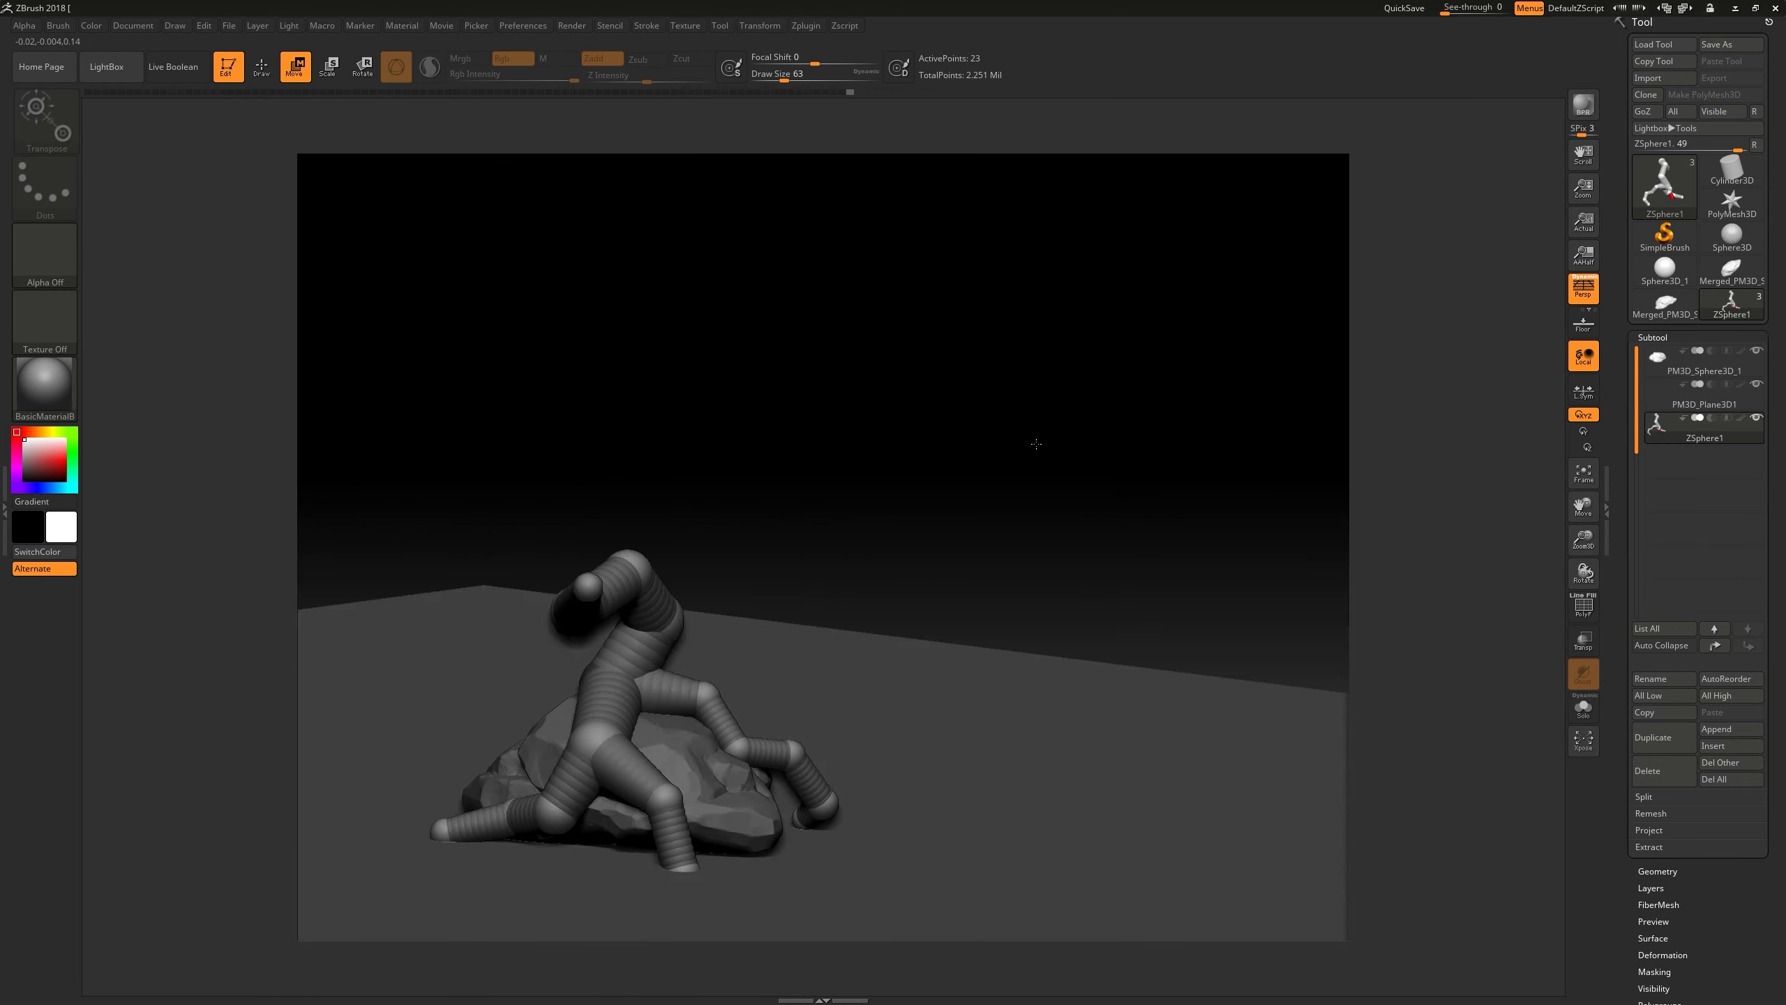
key("q")
key("w")
mouse_move(658, 519)
right_mouse_down()
mouse_move(703, 563)
mouse_move(809, 492)
right_mouse_up()
left_click(1702, 395)
- Inspect the ZSphere tree's root joints from several angles
mouse_move(1034, 556)
right_mouse_down()
mouse_move(865, 439)
mouse_move(633, 400)
mouse_move(618, 438)
mouse_move(806, 579)
mouse_move(888, 574)
mouse_move(576, 638)
right_mouse_up()
right_click_drag(795, 529, 1115, 513)
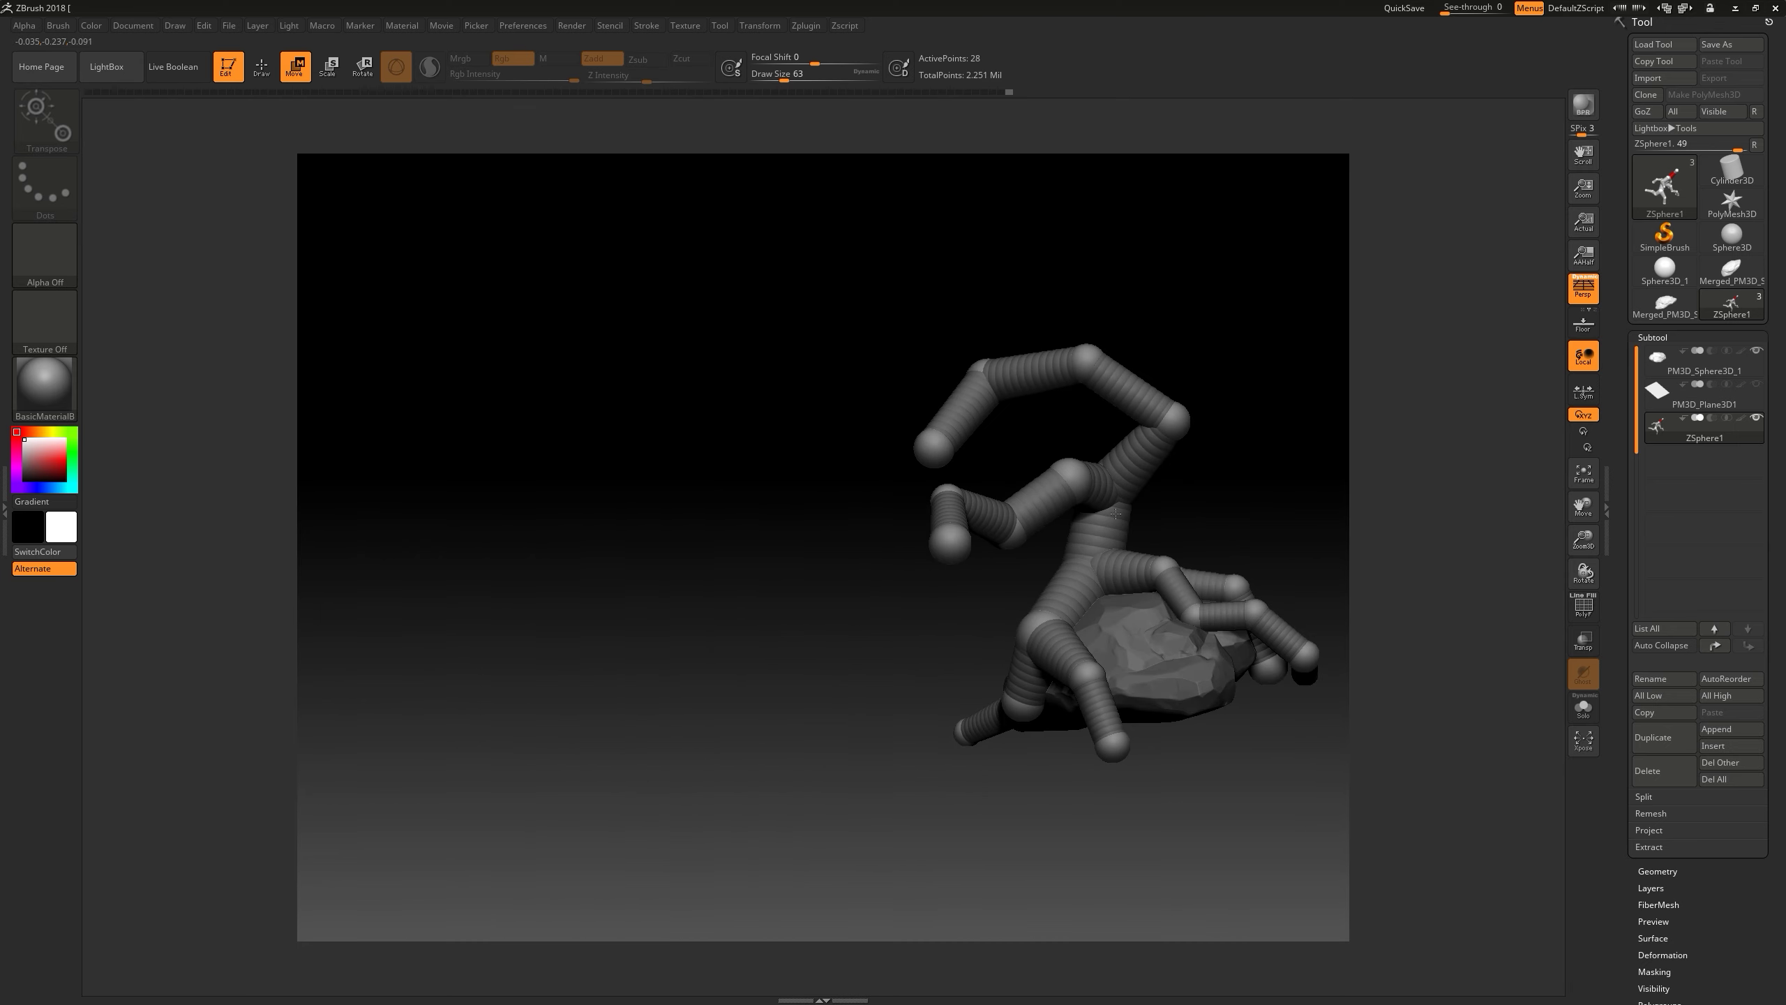
right_click_drag(1155, 424, 1039, 684)
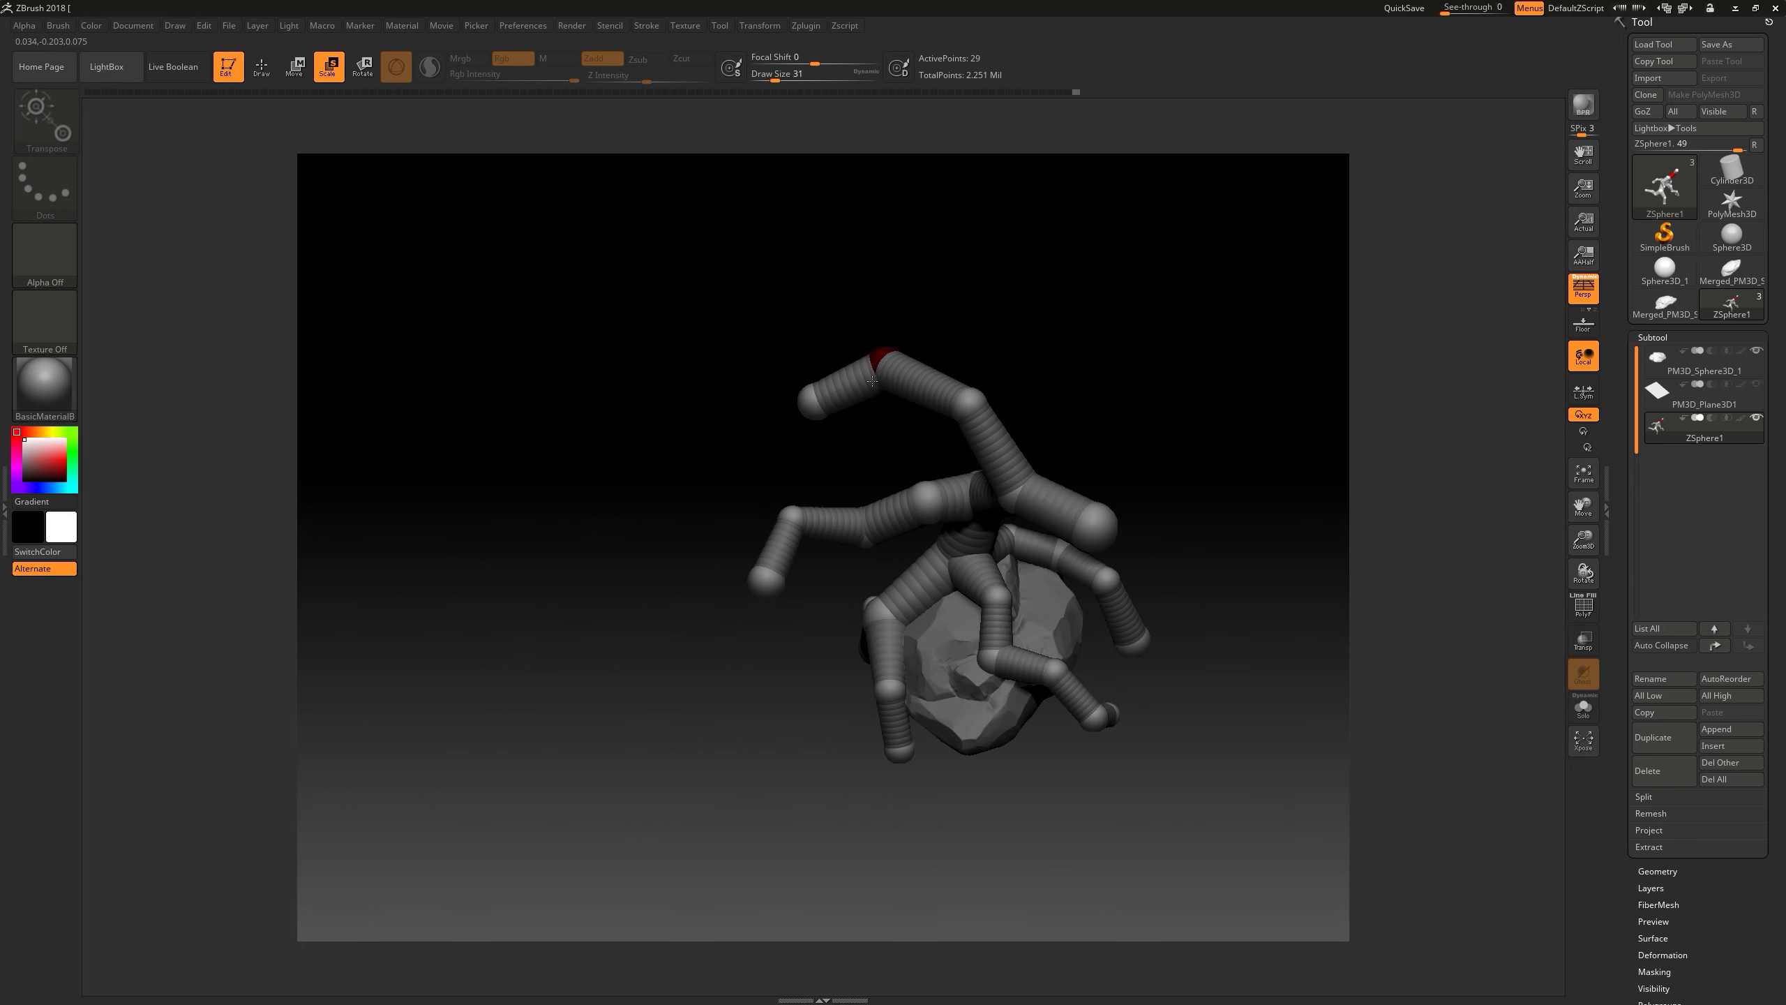
mouse_move(998, 513)
right_mouse_down()
mouse_move(1054, 598)
mouse_move(1224, 642)
mouse_move(889, 517)
mouse_move(973, 578)
right_mouse_up()
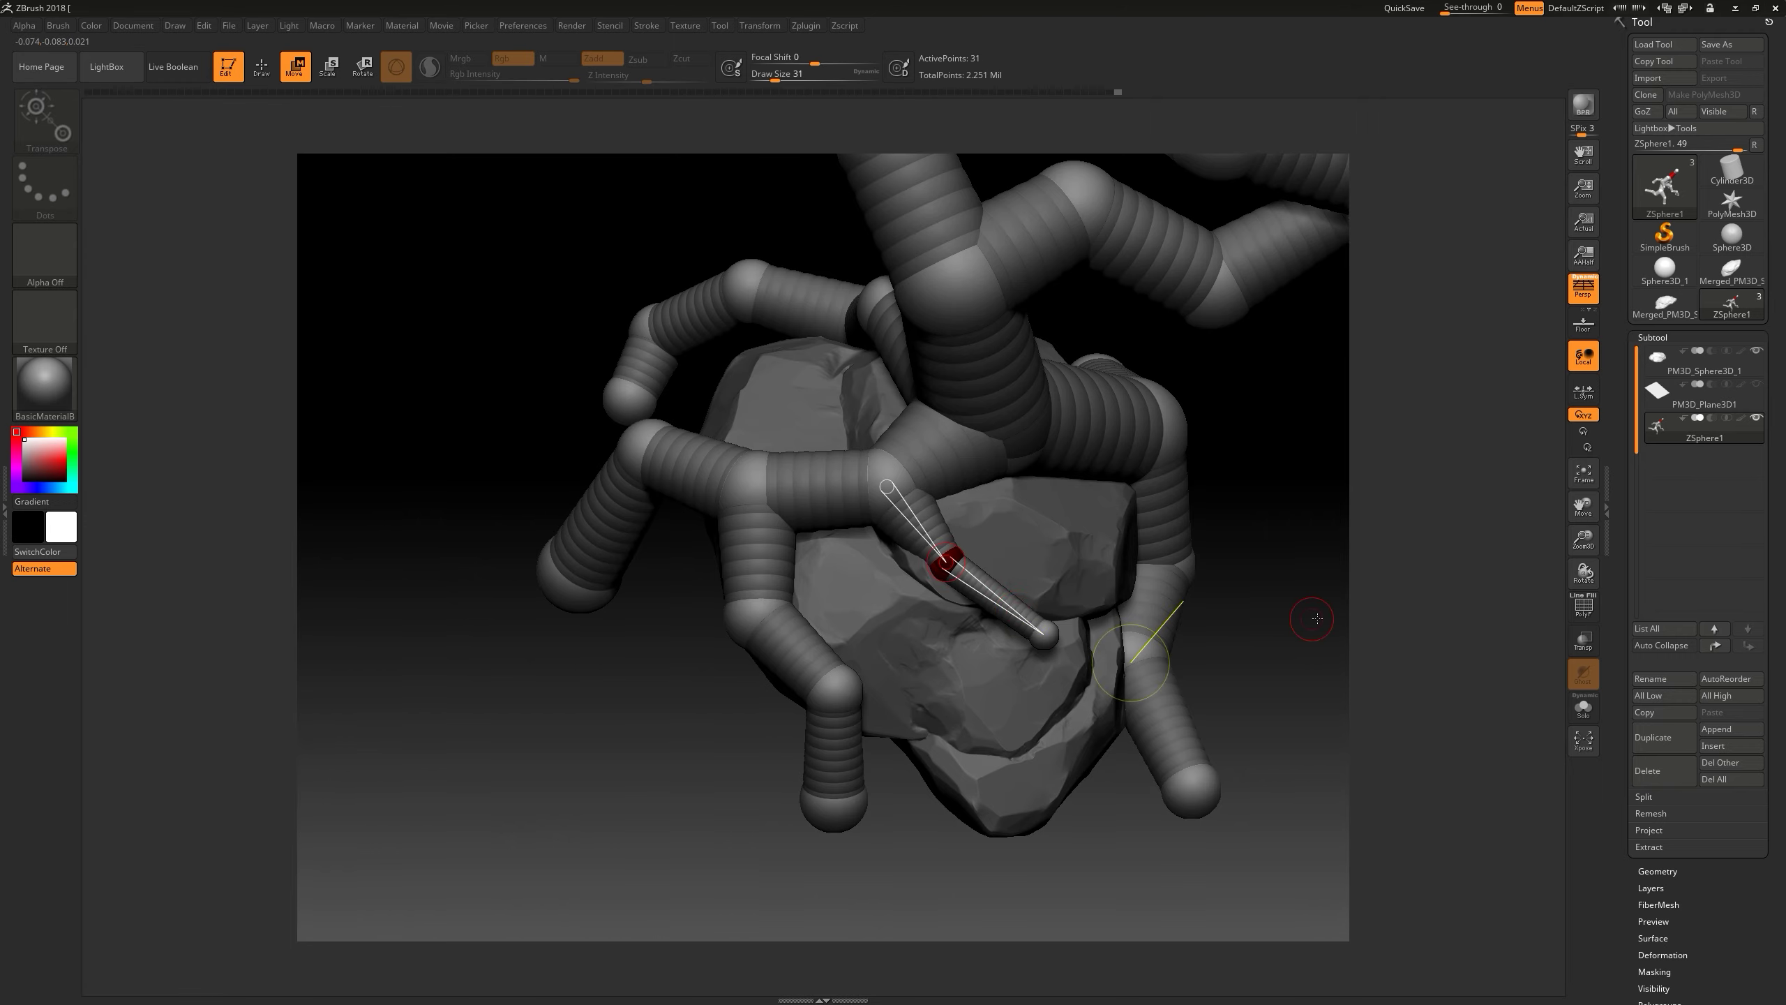
right_click_drag(1130, 662, 961, 560)
mouse_move(865, 653)
right_mouse_down()
mouse_move(593, 657)
mouse_move(1040, 447)
right_mouse_up()
key("w")
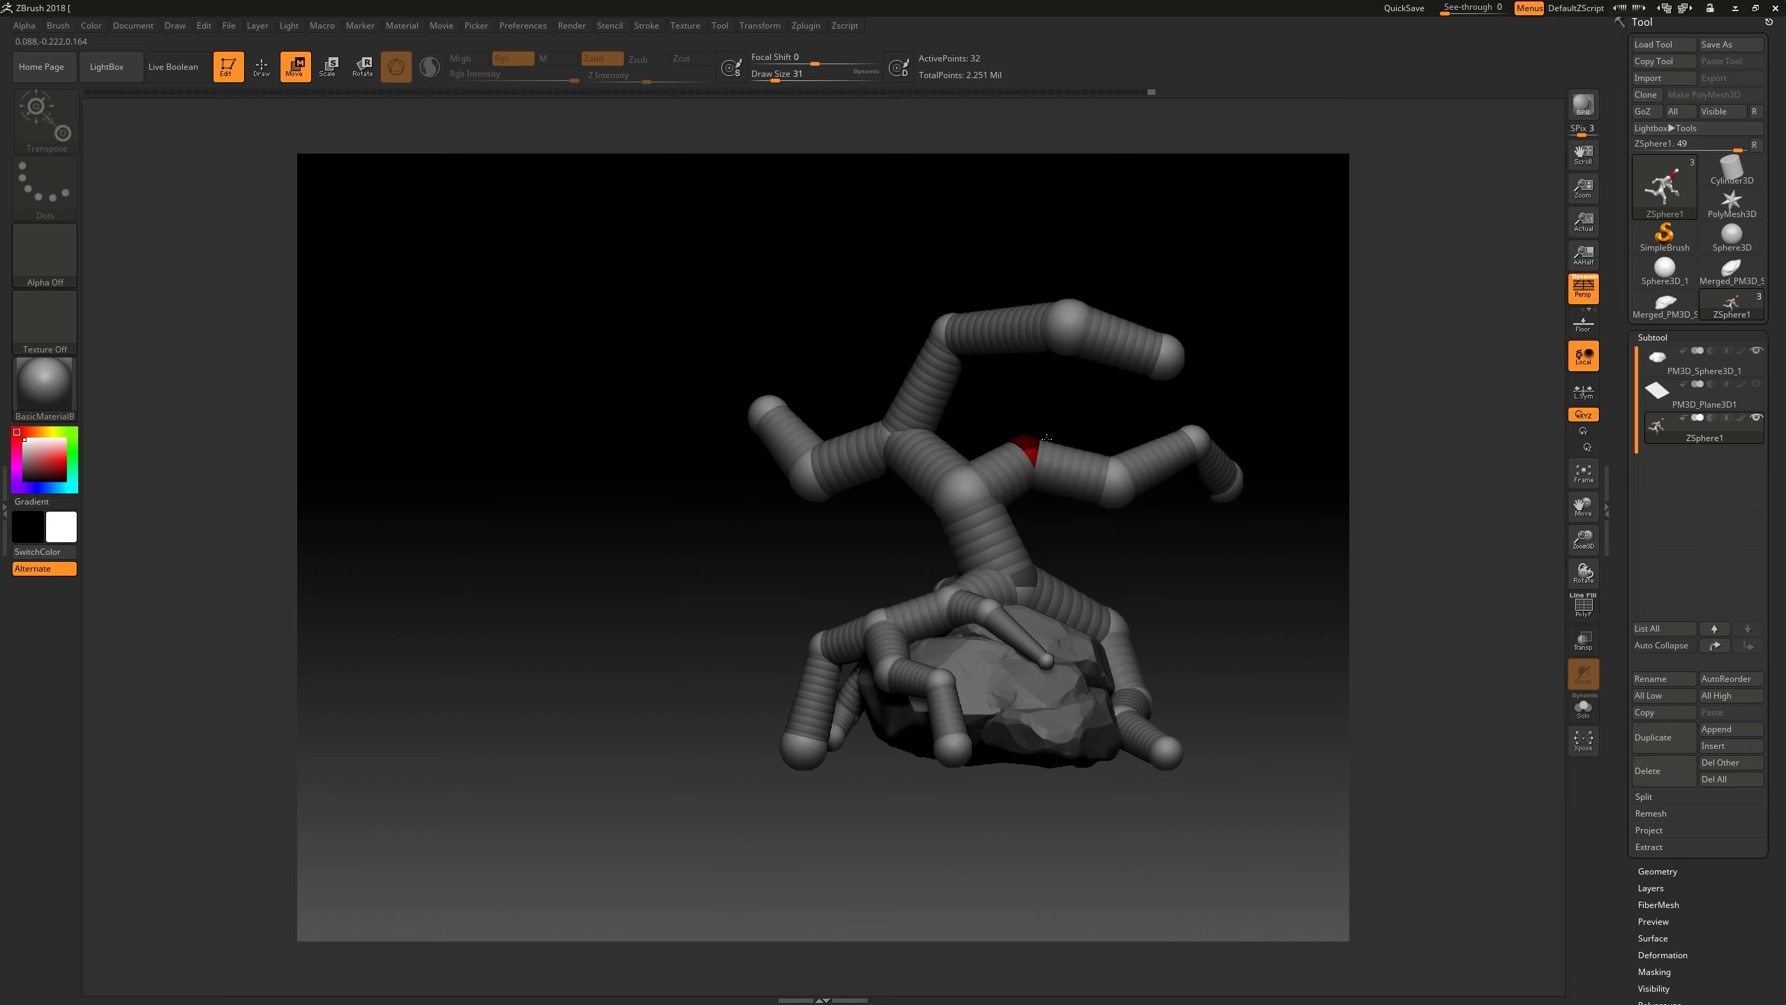
right_click_drag(1112, 506, 1121, 612)
- Preview the ZSphere tree as an Adaptive Skin with Density 3
key("a")
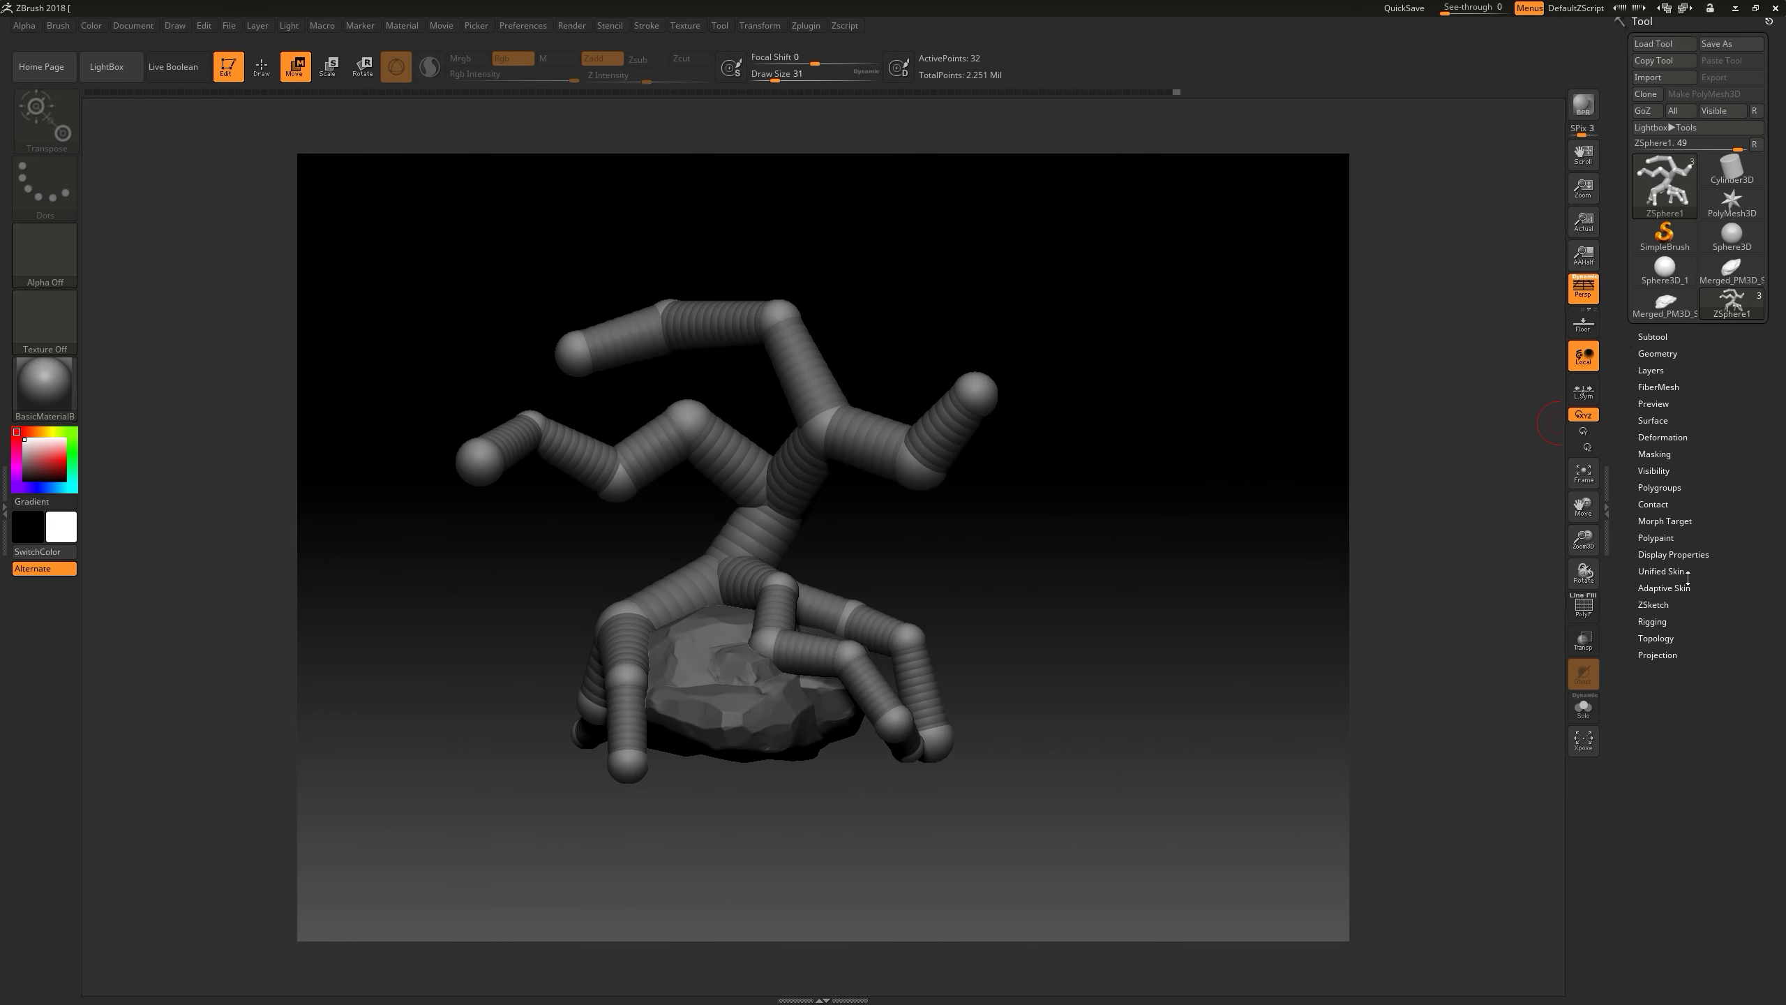
left_click(1664, 602)
left_click(1719, 602)
left_click(1650, 603)
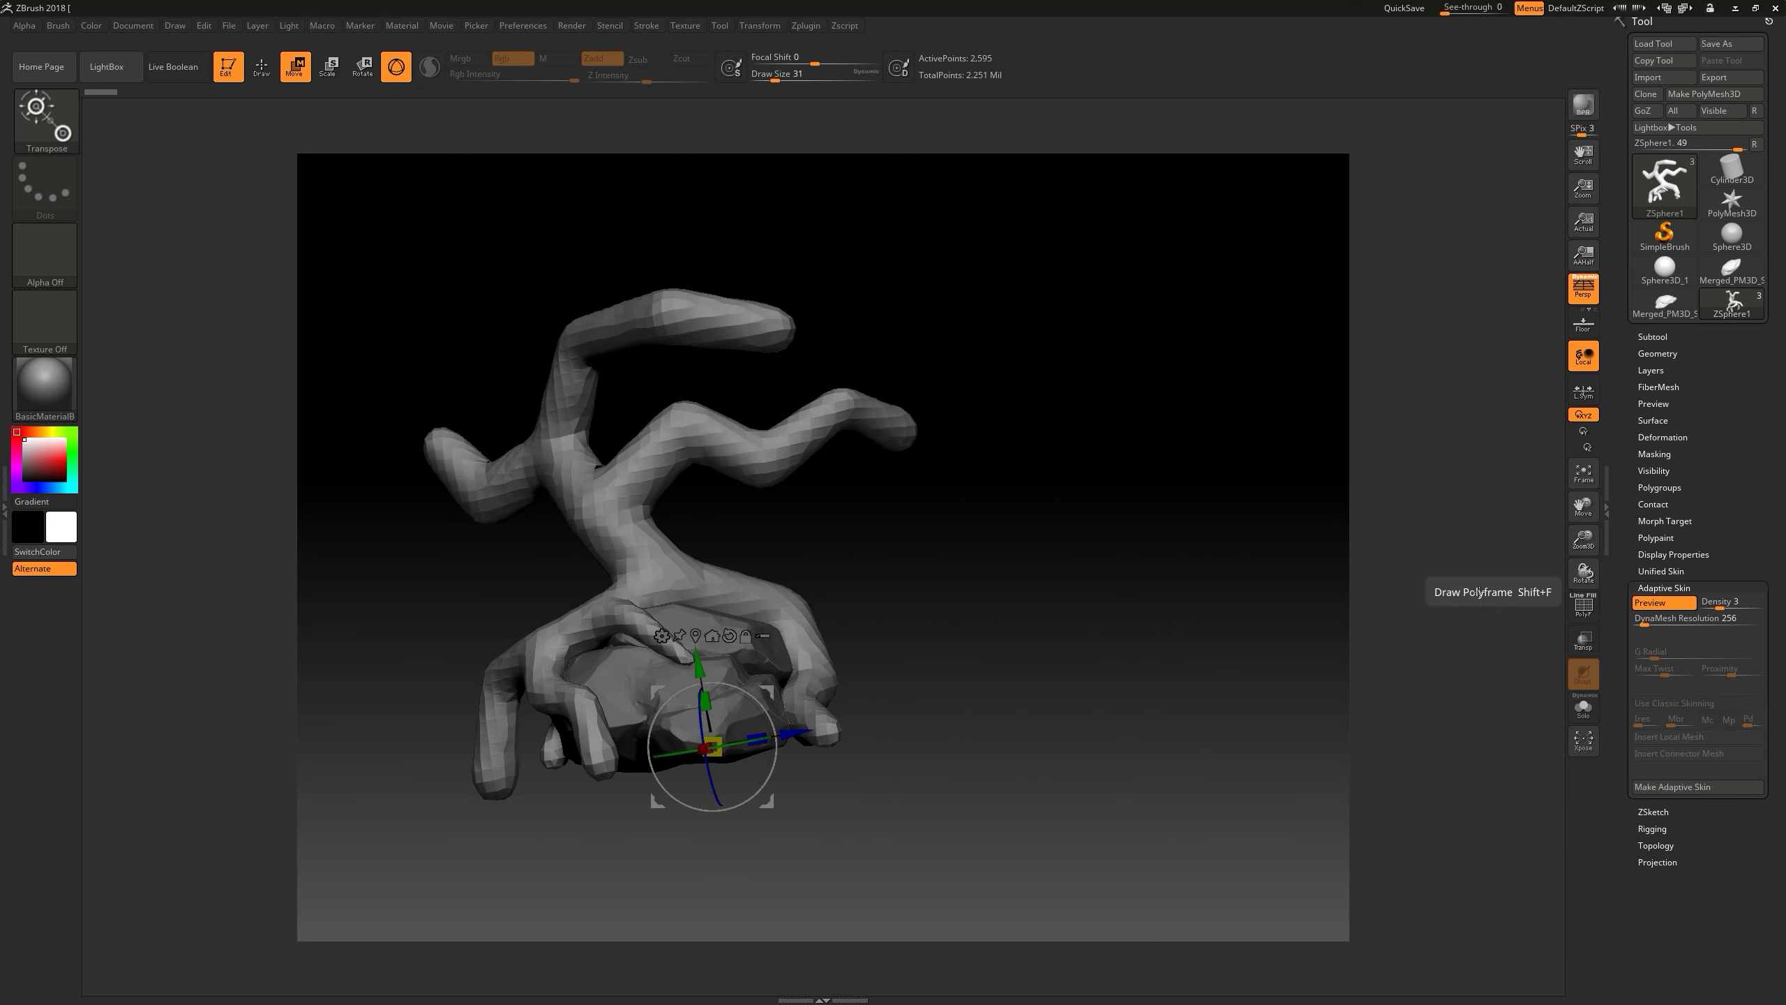
left_click(1649, 609)
right_click_drag(857, 737, 1084, 579)
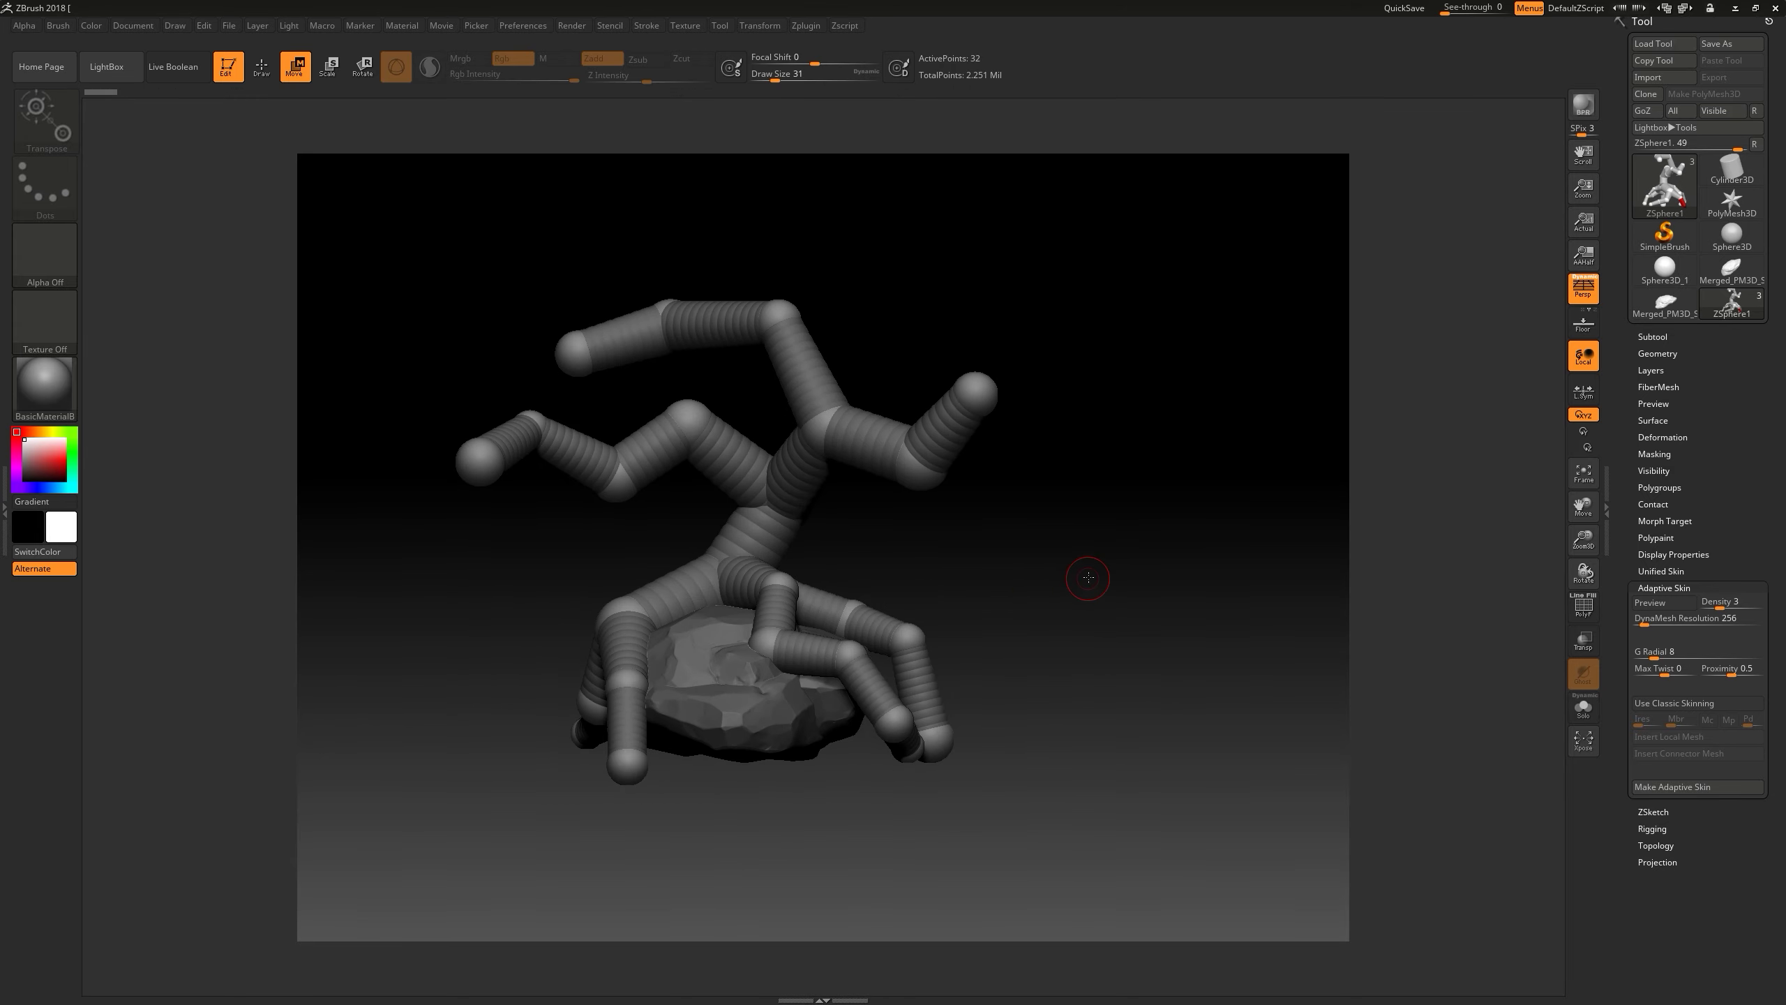
mouse_move(946, 493)
right_mouse_down()
mouse_move(1161, 665)
mouse_move(1085, 577)
mouse_move(914, 633)
mouse_move(484, 700)
right_mouse_up()
key("a")
key("a")
- Insert a ZSphere on a branch link, bend it up-left, then select the ground plane
left_click(512, 617)
key("w")
left_click_drag(513, 616, 484, 601)
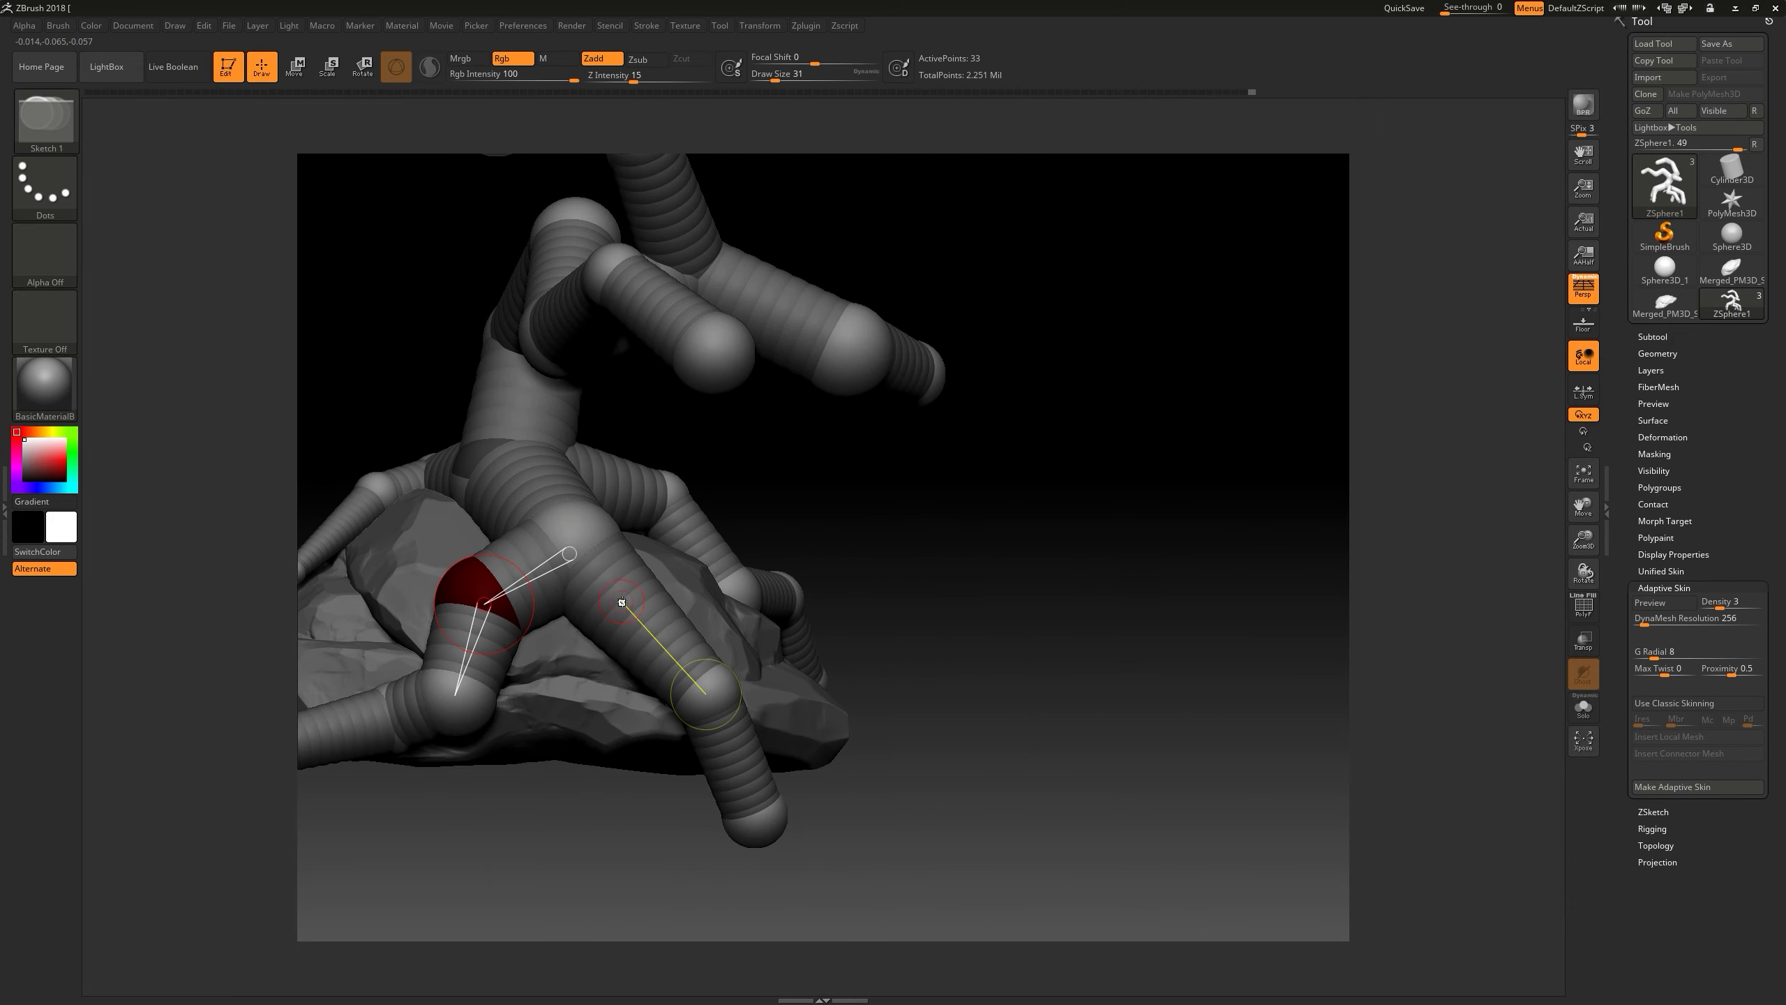
key("a")
mouse_move(946, 598)
right_mouse_down()
mouse_move(993, 370)
mouse_move(1106, 647)
mouse_move(1126, 492)
right_mouse_up()
left_click(1653, 336)
left_click(1704, 394)
mouse_move(914, 211)
right_mouse_down()
mouse_move(947, 159)
mouse_move(913, 422)
right_mouse_up()
- Select the ZSphere tree subtool and discard the stored skin preview
left_click(844, 492, "alt")
key("a")
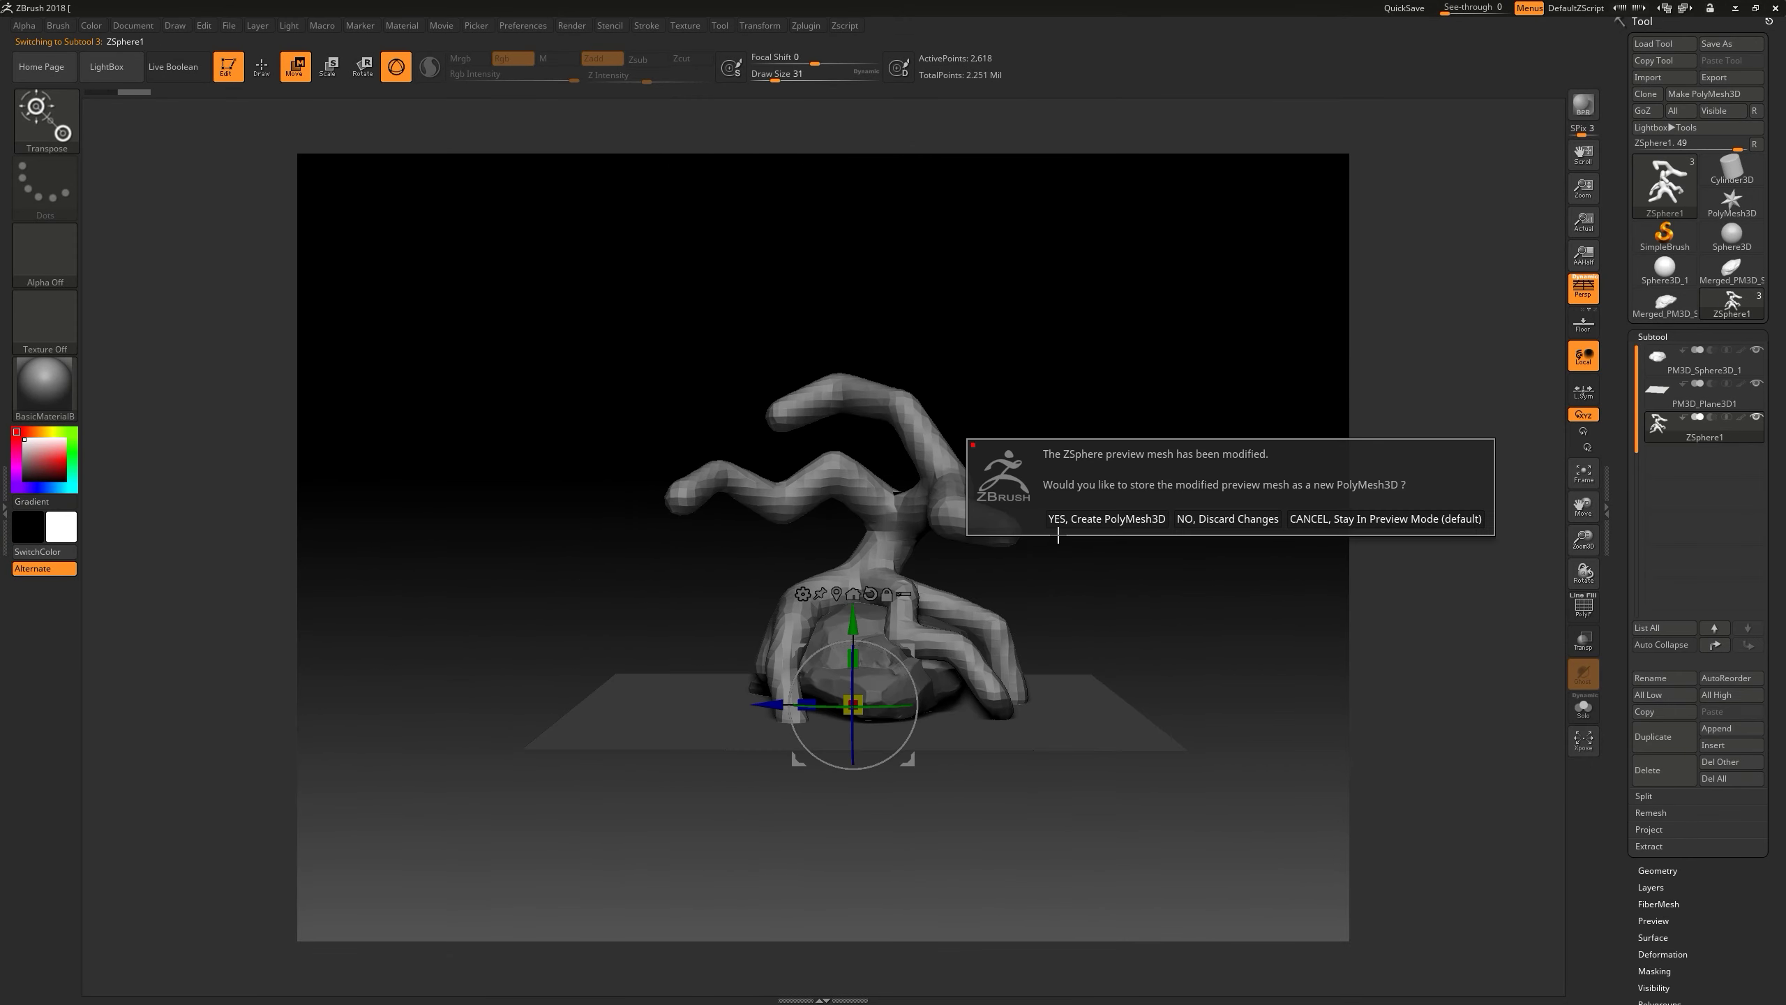
left_click(924, 626)
- Reshape the tree's branches by scaling ZSpheres from several viewpoints
mouse_move(906, 409)
right_mouse_down()
mouse_move(977, 388)
mouse_move(850, 438)
mouse_move(1176, 491)
mouse_move(892, 501)
right_mouse_up()
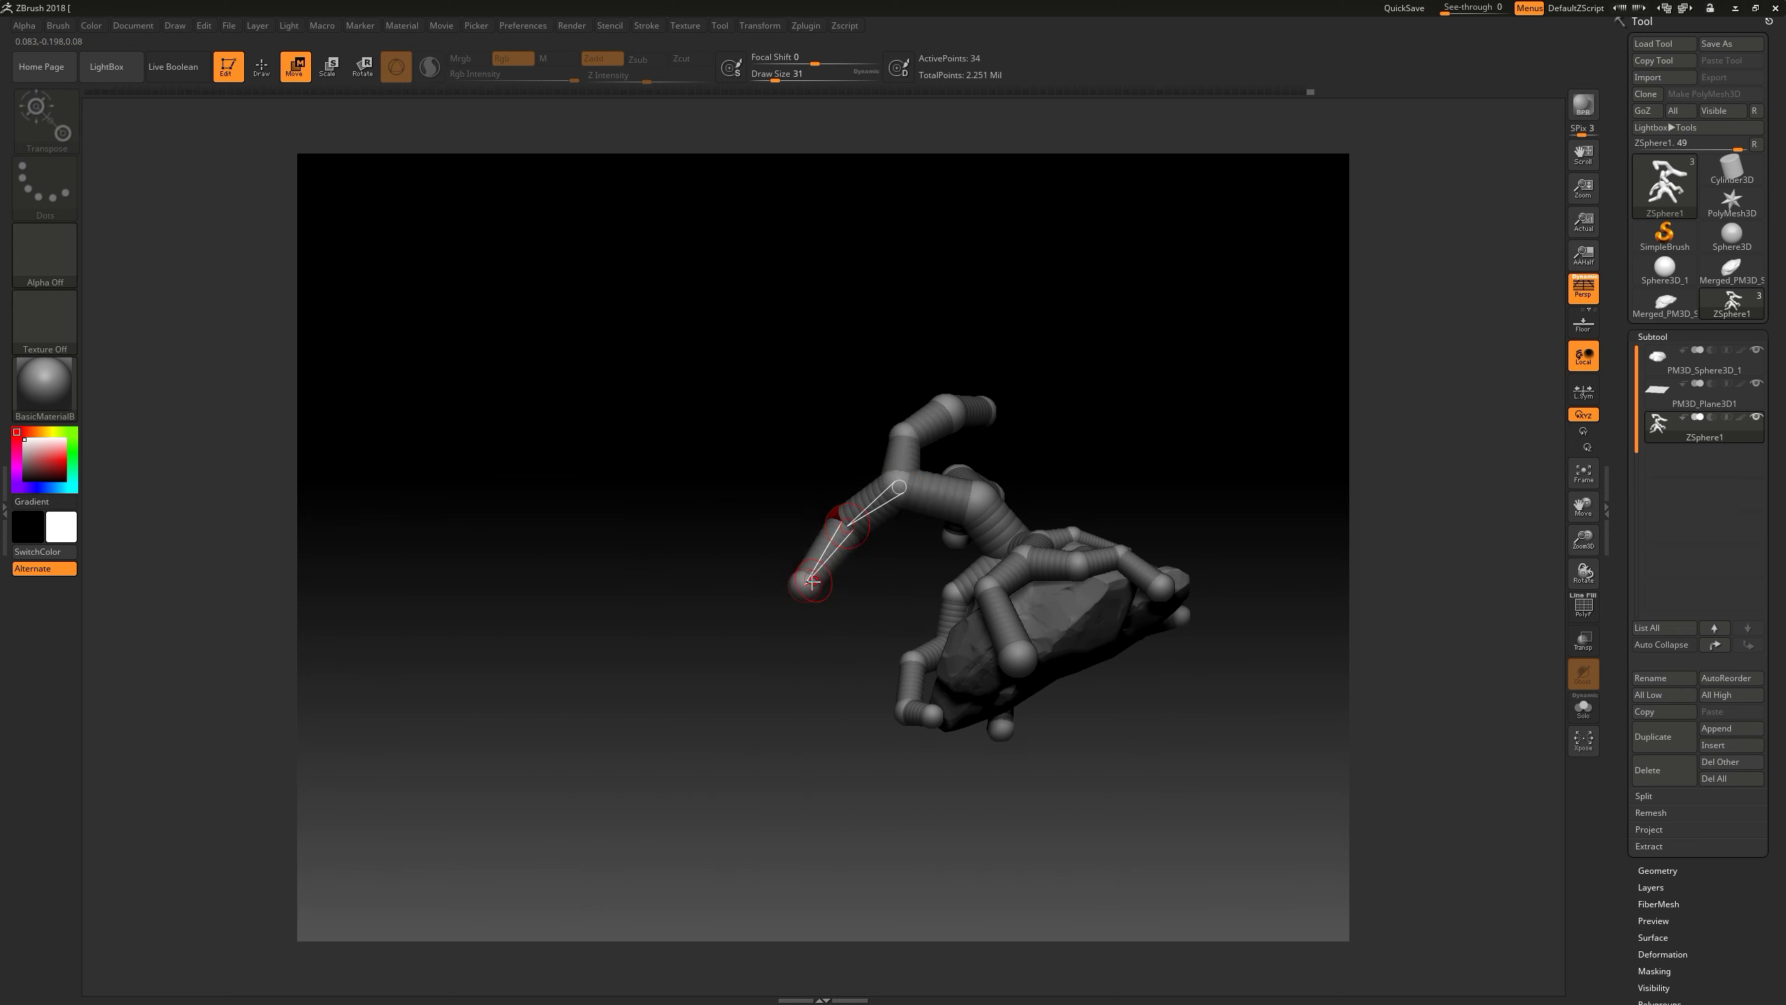
right_click_drag(812, 582, 1167, 574)
mouse_move(735, 641)
right_mouse_down()
mouse_move(716, 739)
mouse_move(657, 787)
mouse_move(691, 641)
right_mouse_up()
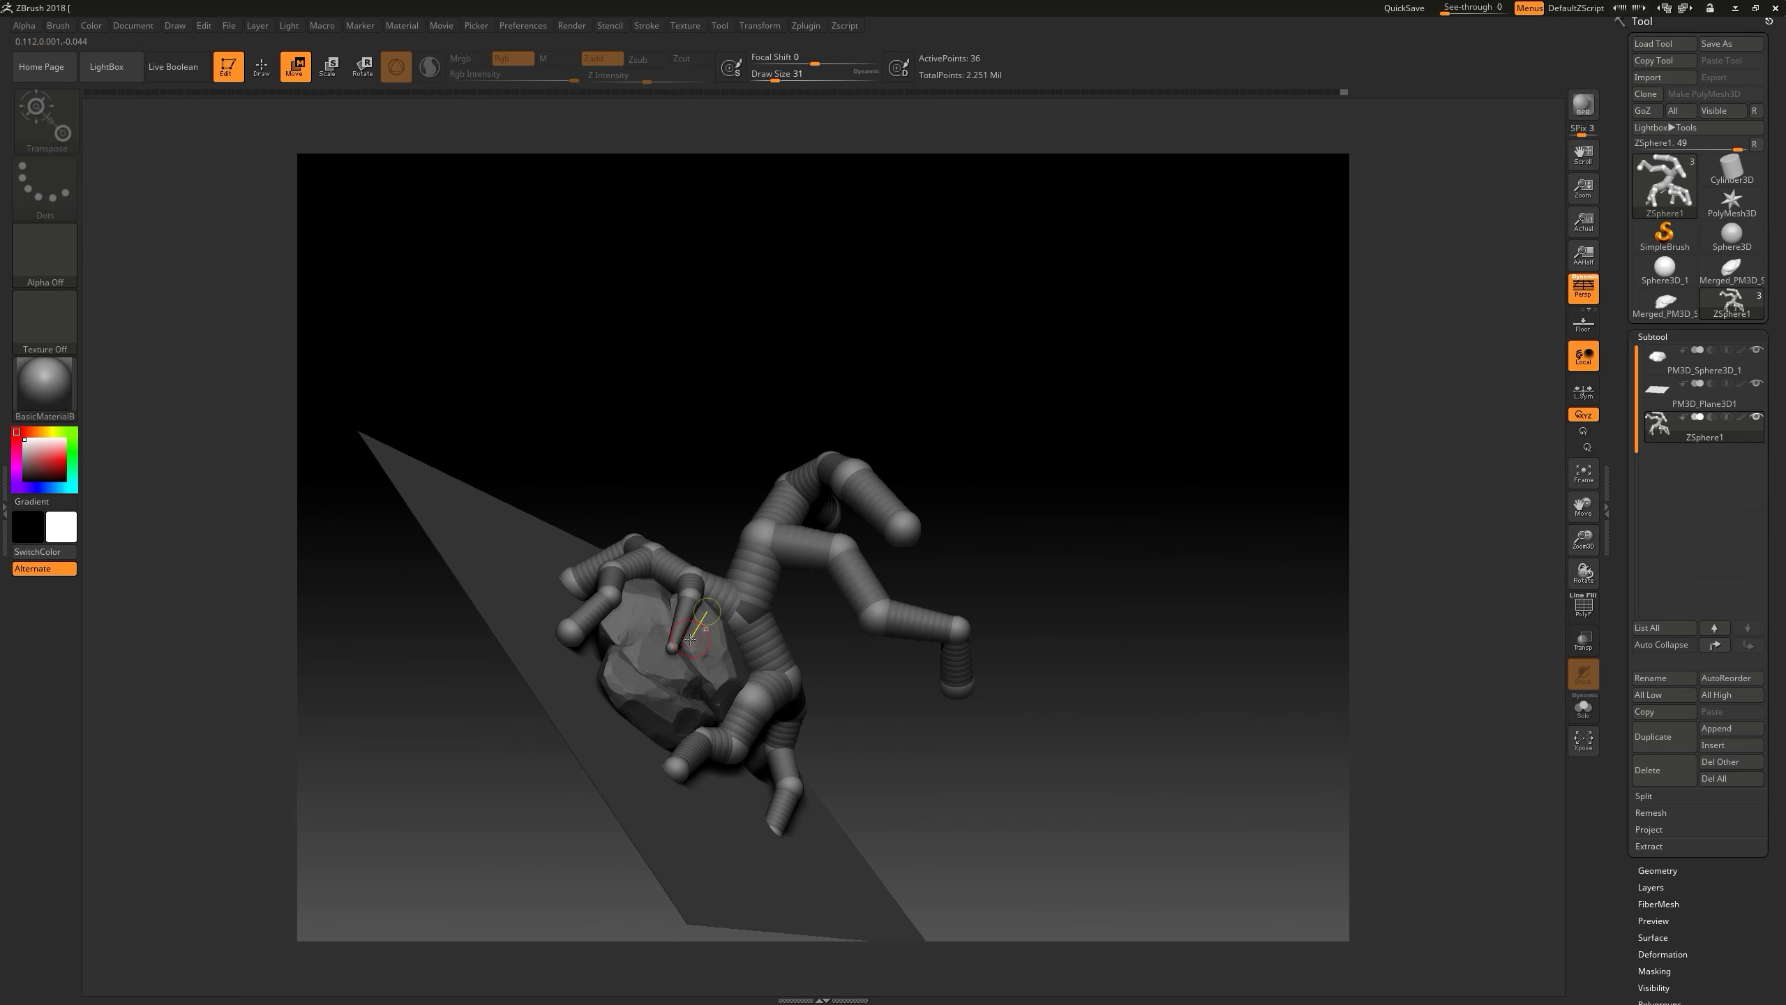
right_click_drag(983, 731, 947, 614)
mouse_move(686, 657)
right_mouse_down()
mouse_move(638, 706)
mouse_move(637, 686)
mouse_move(1040, 709)
mouse_move(696, 518)
right_mouse_up()
key("e")
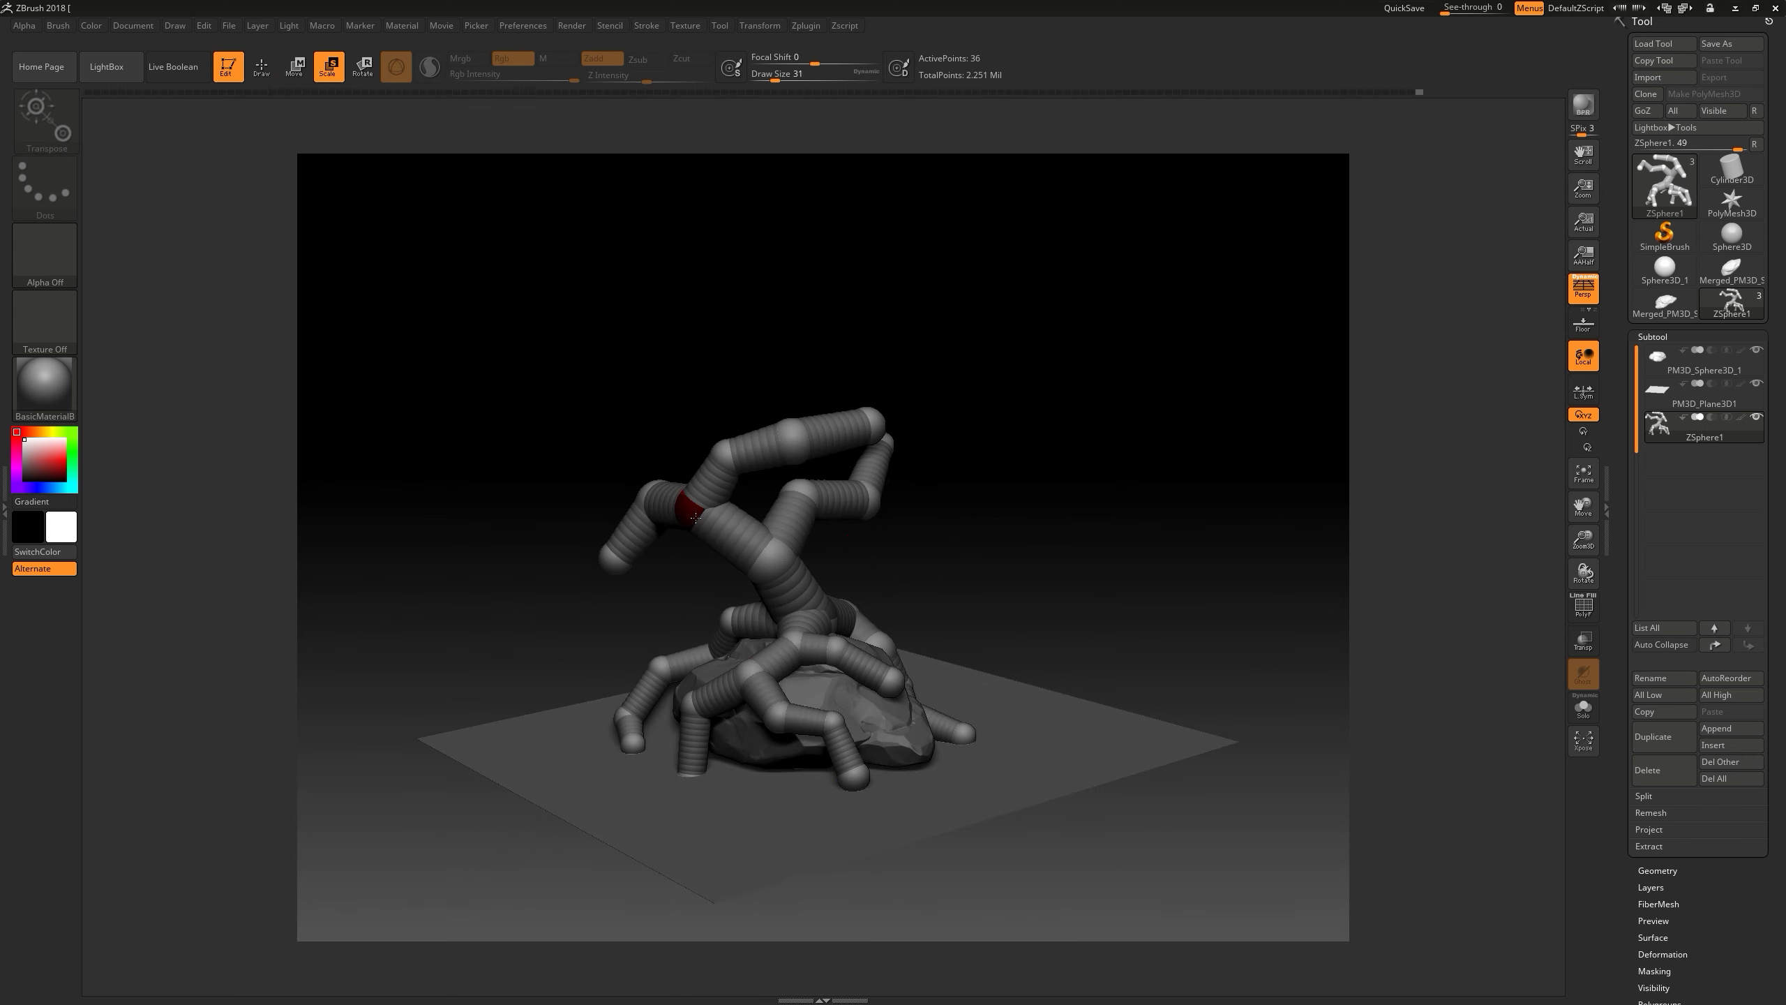
right_click_drag(598, 483, 774, 493)
- Check the reshaped tree as a skinned preview over the ground plane
key("a")
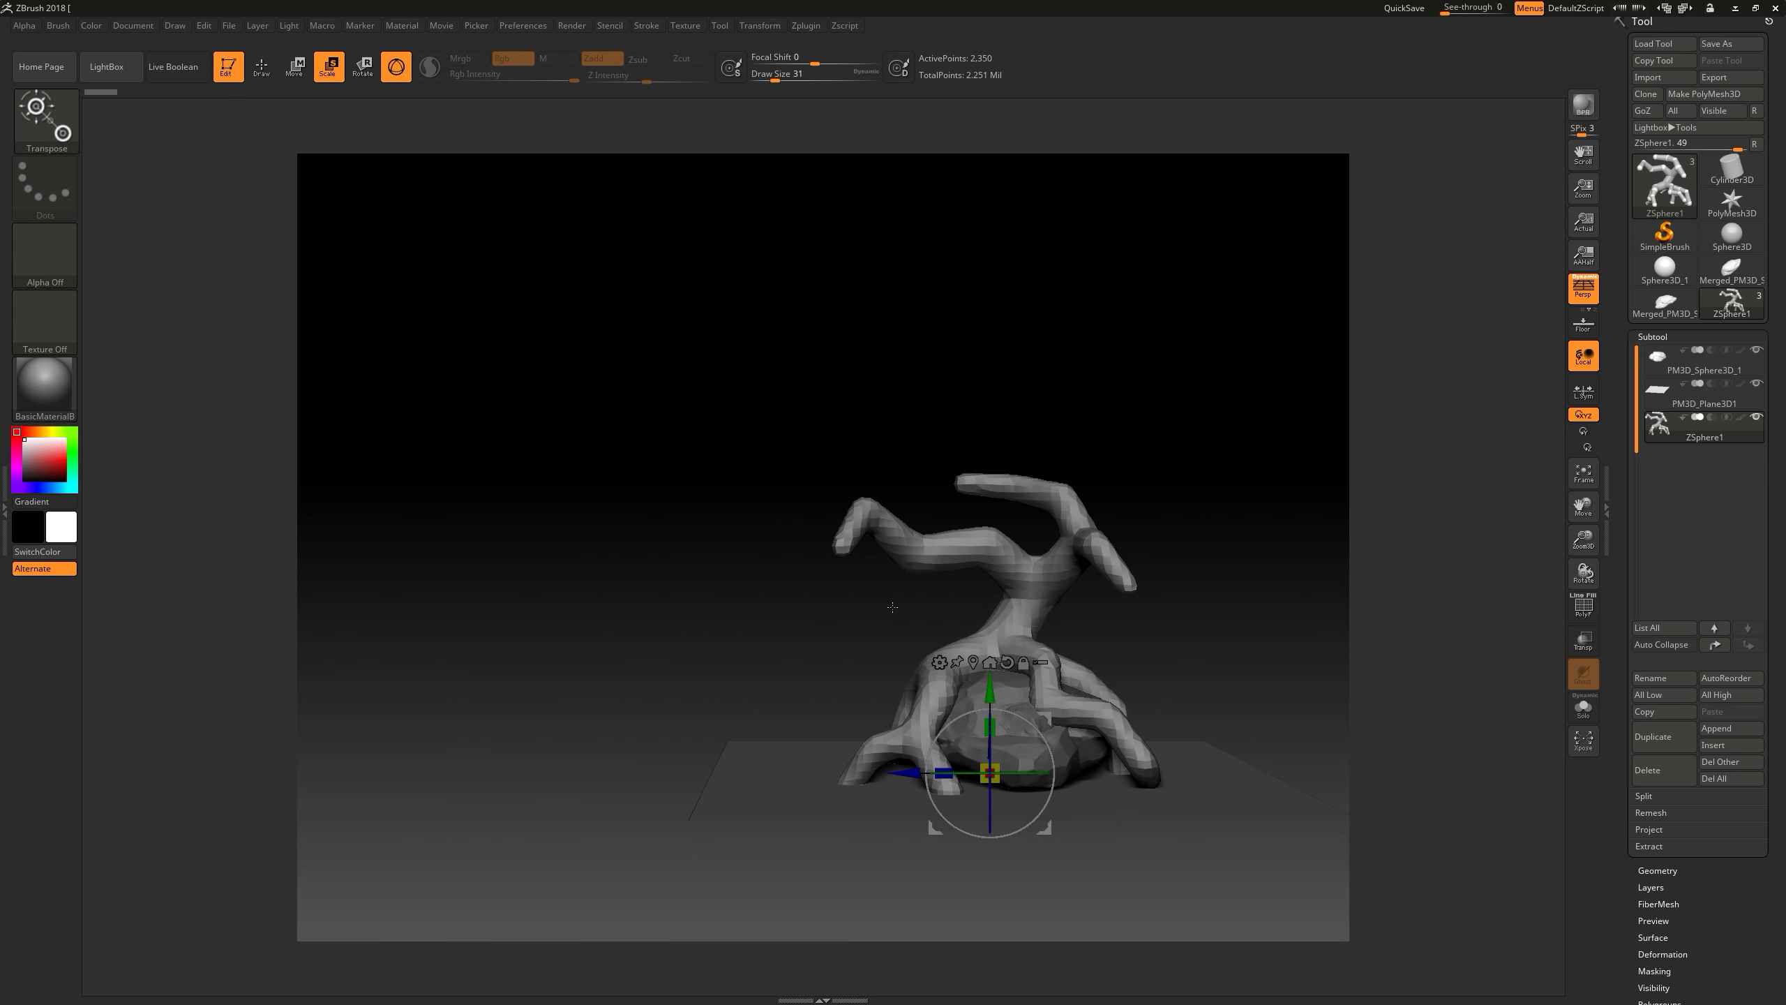
key("a")
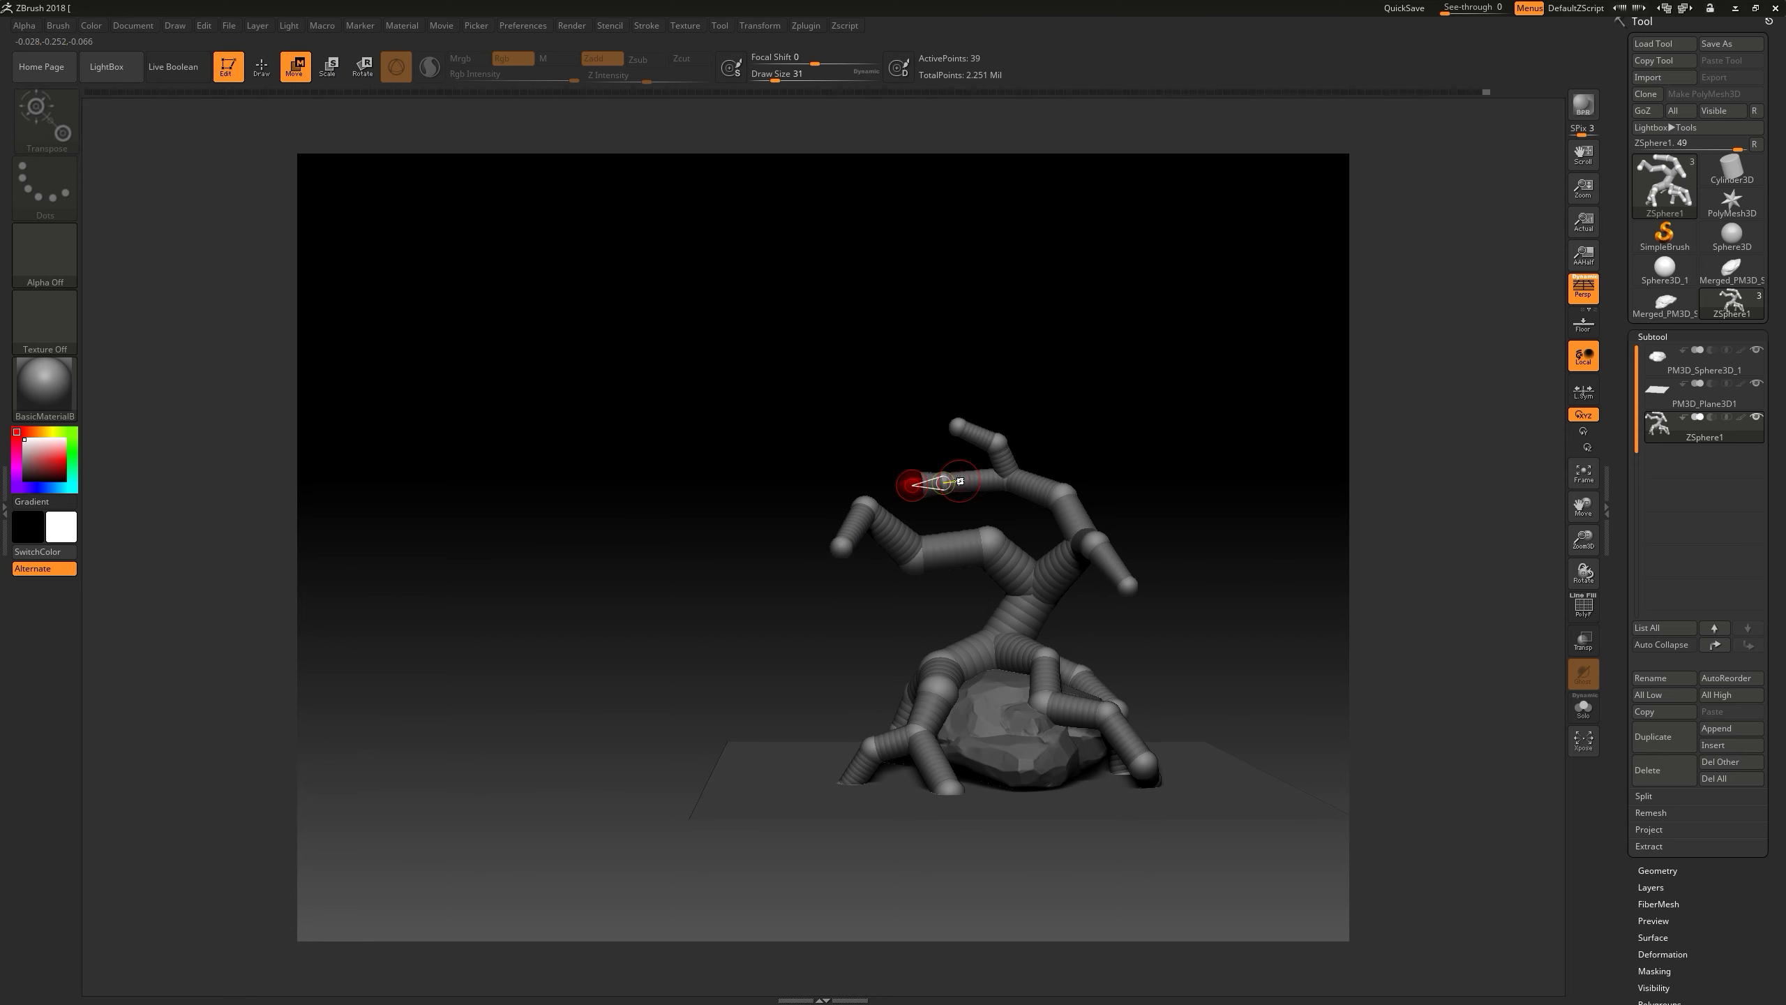
right_click_drag(887, 350, 954, 478)
mouse_move(968, 359)
right_mouse_down()
mouse_move(1029, 498)
mouse_move(1054, 503)
mouse_move(1048, 598)
mouse_move(860, 571)
mouse_move(879, 584)
mouse_move(850, 586)
right_mouse_up()
key("q")
key("a")
right_click_drag(1151, 623, 1077, 589)
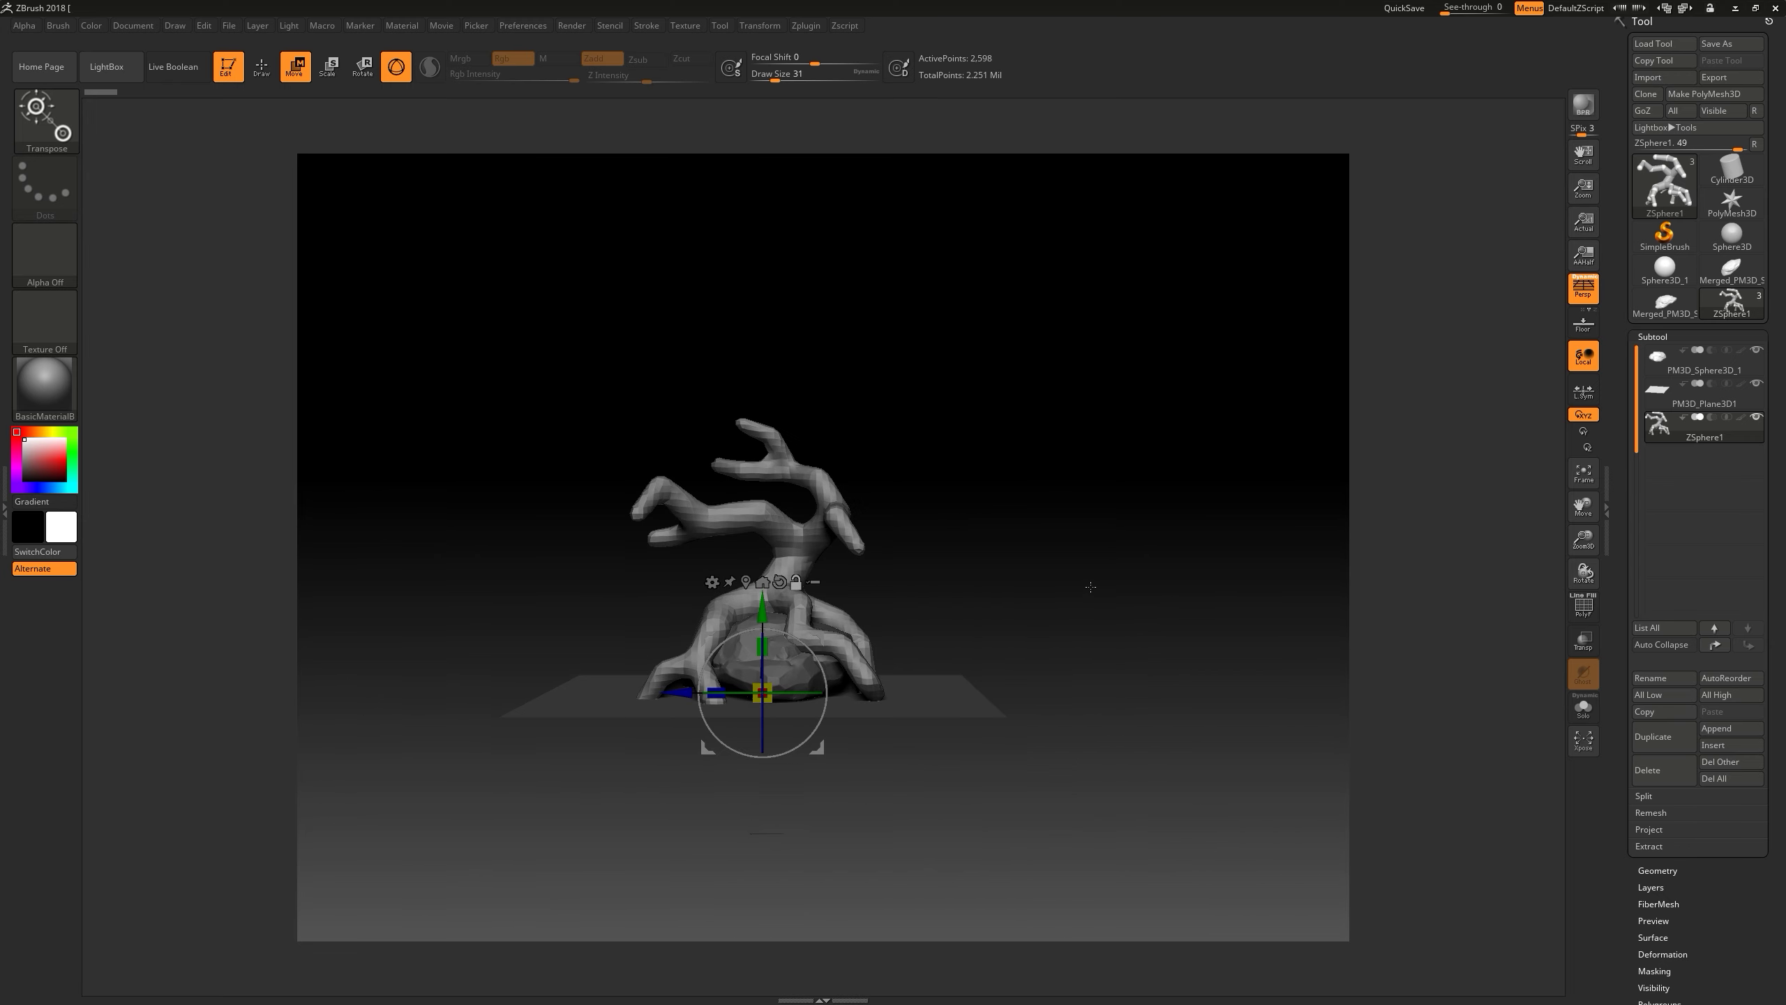
left_click(1729, 729)
left_click(1450, 609)
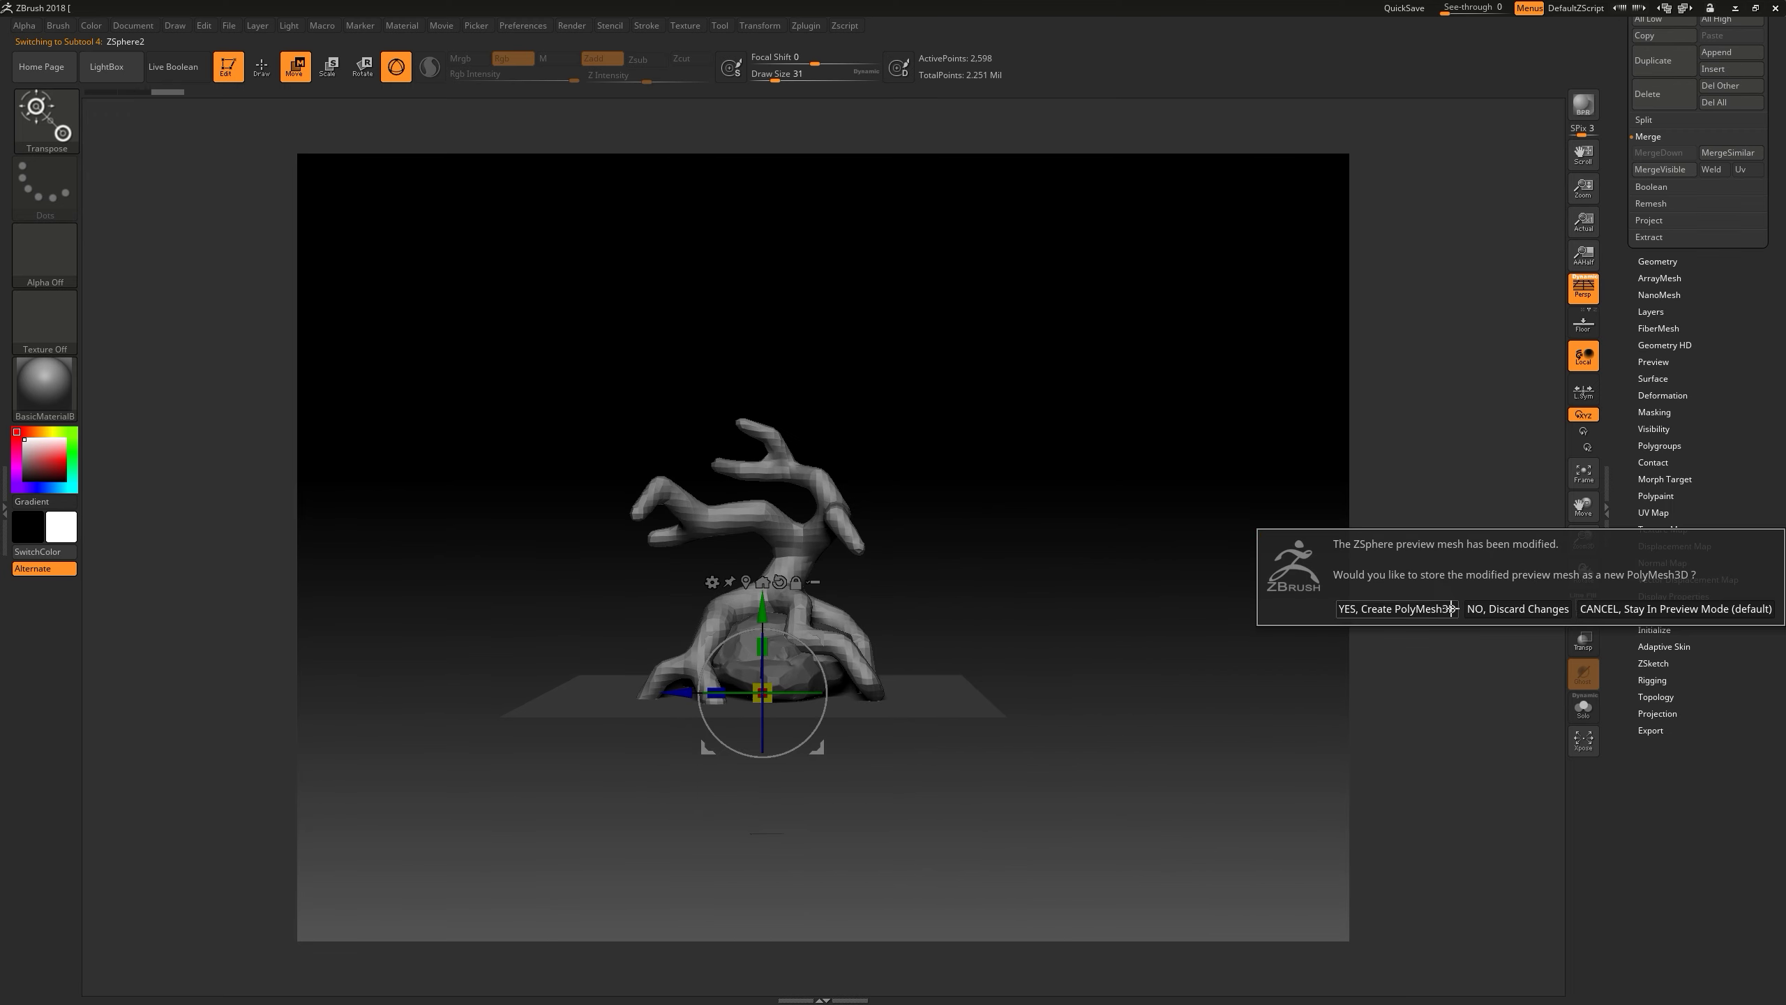
- Discard the preview mesh and toggle the Adaptive Skin preview in the Tool palette
left_click(1517, 609)
left_click_drag(1661, 512, 1664, 914)
left_click(1649, 457)
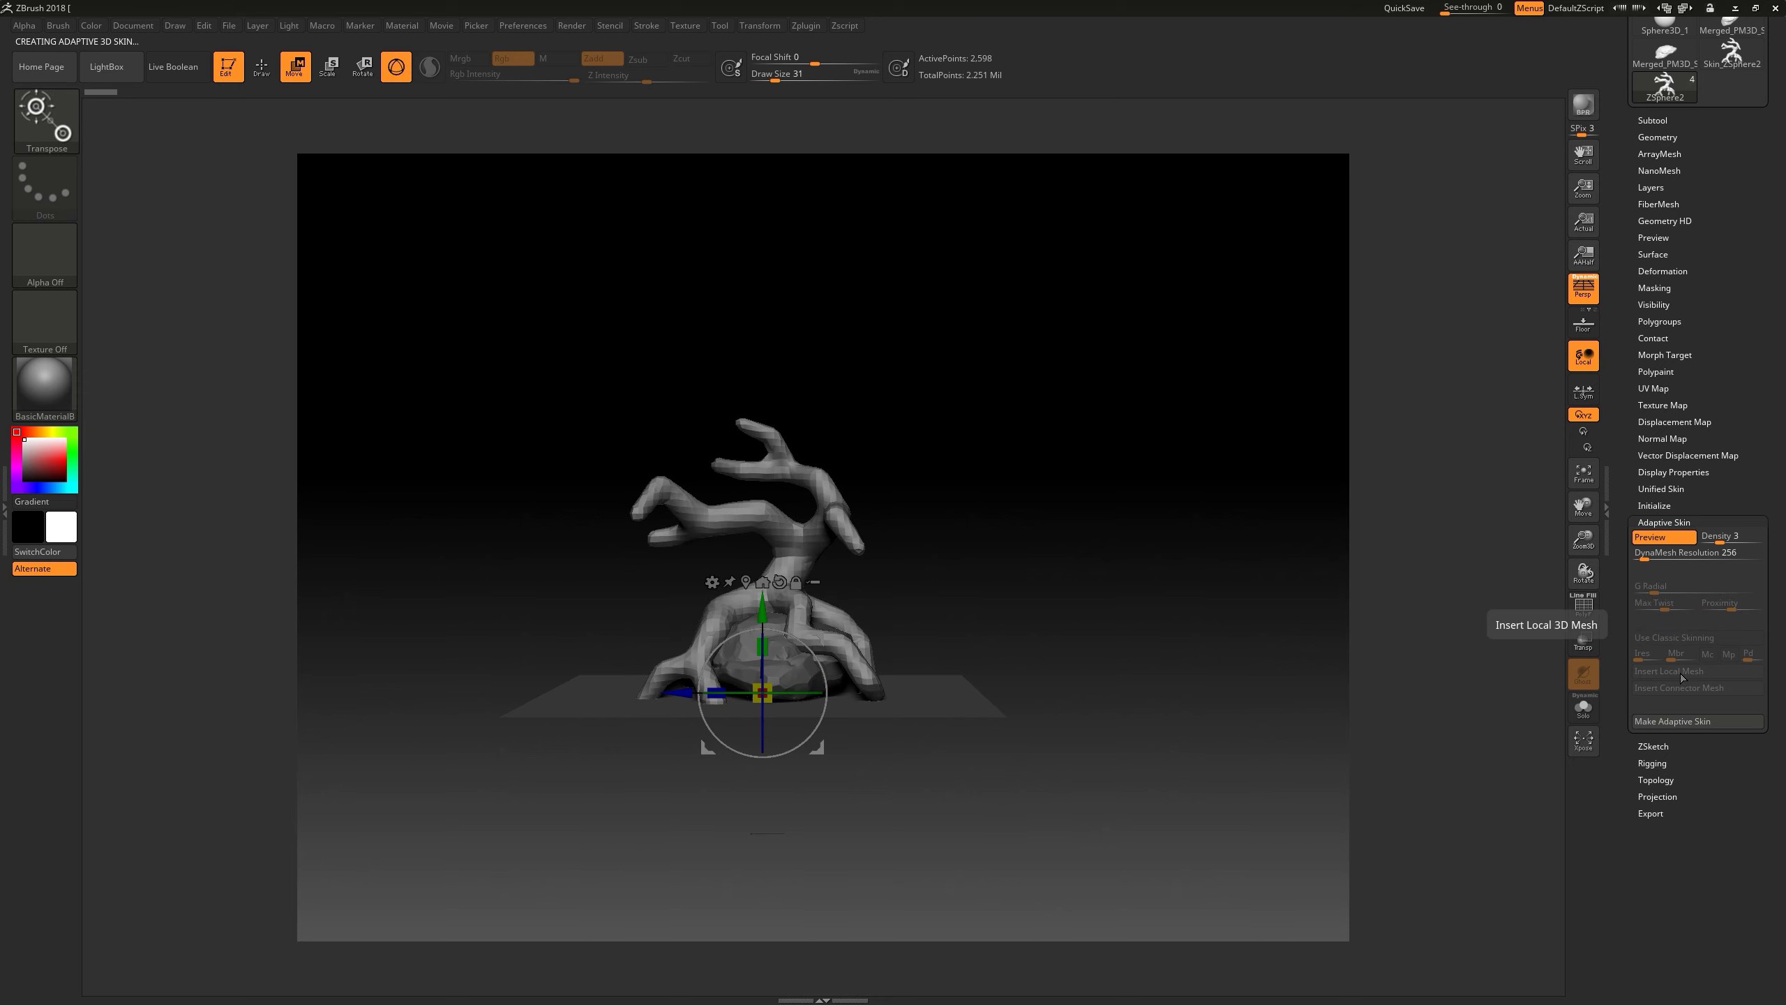
mouse_move(1678, 703)
left_mouse_down()
mouse_move(1678, 211)
mouse_move(1667, 408)
left_mouse_up()
left_click(1664, 492)
left_click(1652, 407)
left_click(1649, 809)
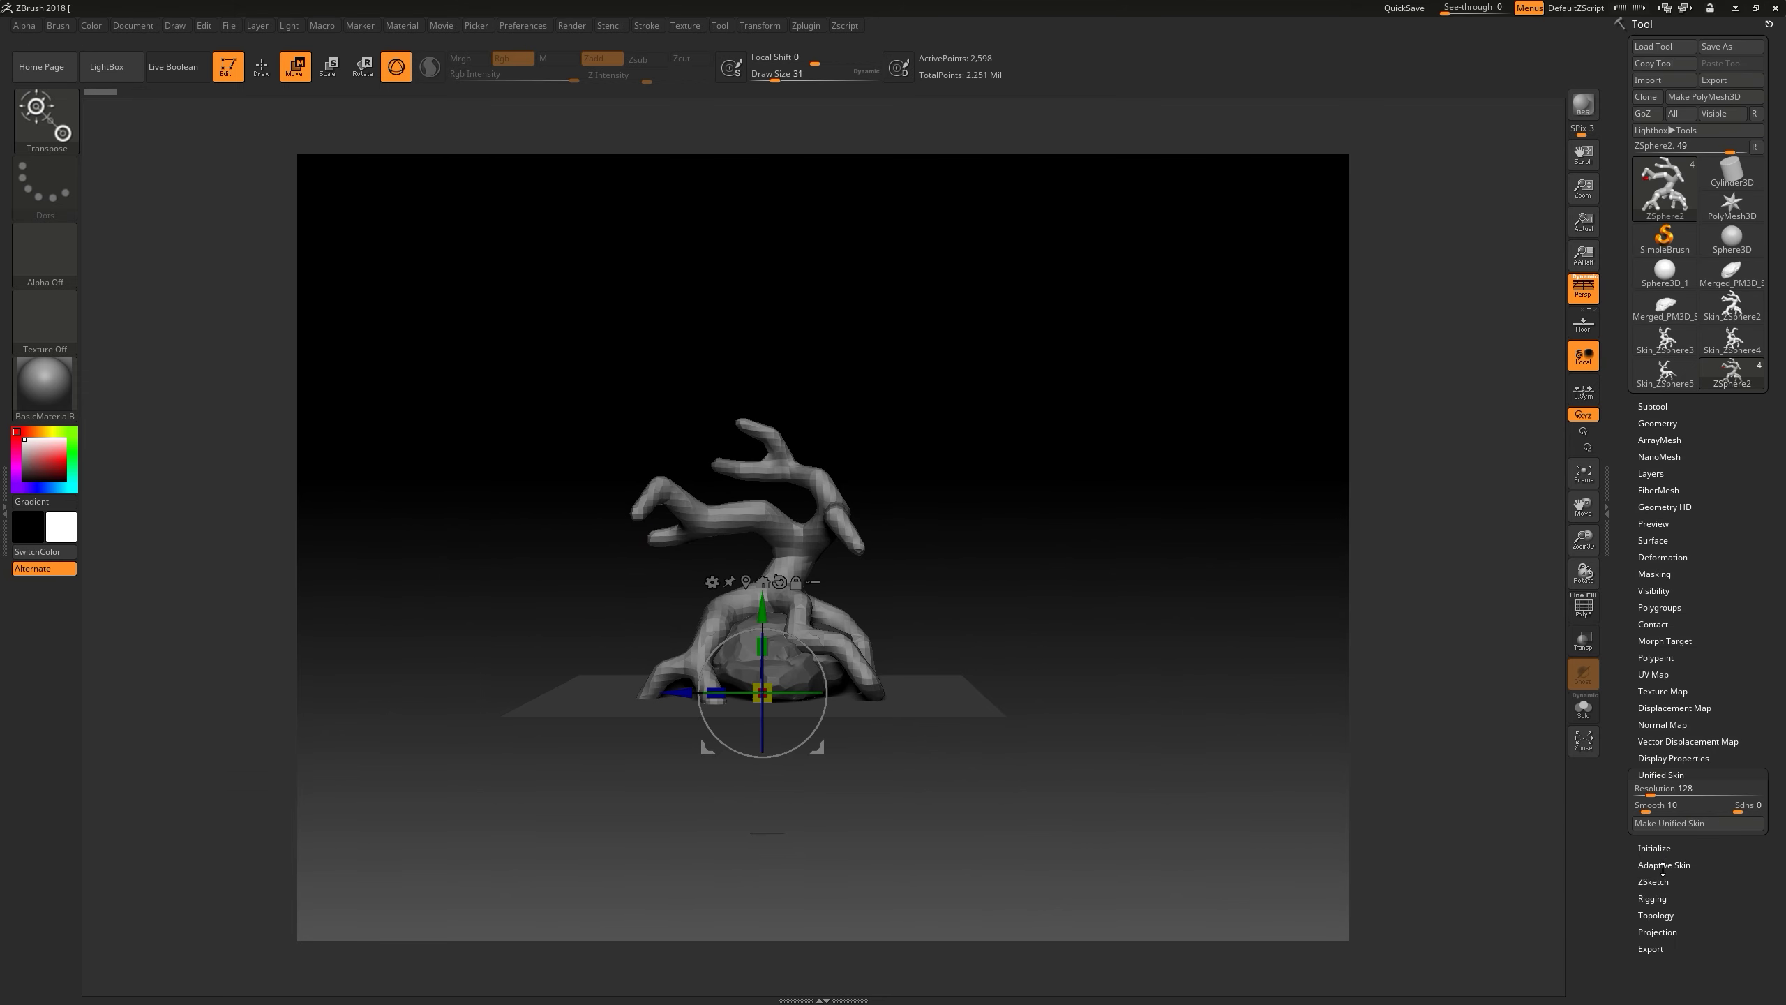
- Make the Adaptive Skin and select the new Skin_ZSphere3 subtool
left_click_drag(1678, 908, 1678, 710)
left_click(1649, 627)
left_click(1696, 812)
left_click(1653, 211)
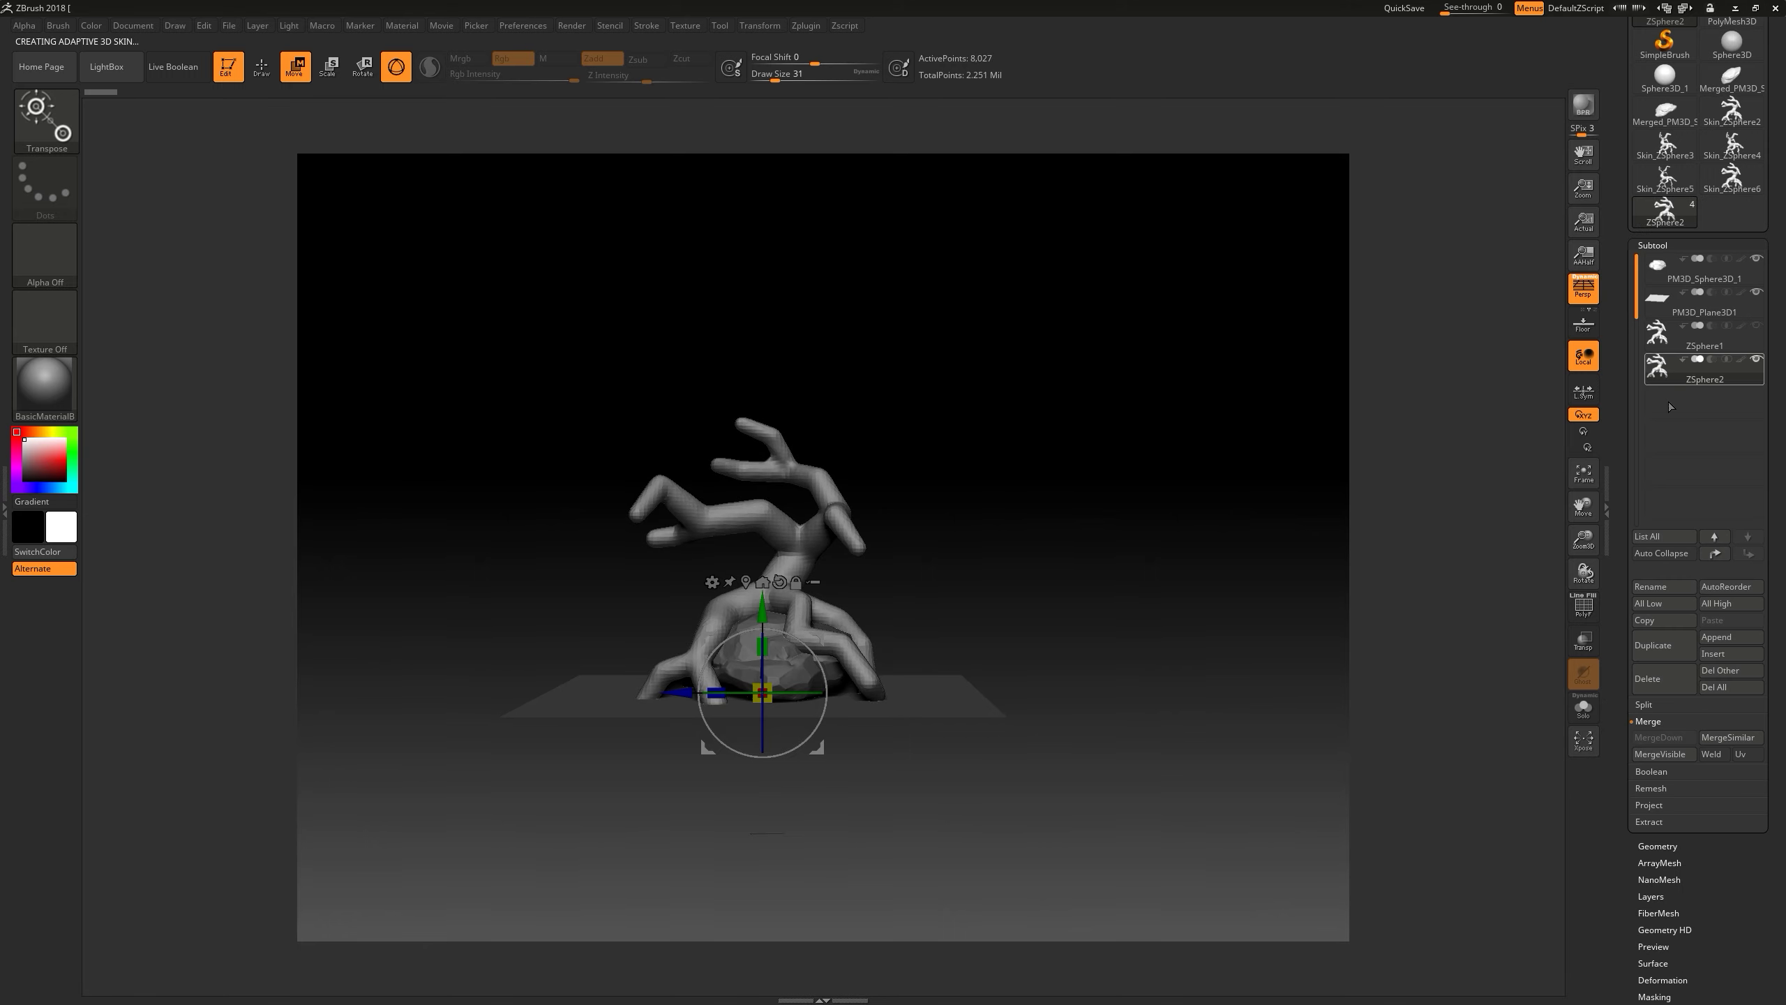
left_click(1704, 405)
- Subdivide the skinned tree and build up clay along the trunk
key("q")
key("f")
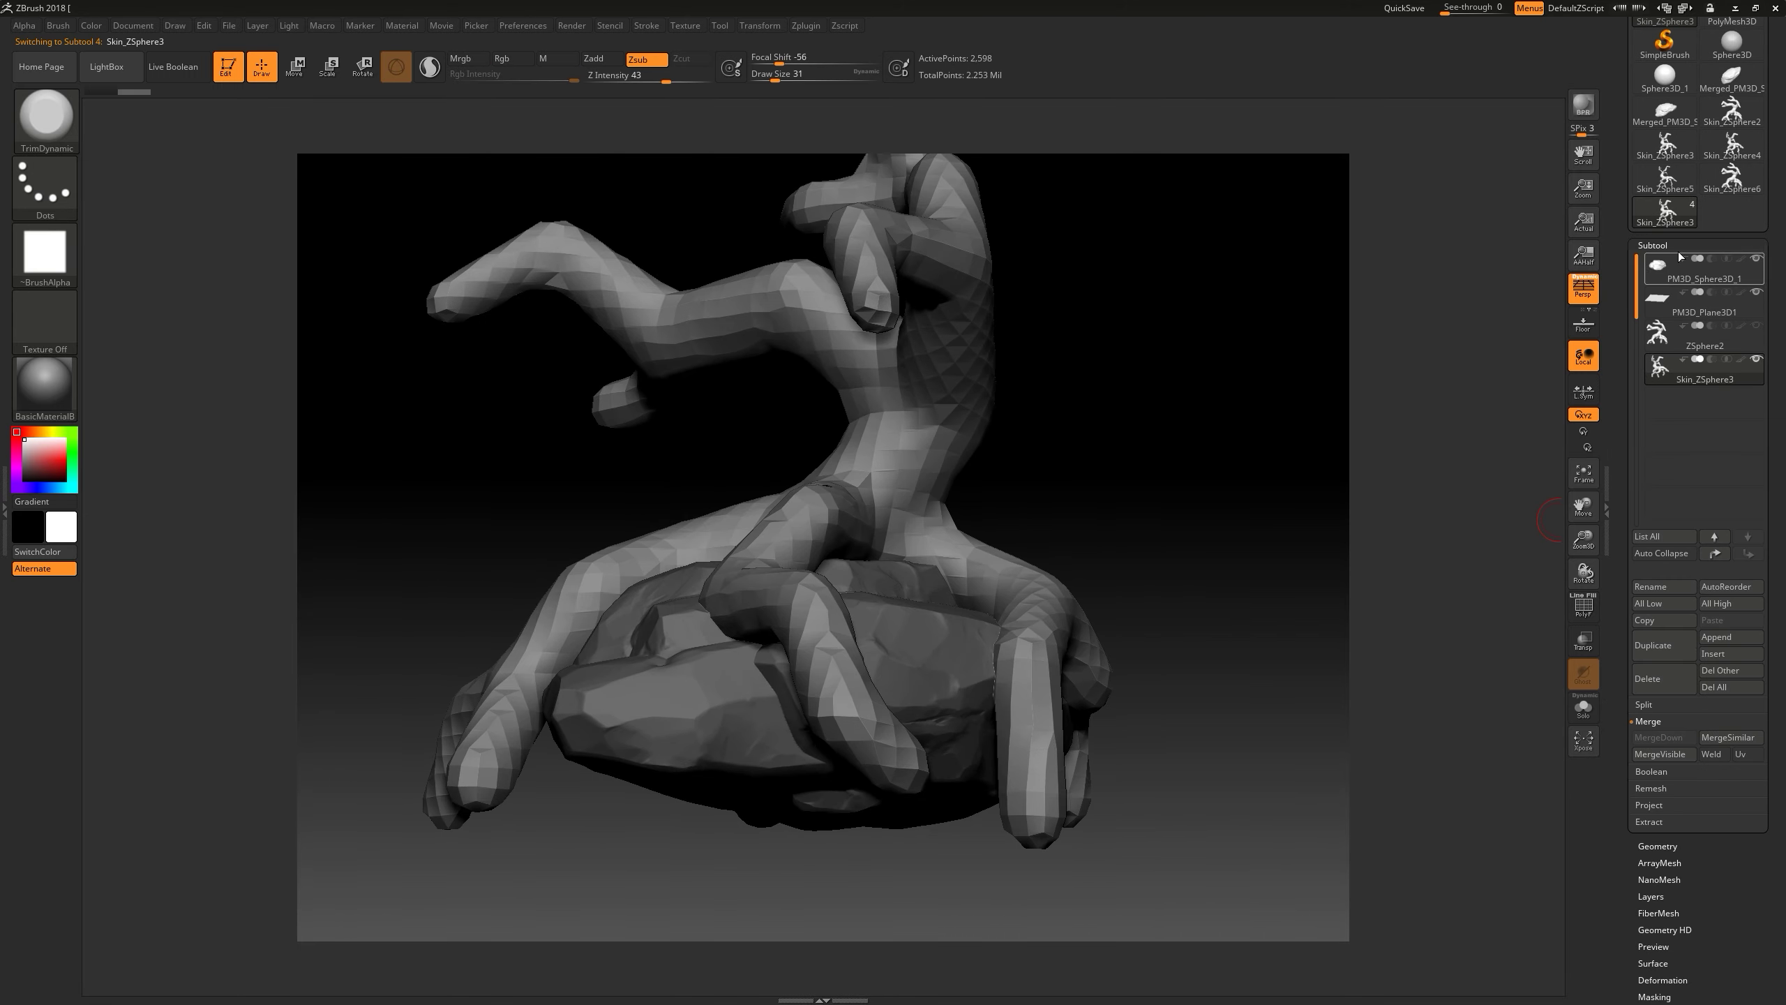
left_click(1658, 383)
left_click_drag(1266, 493, 1126, 457)
key("b")
key("c")
key("b")
left_click_drag(598, 450, 774, 570)
mouse_move(1336, 703)
left_mouse_down("alt")
mouse_move(1131, 672)
mouse_move(1172, 323)
left_mouse_up("alt")
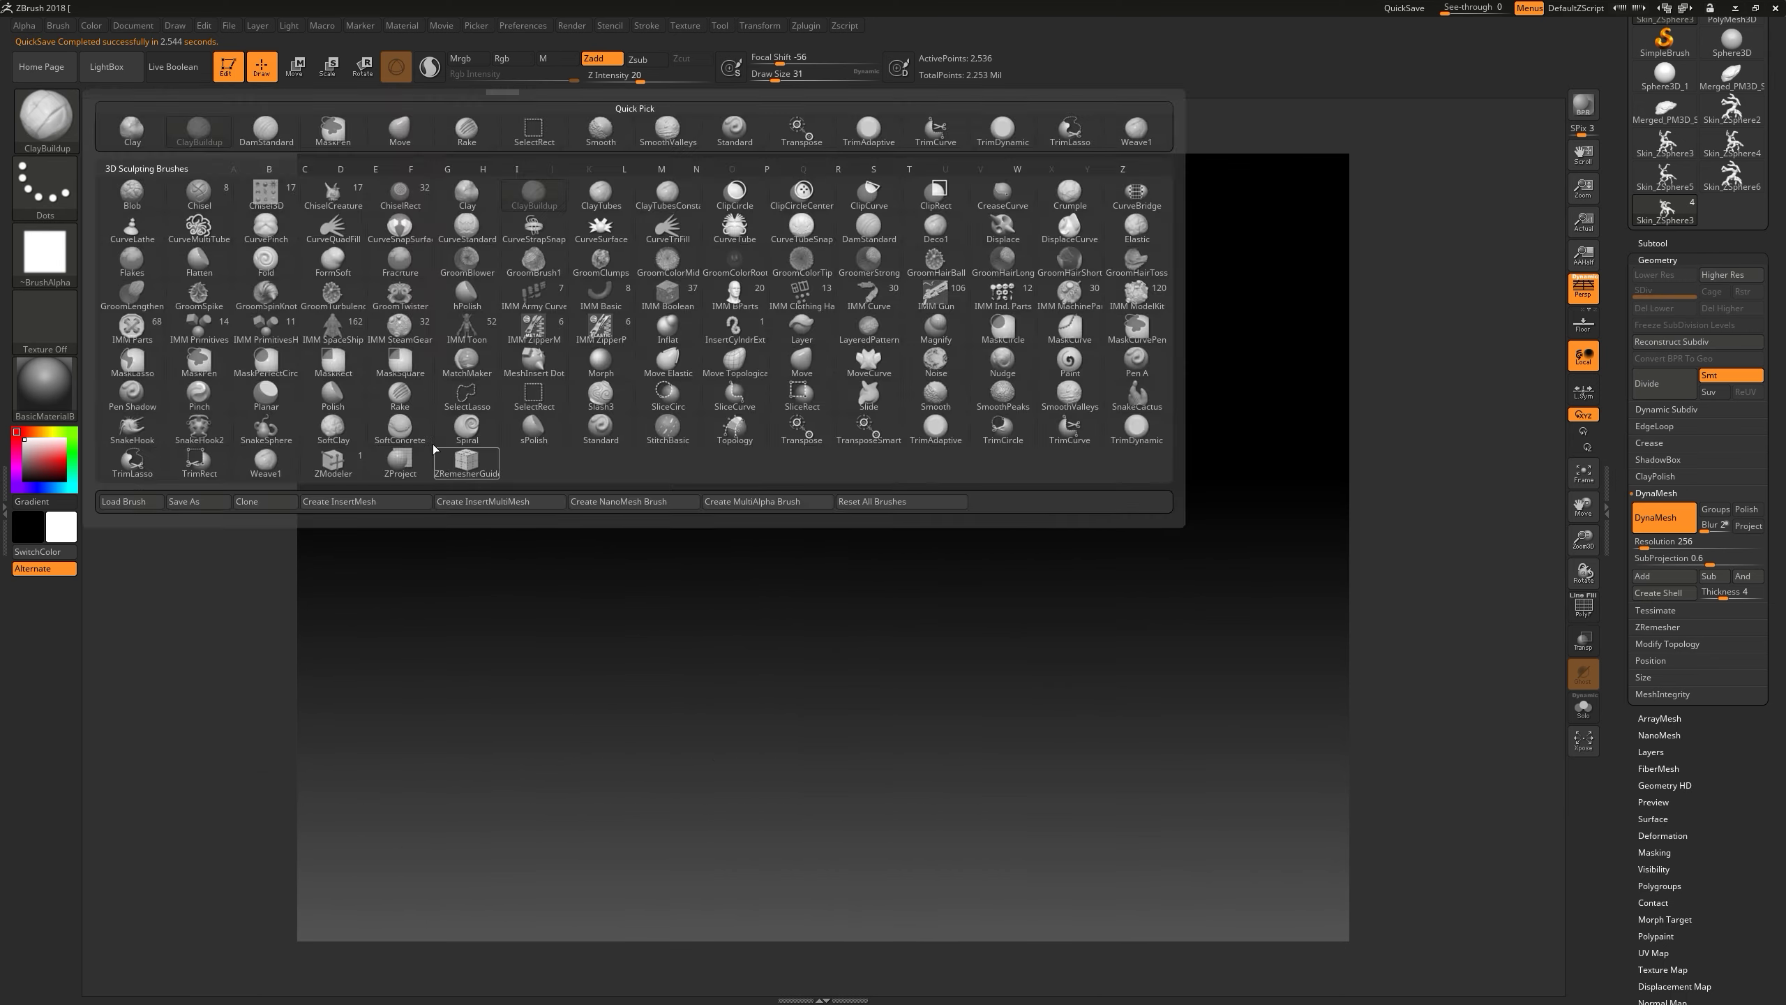
right_click_drag(1028, 536, 698, 473, "alt")
- Try trimming and valley-smoothing brushes on the trunk
key("b")
key("t")
key("d")
mouse_move(1161, 395)
left_mouse_down()
mouse_move(1005, 469)
mouse_move(1098, 189)
mouse_move(763, 629)
left_mouse_up()
key("shift")
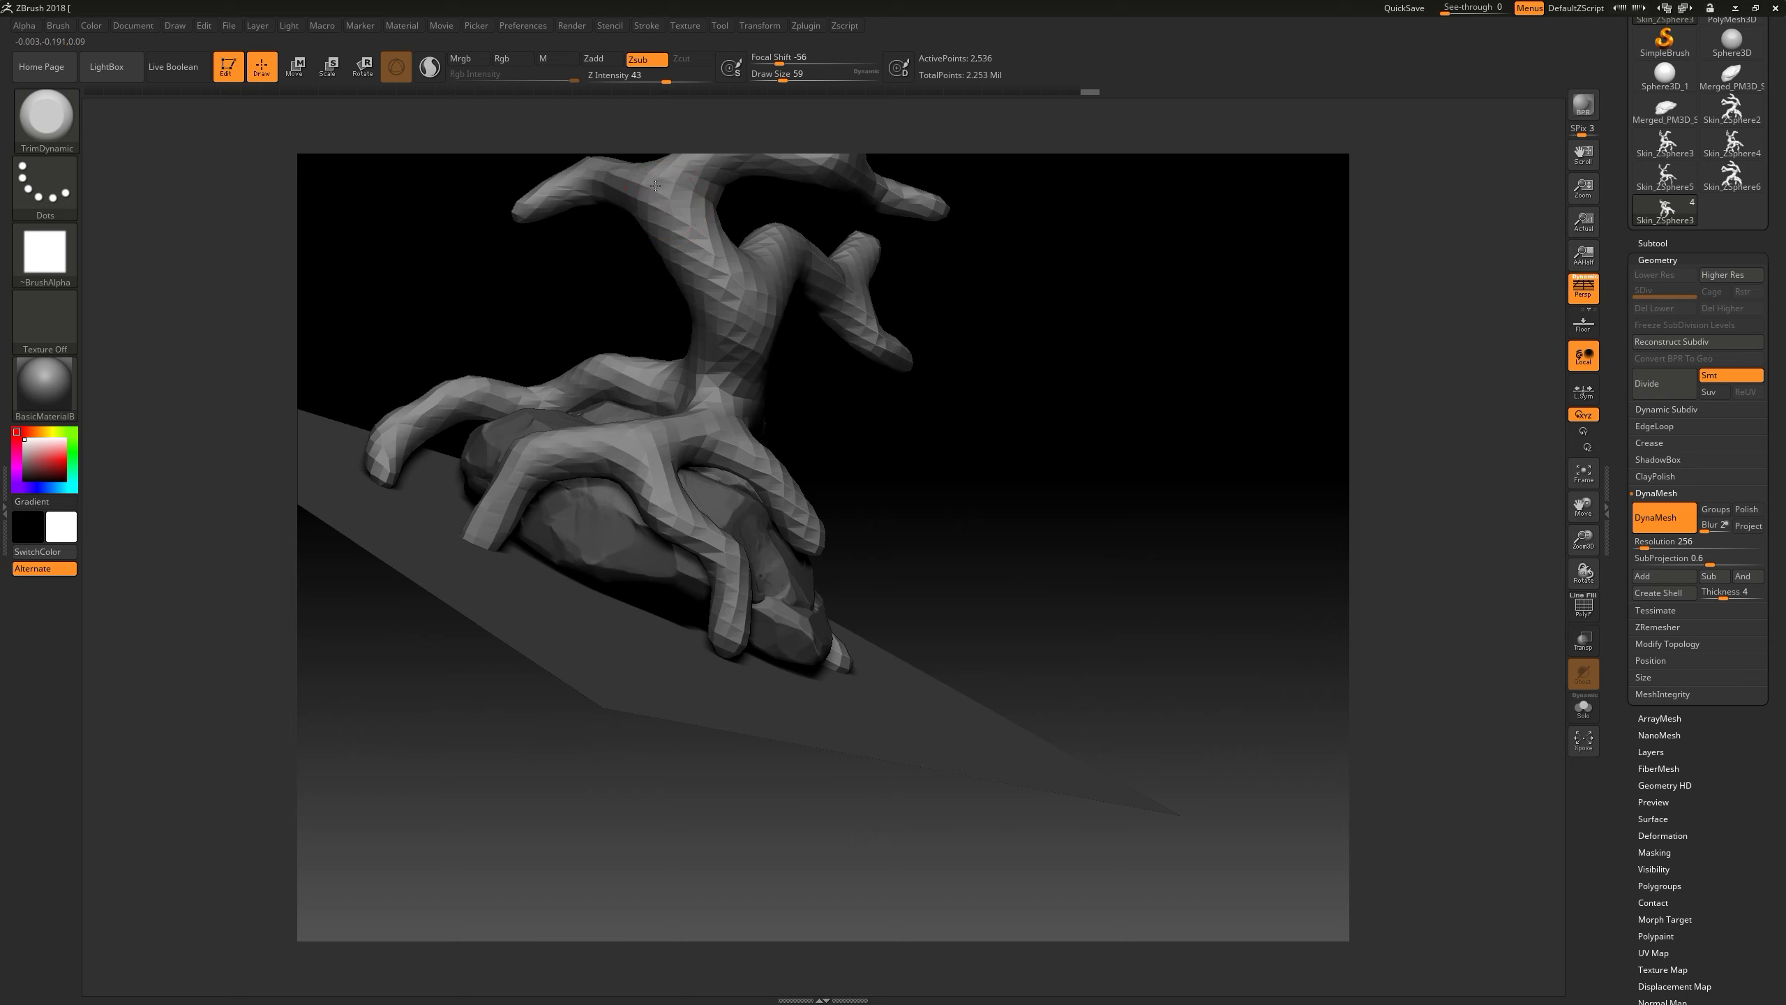
left_click_drag(903, 762, 949, 590)
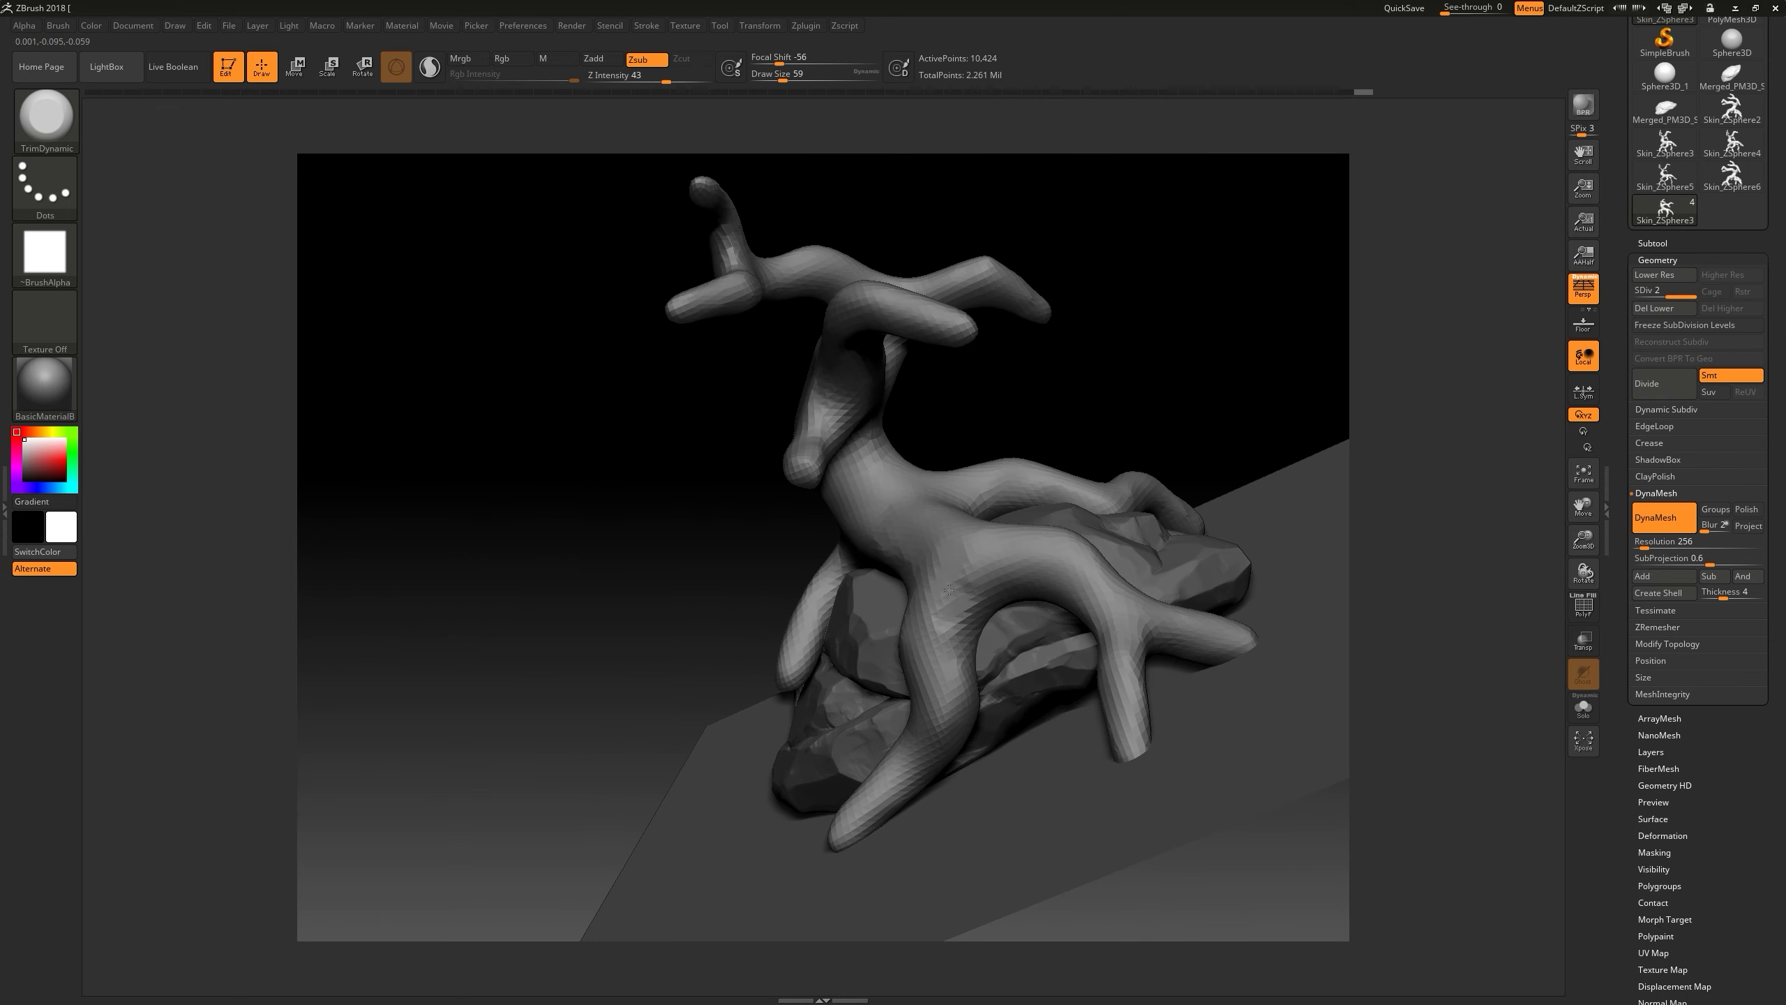
- Pick the DamStandard brush and solo the tree in the subtool list
key("b")
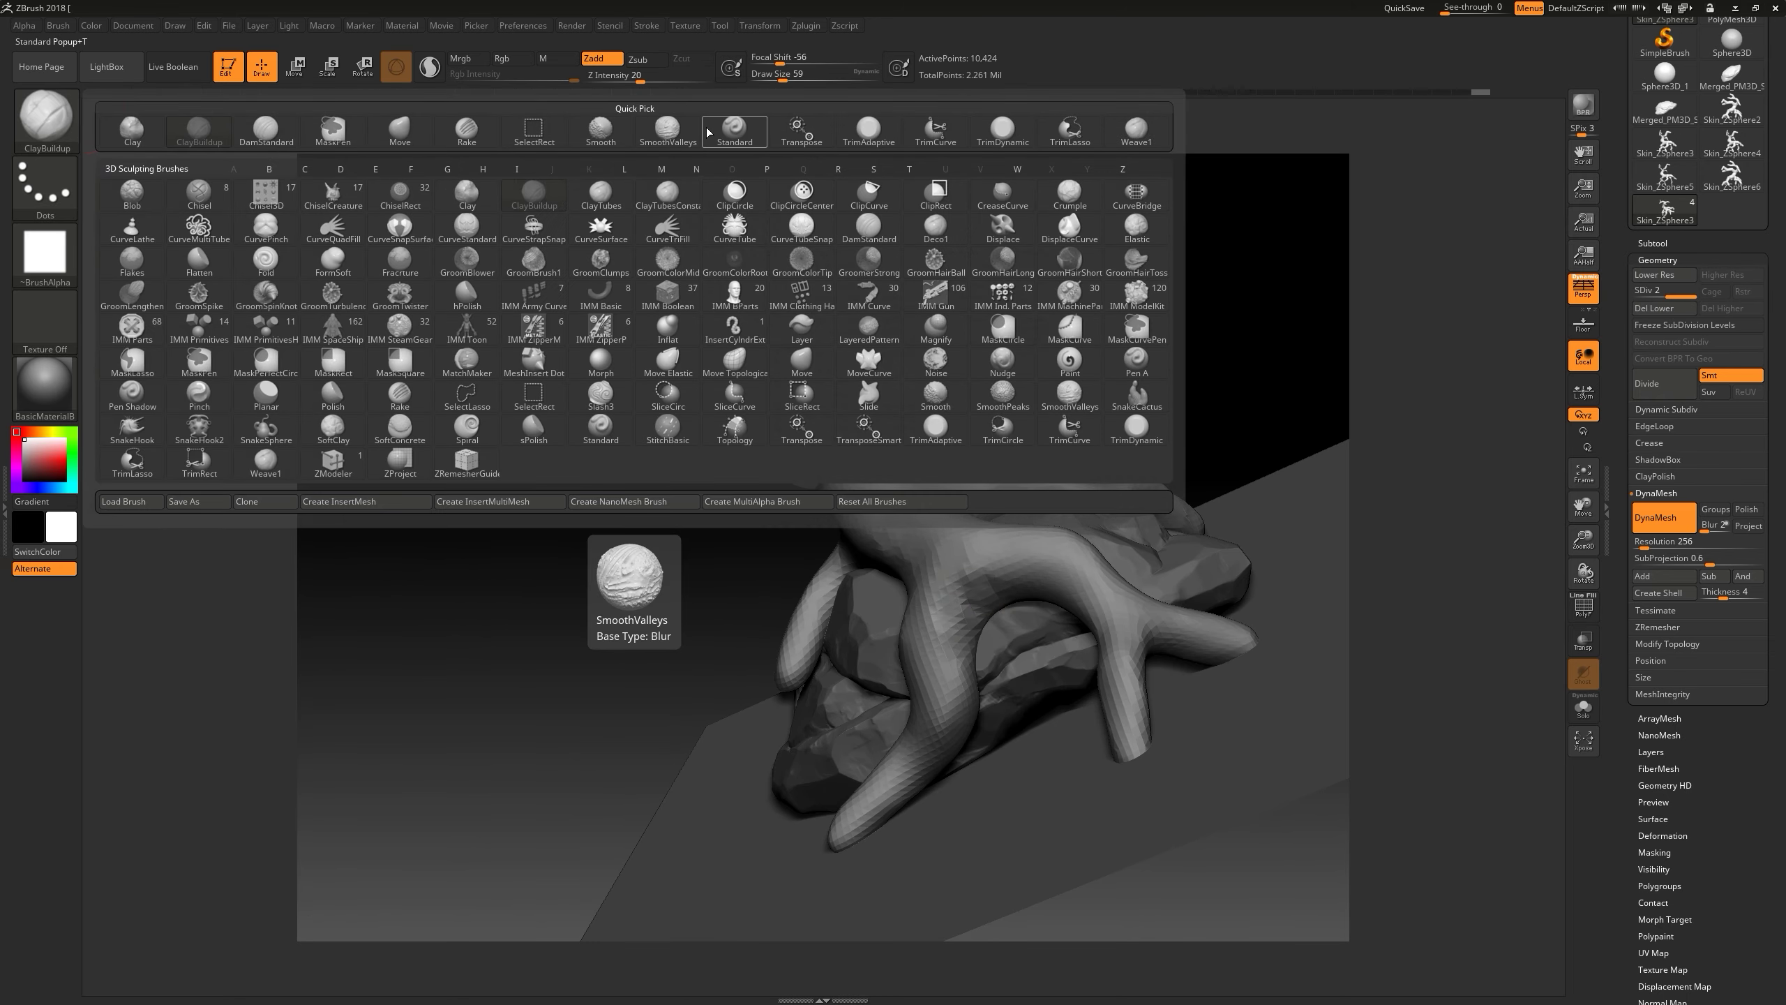
key("d")
key("s")
left_click(1671, 243)
key("ctrl+shift")
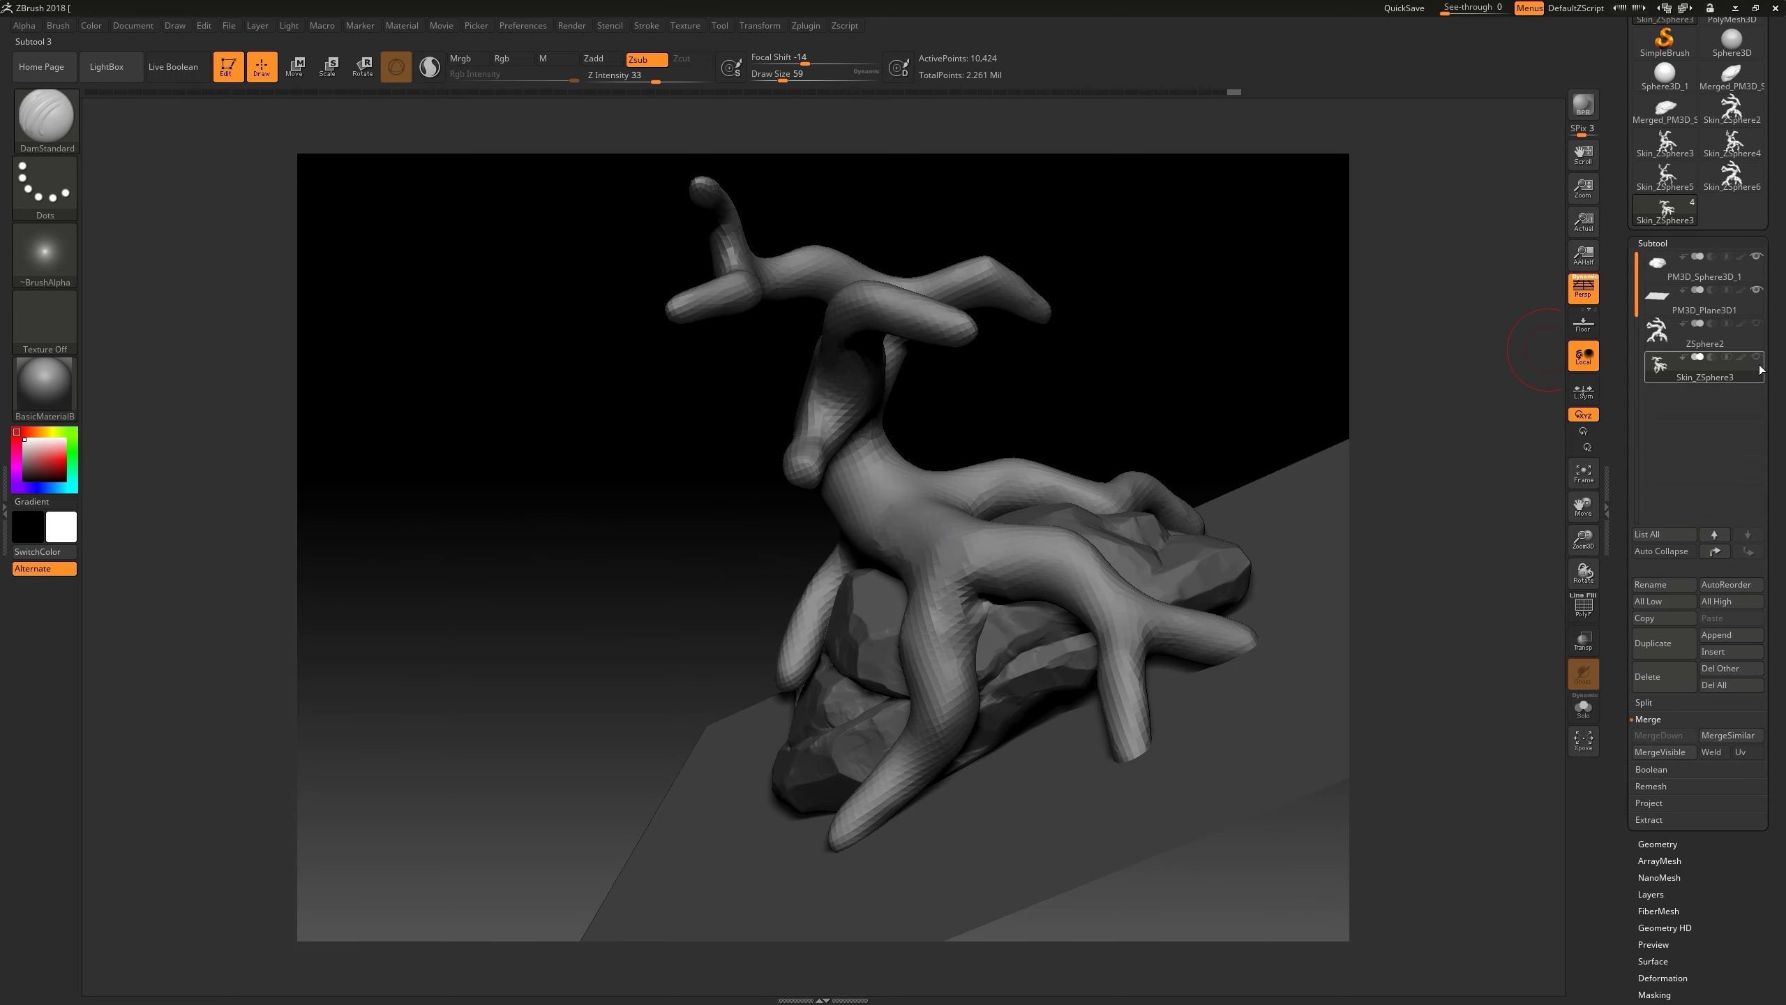
left_click(1756, 357, "shift")
- Carve DamStandard bark grooves along the branches and their fork
mouse_move(1195, 281)
left_mouse_down()
mouse_move(767, 372)
mouse_move(630, 746)
mouse_move(851, 406)
mouse_move(745, 410)
left_mouse_up()
mouse_move(620, 591)
left_mouse_down()
mouse_move(729, 897)
mouse_move(737, 638)
mouse_move(624, 766)
mouse_move(969, 498)
mouse_move(679, 471)
left_mouse_up()
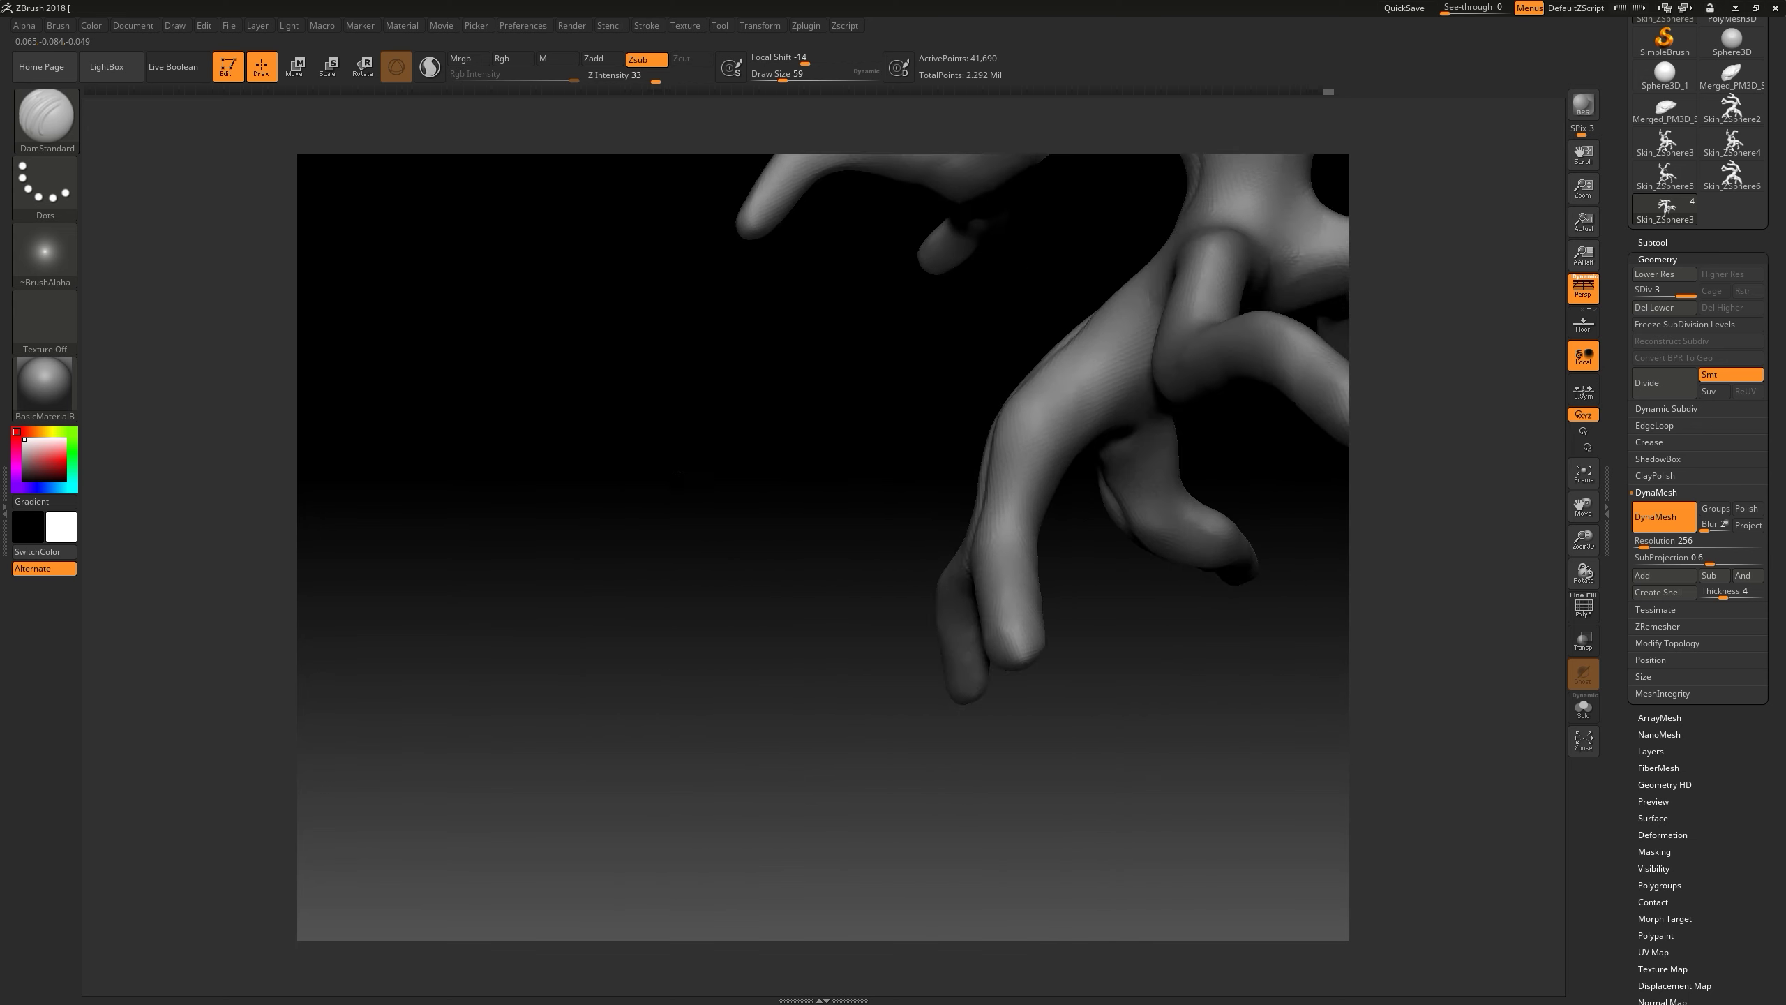
mouse_move(1184, 300)
left_mouse_down()
mouse_move(1044, 487)
mouse_move(853, 506)
mouse_move(995, 398)
mouse_move(1019, 422)
mouse_move(1041, 395)
mouse_move(1054, 415)
mouse_move(1308, 403)
mouse_move(1094, 455)
left_mouse_up()
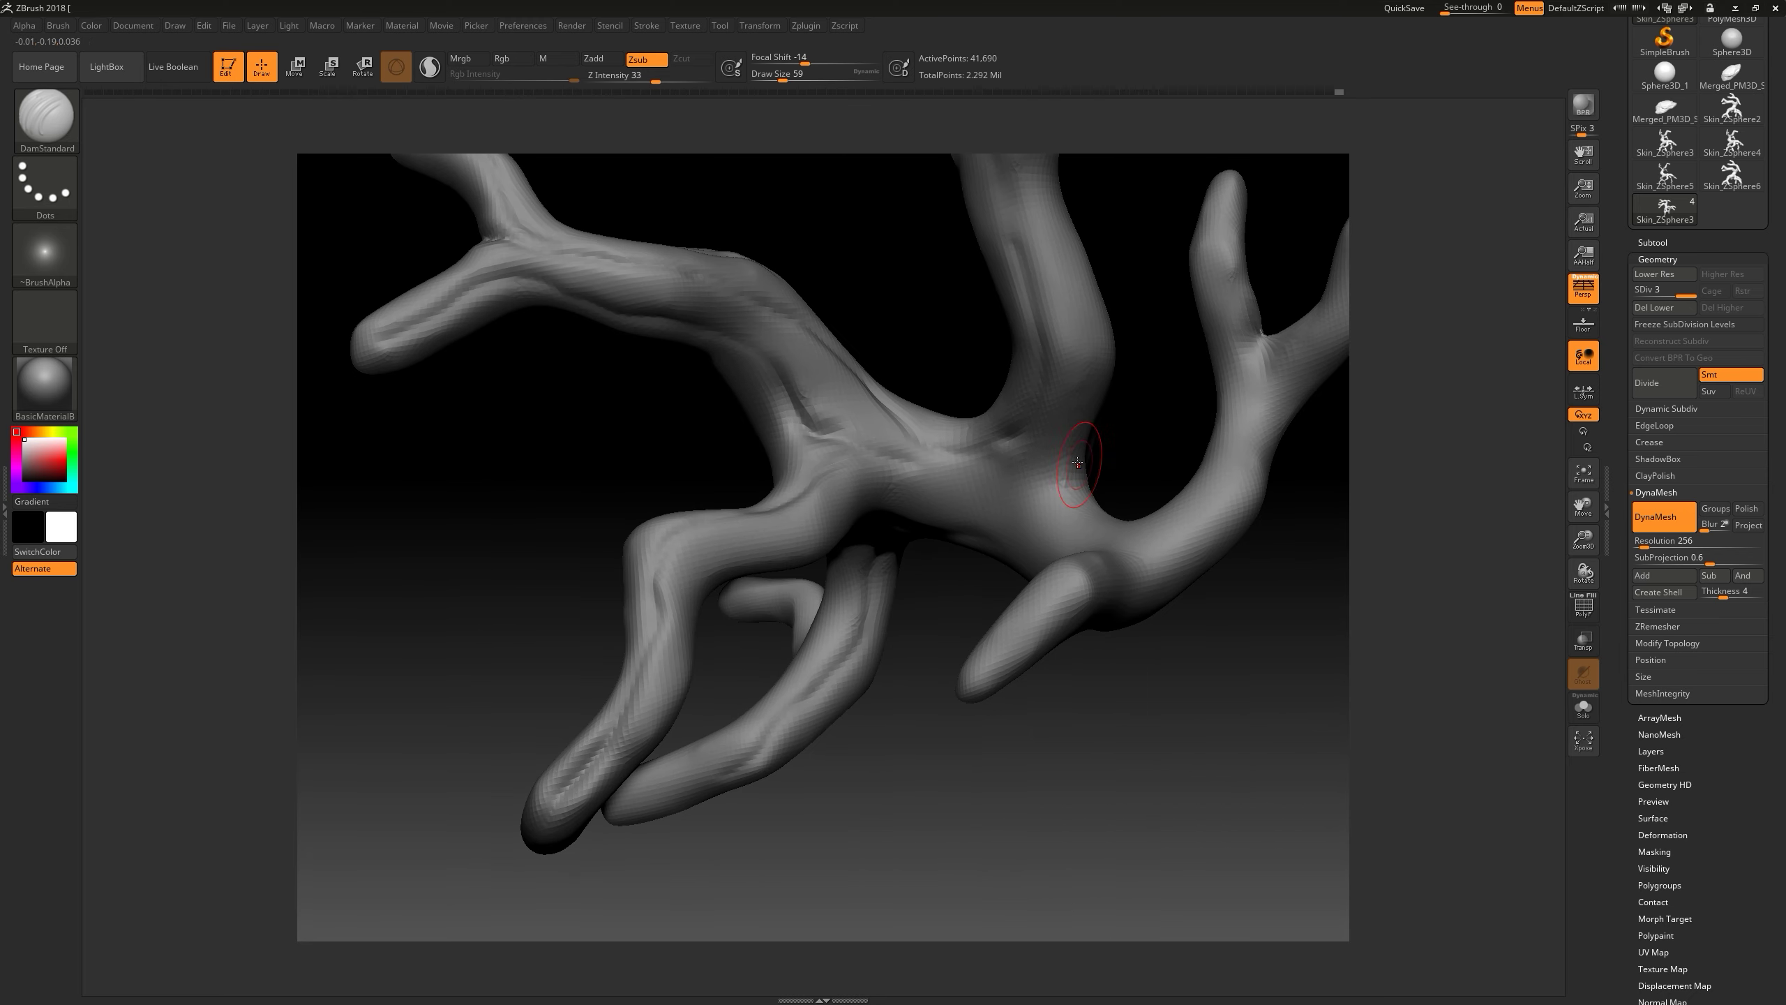
mouse_move(1139, 524)
left_mouse_down()
mouse_move(930, 602)
mouse_move(758, 599)
left_mouse_up()
left_click_drag(1110, 746, 1547, 541)
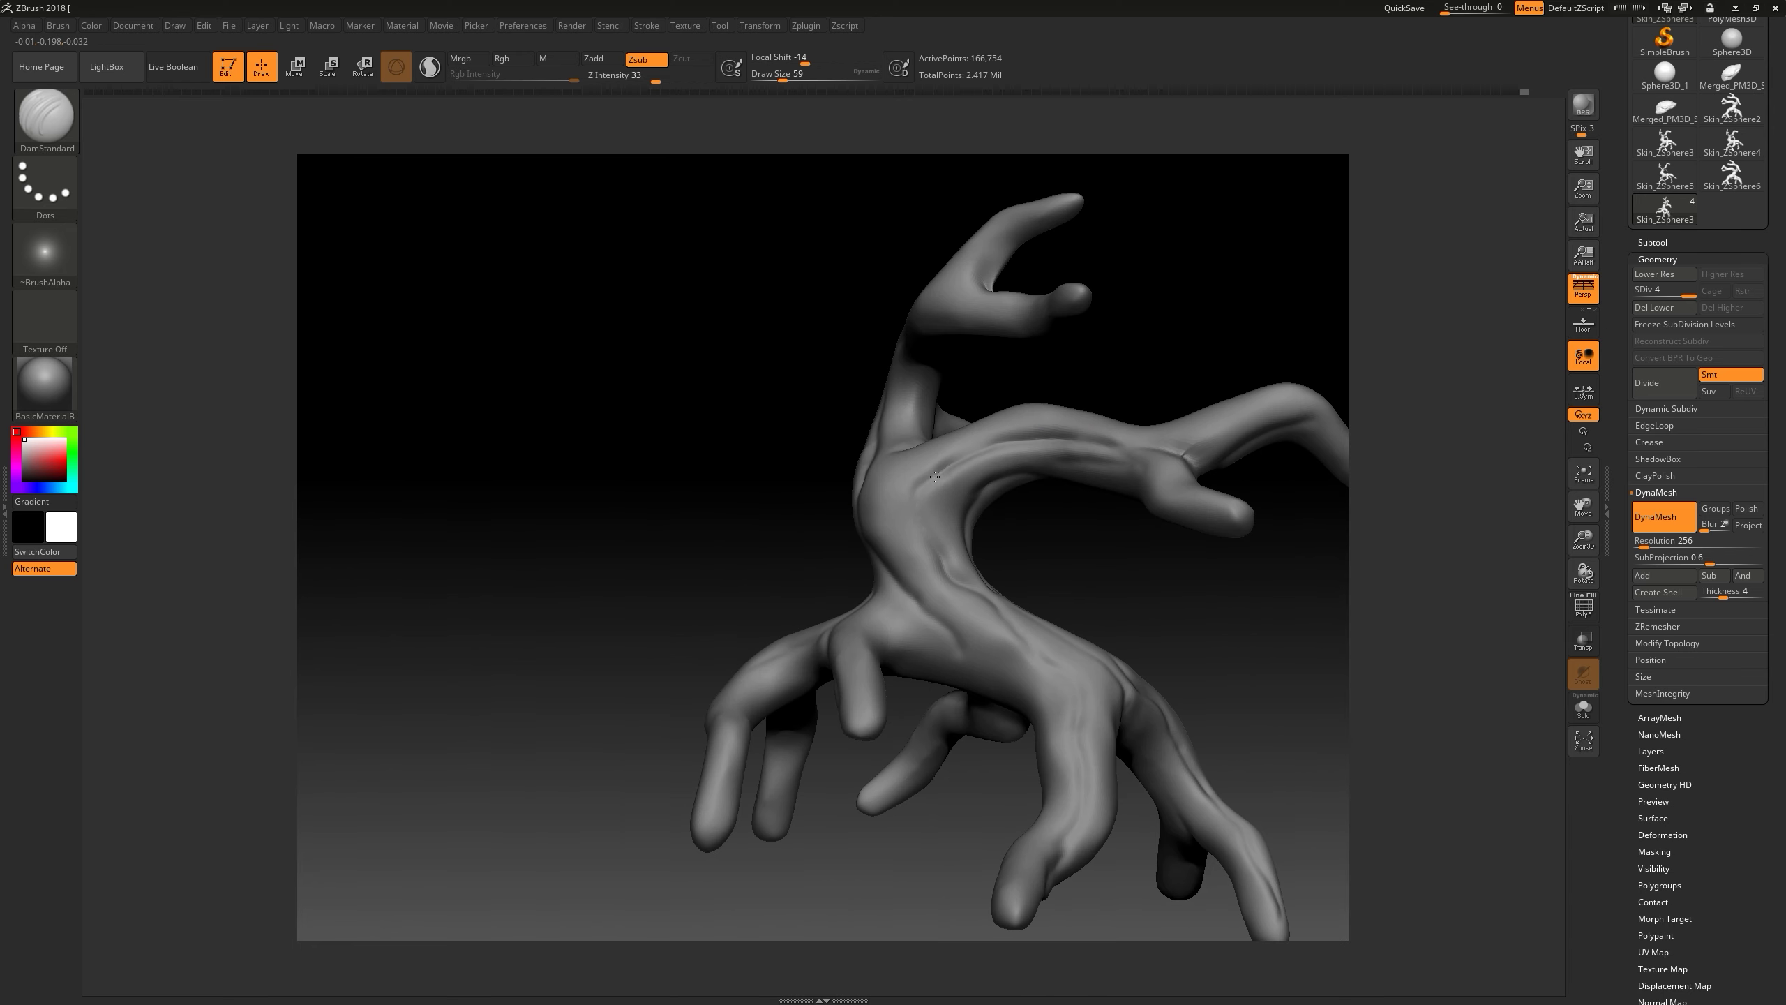
left_click_drag(910, 433, 869, 320)
left_click_drag(711, 485, 831, 565)
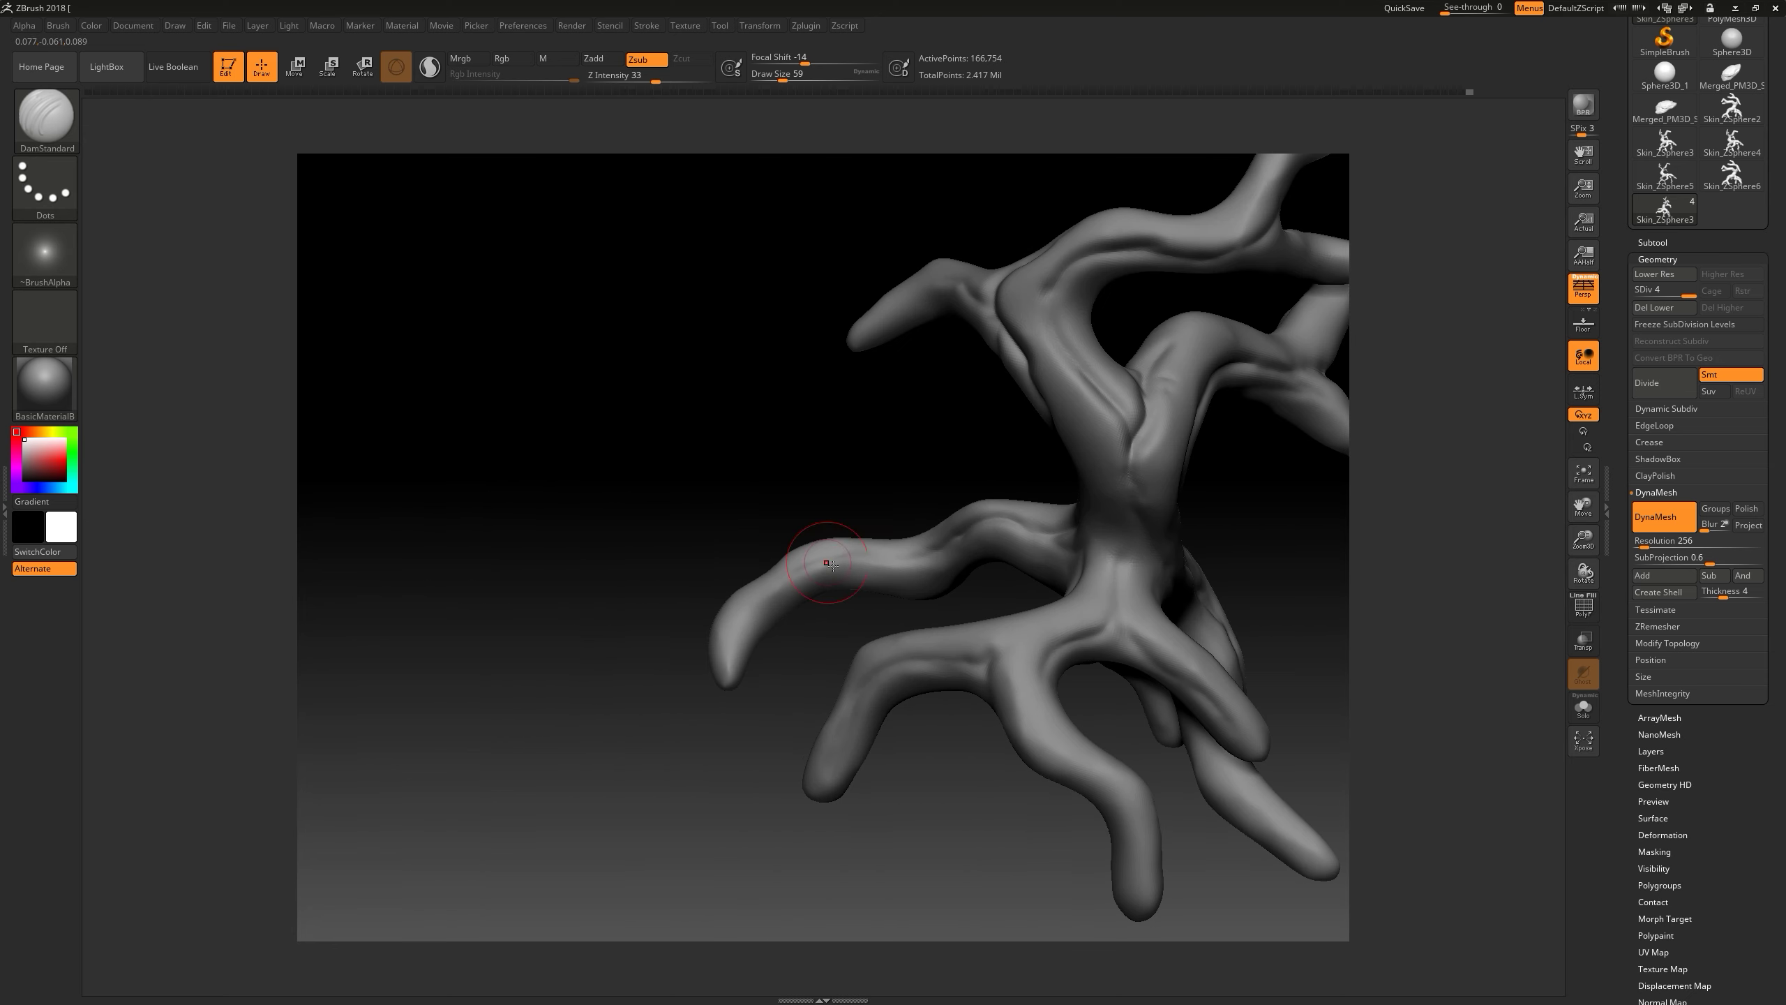
- Continue carving grooves on the branches and trunk from above and below
mouse_move(999, 693)
left_mouse_down()
mouse_move(1279, 598)
mouse_move(1046, 548)
mouse_move(853, 610)
mouse_move(1084, 688)
left_mouse_up()
left_click_drag(837, 708, 1138, 529)
left_click_drag(1249, 679, 1026, 778)
left_click_drag(1043, 514, 1017, 452)
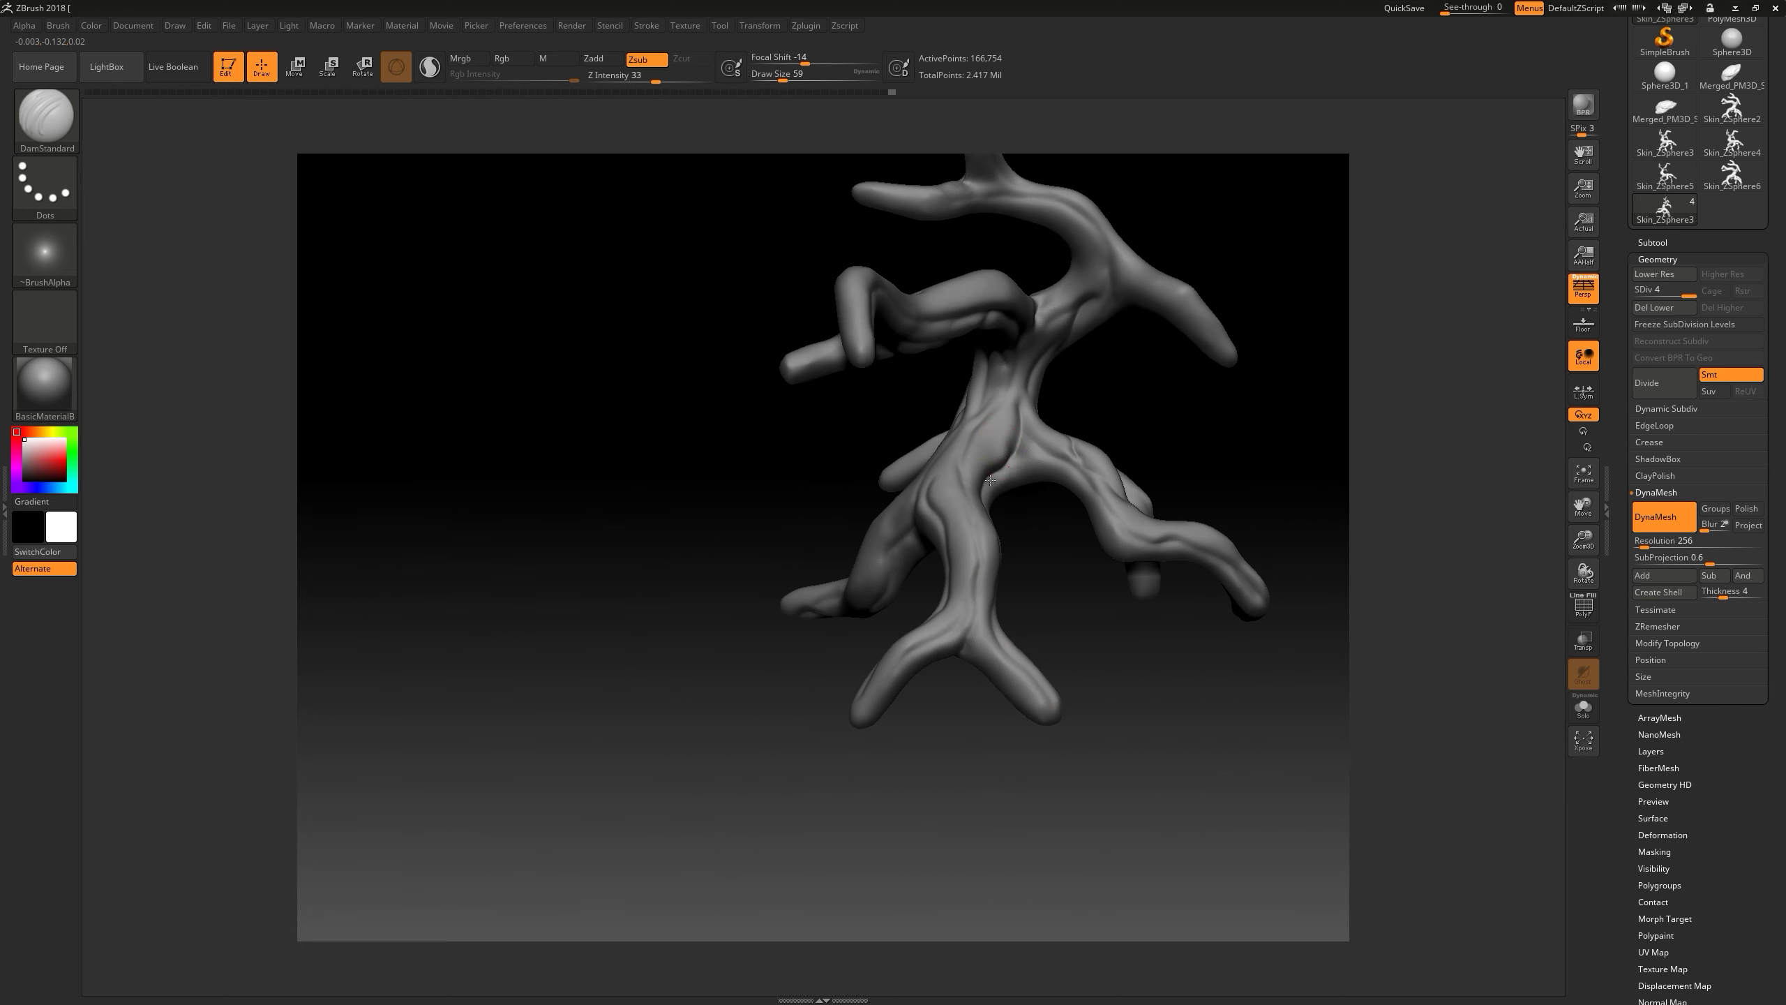
left_click_drag(814, 604, 835, 769)
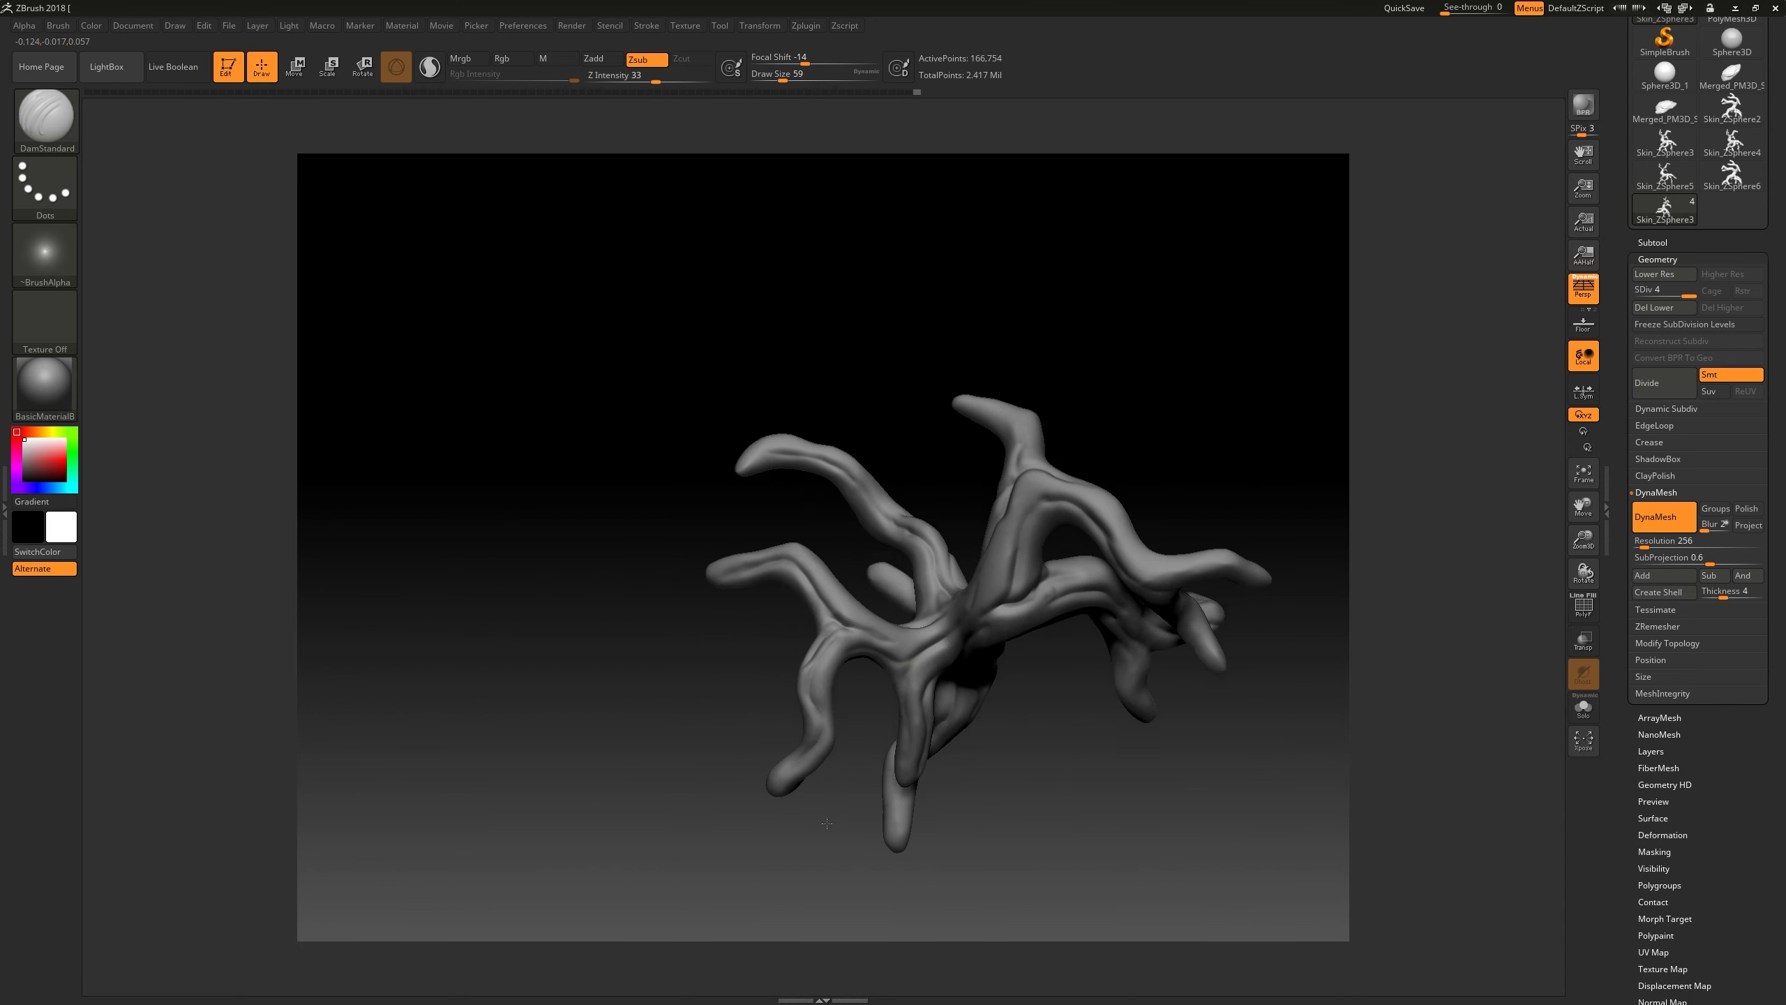
left_click_drag(1019, 515, 840, 661)
key("ctrl+shift")
- Sculpt ClayBuildup bark texture along the branches and trunk
mouse_move(1371, 366)
left_mouse_down()
mouse_move(1244, 415)
mouse_move(795, 520)
mouse_move(883, 609)
mouse_move(930, 539)
mouse_move(1168, 479)
mouse_move(869, 625)
mouse_move(649, 423)
left_mouse_up()
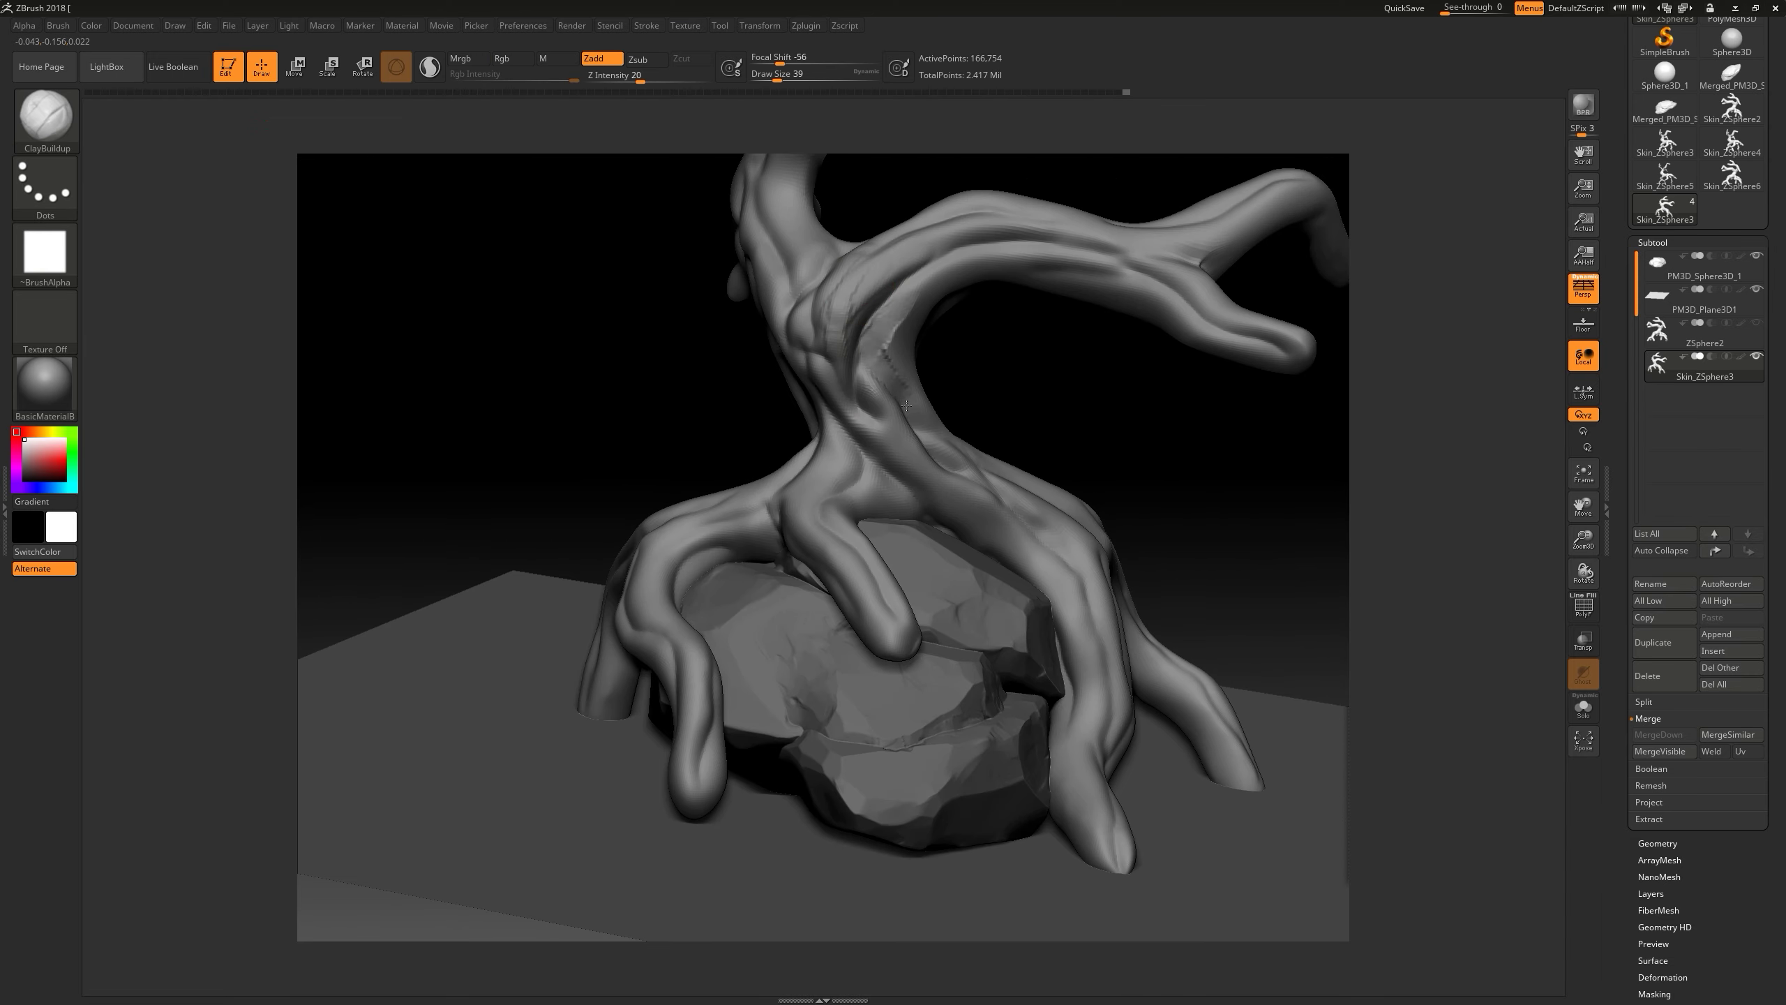
left_click_drag(1016, 318, 964, 446)
mouse_move(931, 700)
left_mouse_down()
mouse_move(1095, 348)
mouse_move(1126, 493)
mouse_move(940, 445)
mouse_move(779, 509)
mouse_move(1024, 387)
mouse_move(999, 365)
mouse_move(915, 383)
mouse_move(857, 347)
mouse_move(821, 467)
mouse_move(898, 332)
mouse_move(791, 396)
mouse_move(775, 445)
mouse_move(1261, 319)
mouse_move(1336, 324)
left_mouse_up()
left_click(1653, 242)
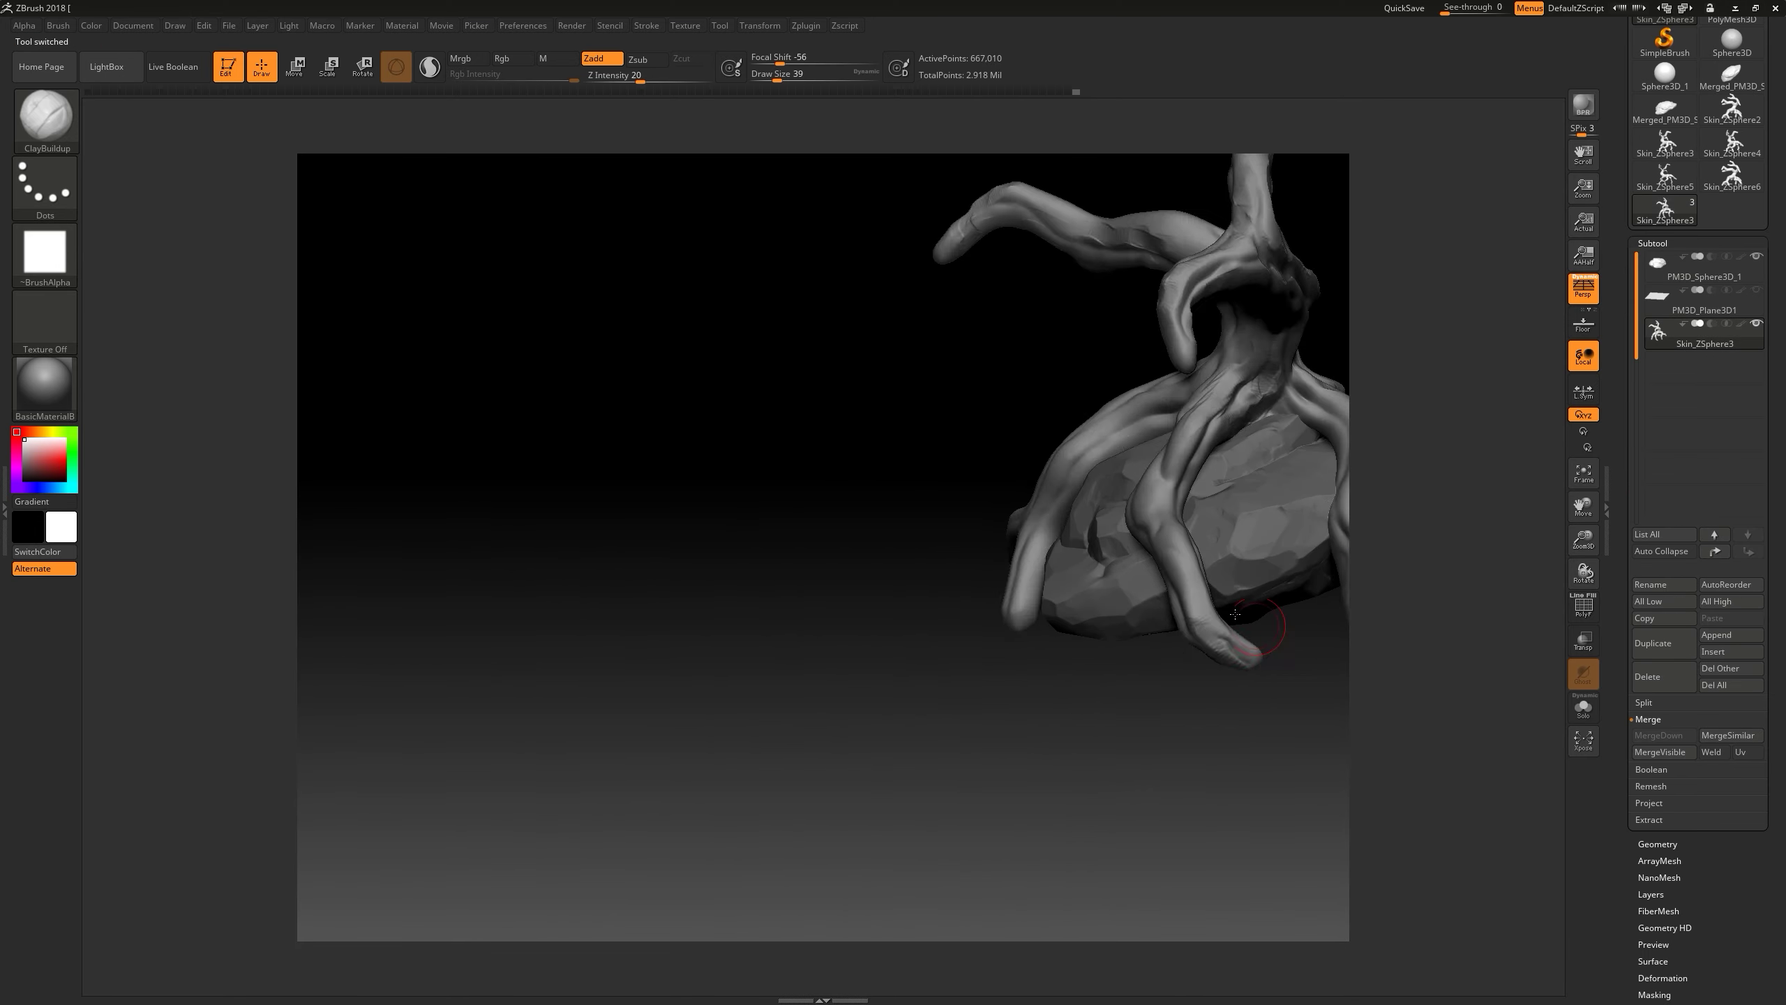
left_click_drag(1298, 643, 871, 475)
left_click_drag(1037, 775, 849, 706)
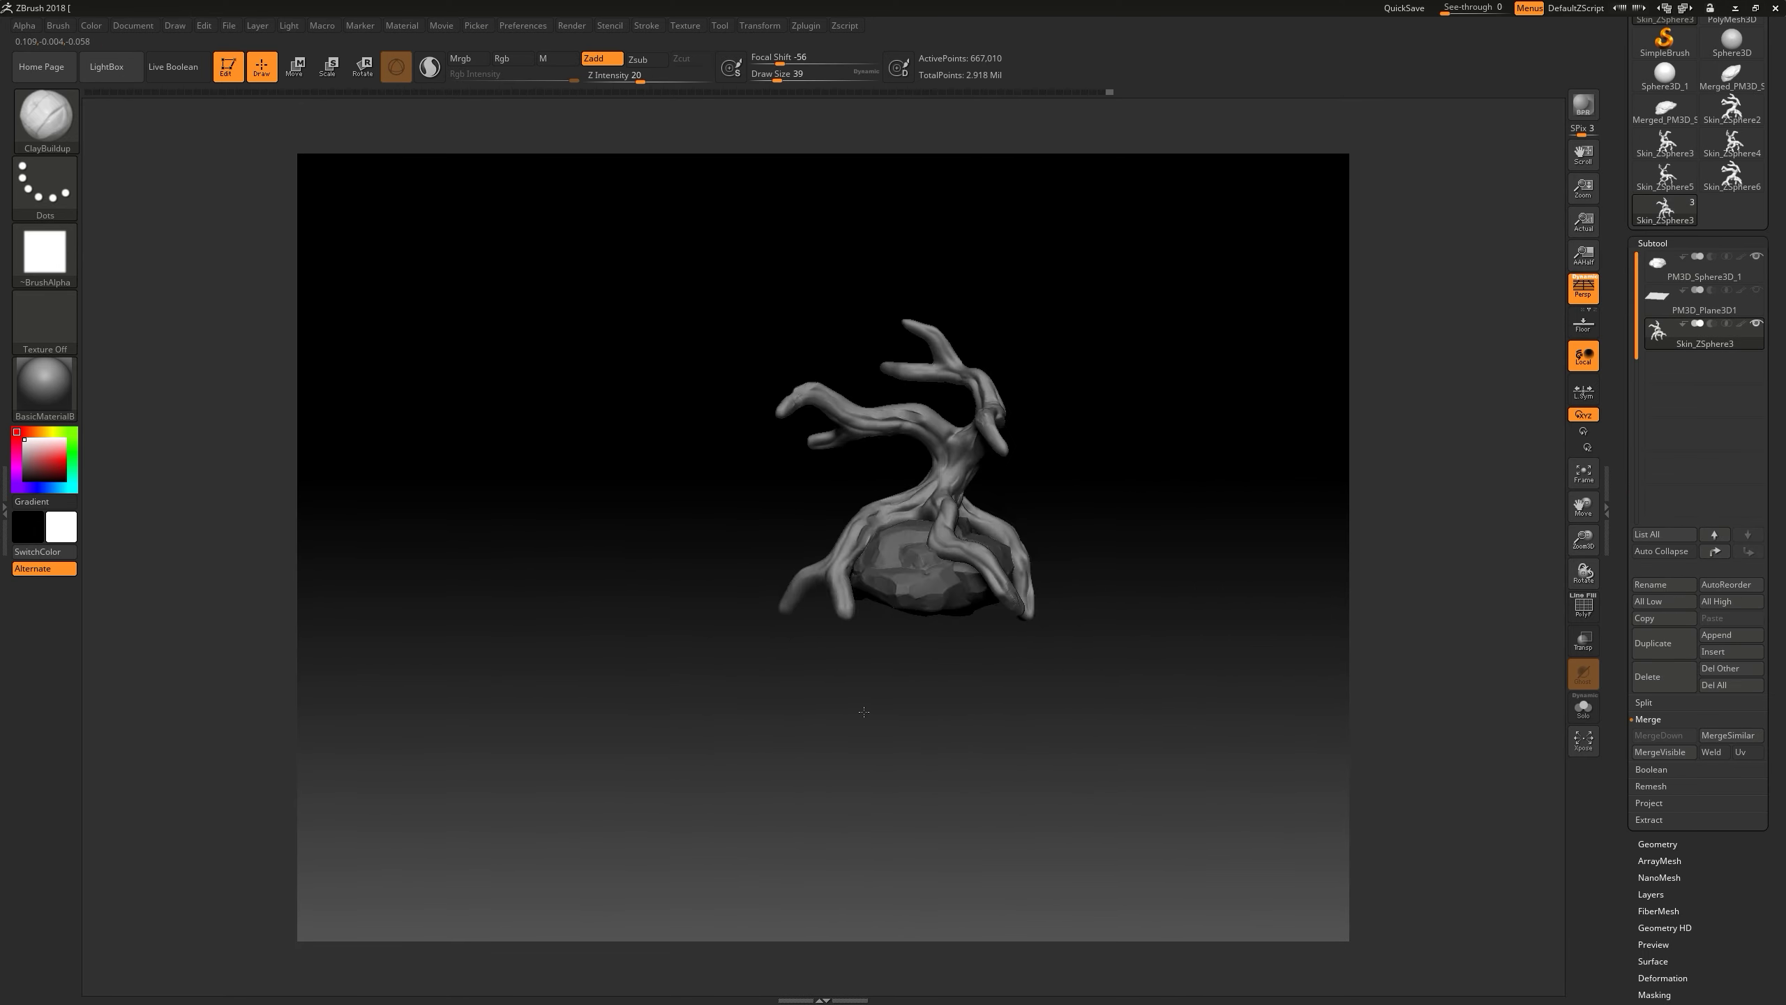
mouse_move(1032, 440)
left_mouse_down()
mouse_move(1028, 498)
mouse_move(900, 415)
mouse_move(1096, 550)
mouse_move(1086, 610)
mouse_move(999, 594)
left_mouse_up()
mouse_move(1168, 700)
left_mouse_down()
mouse_move(873, 399)
mouse_move(971, 409)
mouse_move(1072, 388)
mouse_move(1068, 454)
left_mouse_up()
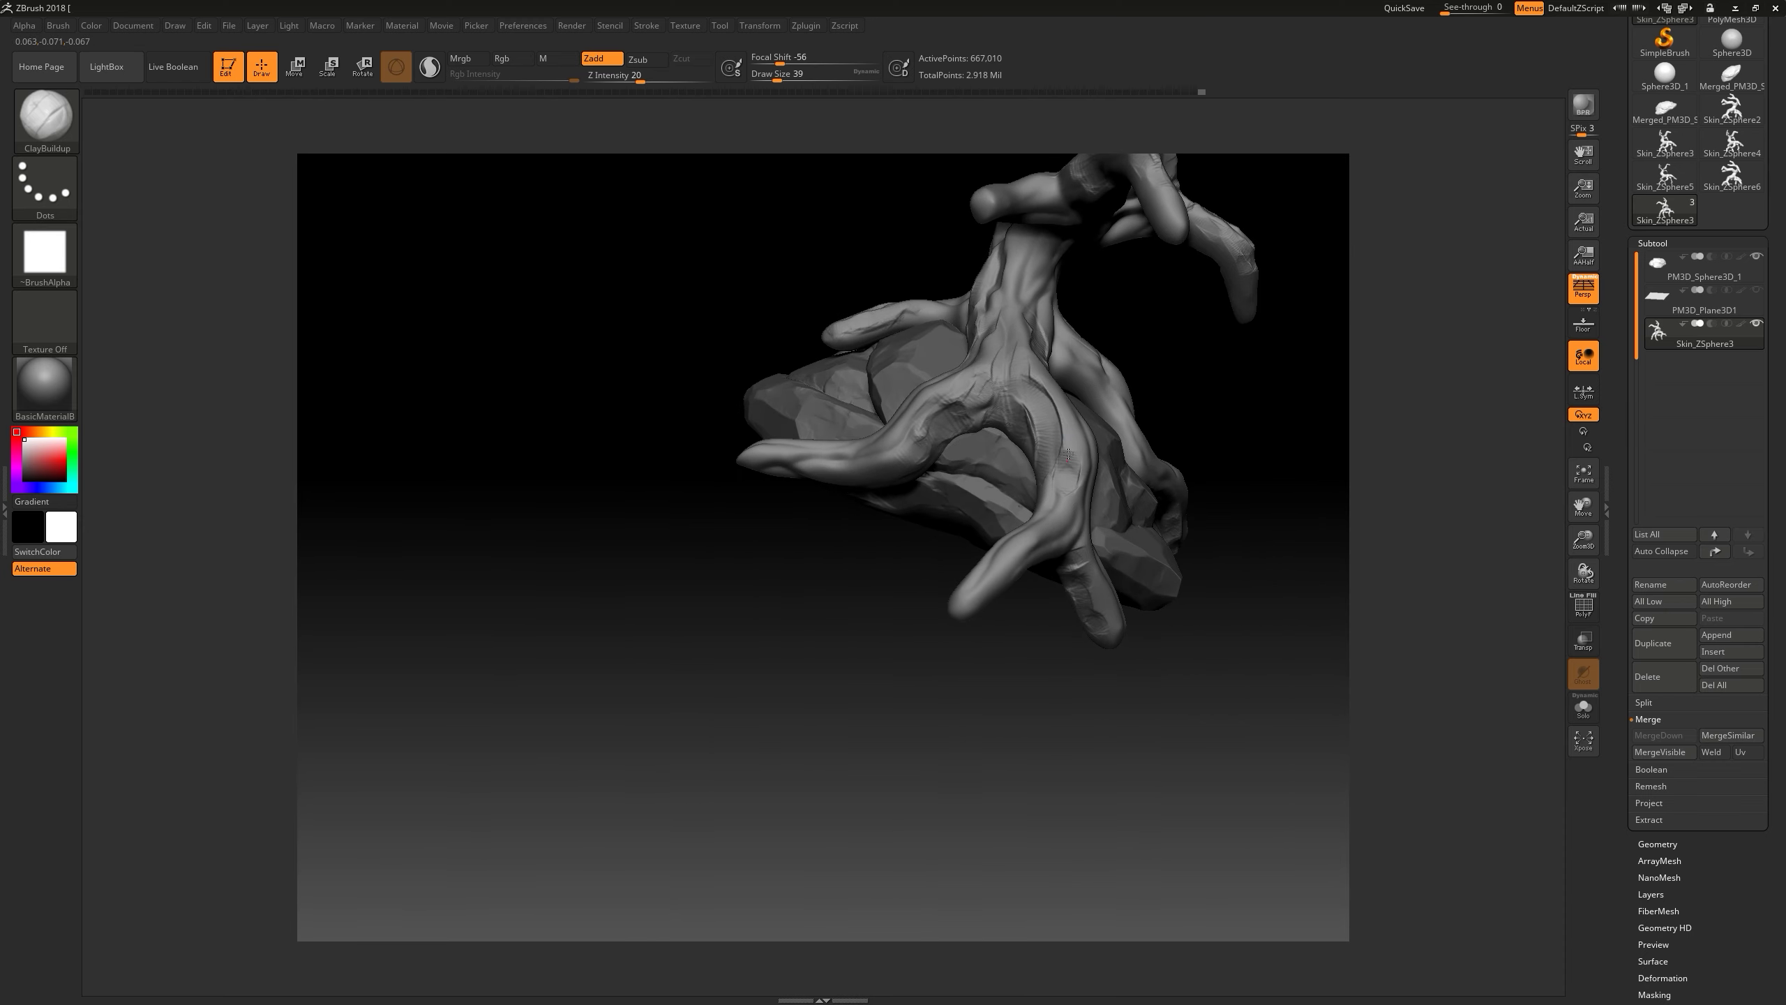
mouse_move(933, 565)
left_mouse_down()
mouse_move(1248, 466)
mouse_move(837, 363)
mouse_move(797, 471)
mouse_move(960, 472)
left_mouse_up()
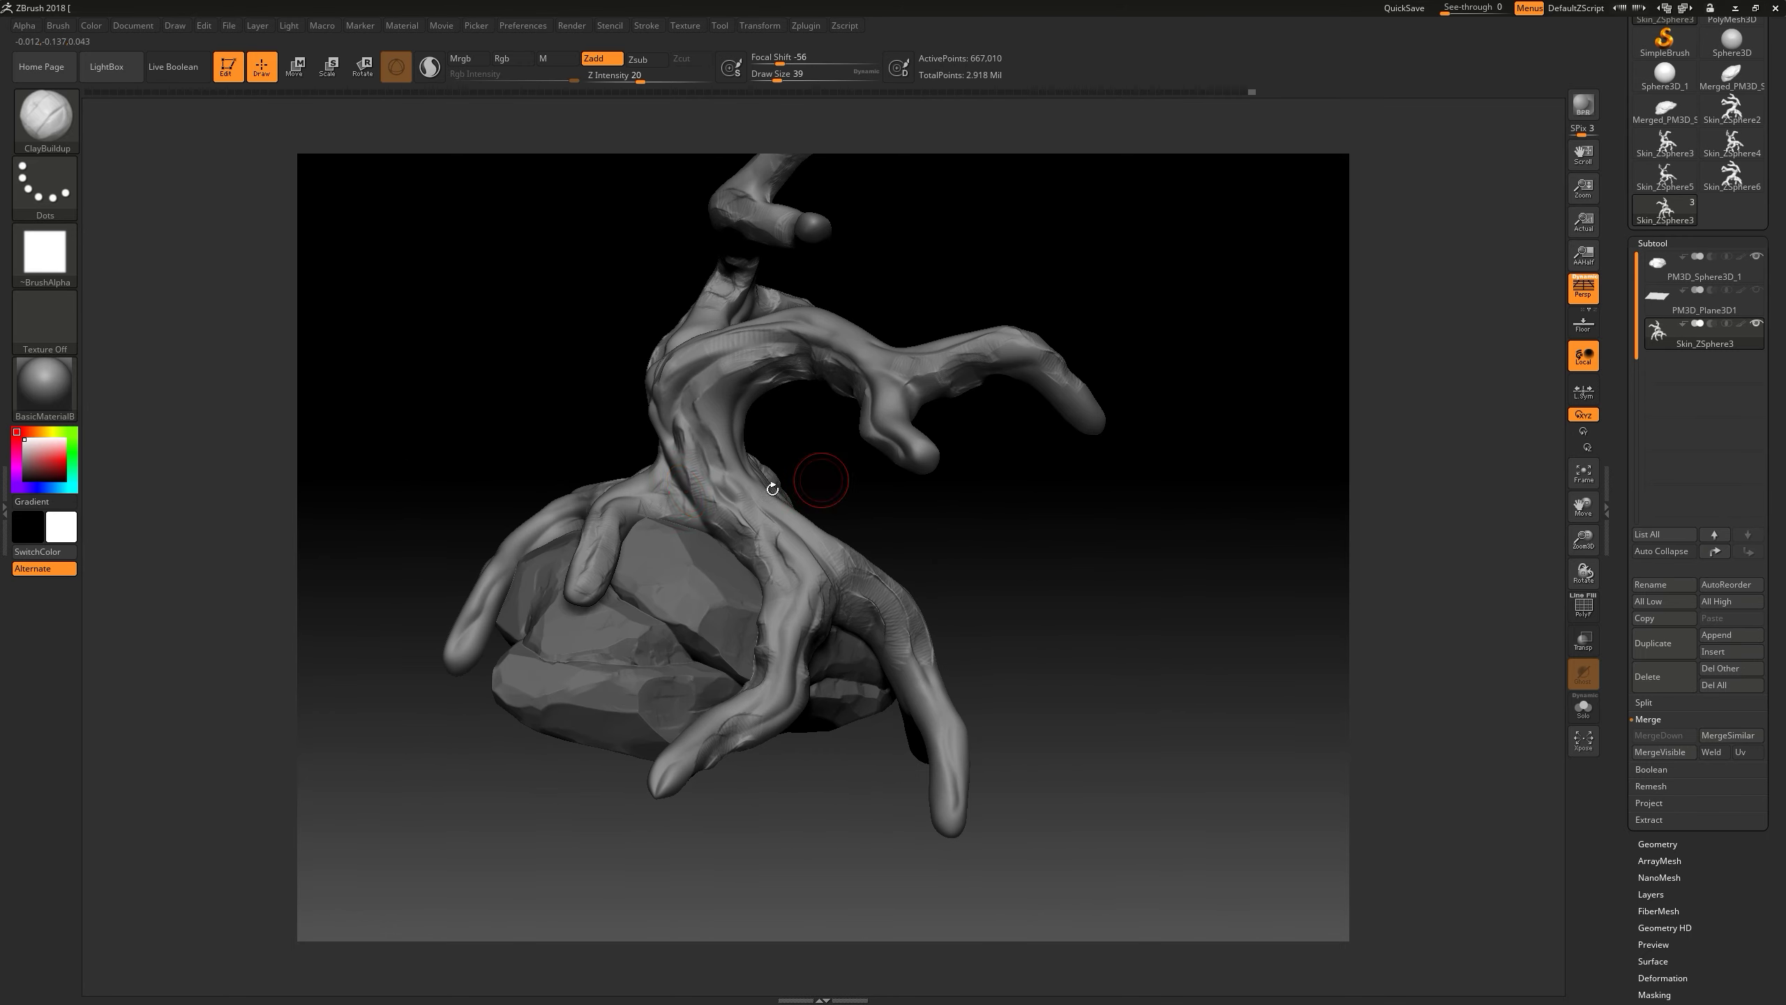
mouse_move(732, 517)
left_mouse_down()
mouse_move(1028, 638)
mouse_move(1136, 710)
mouse_move(719, 468)
mouse_move(848, 549)
left_mouse_up()
key("f")
mouse_move(843, 702)
left_mouse_down()
mouse_move(1205, 740)
mouse_move(1045, 638)
mouse_move(1176, 507)
mouse_move(1020, 558)
mouse_move(1096, 607)
mouse_move(1044, 727)
mouse_move(857, 630)
mouse_move(1108, 615)
left_mouse_up()
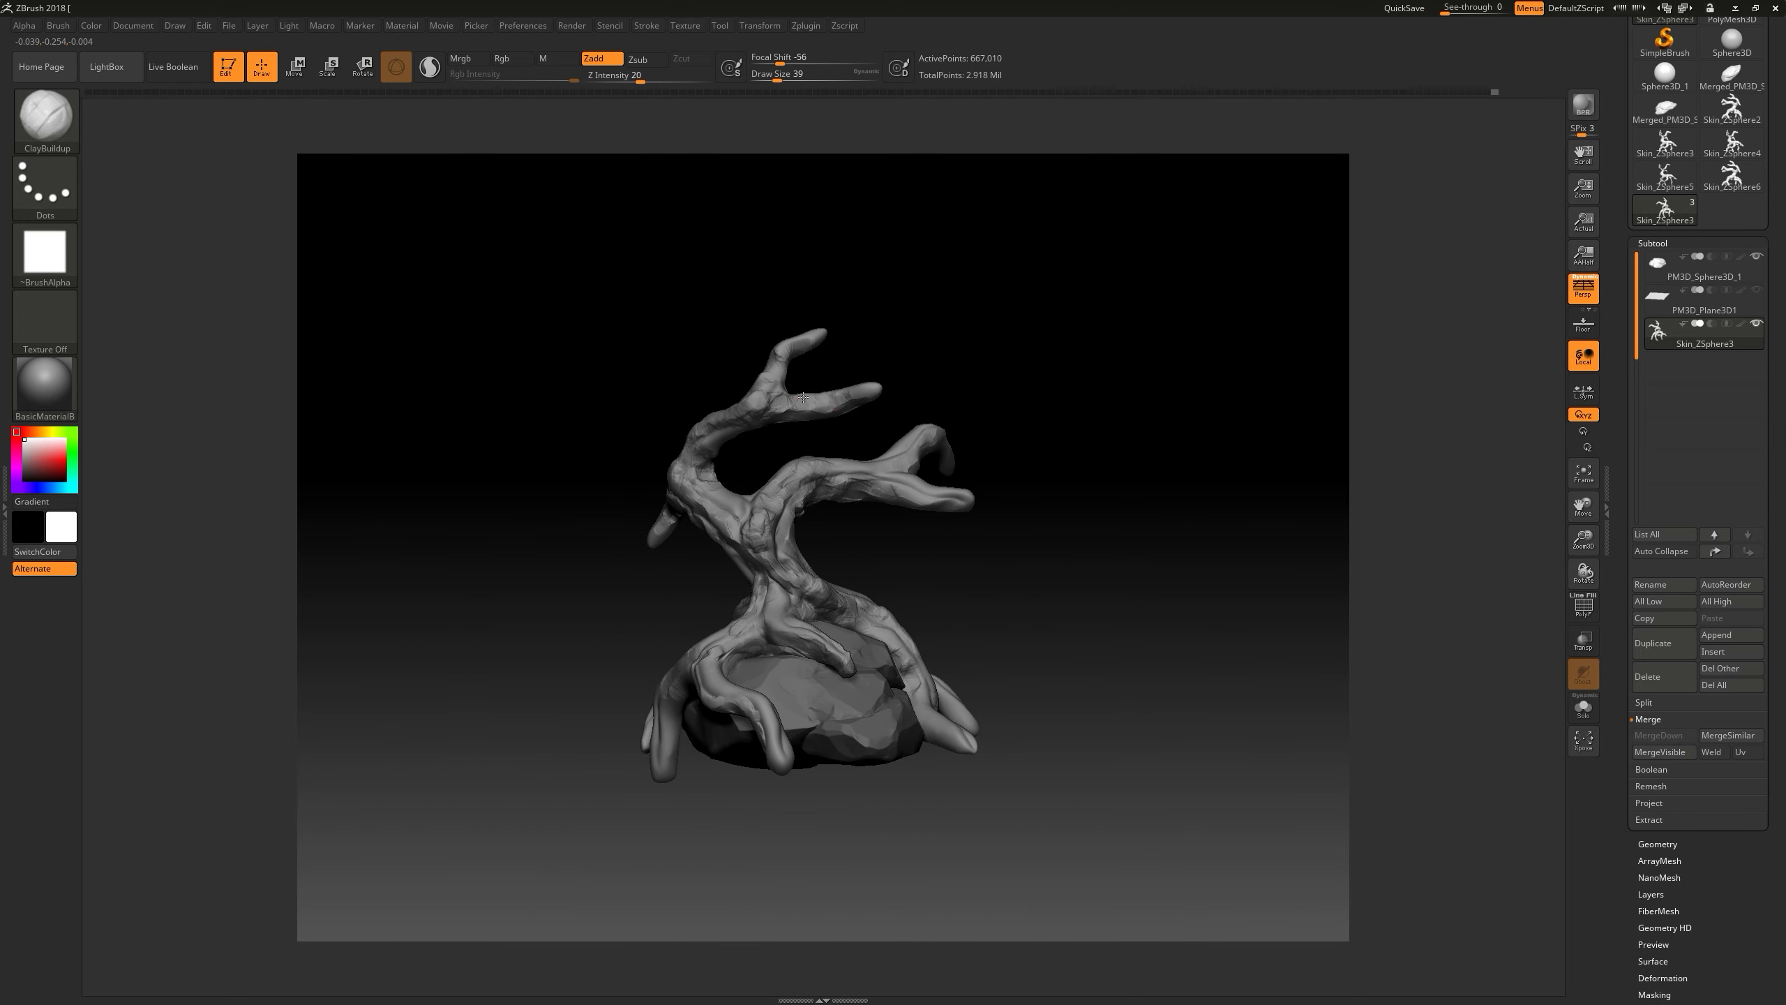
left_click_drag(939, 480, 941, 524, "alt")
- Turn the tree upright before the rock and make PM3D_Plane3D1 the active subtool
left_click_drag(835, 446, 814, 440)
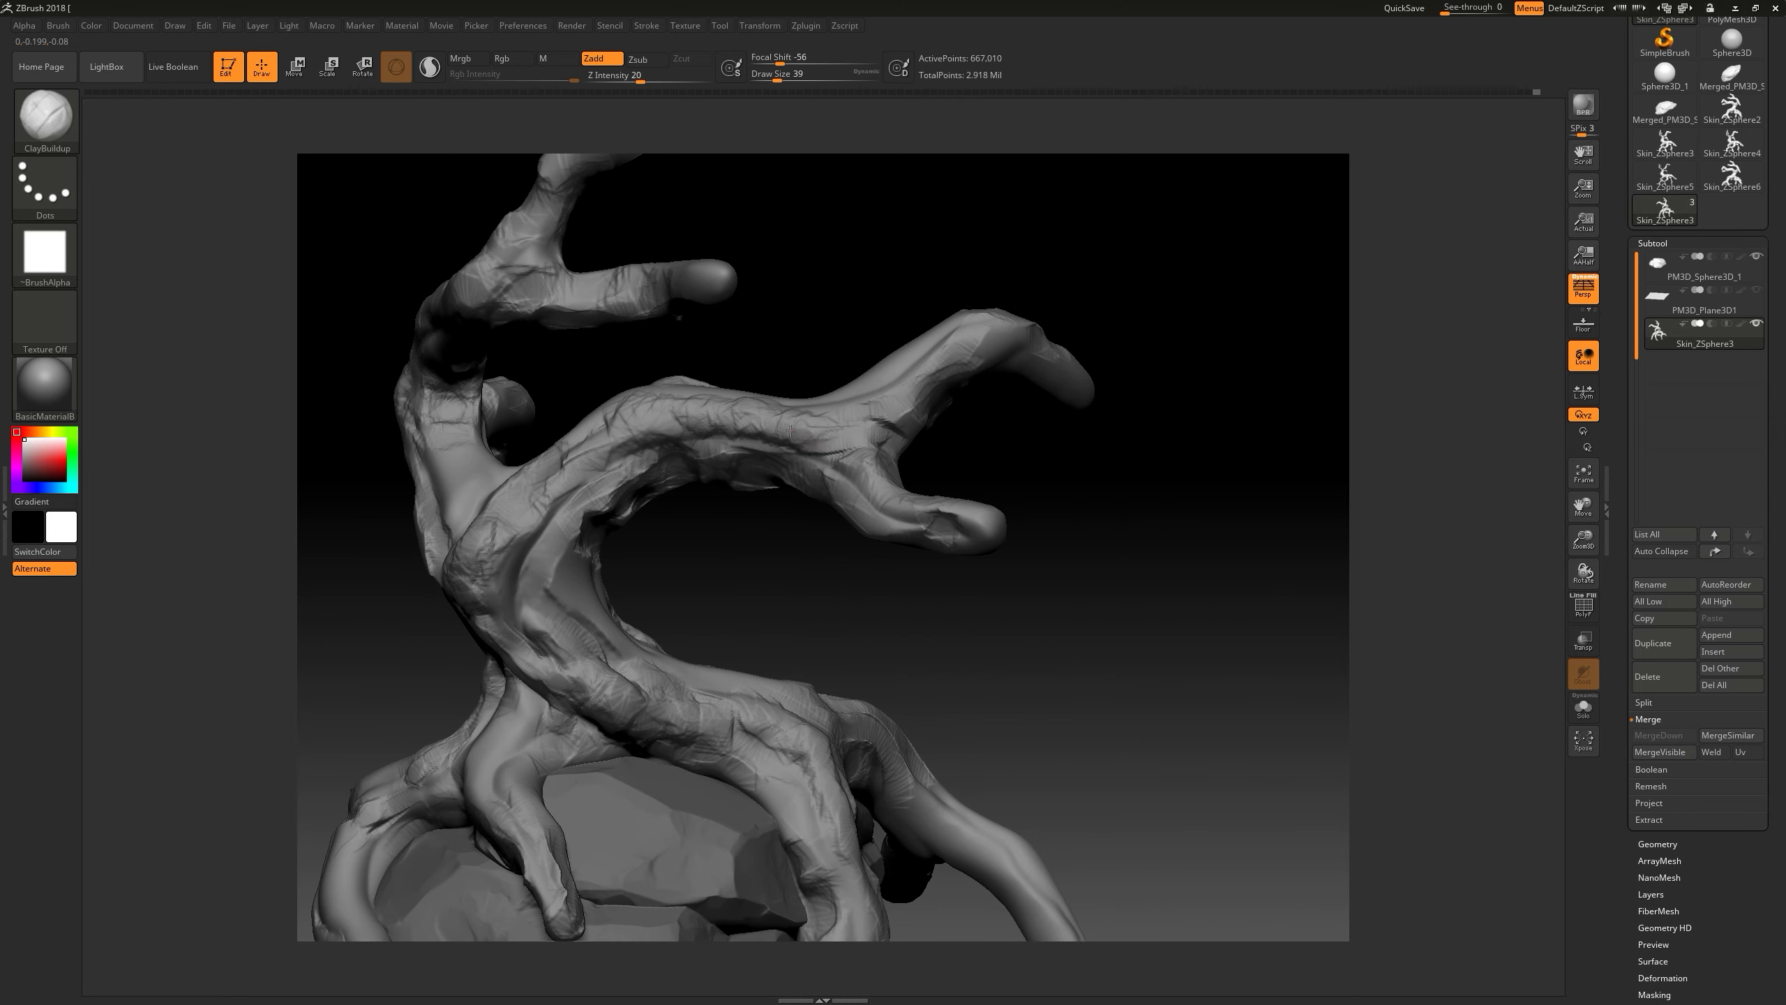
mouse_move(925, 468)
left_mouse_down()
mouse_move(836, 529)
mouse_move(511, 498)
left_mouse_up()
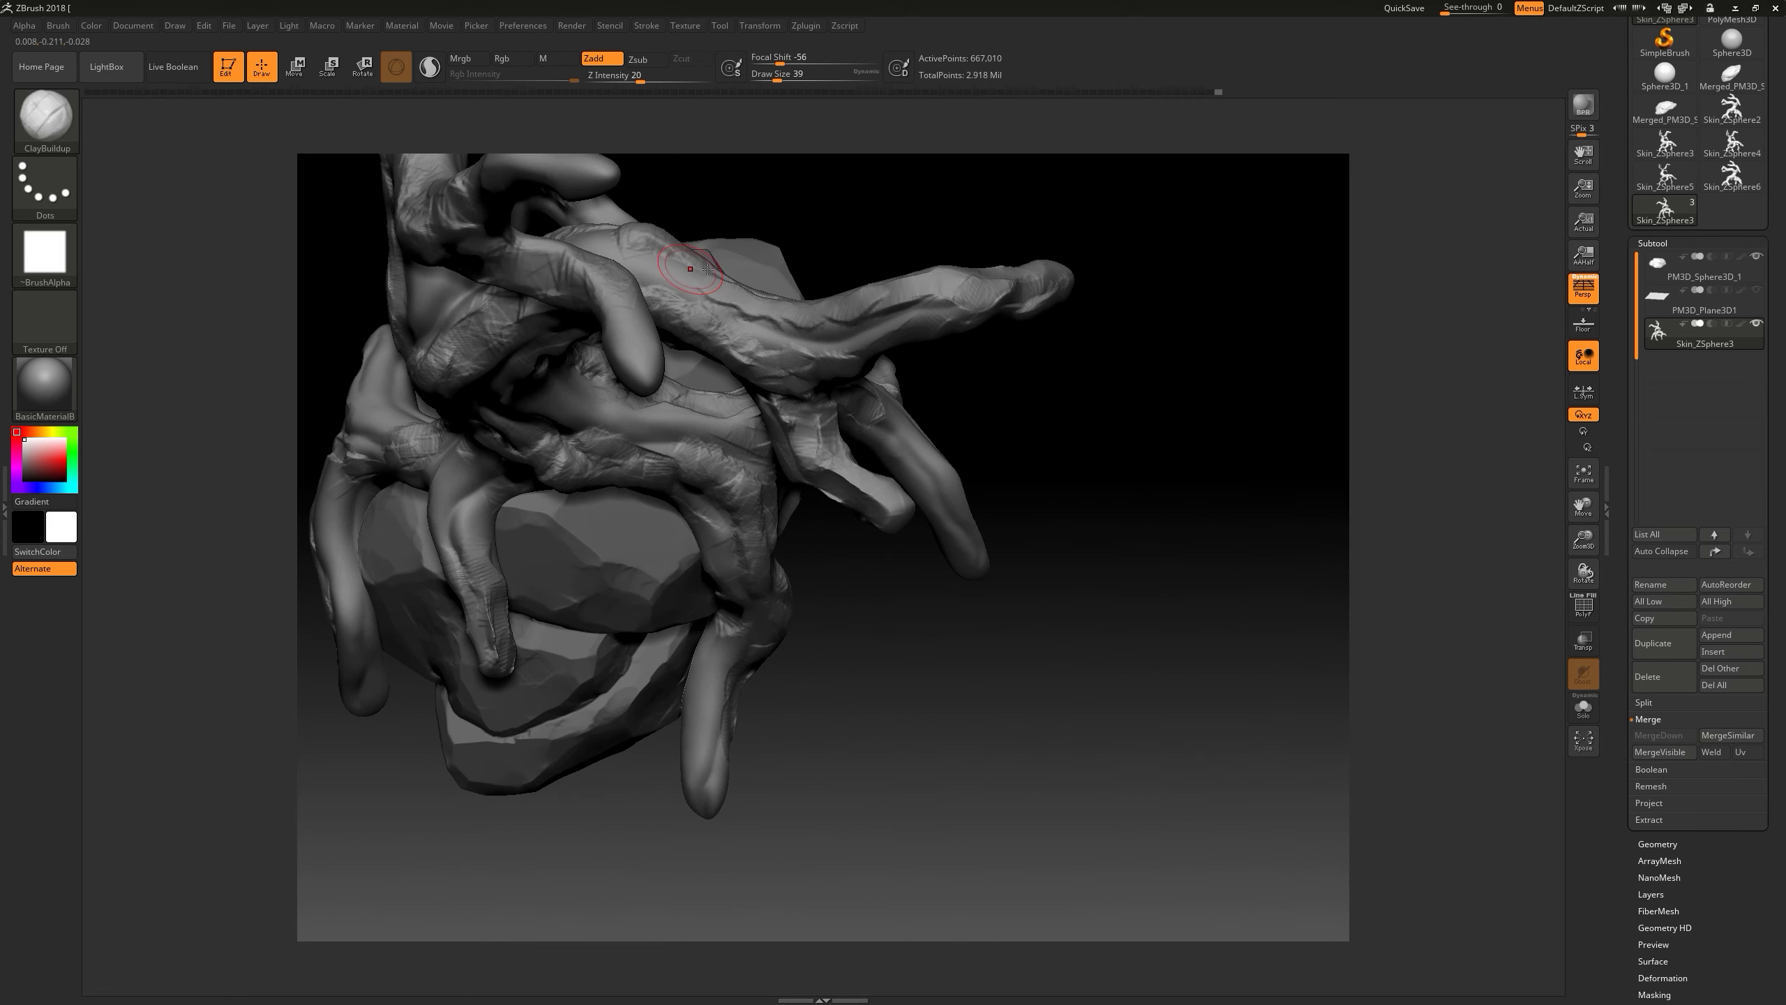
left_click_drag(590, 527, 662, 511)
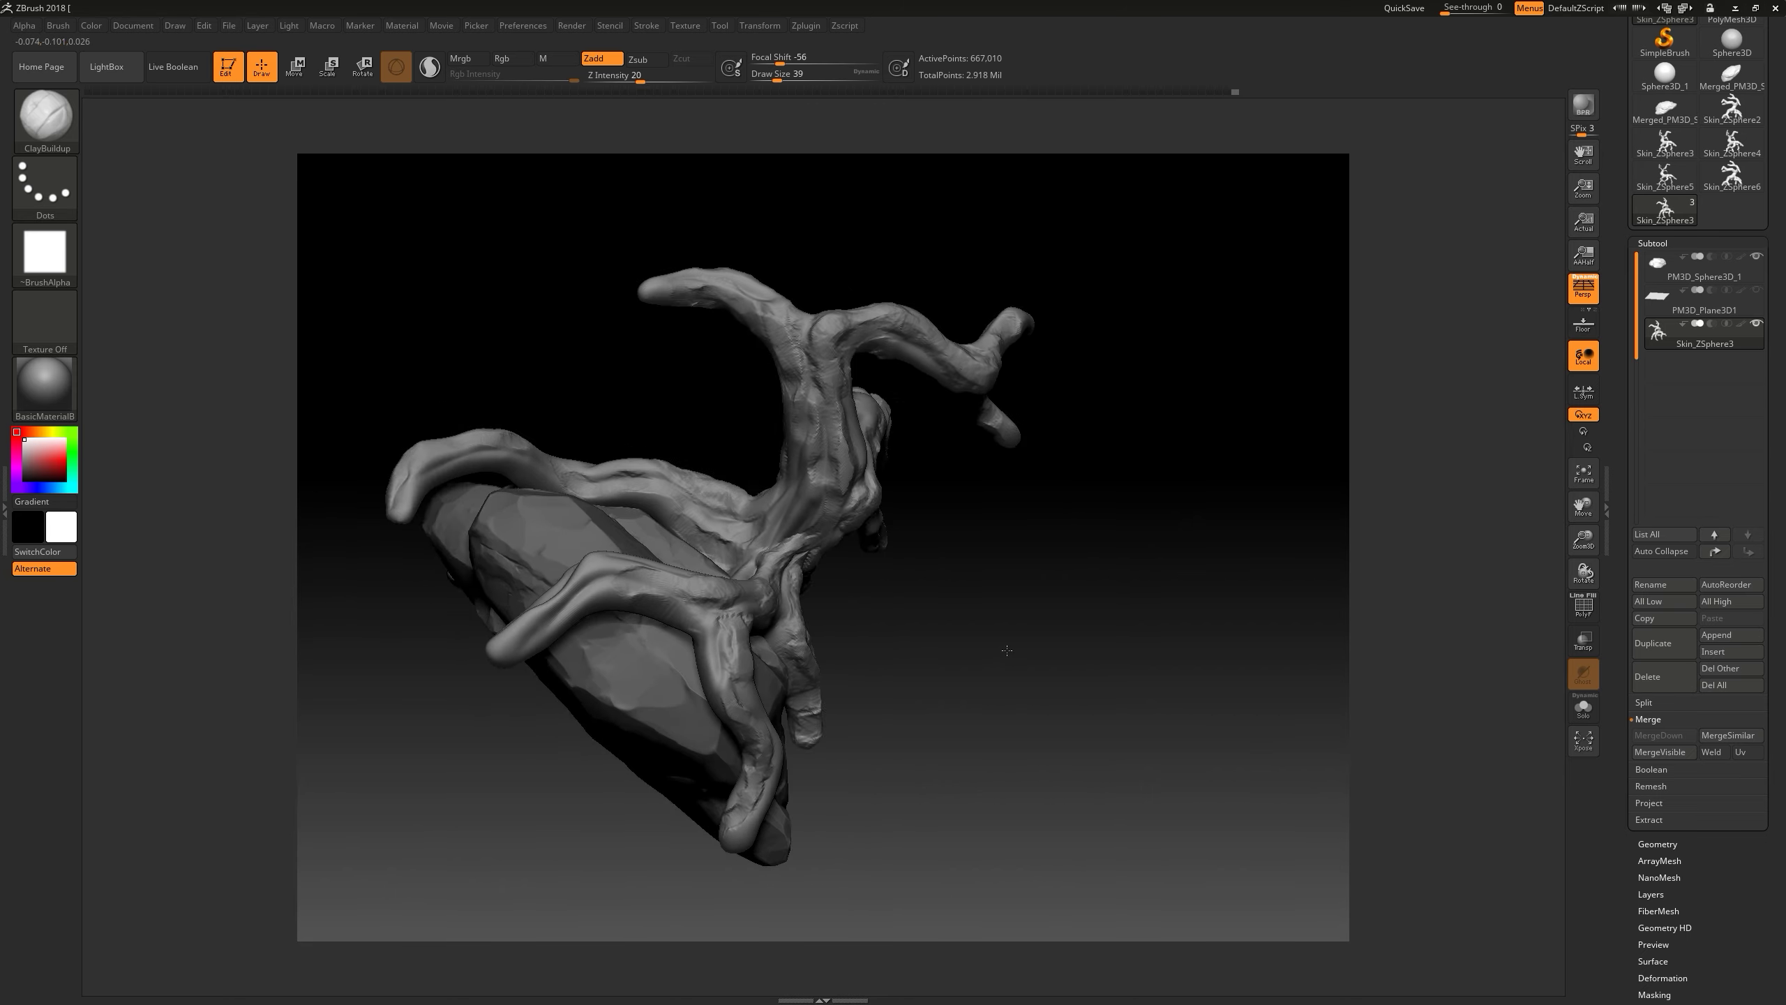
left_click_drag(1019, 632, 752, 381)
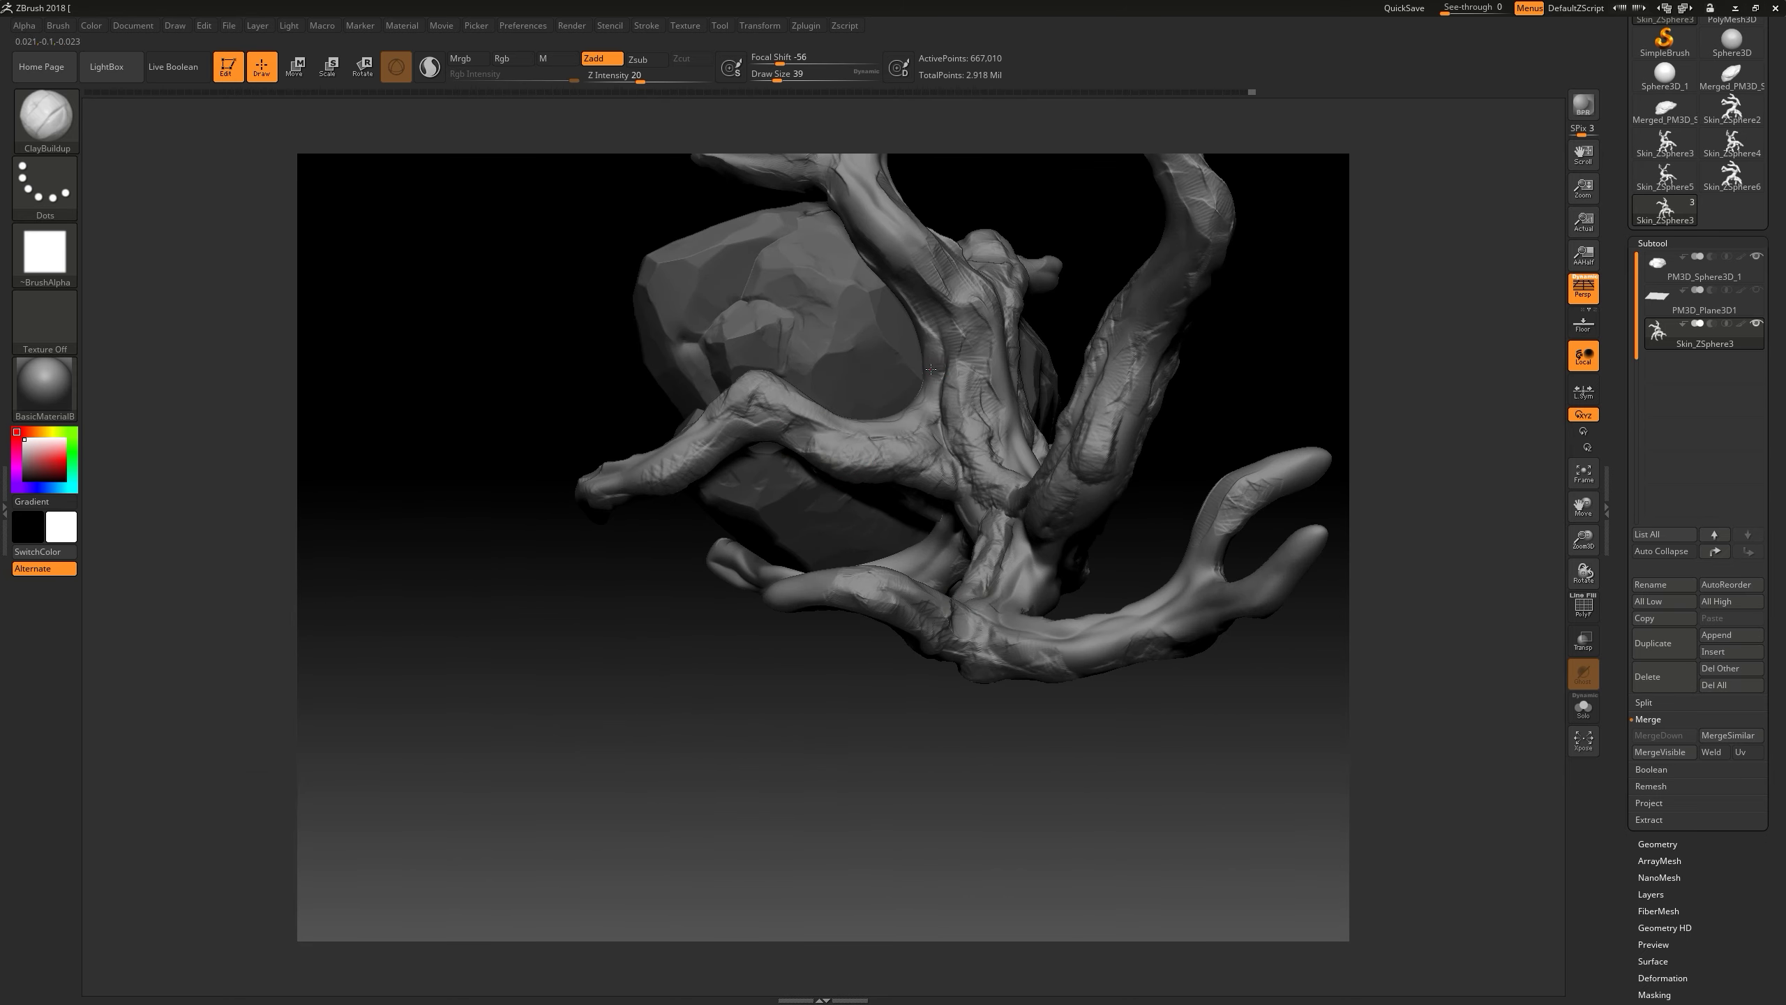
left_click_drag(930, 368, 1024, 412)
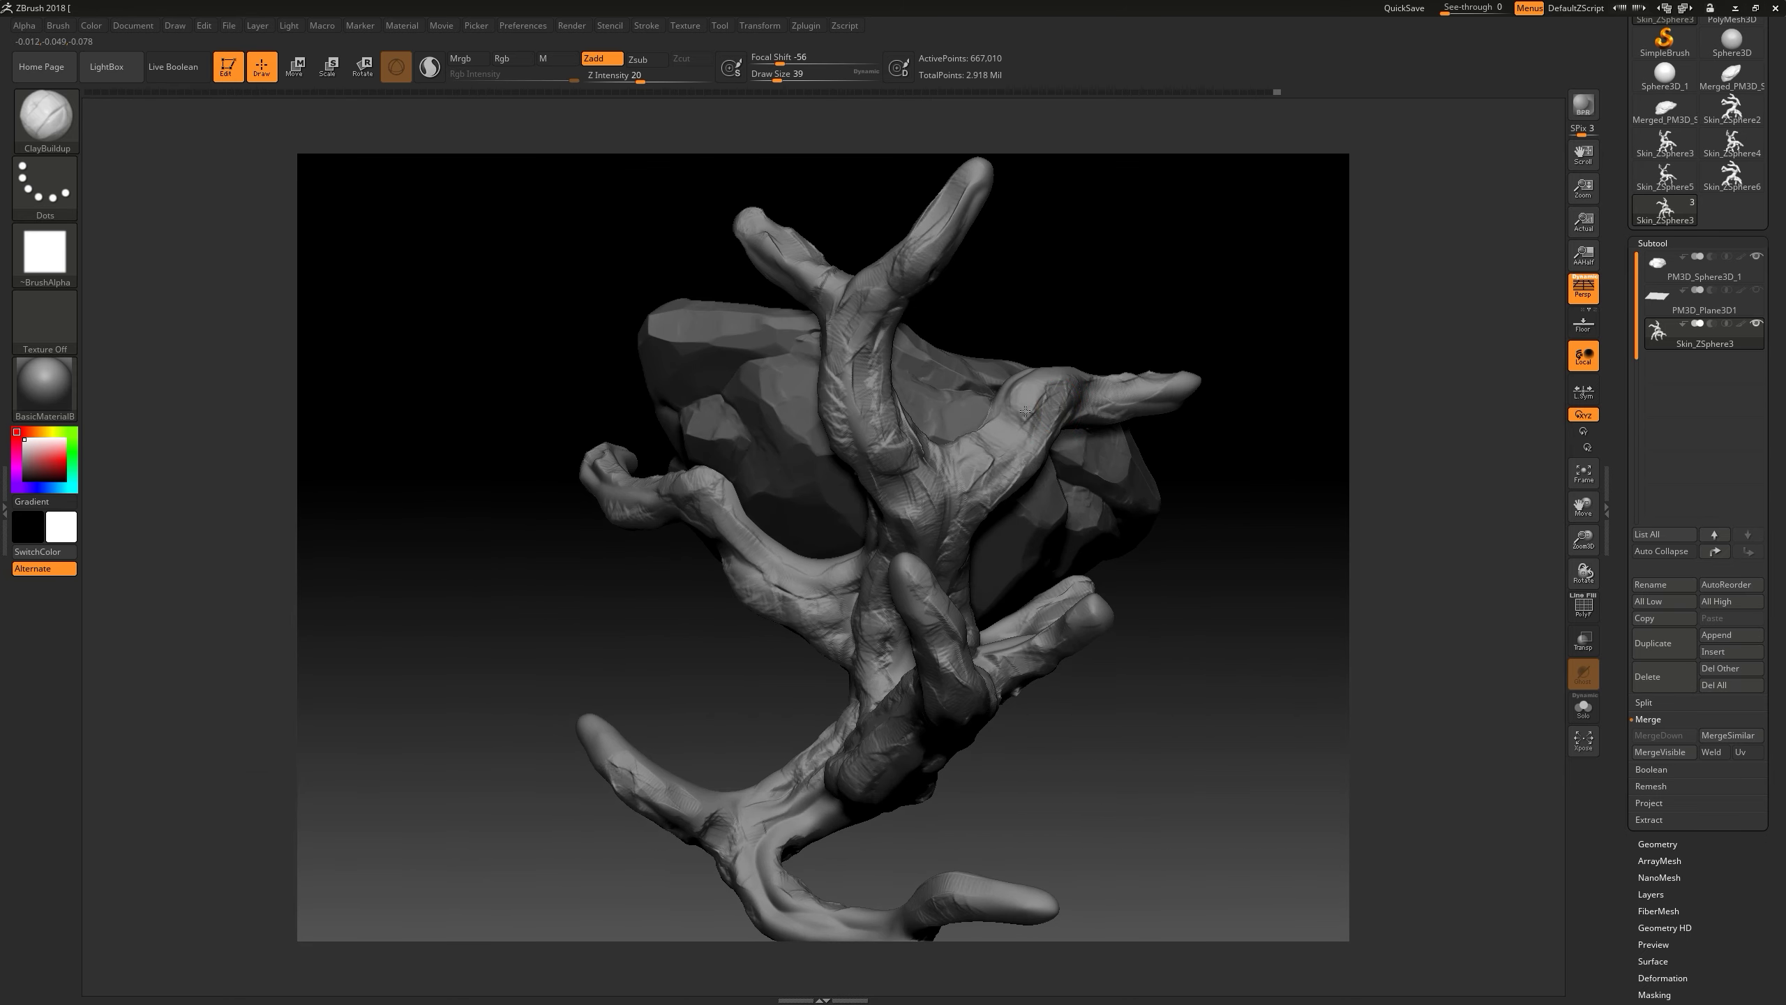
left_click_drag(992, 468, 1269, 411)
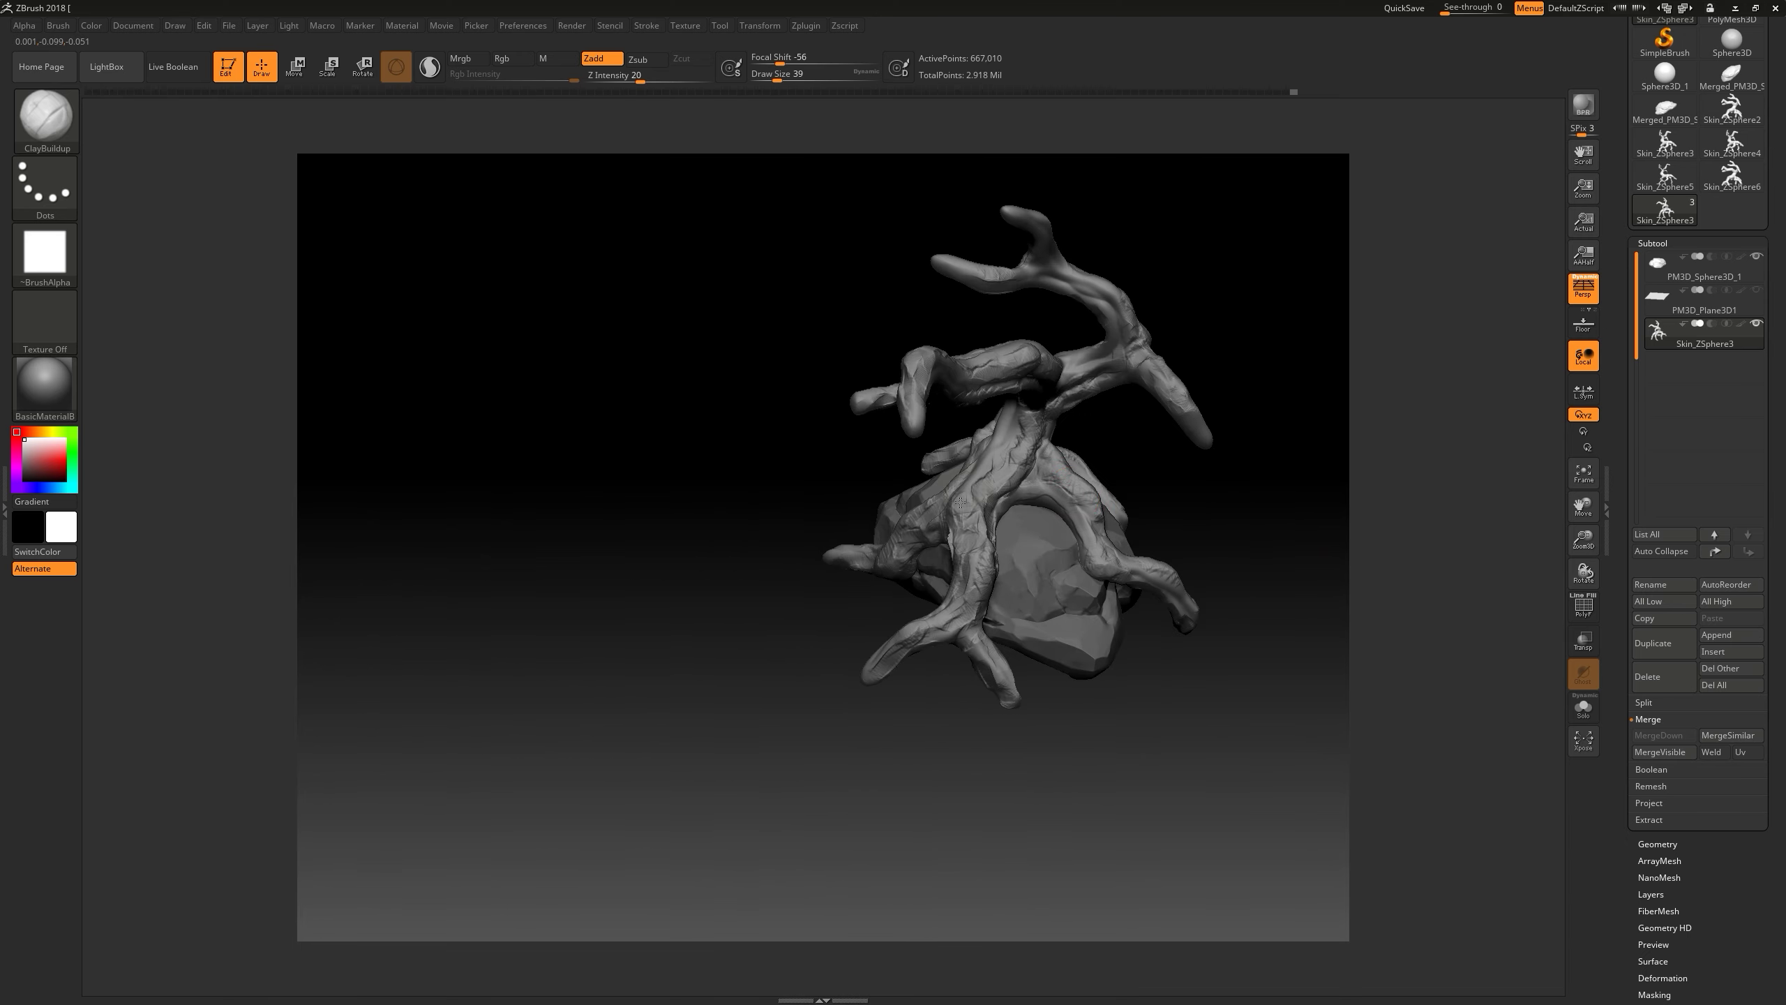
left_click_drag(960, 503, 956, 385)
mouse_move(1243, 630)
left_mouse_down()
mouse_move(924, 339)
mouse_move(1217, 564)
left_mouse_up()
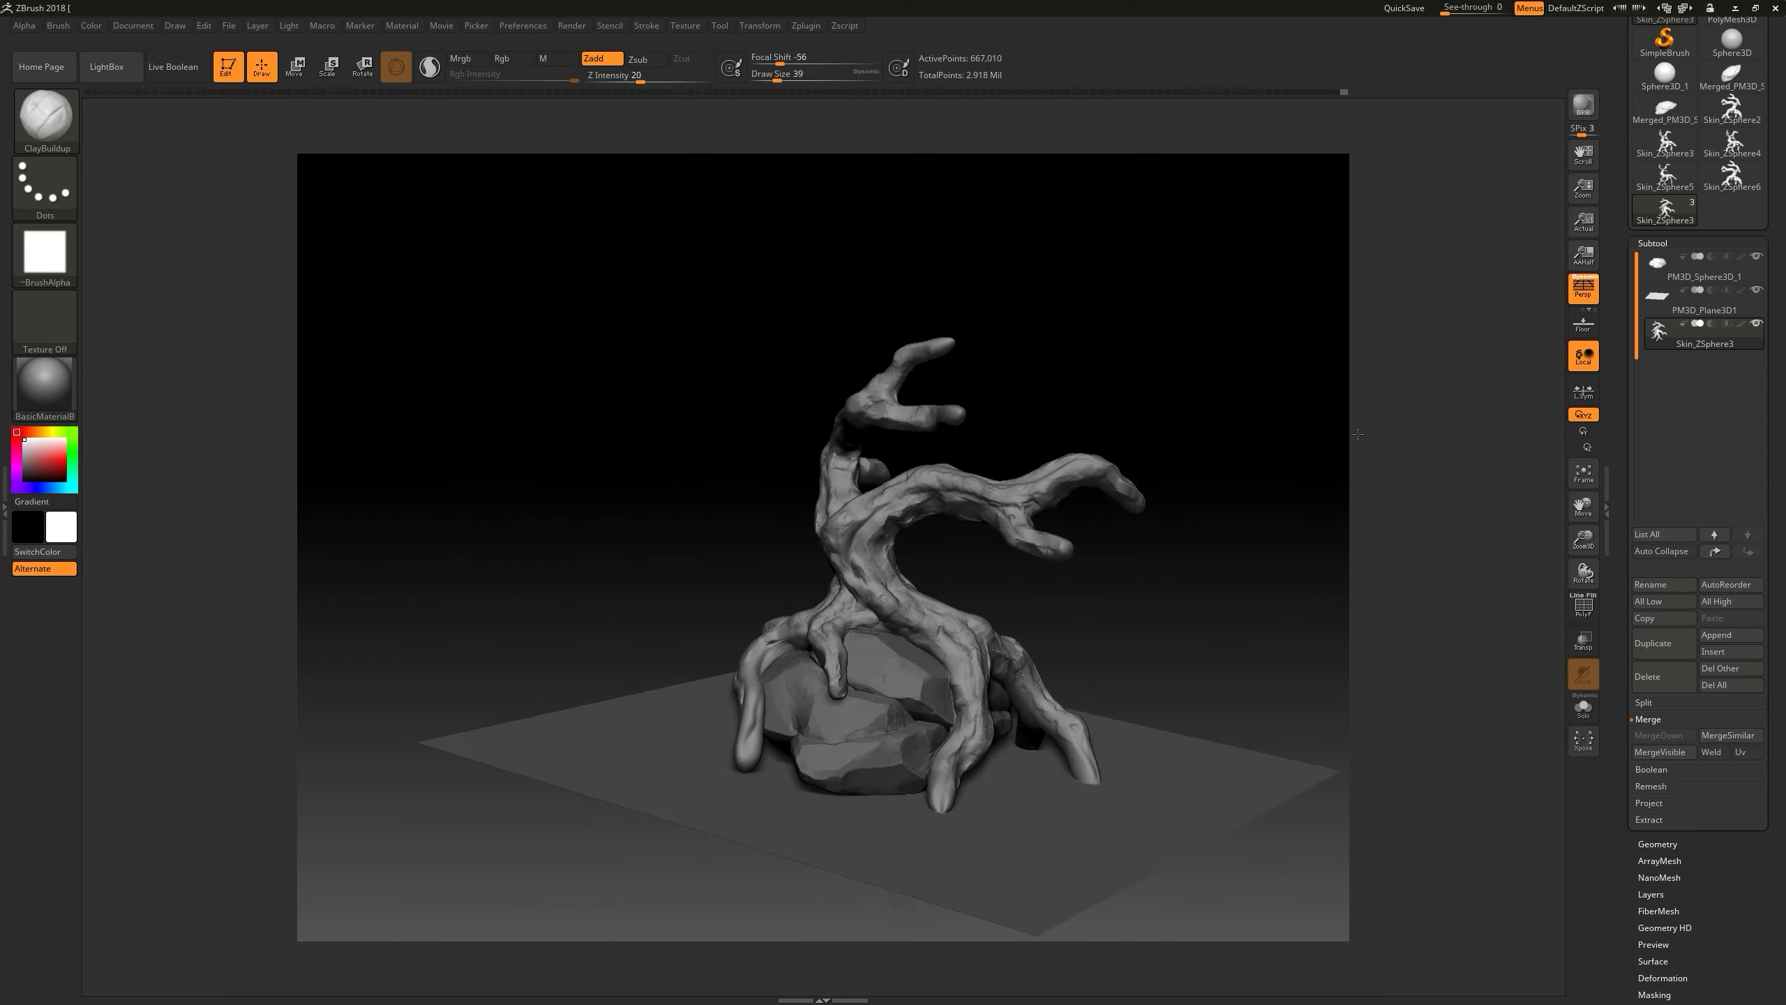
left_click(1747, 289)
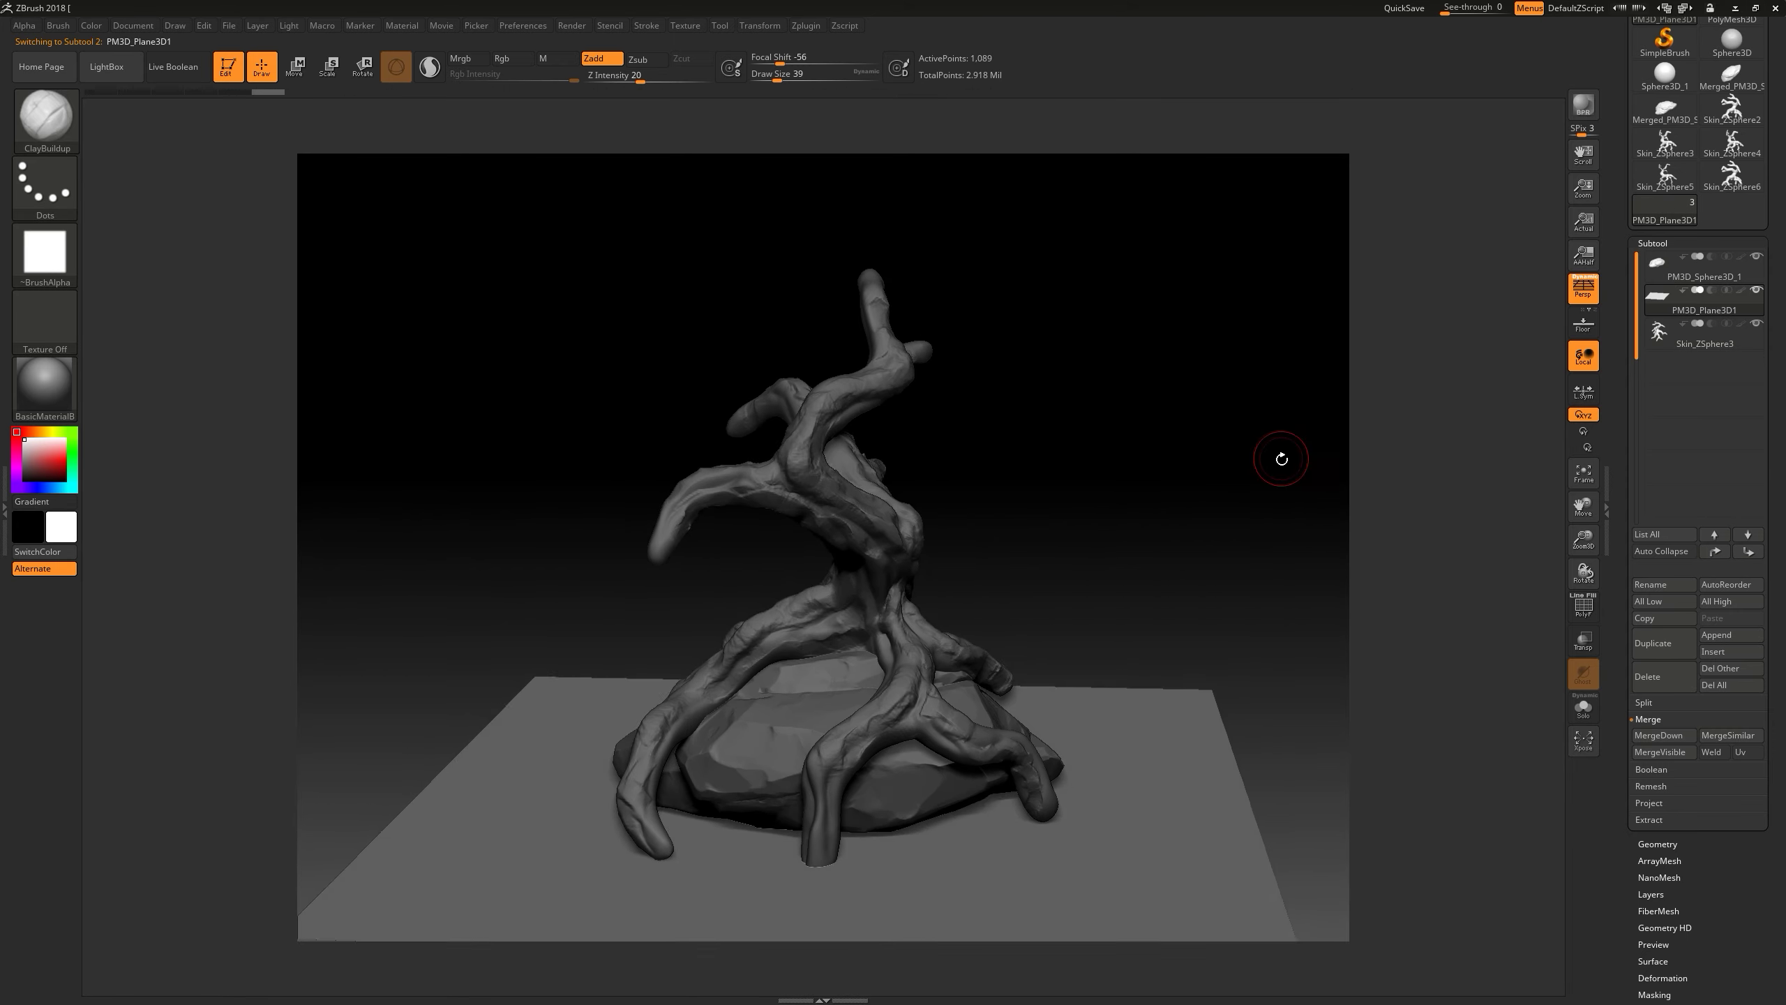